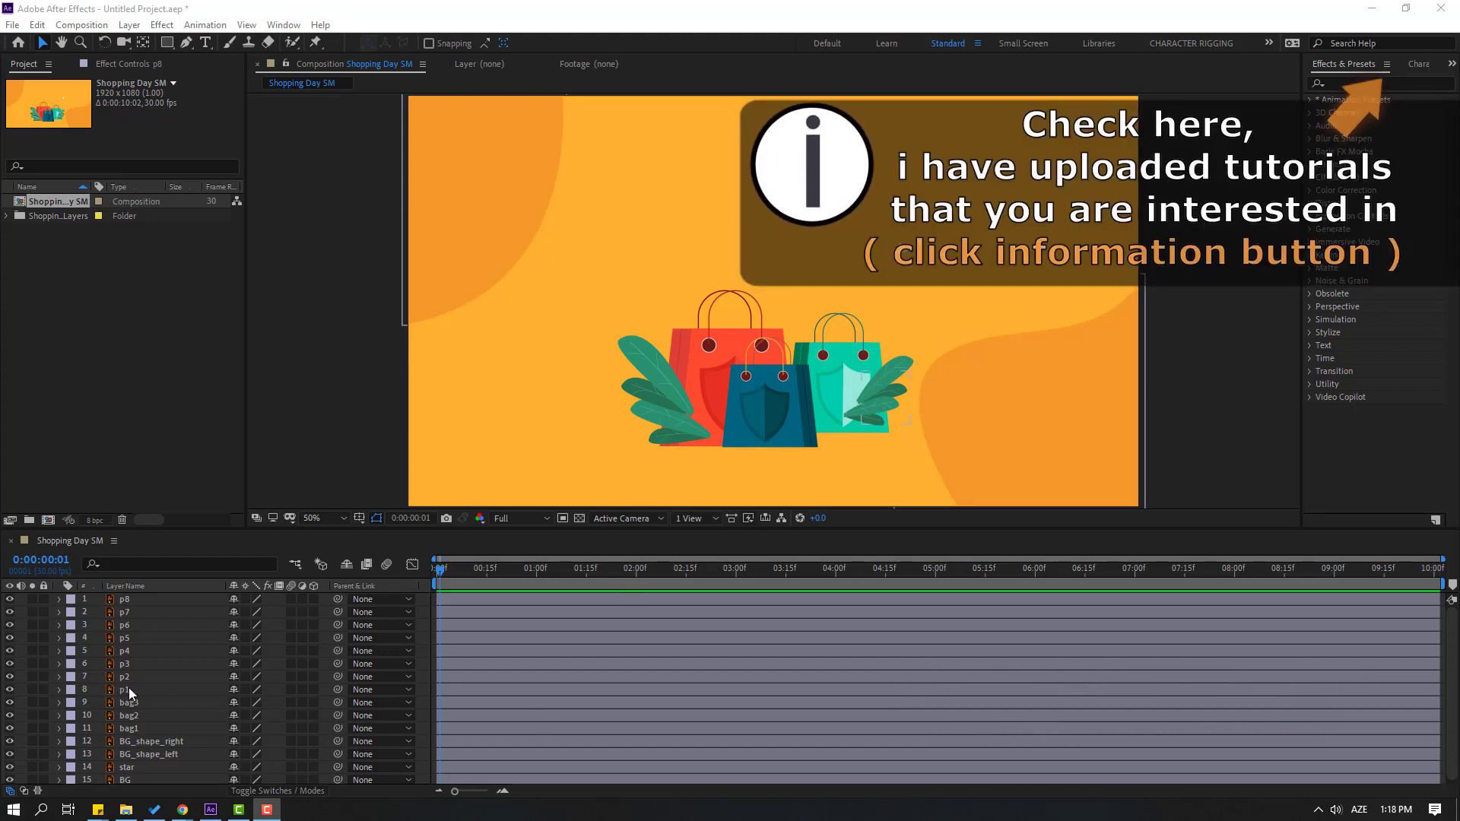
- Select the contiguous range of plant layers from p1 up to p8 in the timeline
left_click(129, 689)
left_click(135, 602, "shift")
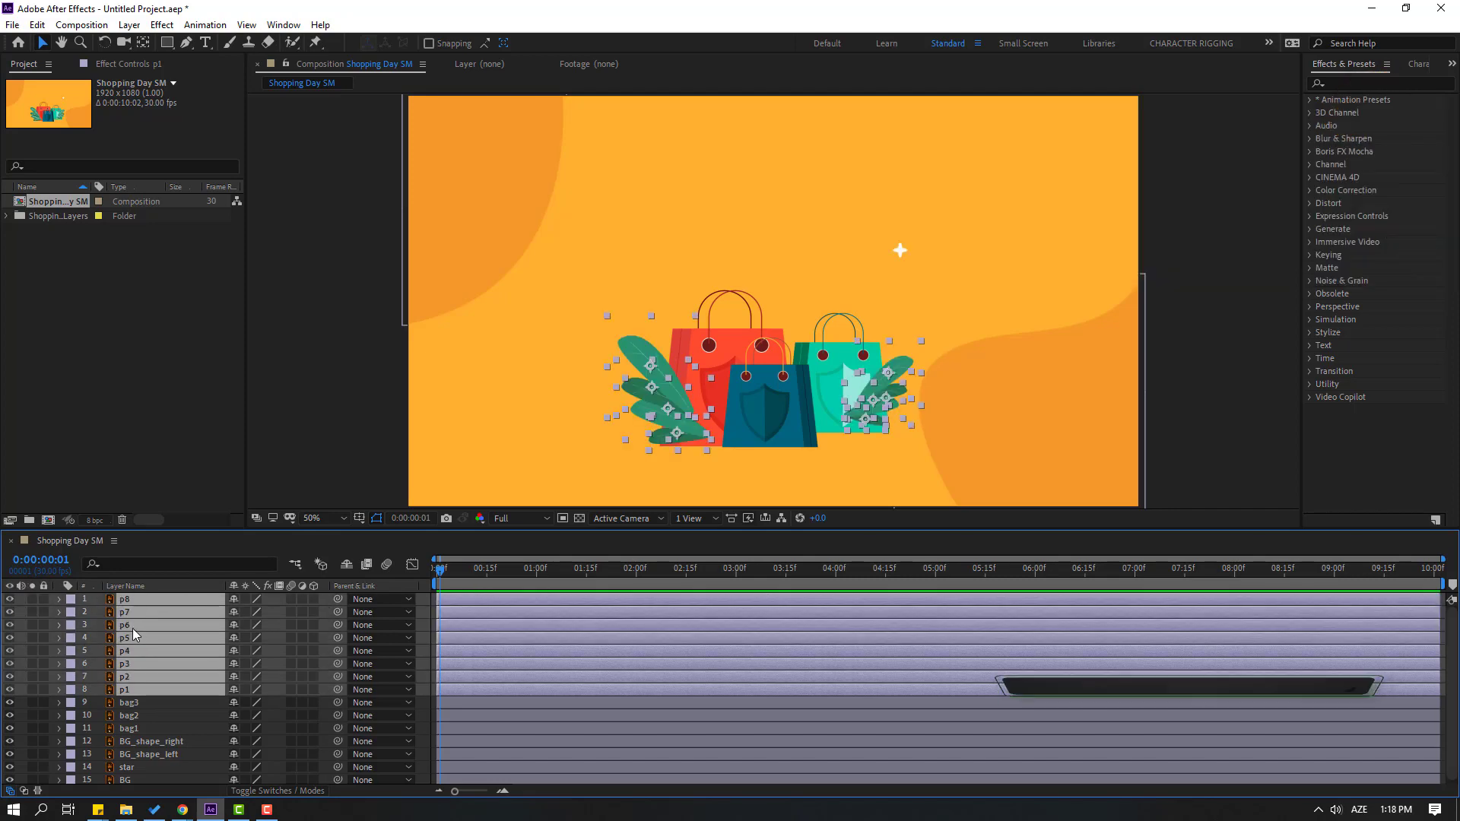
- Pre-compose layers p1–p8 into a new 'plants' composition and return to Shopping Day SM
right_click(133, 631)
left_click(158, 564)
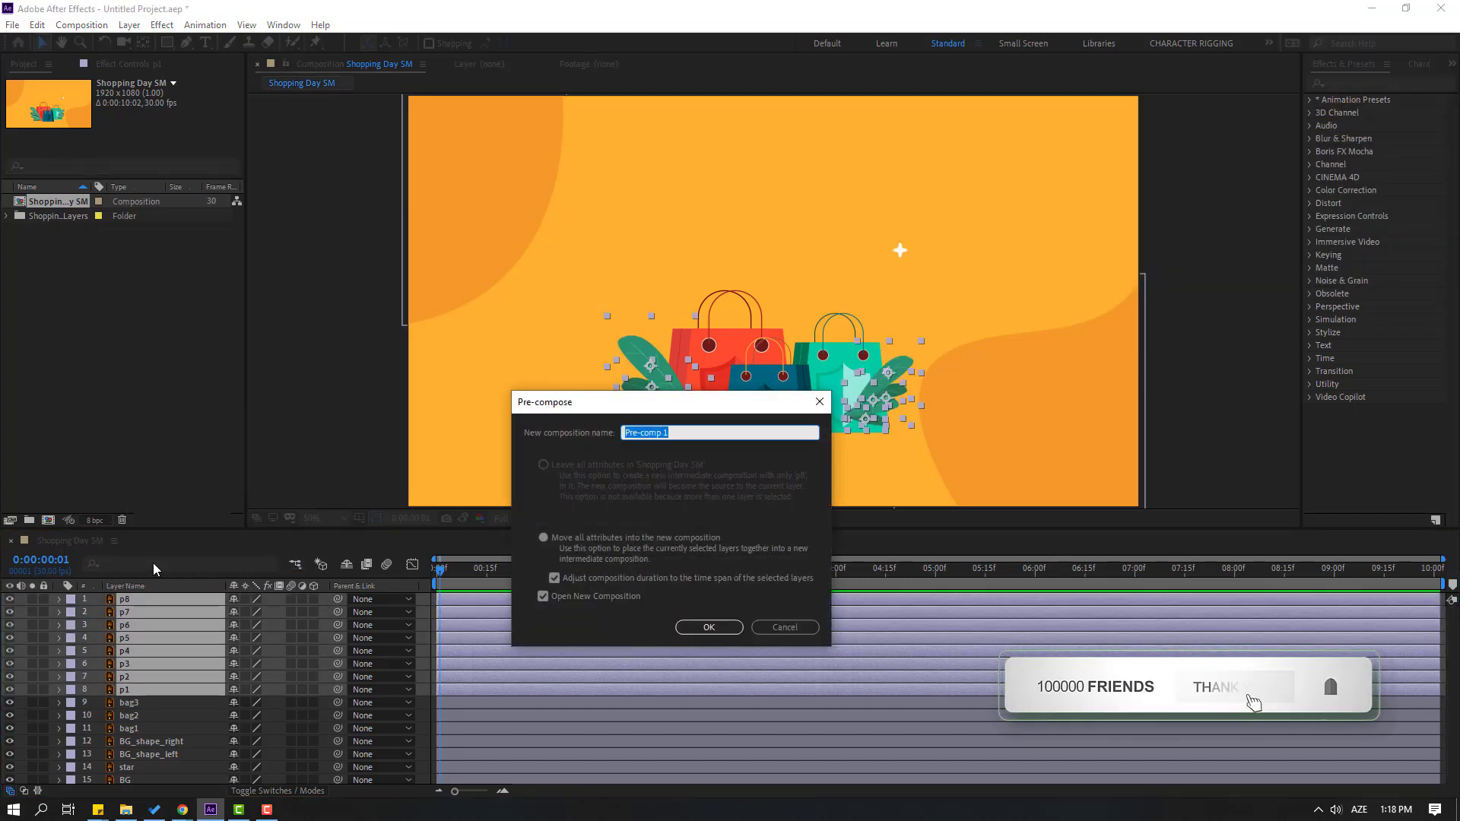
type("plants")
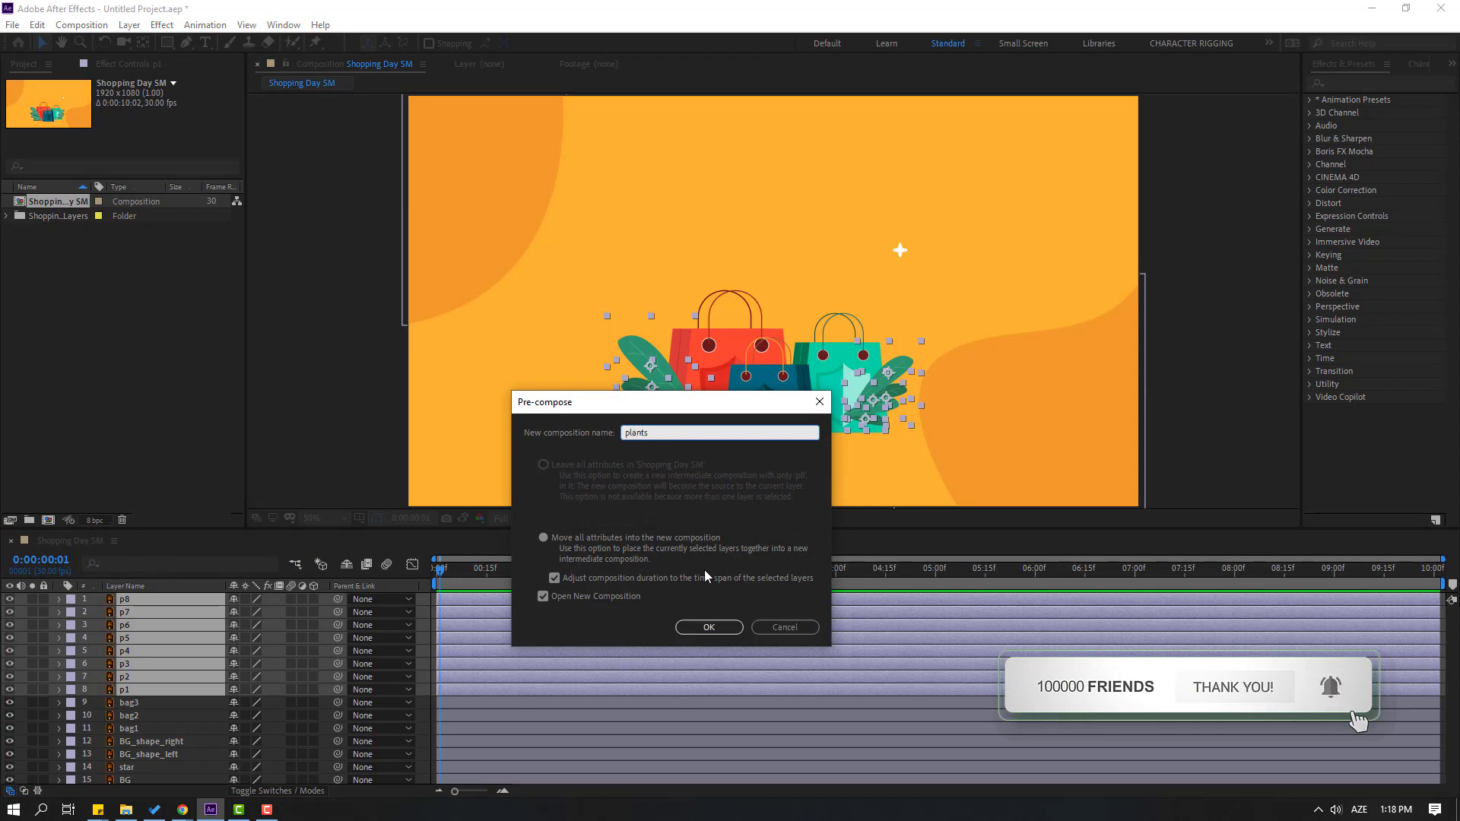
left_click(696, 626)
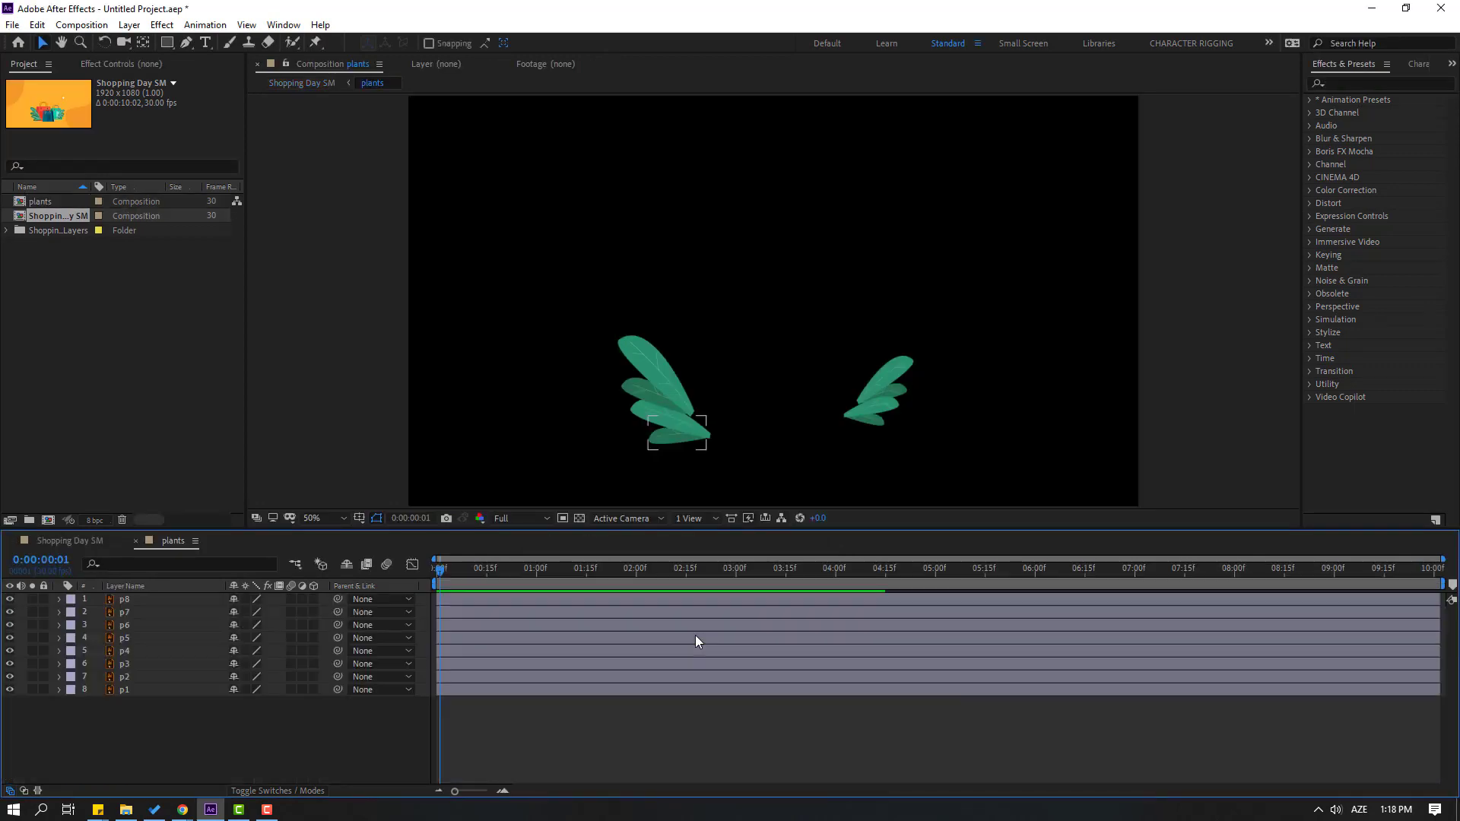
left_click(56, 545)
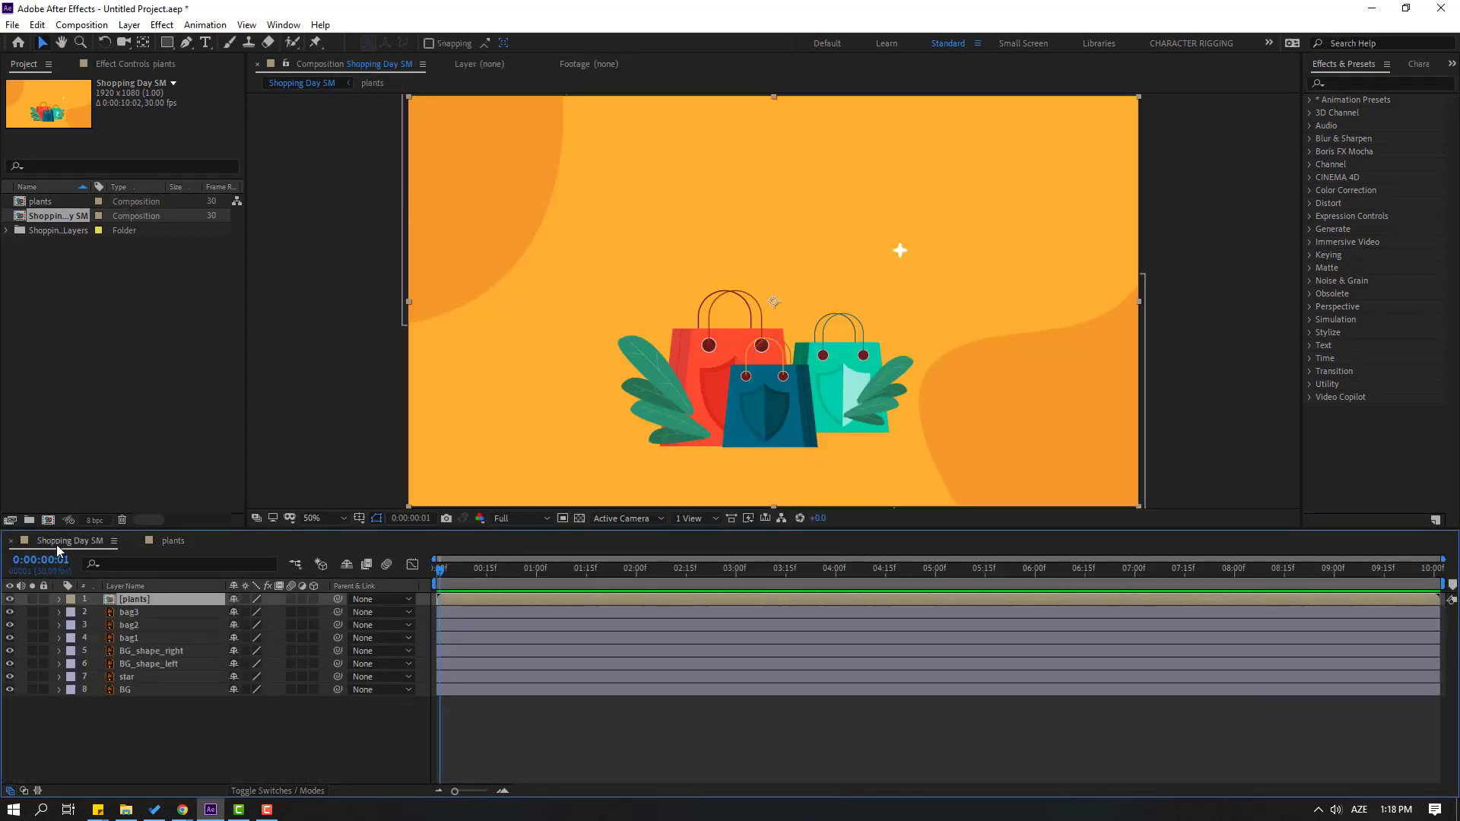
- Add a new null object layer named 'Camera FAKE'
left_click(139, 740)
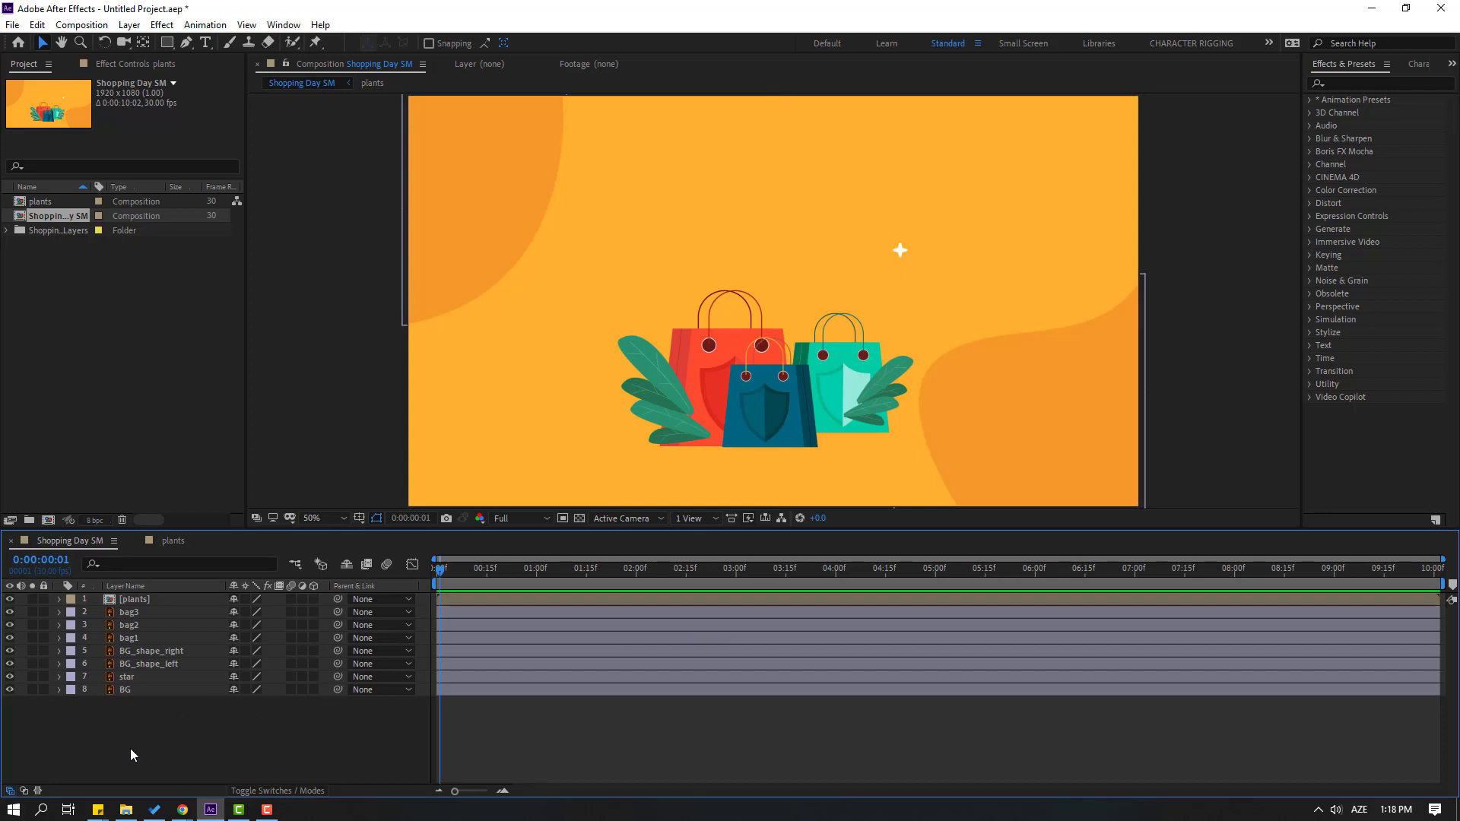
right_click(141, 736)
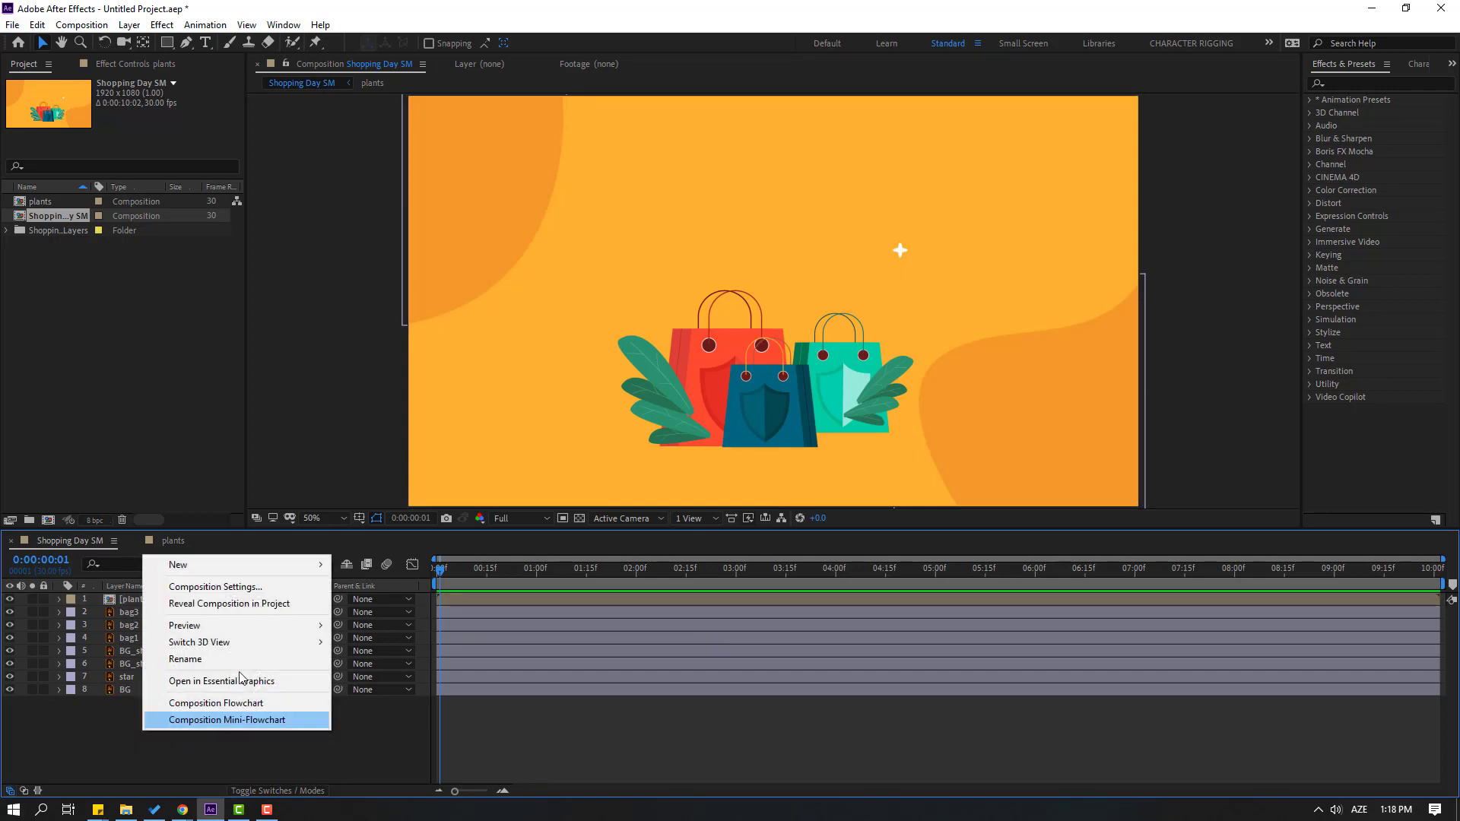
mouse_move(228, 564)
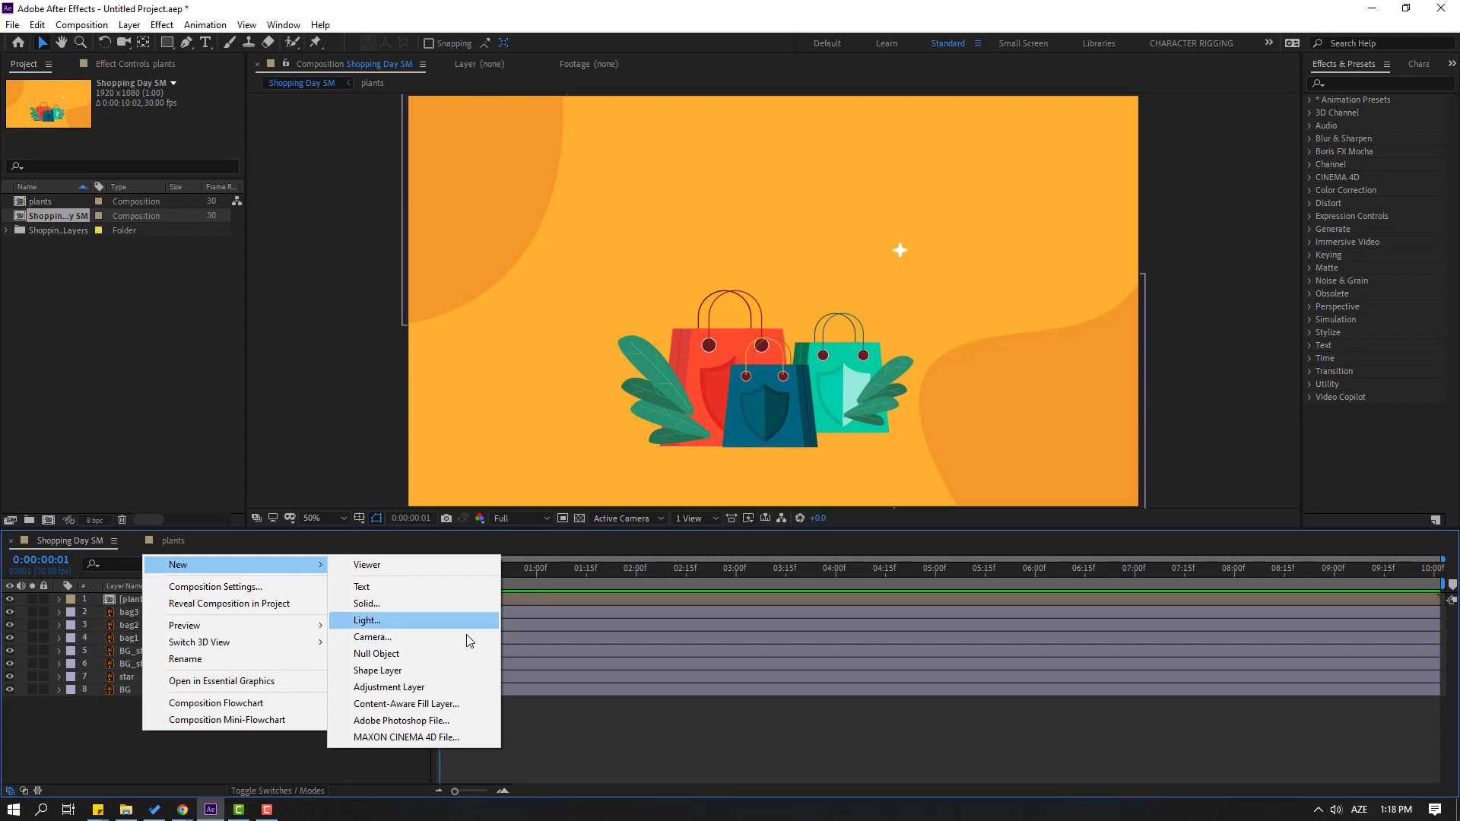
left_click(410, 655)
key("Return")
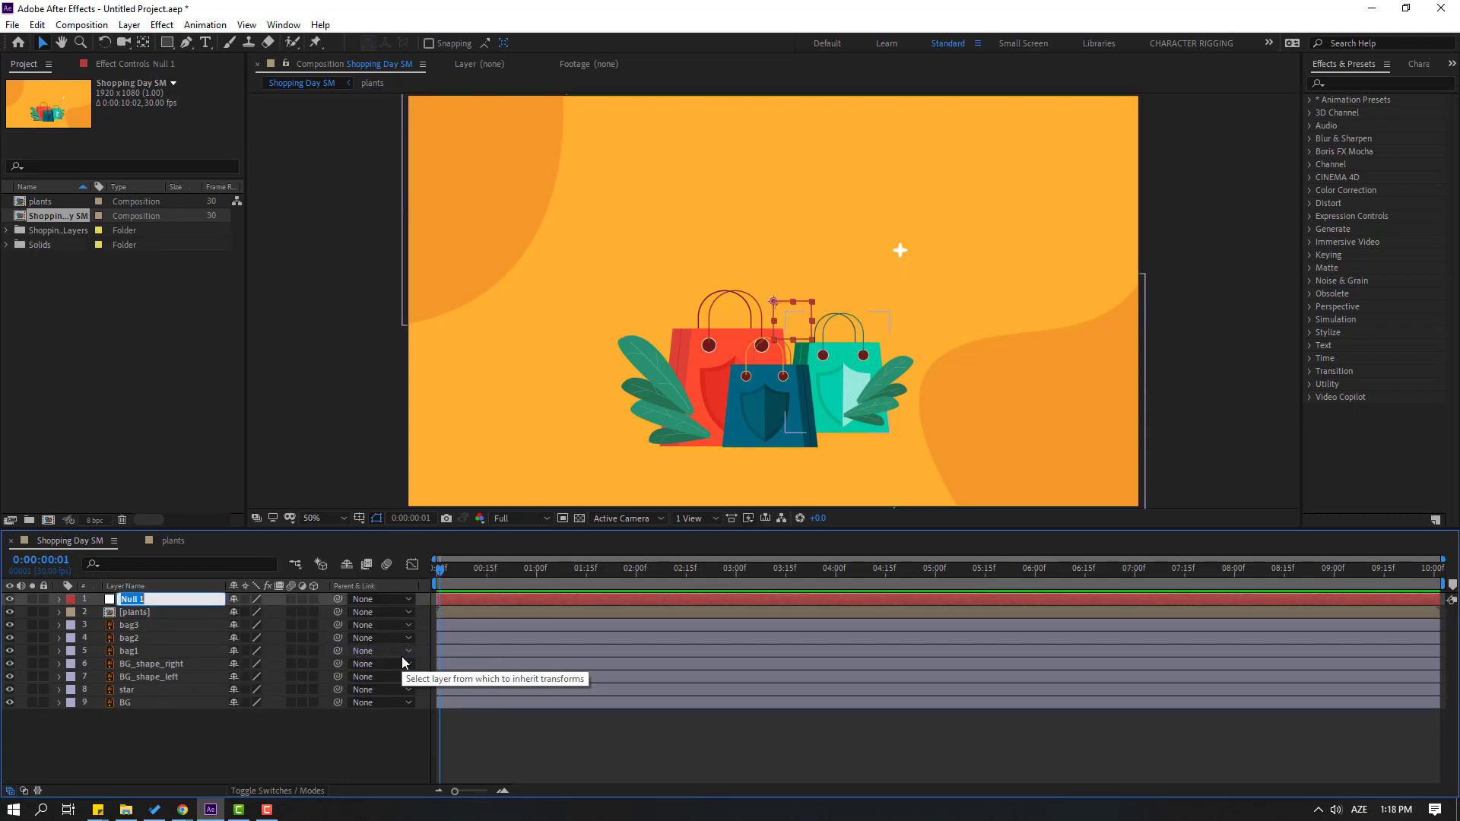
type("Camera FAKE")
key("Return")
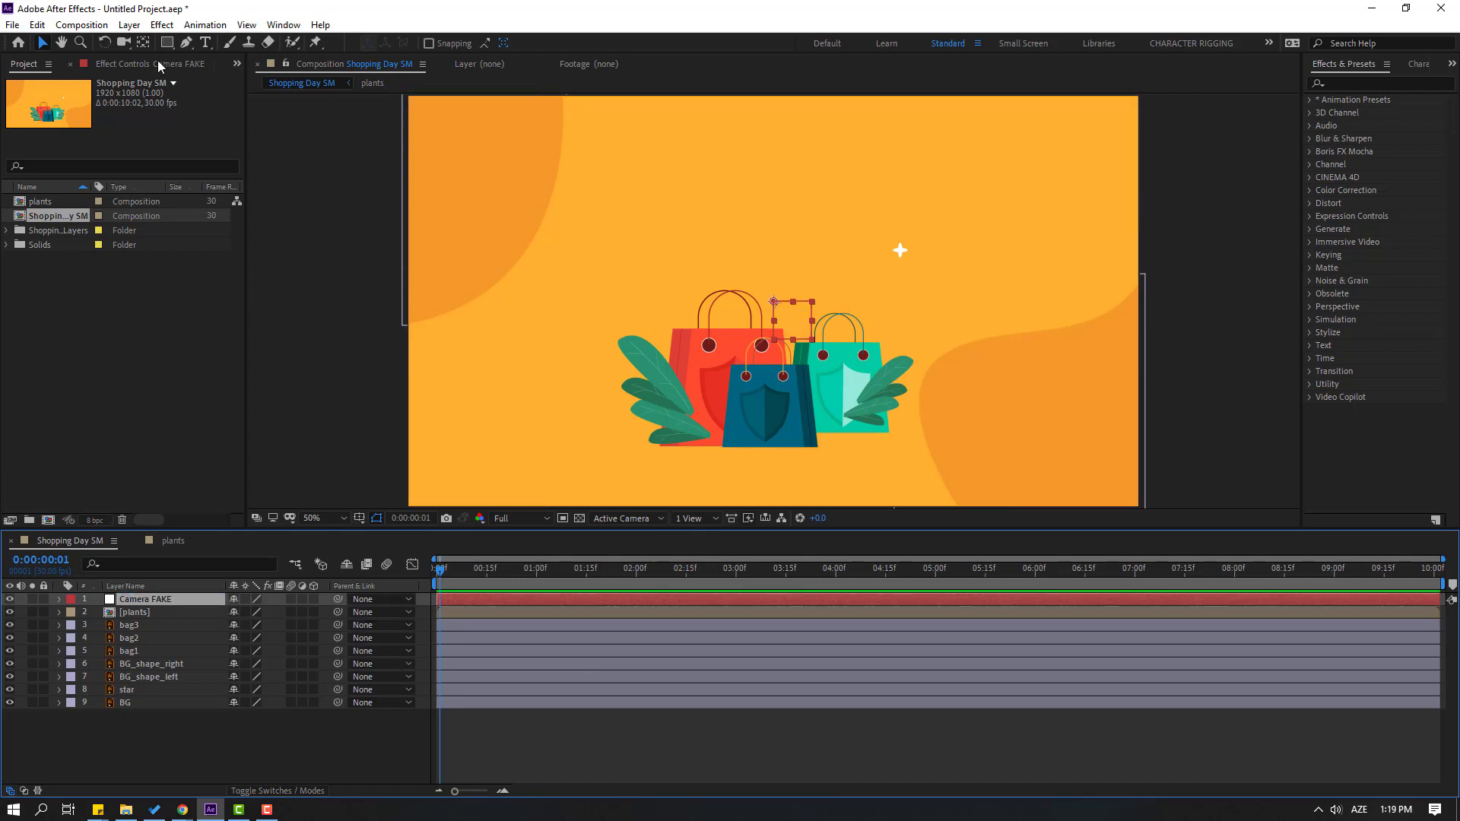
- Centre Camera FAKE's anchor point and parent layers plants through BG to it
left_click(142, 42)
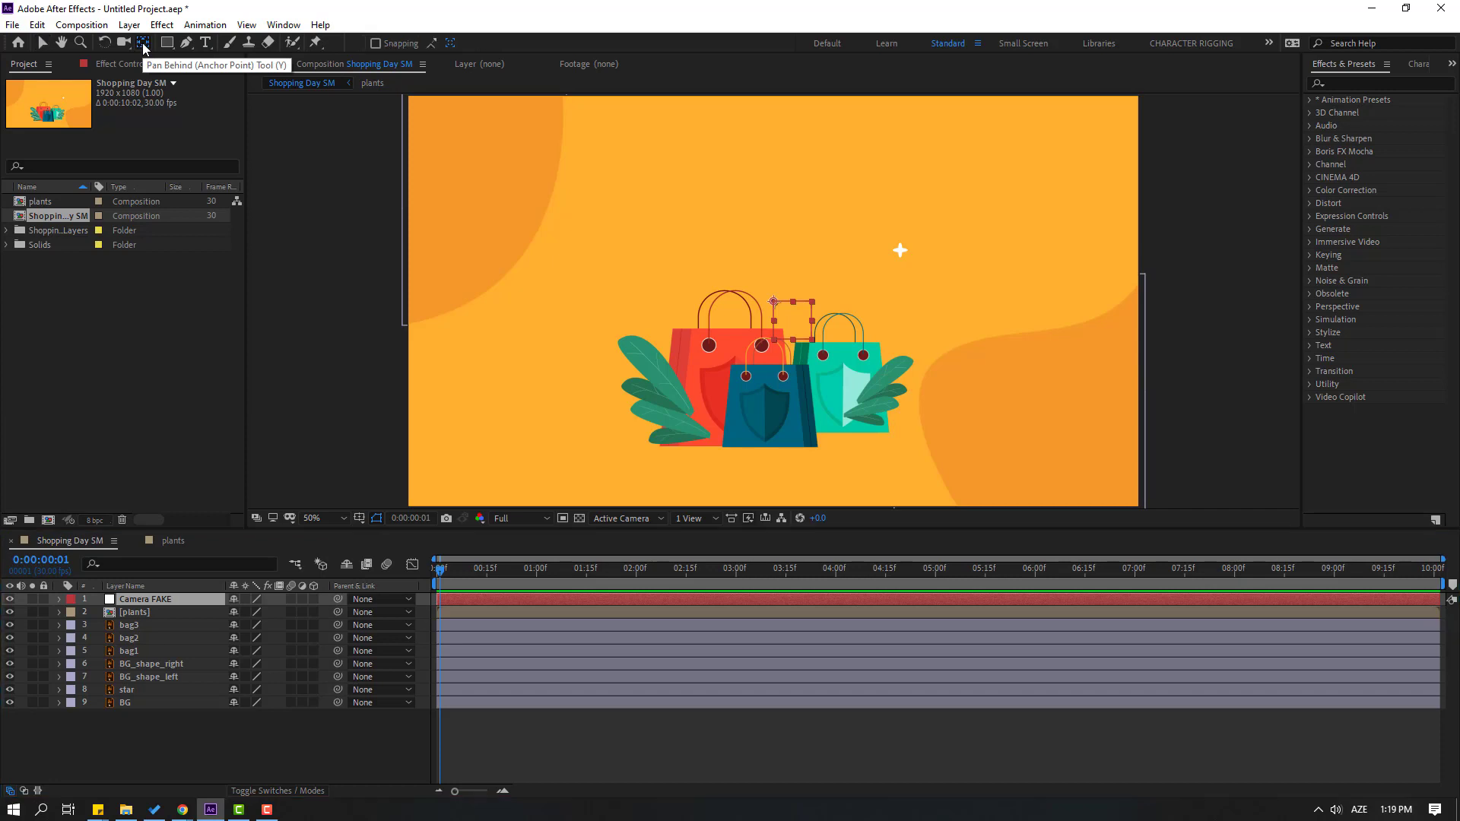
key("ctrl+alt+Home")
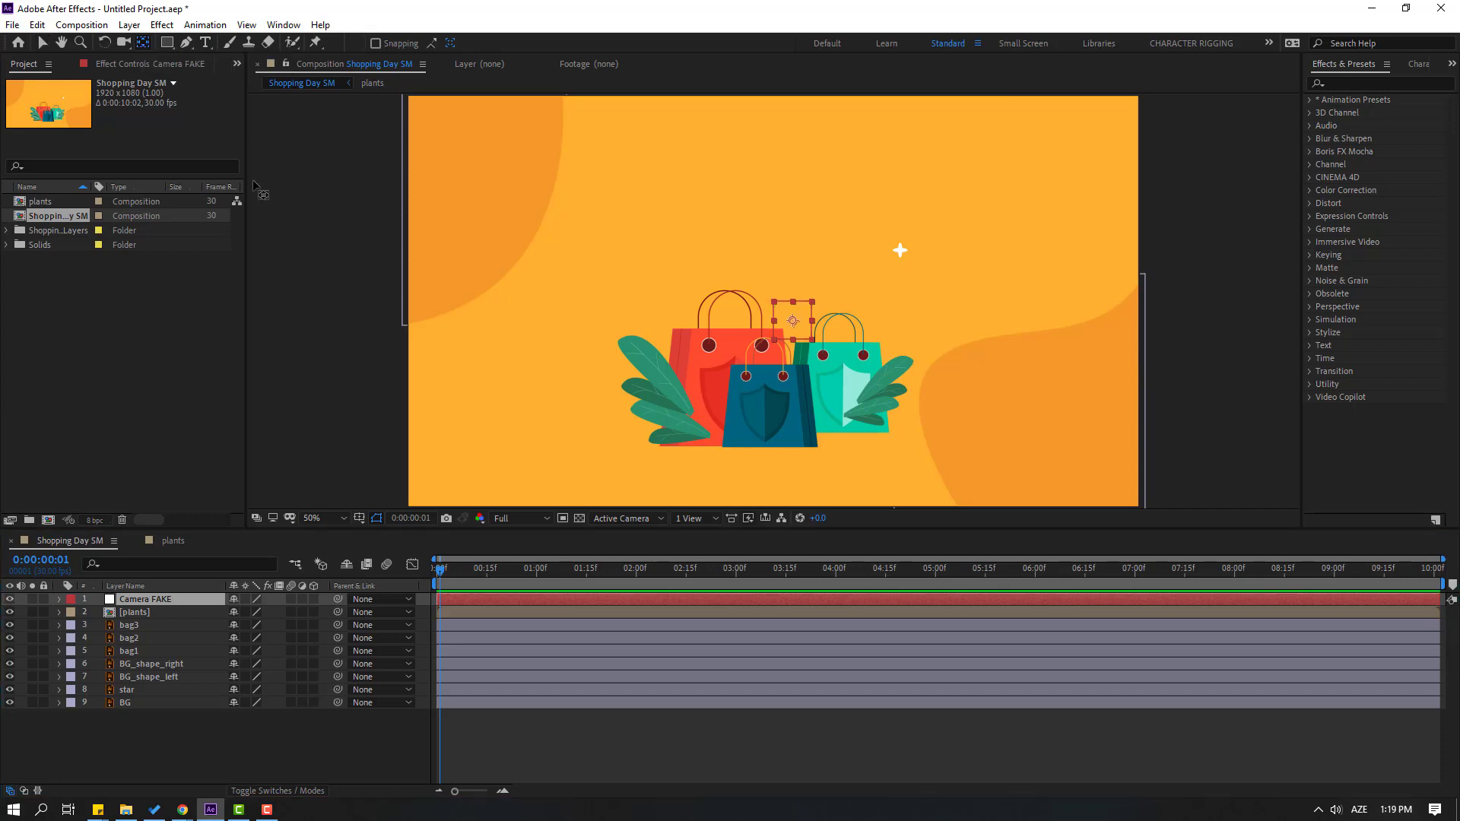
left_click(38, 44)
left_click_drag(112, 768, 148, 604)
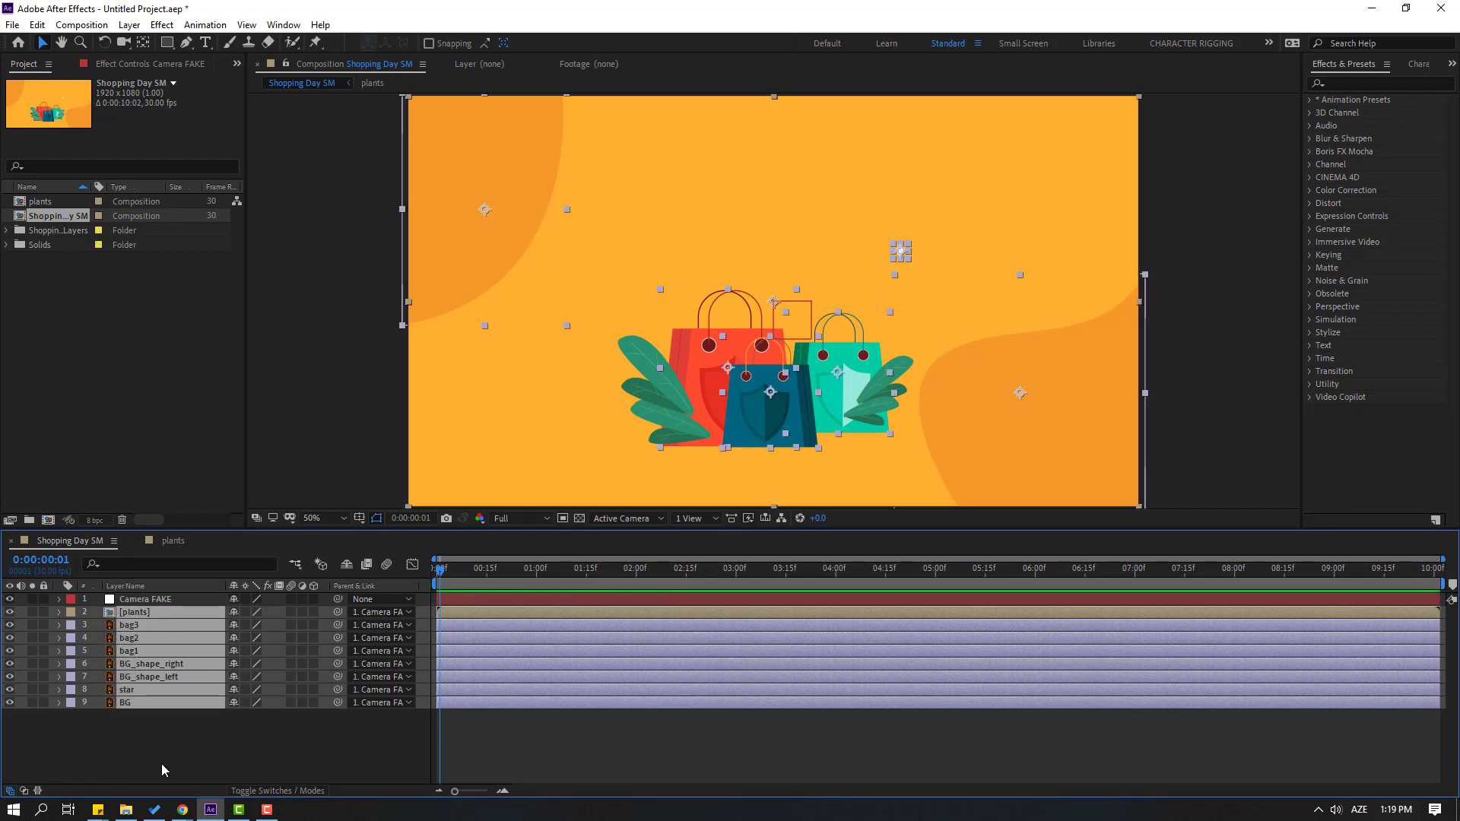
left_click(161, 763)
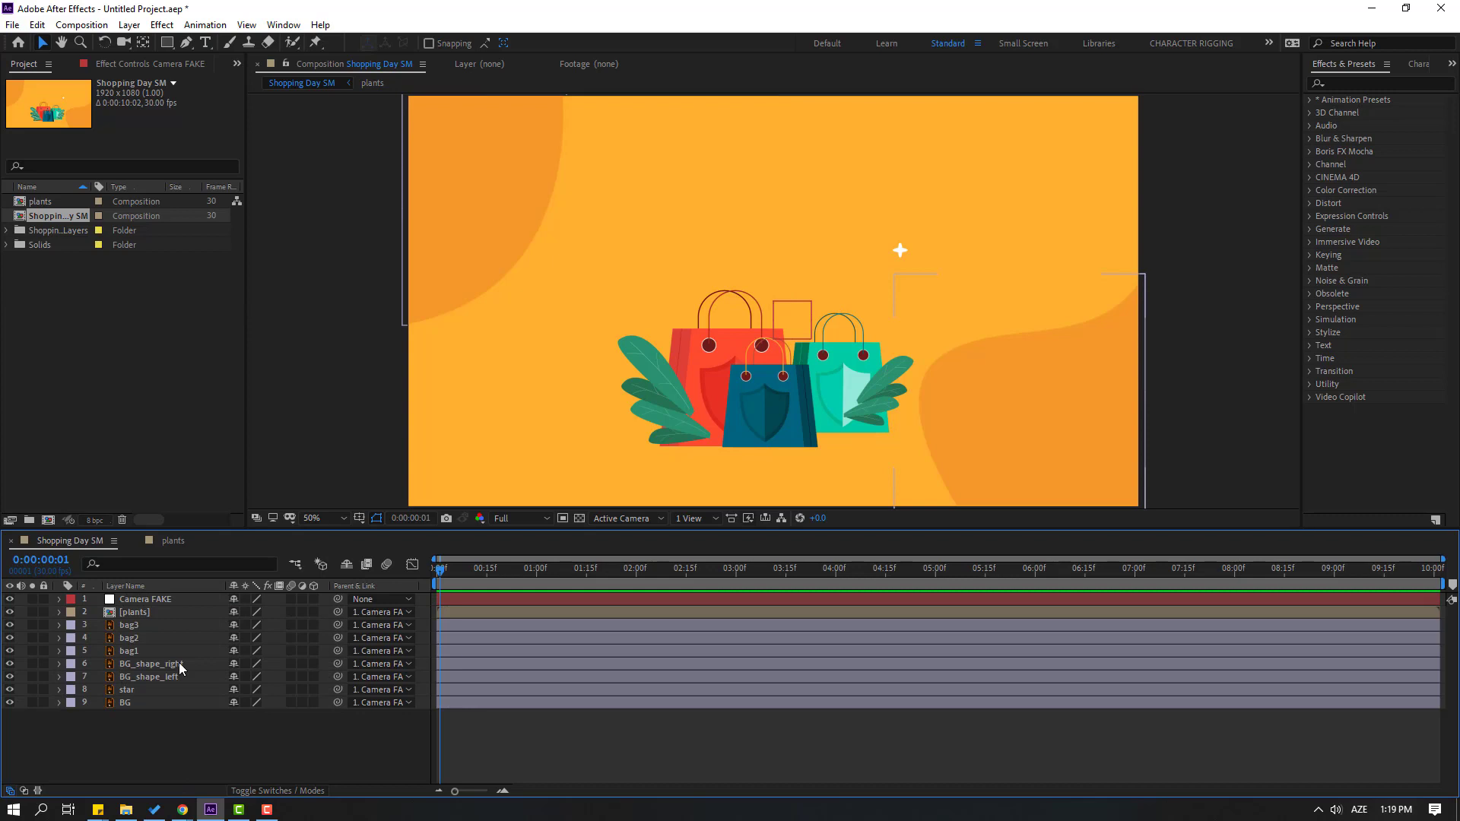
- Create a white 'SHOPPING DAY' text layer positioned above the shopping bags
left_click(206, 45)
left_click(546, 266)
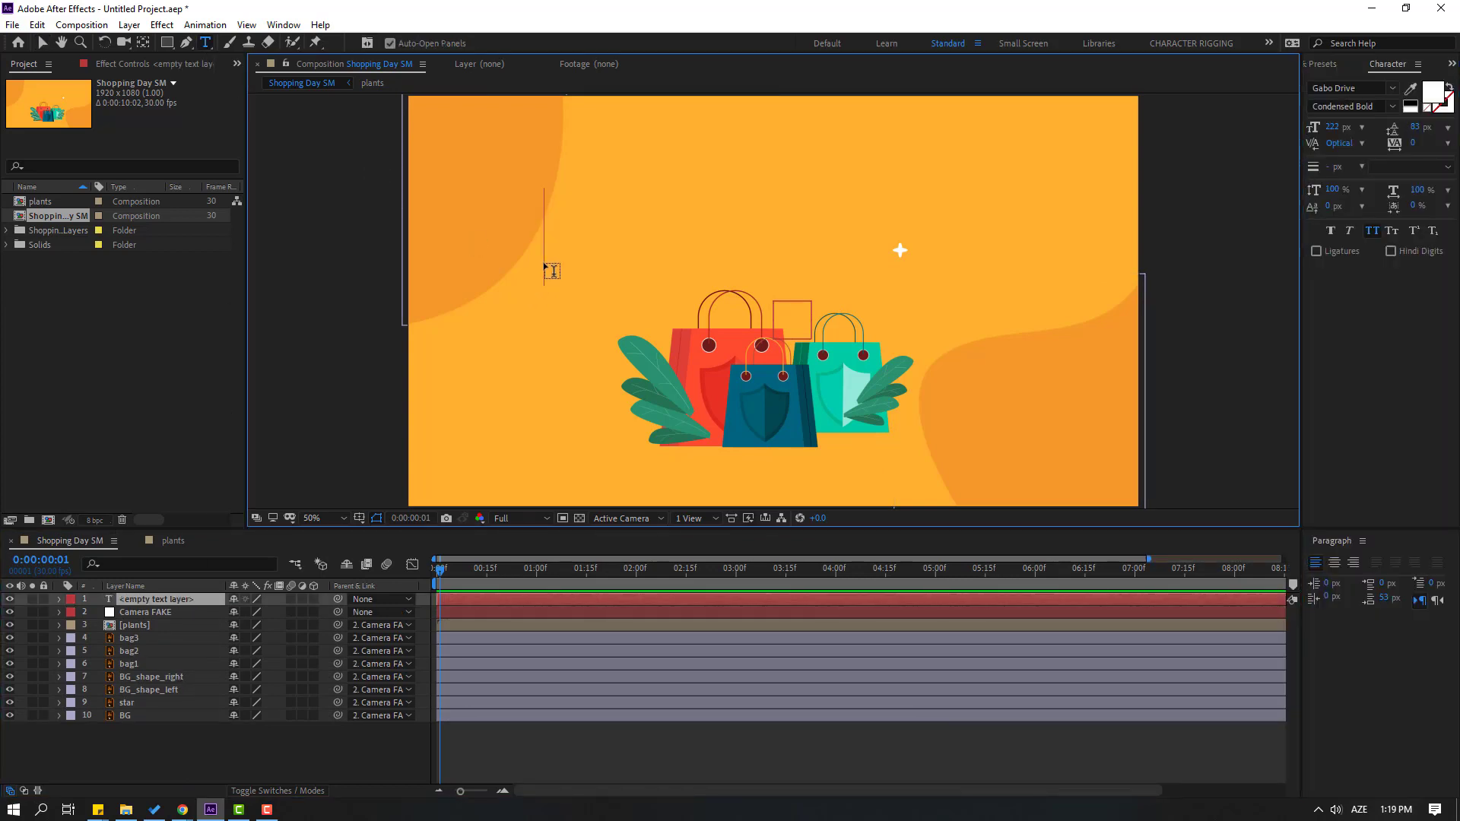
type("SHOPPING DAY")
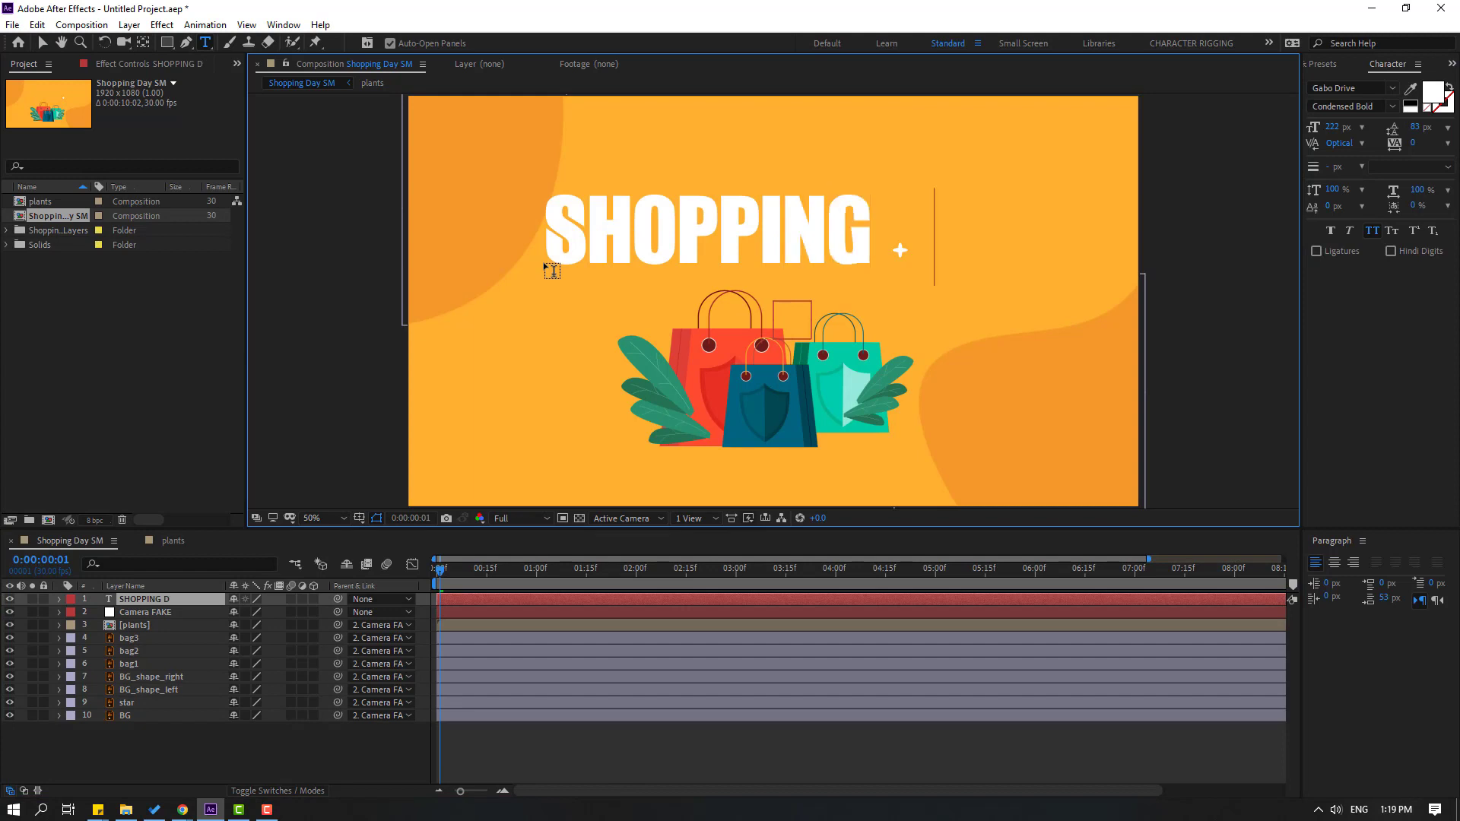
left_click(42, 43)
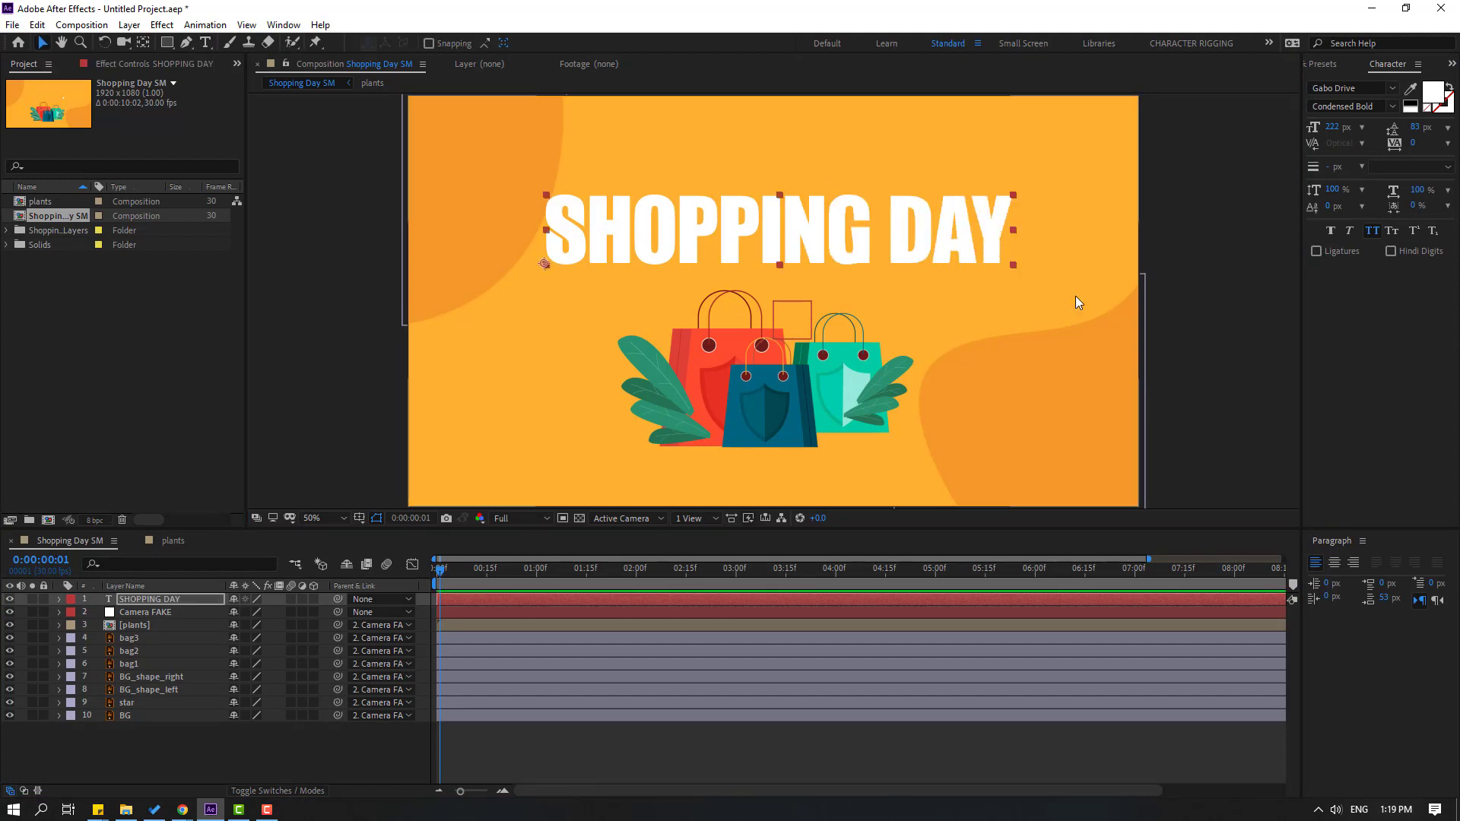
left_click(1324, 64)
left_click(1362, 83)
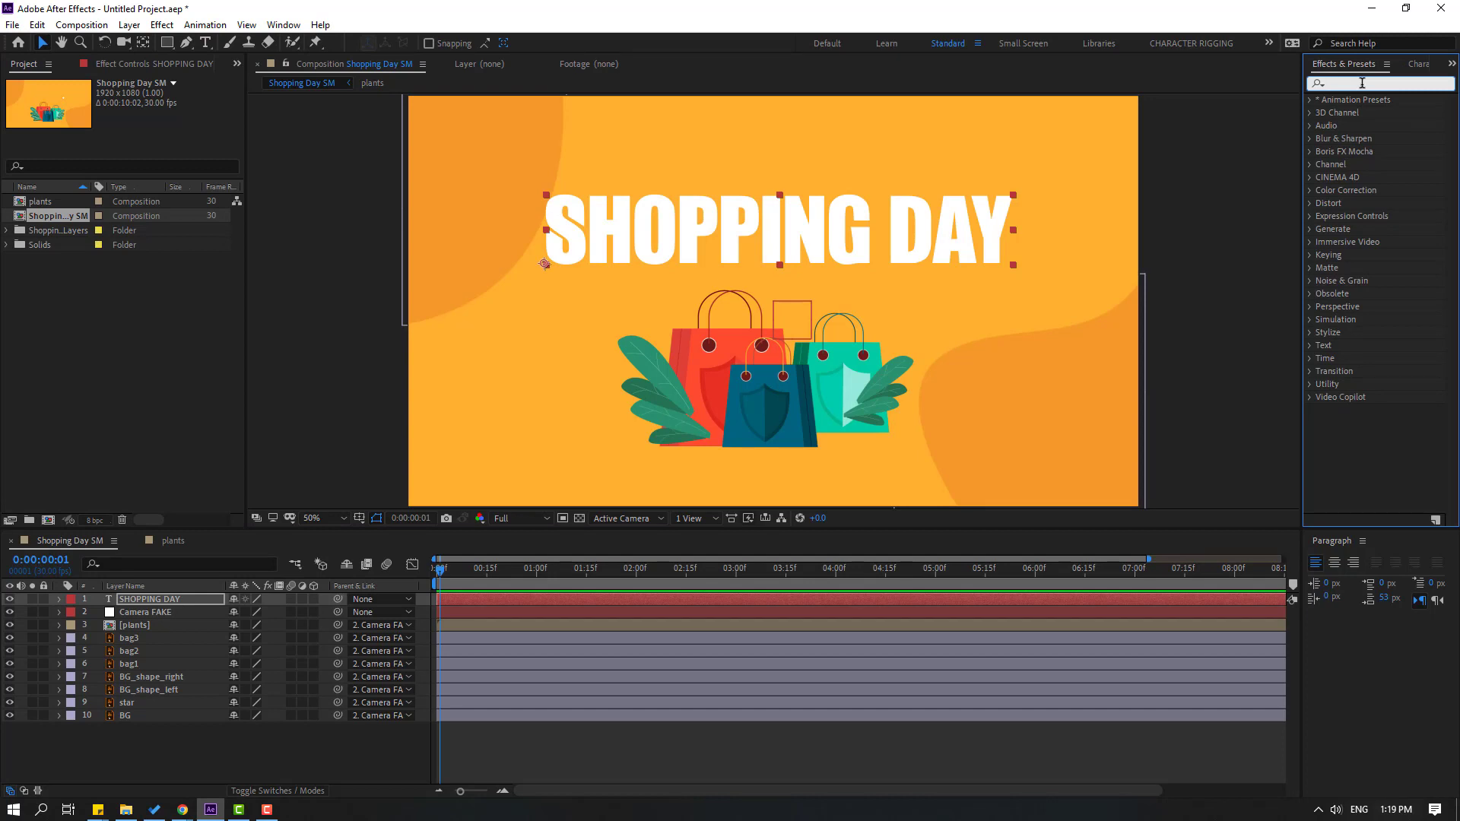
- Apply Drop Shadow to the SHOPPING DAY title with Distance 7, then parent it to Camera FAKE
type("drop s")
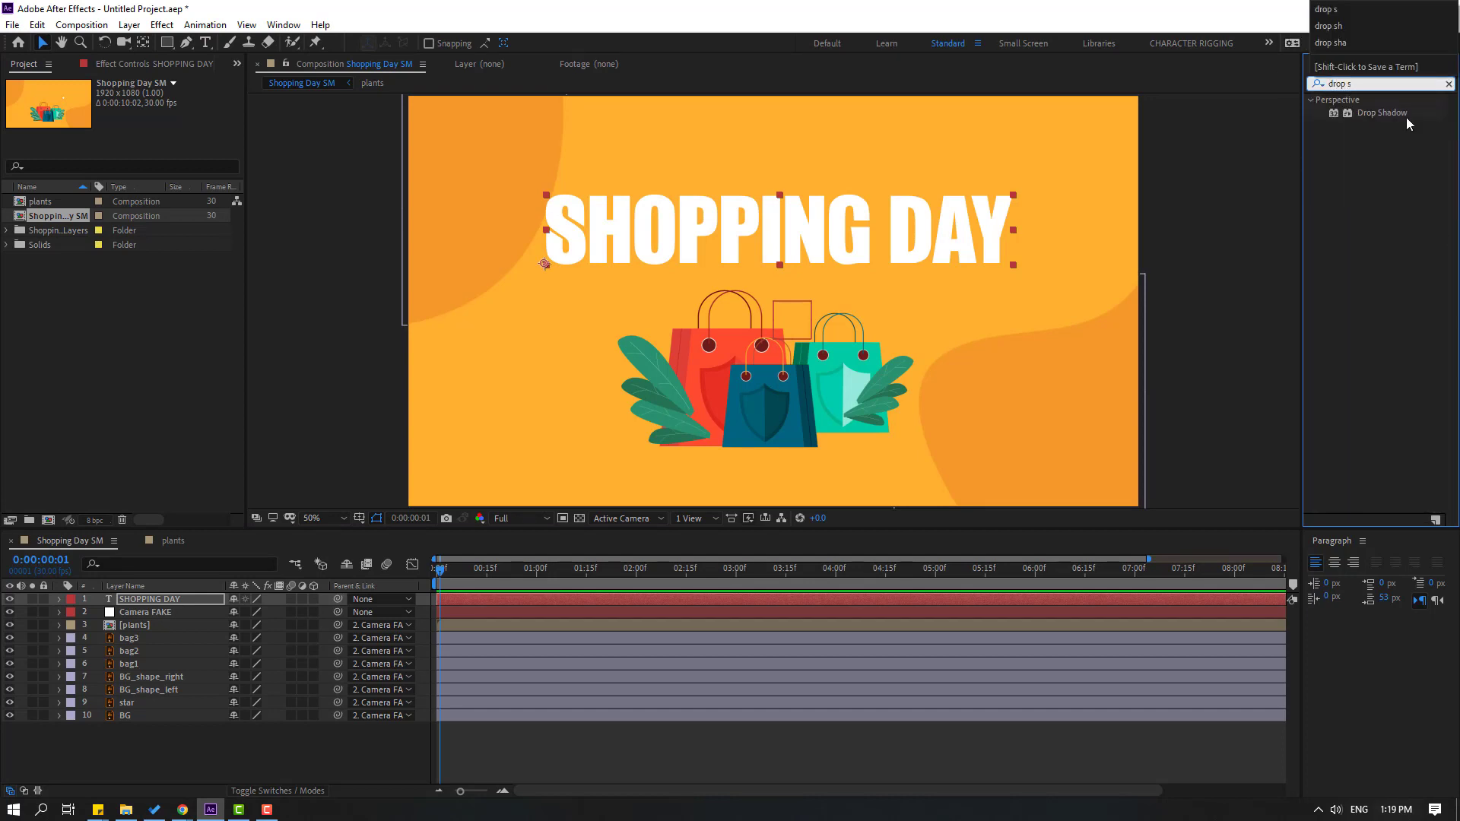
left_click_drag(1387, 120, 761, 228)
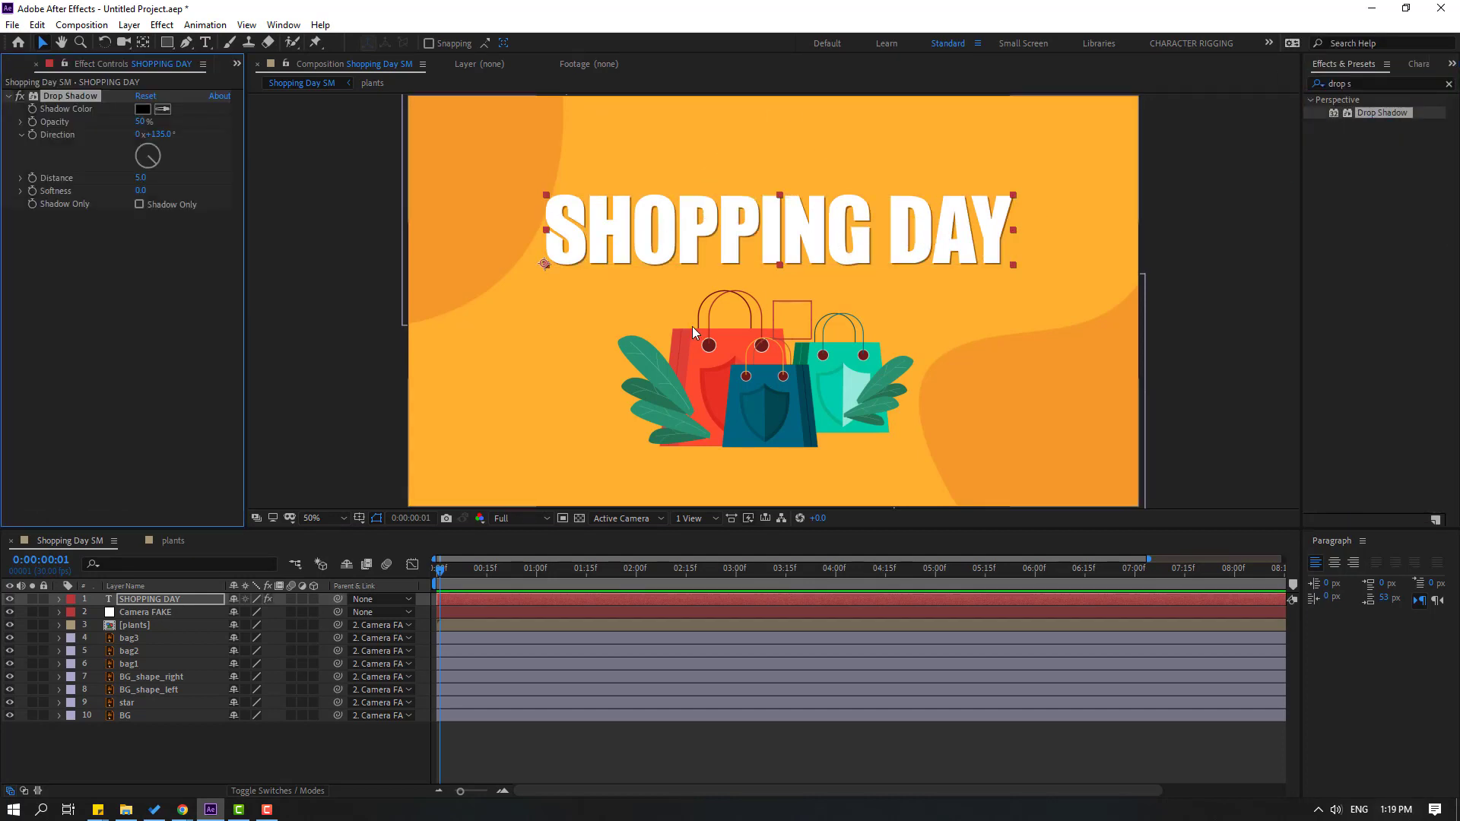
key("period")
left_click_drag(647, 242, 717, 311)
scroll(717, 316, "up", 1)
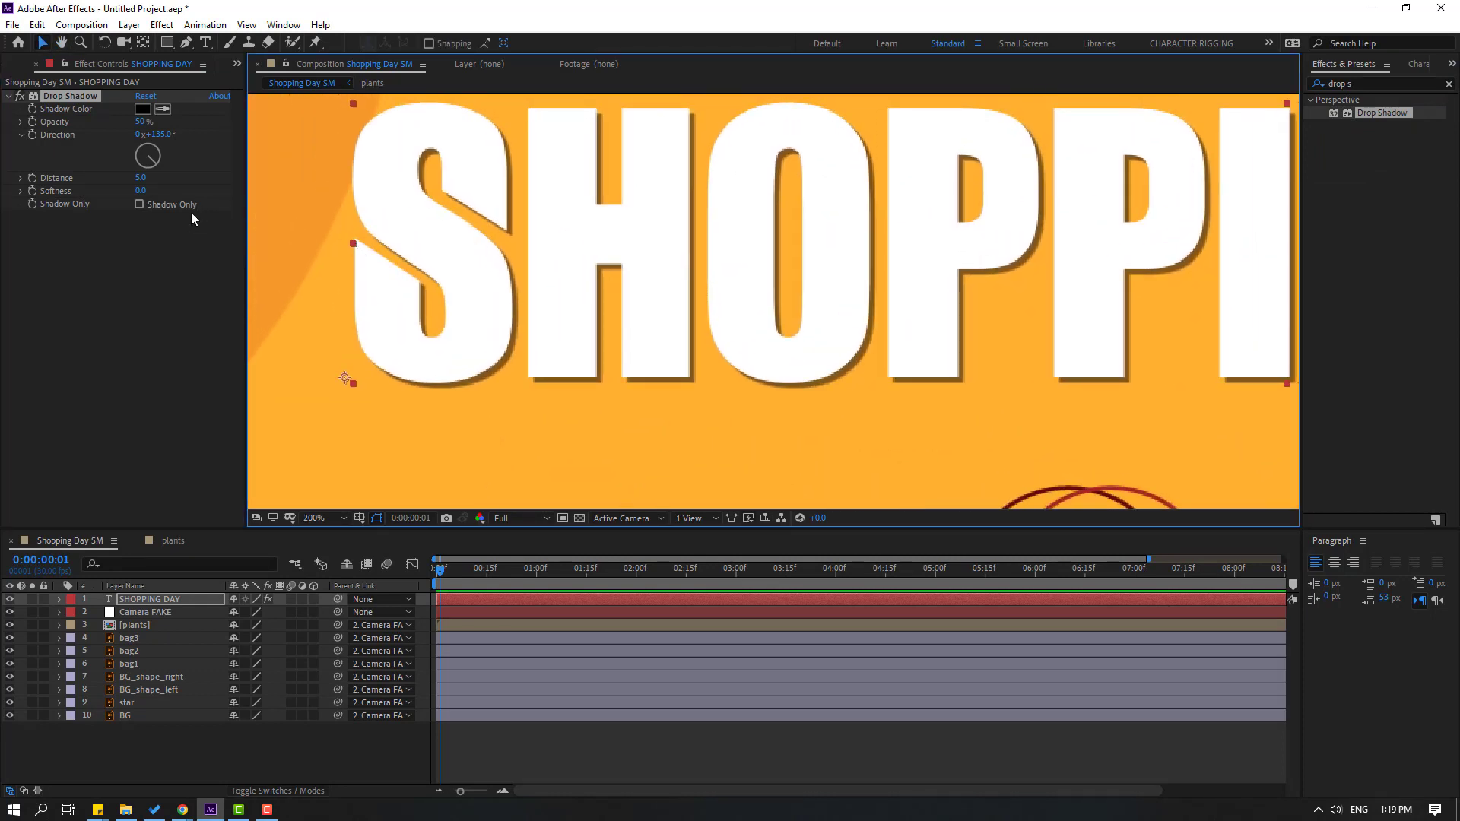
mouse_move(141, 177)
left_mouse_down()
mouse_move(175, 177)
mouse_move(141, 177)
left_mouse_up()
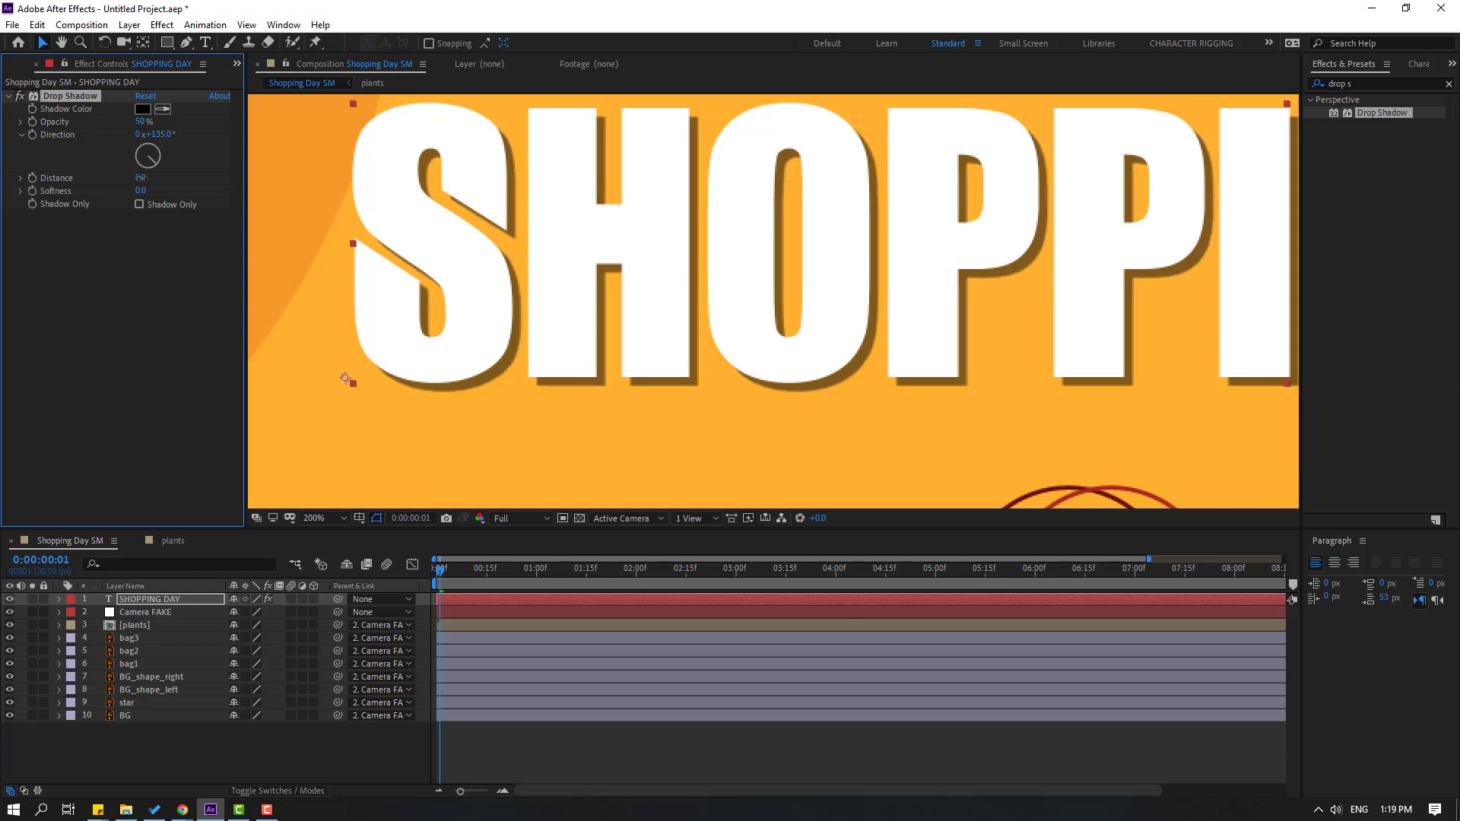
scroll(847, 343, "down", 4)
left_click_drag(1045, 273, 810, 309)
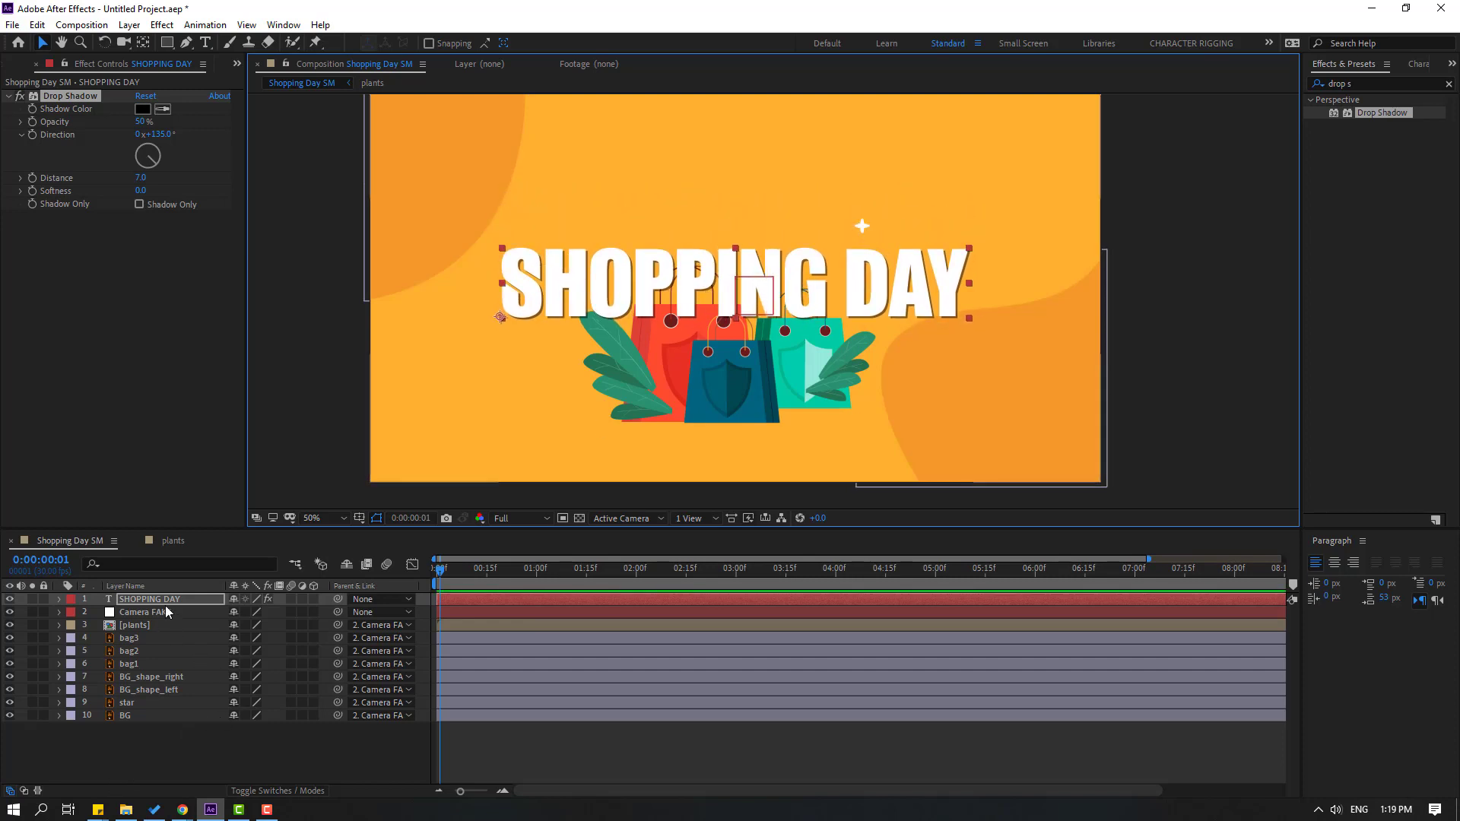
left_click_drag(338, 599, 152, 596)
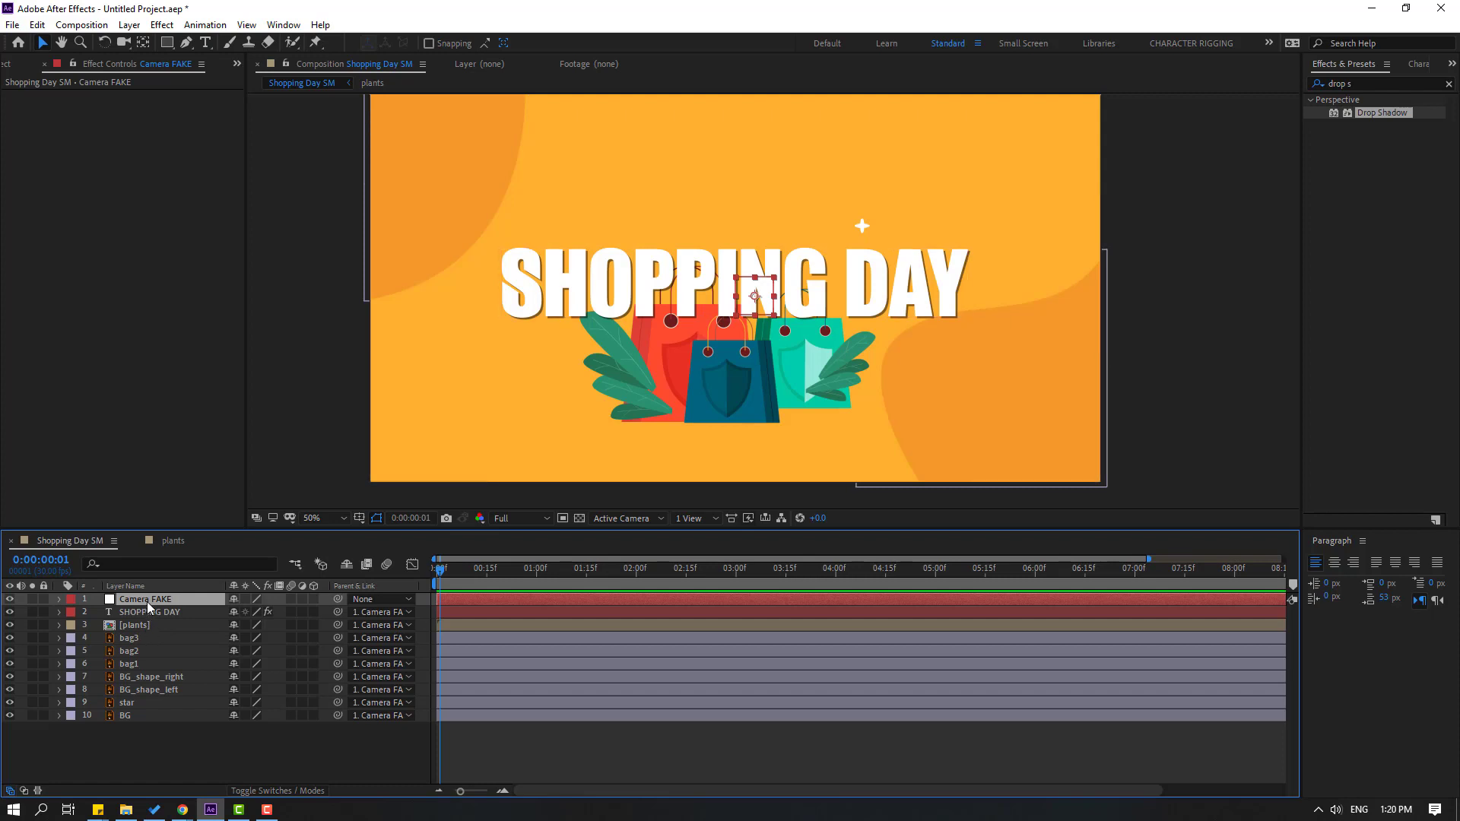
- Lower Camera FAKE's Position Y to 1702, dropping the scene below frame
key("p")
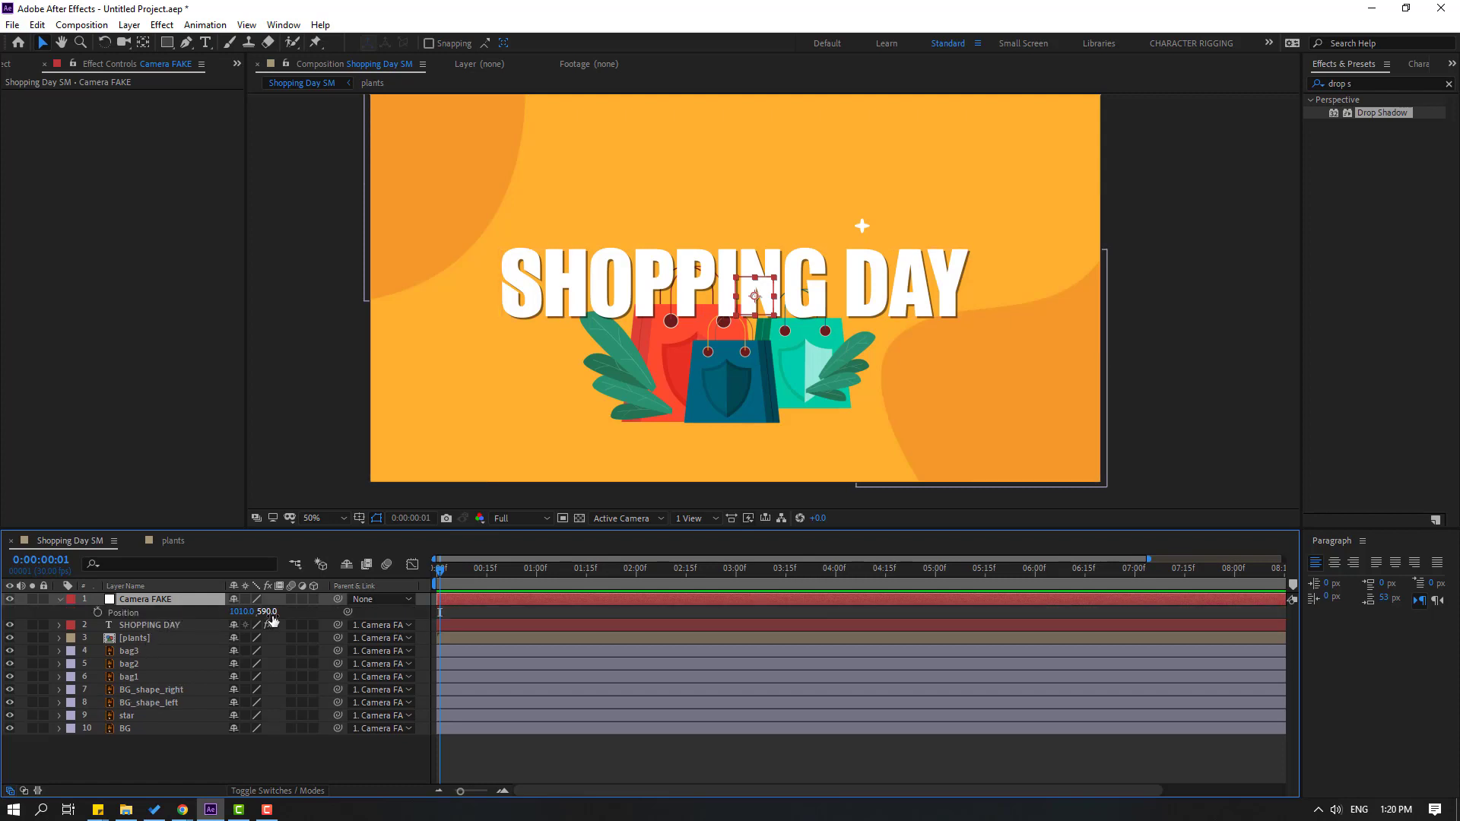
left_click_drag(273, 620, 1133, 600)
scroll(647, 416, "down", 4)
scroll(643, 411, "up", 2)
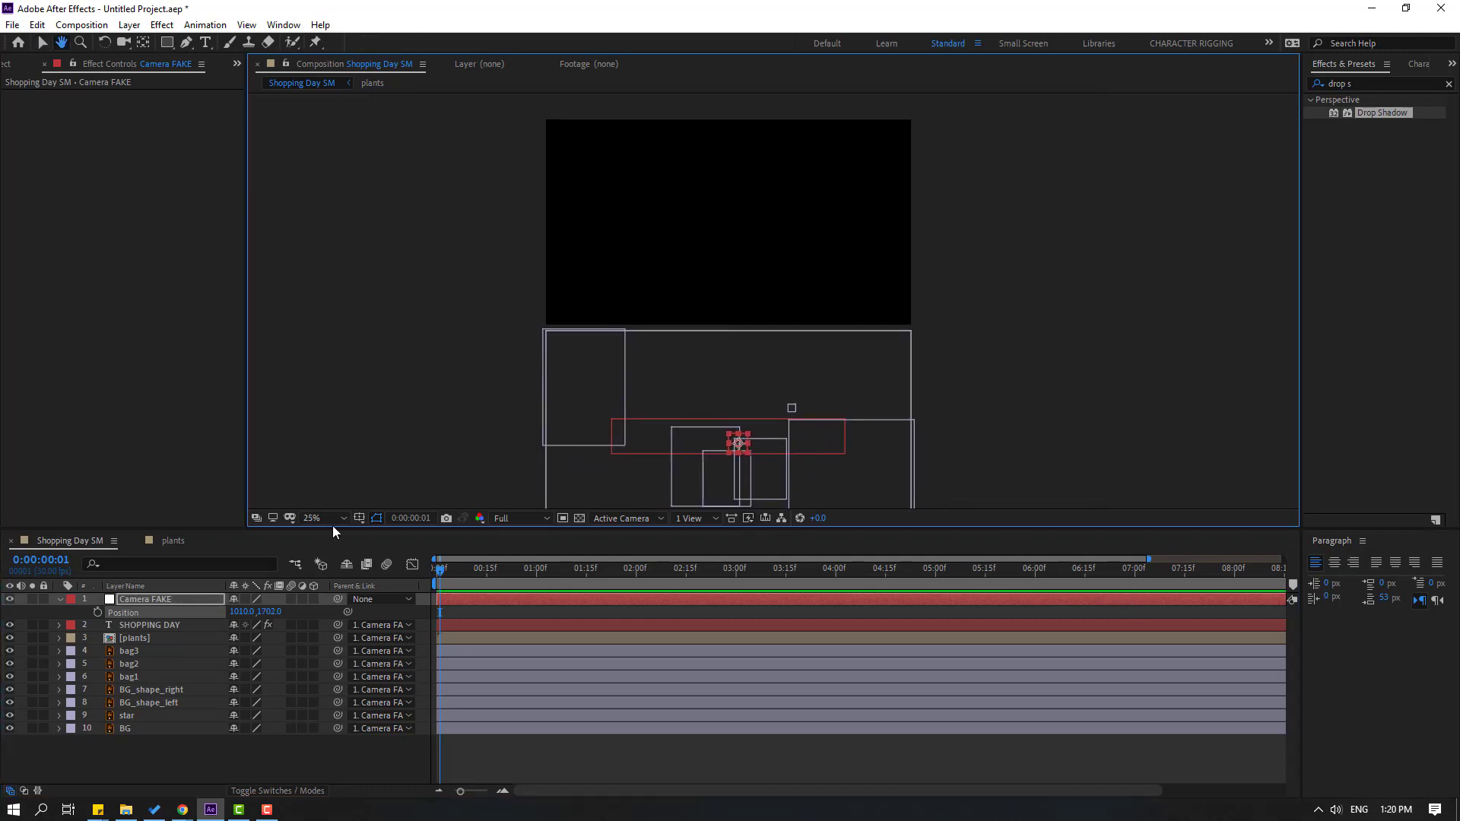
- Raise the SHOPPING DAY title's Position Y to -1076
left_click(169, 628)
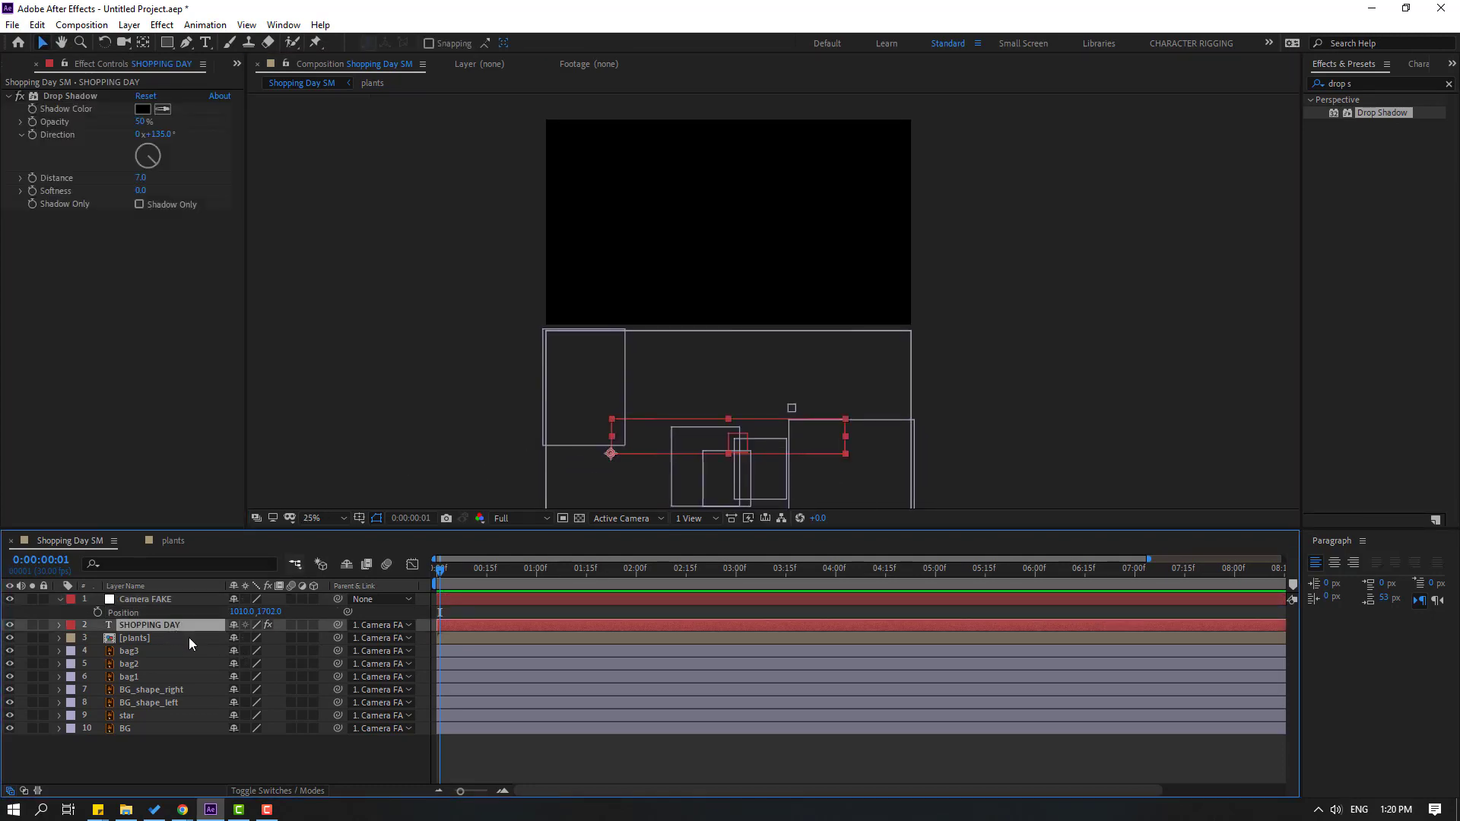
key("p")
left_click_drag(266, 645, 85, 791)
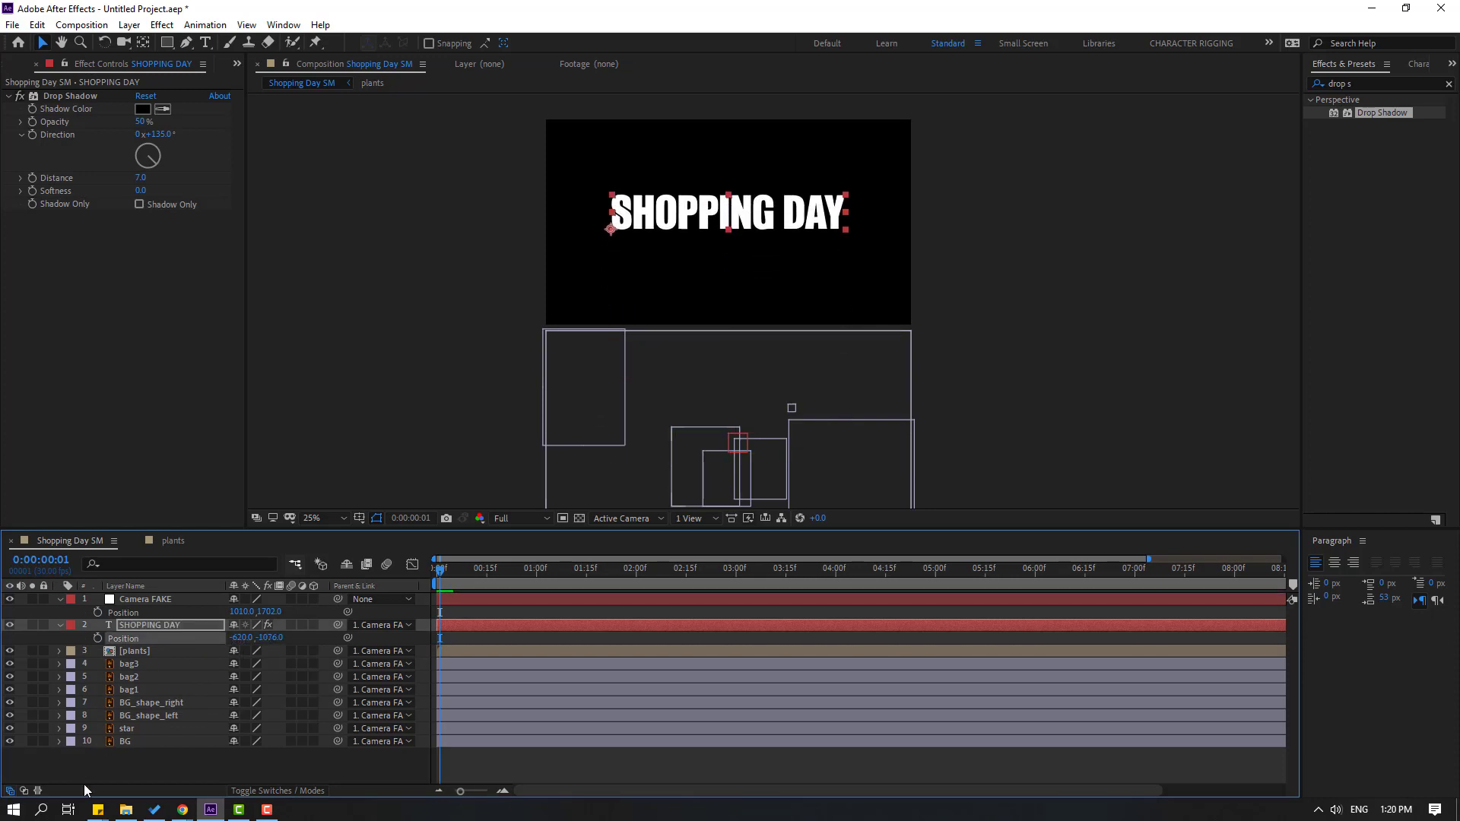
- Move the BG layer up to Y -1096, stretch it taller at the bottom, and lock it
left_click(125, 743)
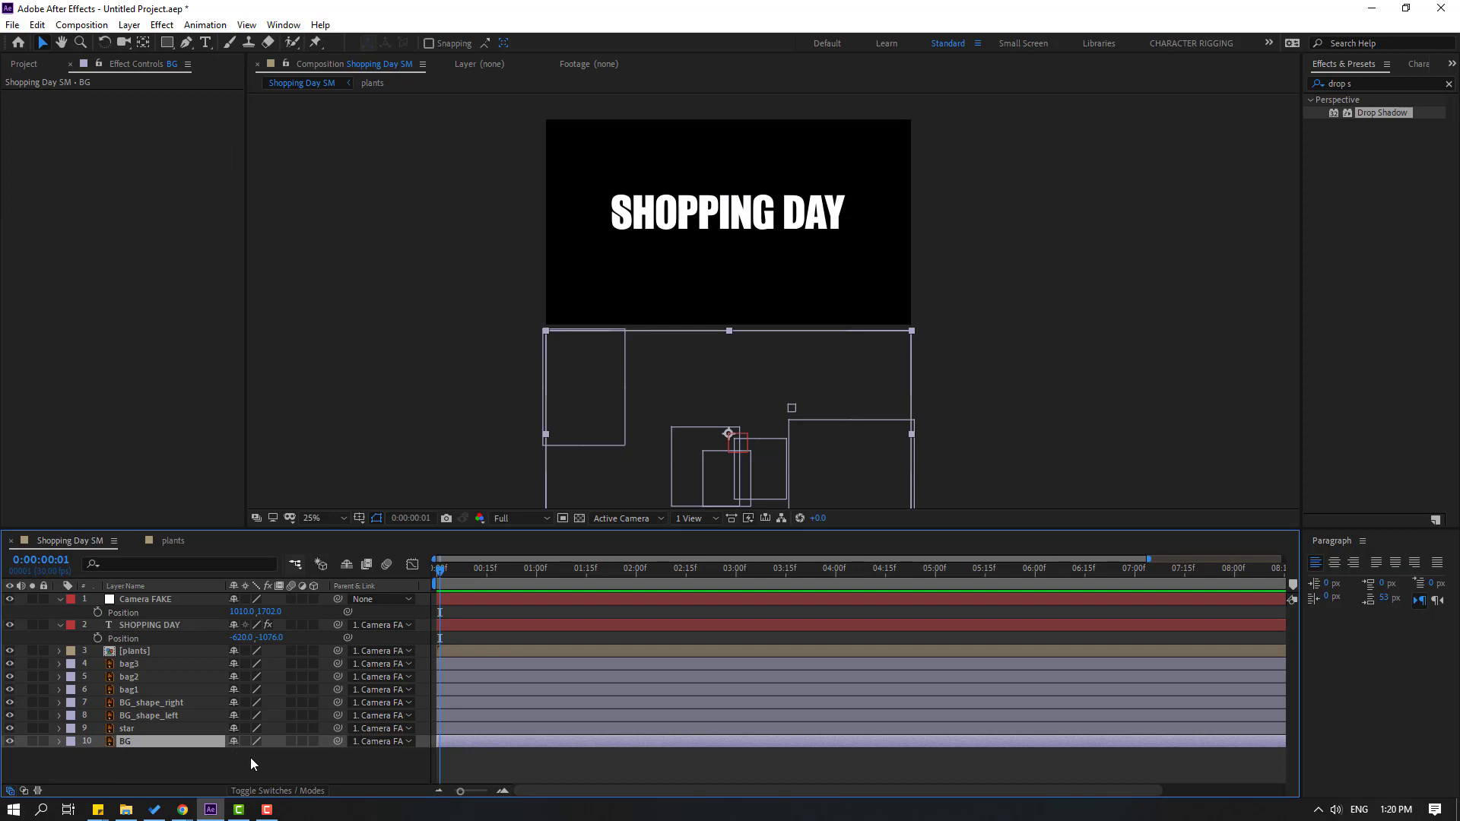
key("p")
left_click_drag(250, 754, 152, 758)
left_click_drag(730, 332, 712, 427)
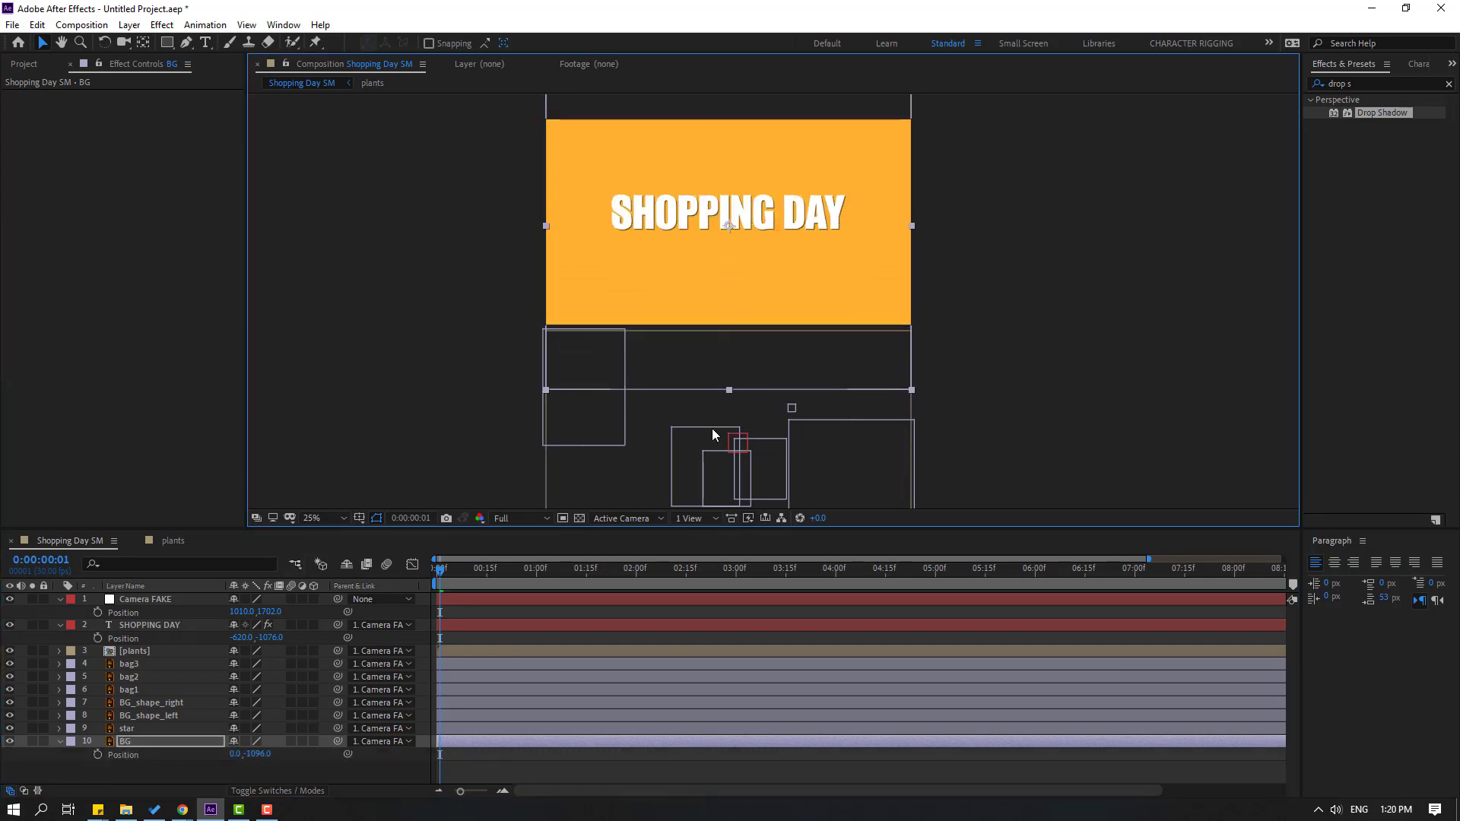
scroll(783, 291, "down", 2)
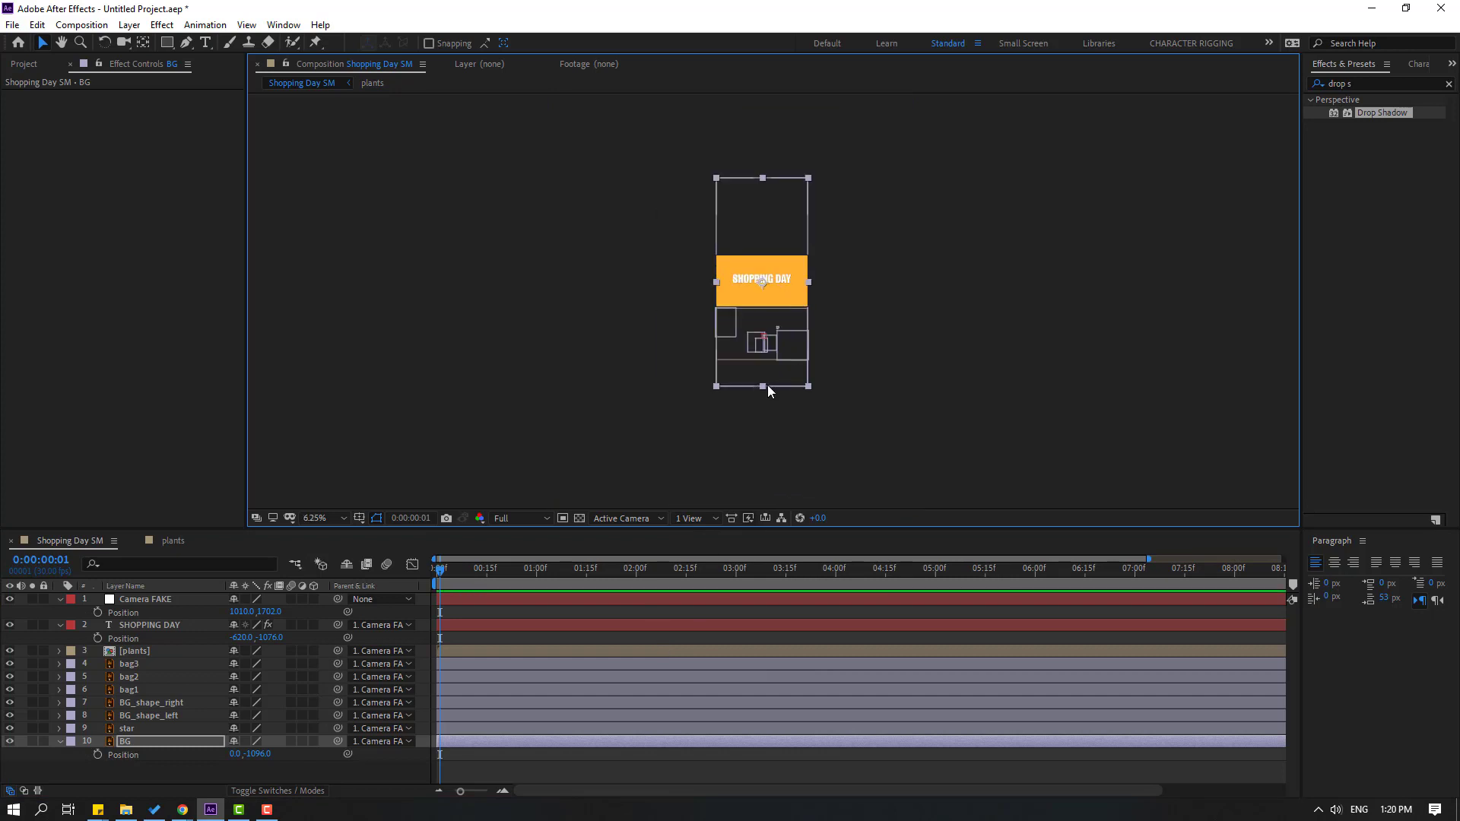
left_click_drag(764, 385, 755, 436)
scroll(791, 371, "up", 2)
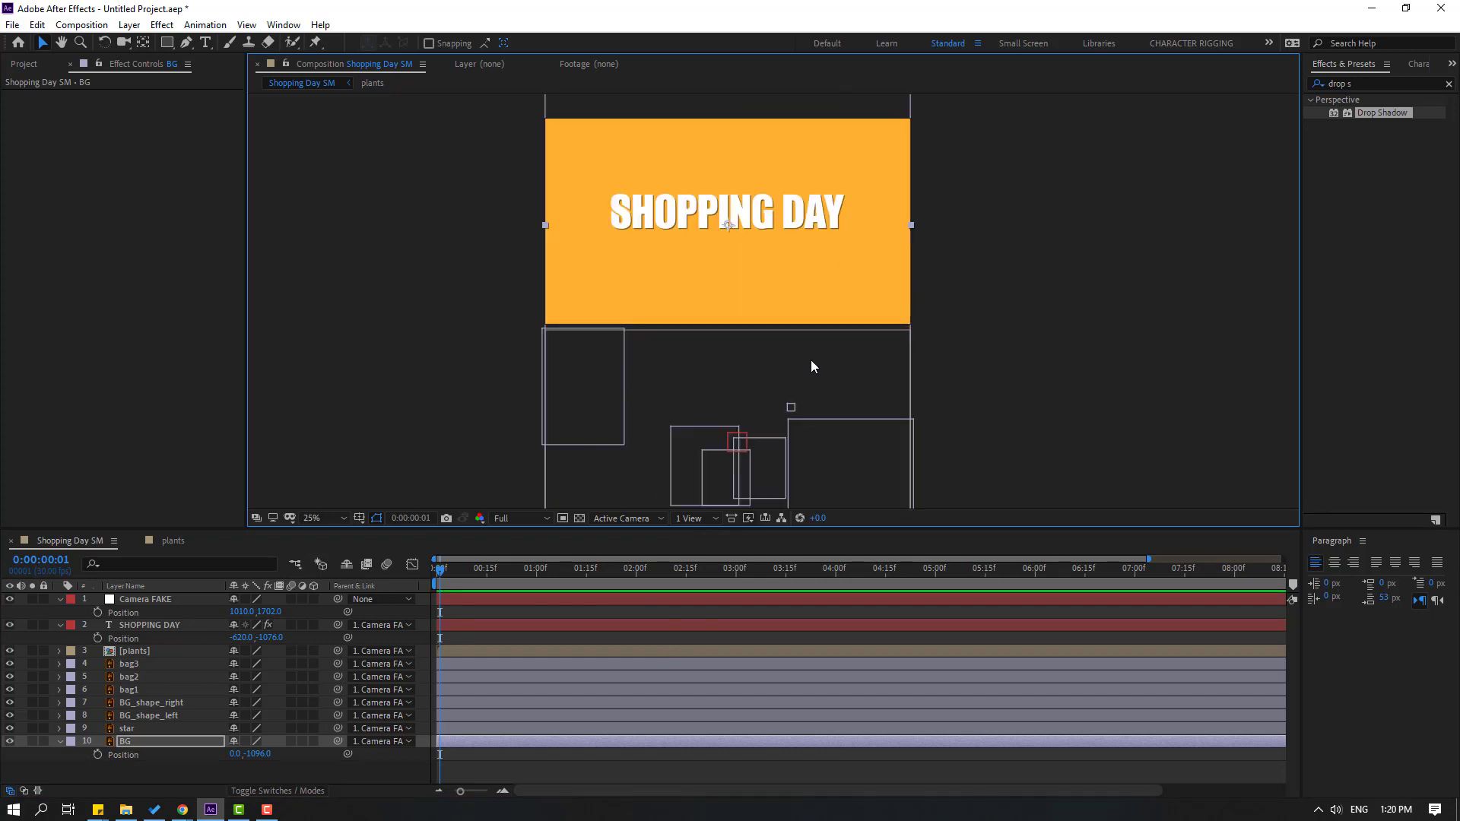
left_click(44, 741)
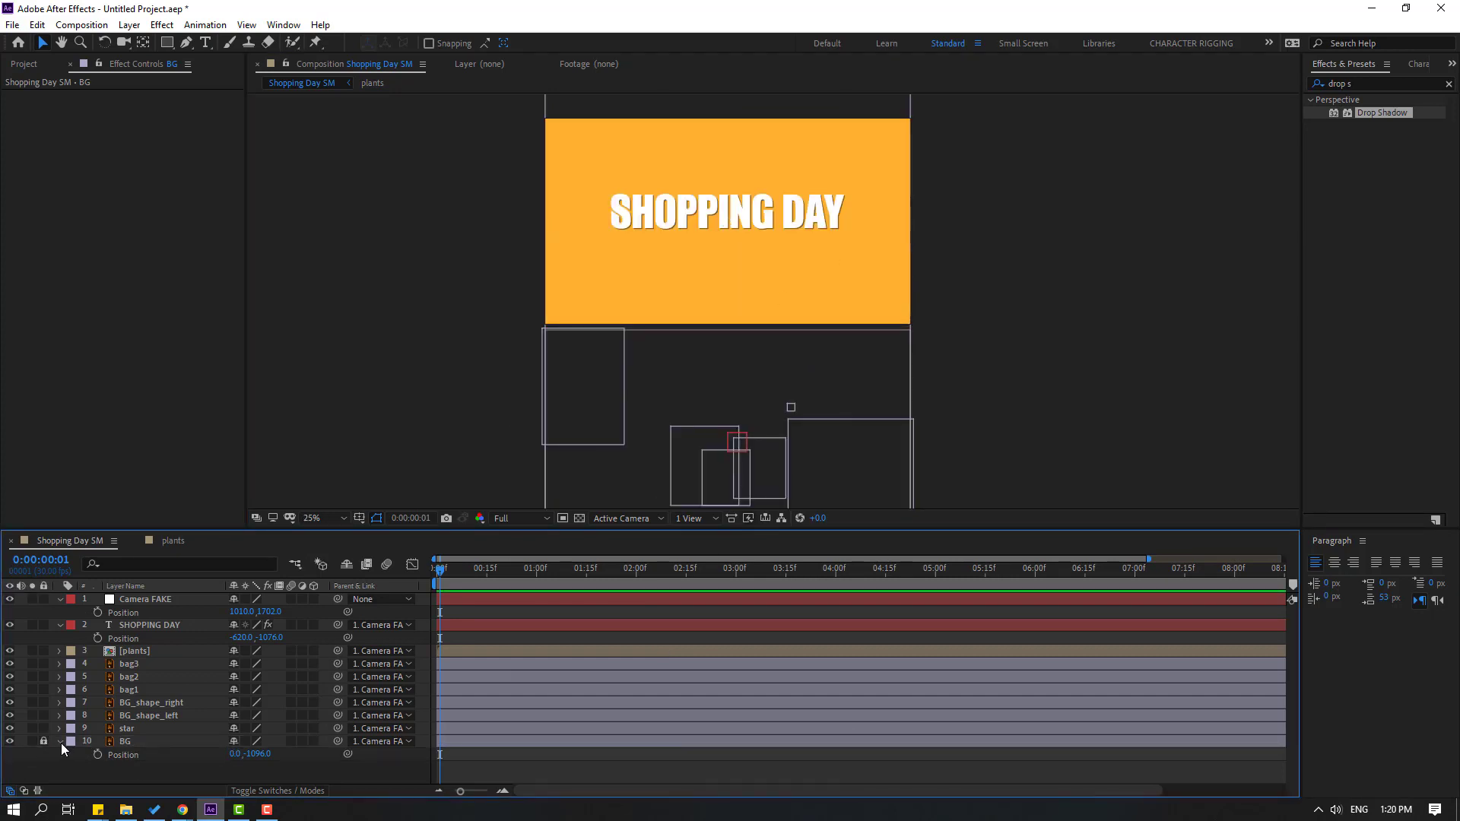
left_click(60, 742)
- Move BG_shape_left and BG_shape_right up into the orange frame's corners
left_click(158, 717)
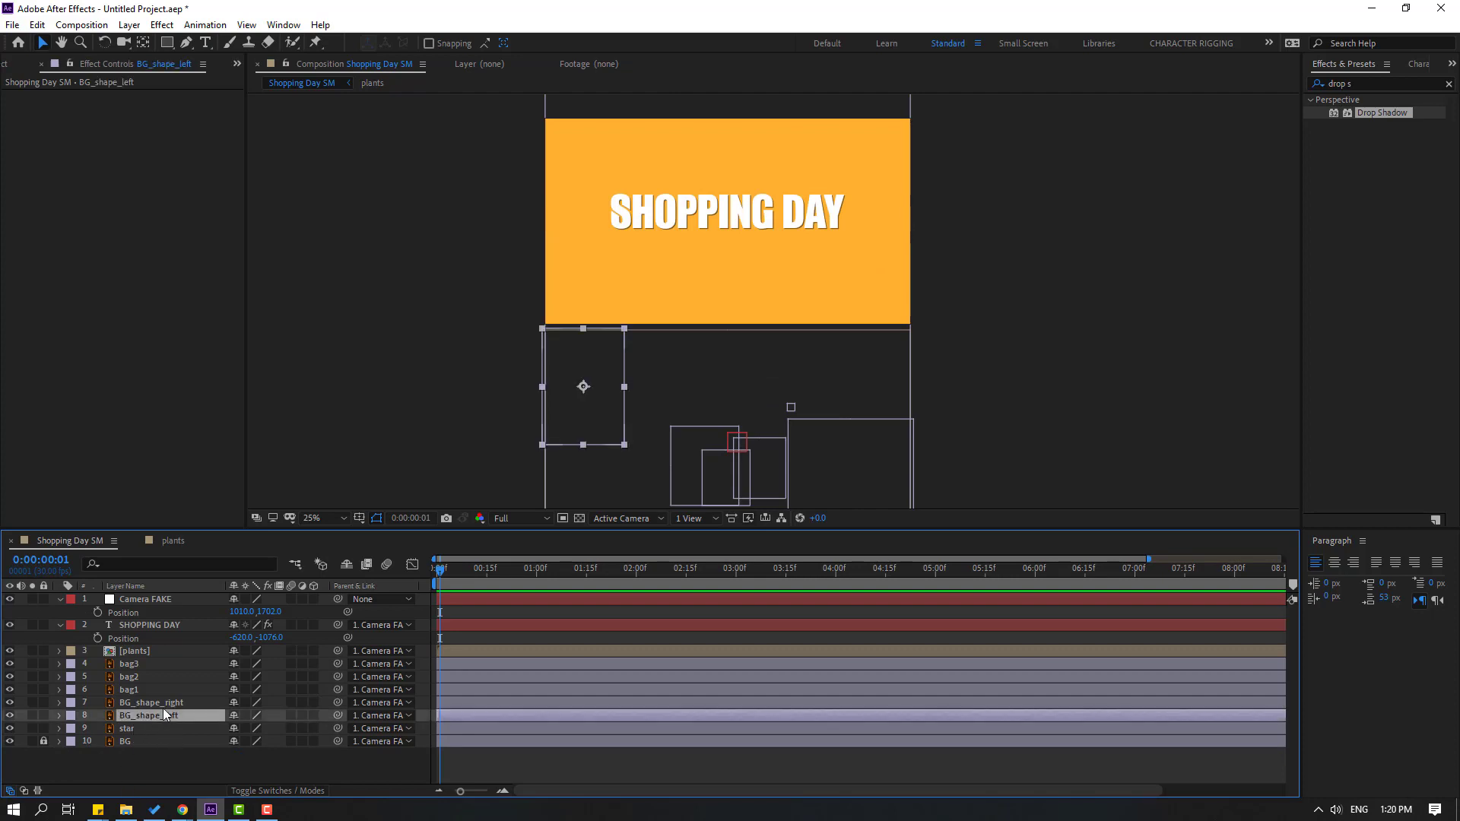
left_click(164, 704, "ctrl")
key("p")
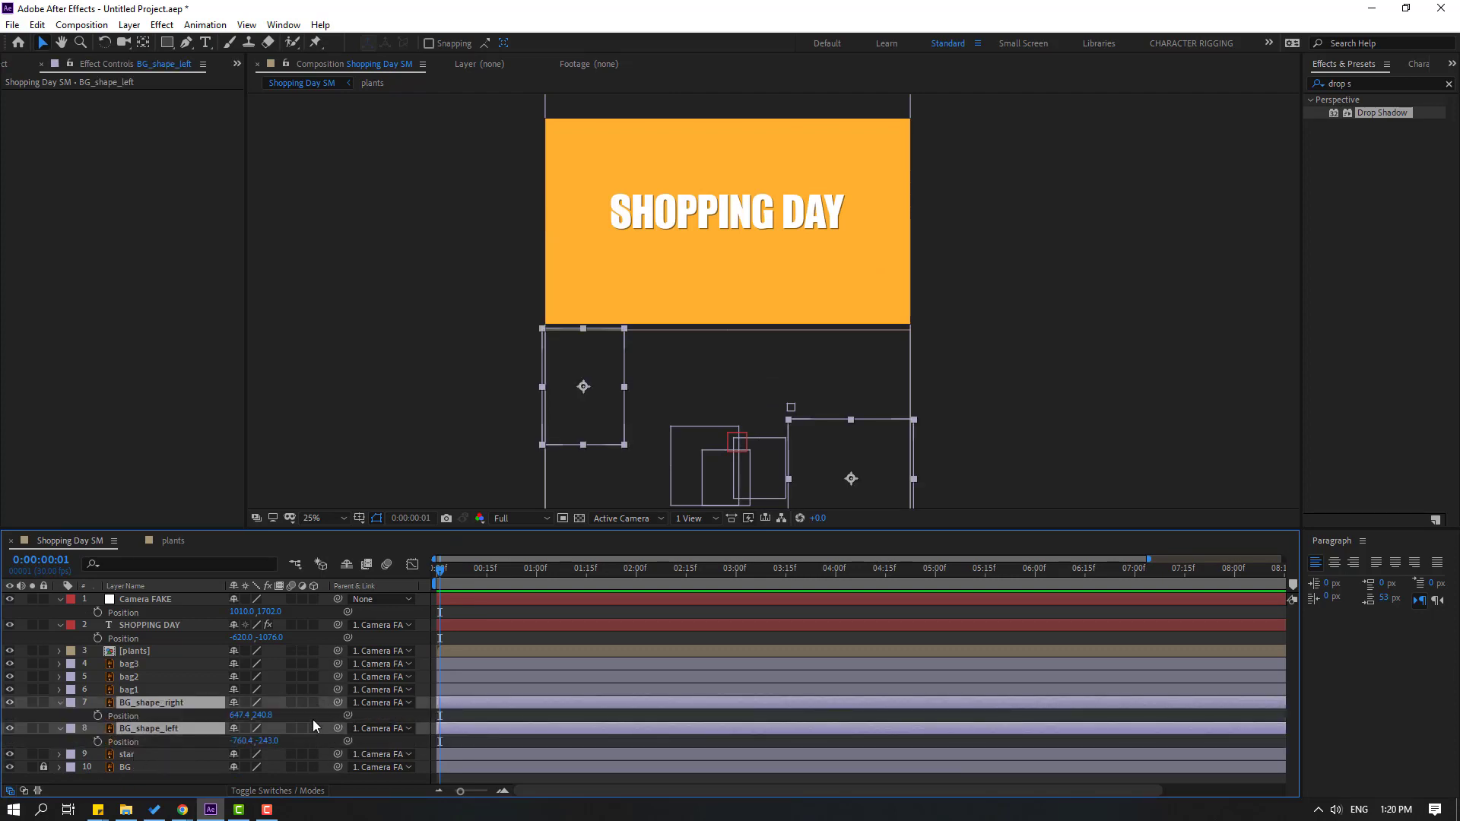
left_click_drag(261, 719, 201, 721)
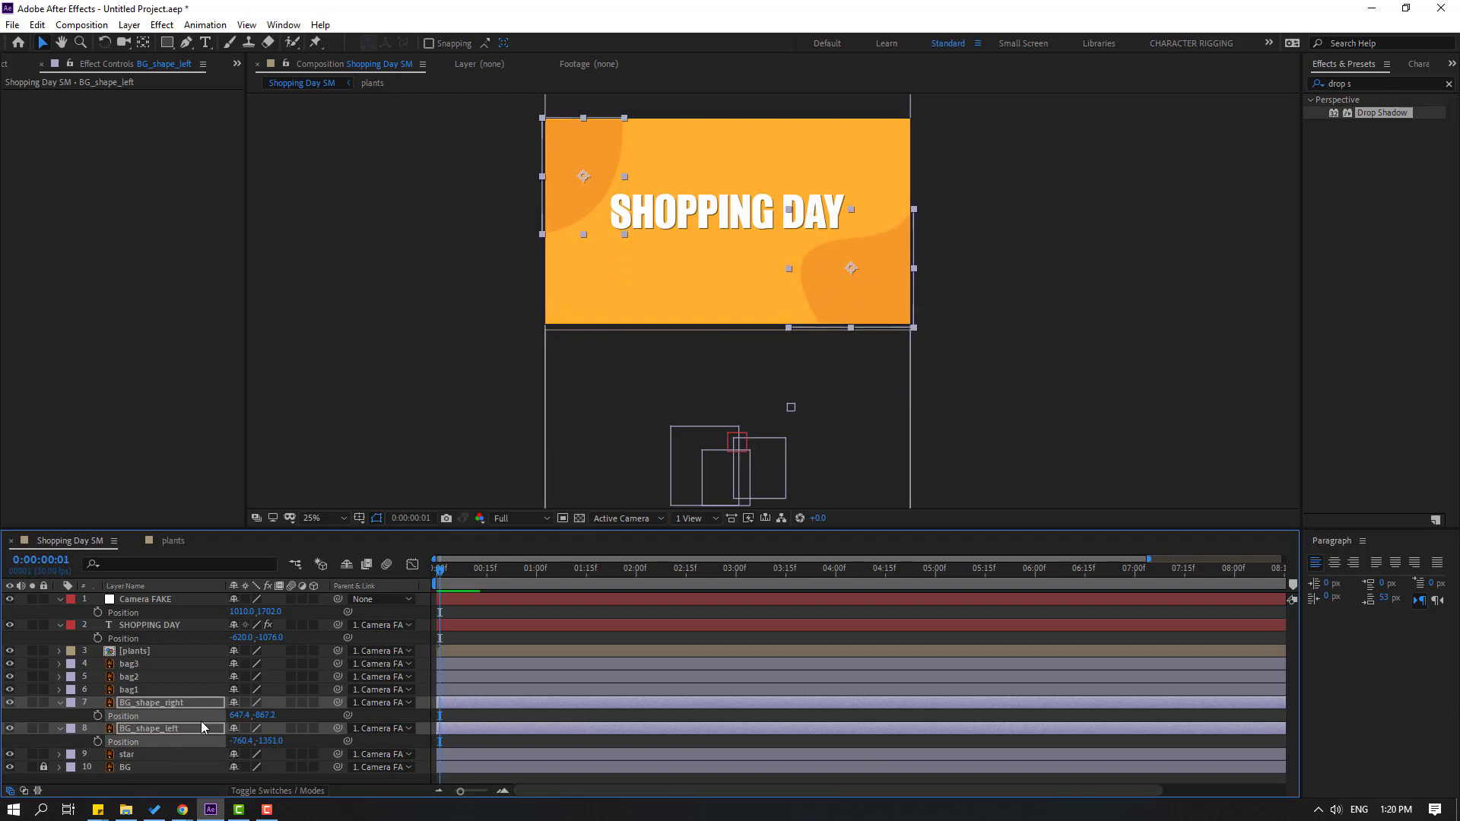
left_click(59, 703)
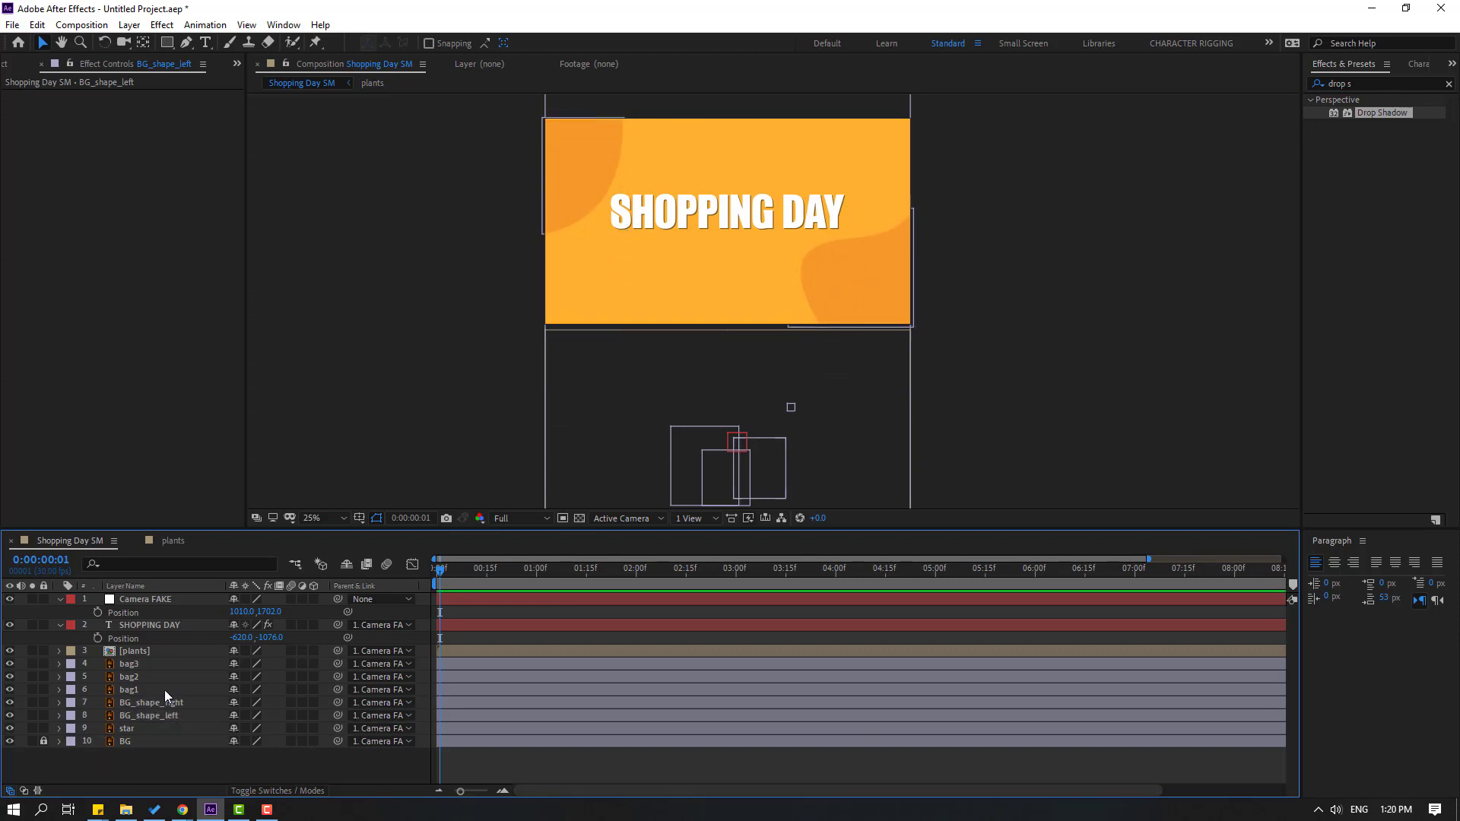
- Keyframe Camera FAKE's Position from 1010, 1702 at frame 0 to 1010, -553 at frame 19, with Easy Ease
left_click(98, 611)
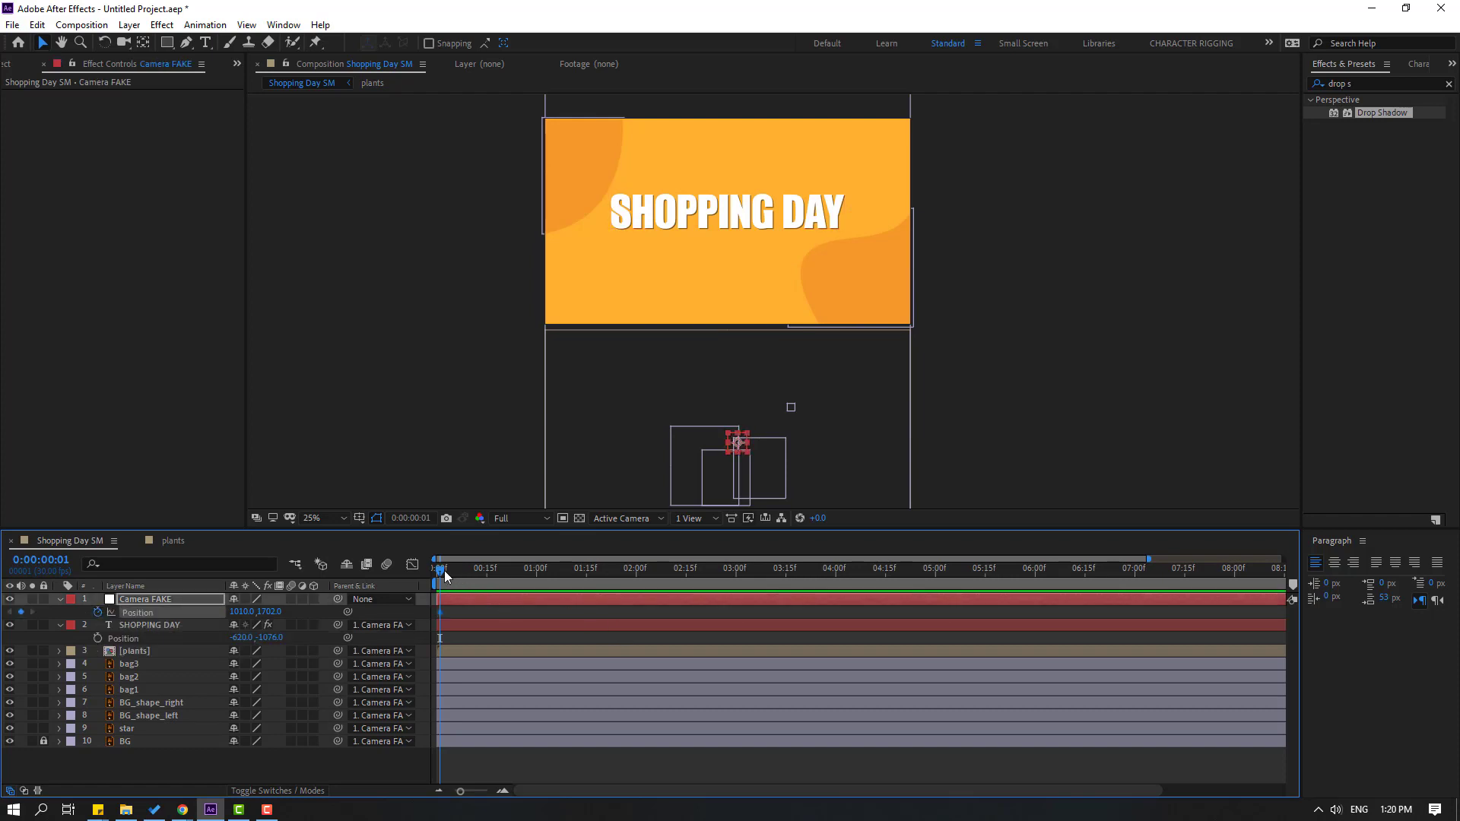
left_click_drag(445, 576, 493, 575)
left_click_drag(275, 611, 42, 647)
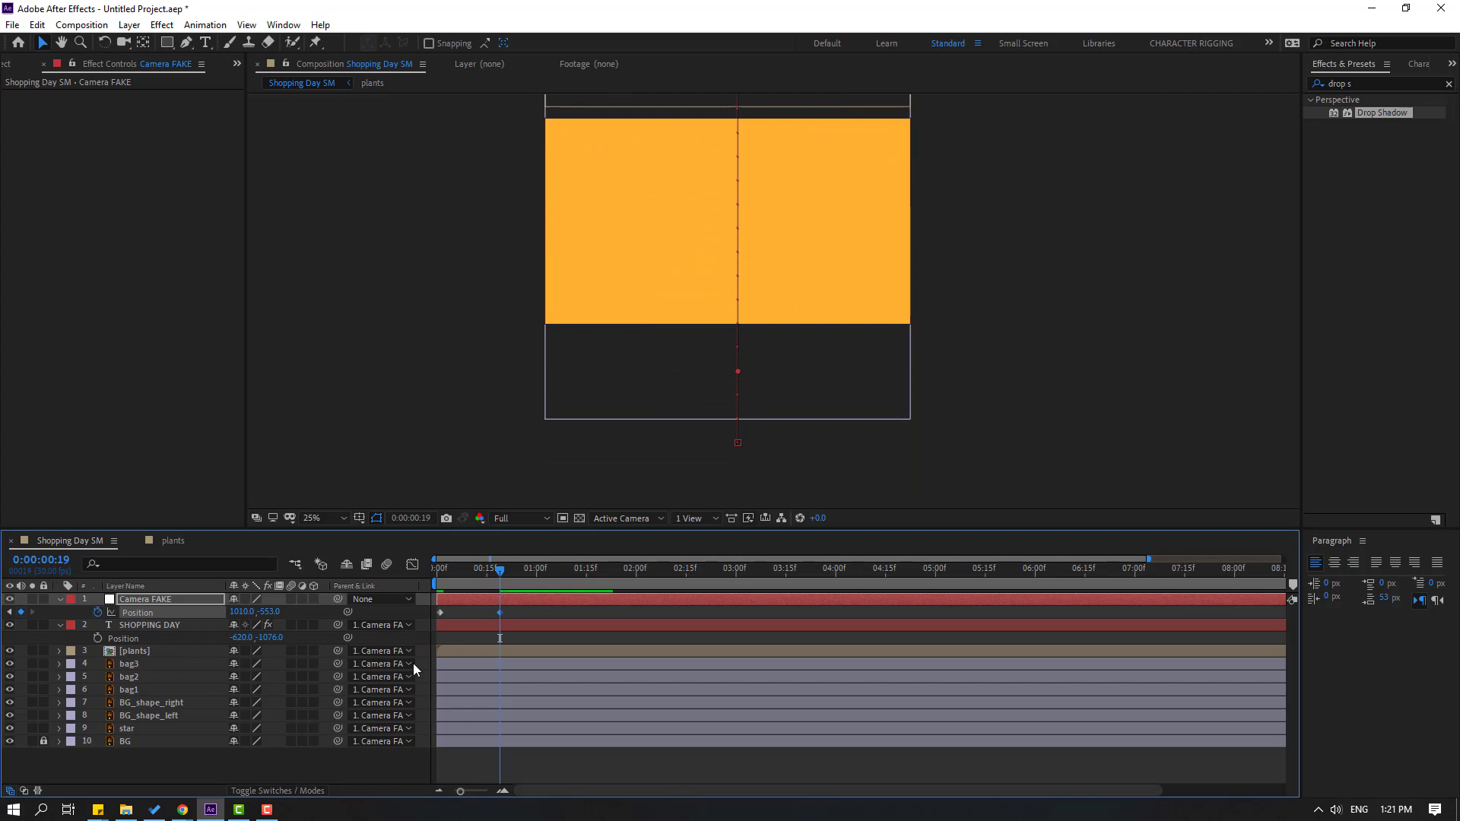
right_click(441, 613)
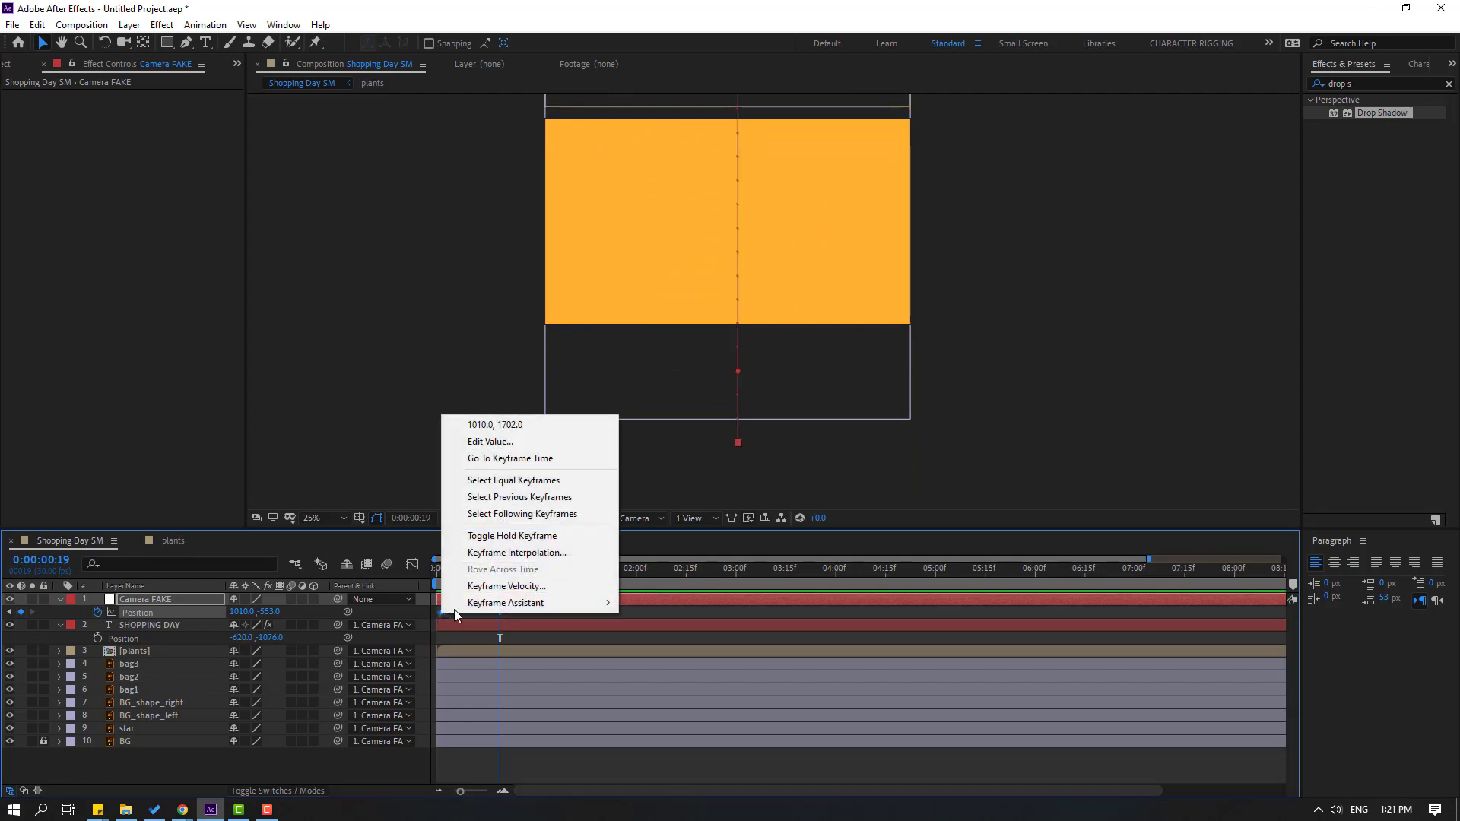
mouse_move(532, 602)
left_click(703, 654)
- Steepen the first camera keyframe's ease-out in the Graph Editor and shift both keyframes to about 1–2 s
left_click(413, 564)
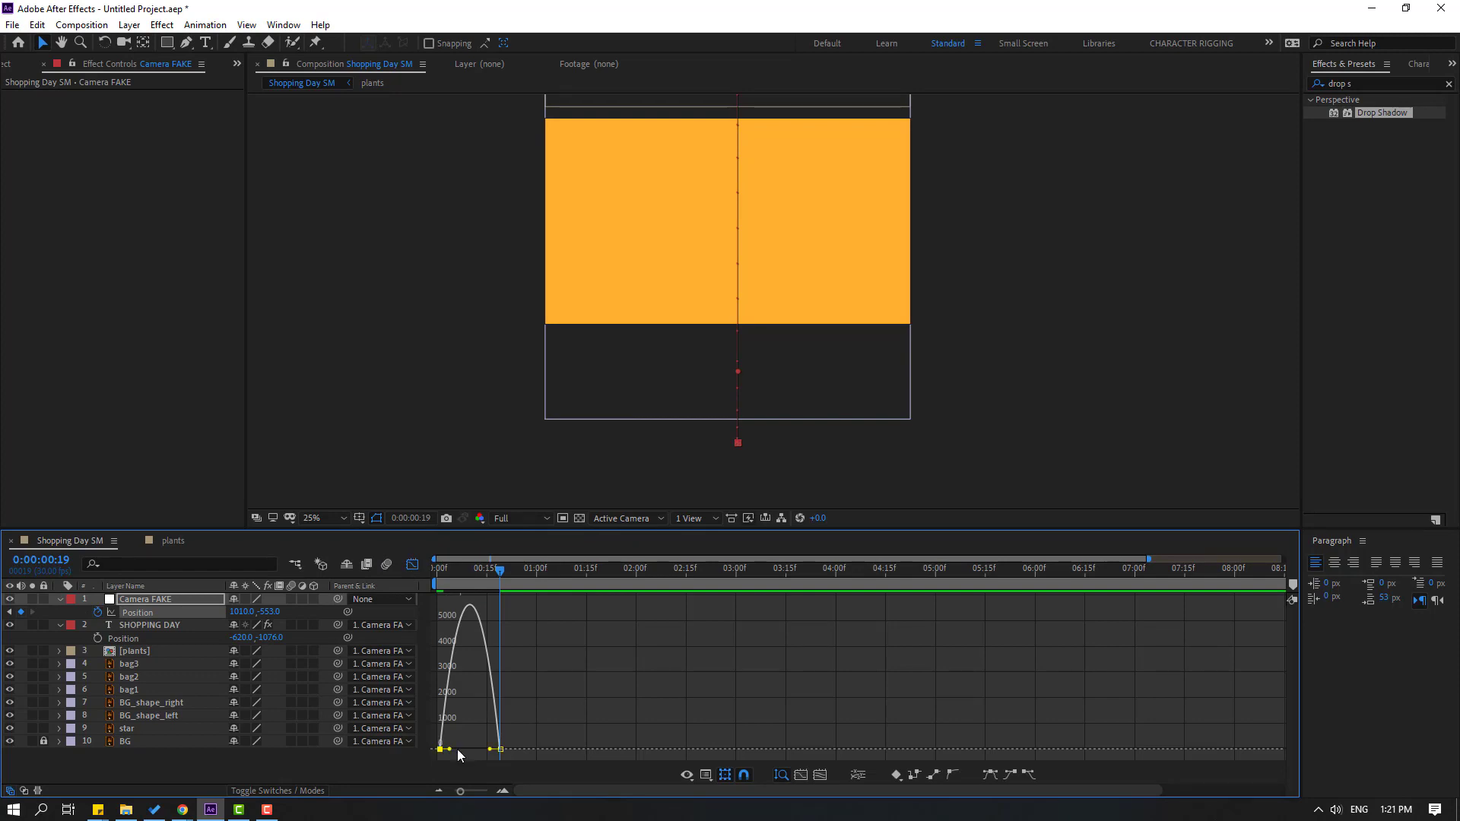
left_click_drag(449, 749, 471, 749)
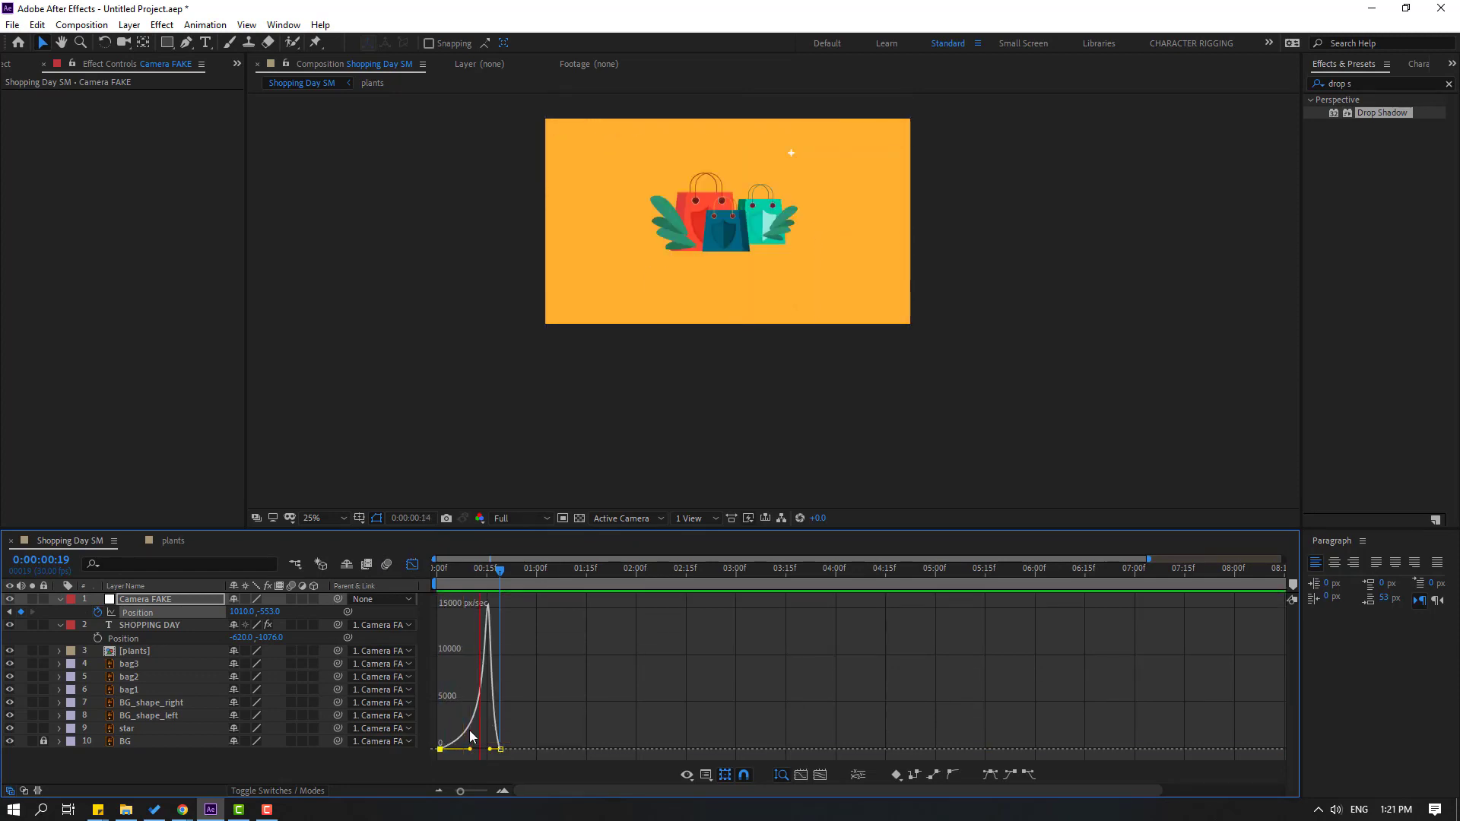
left_click(412, 565)
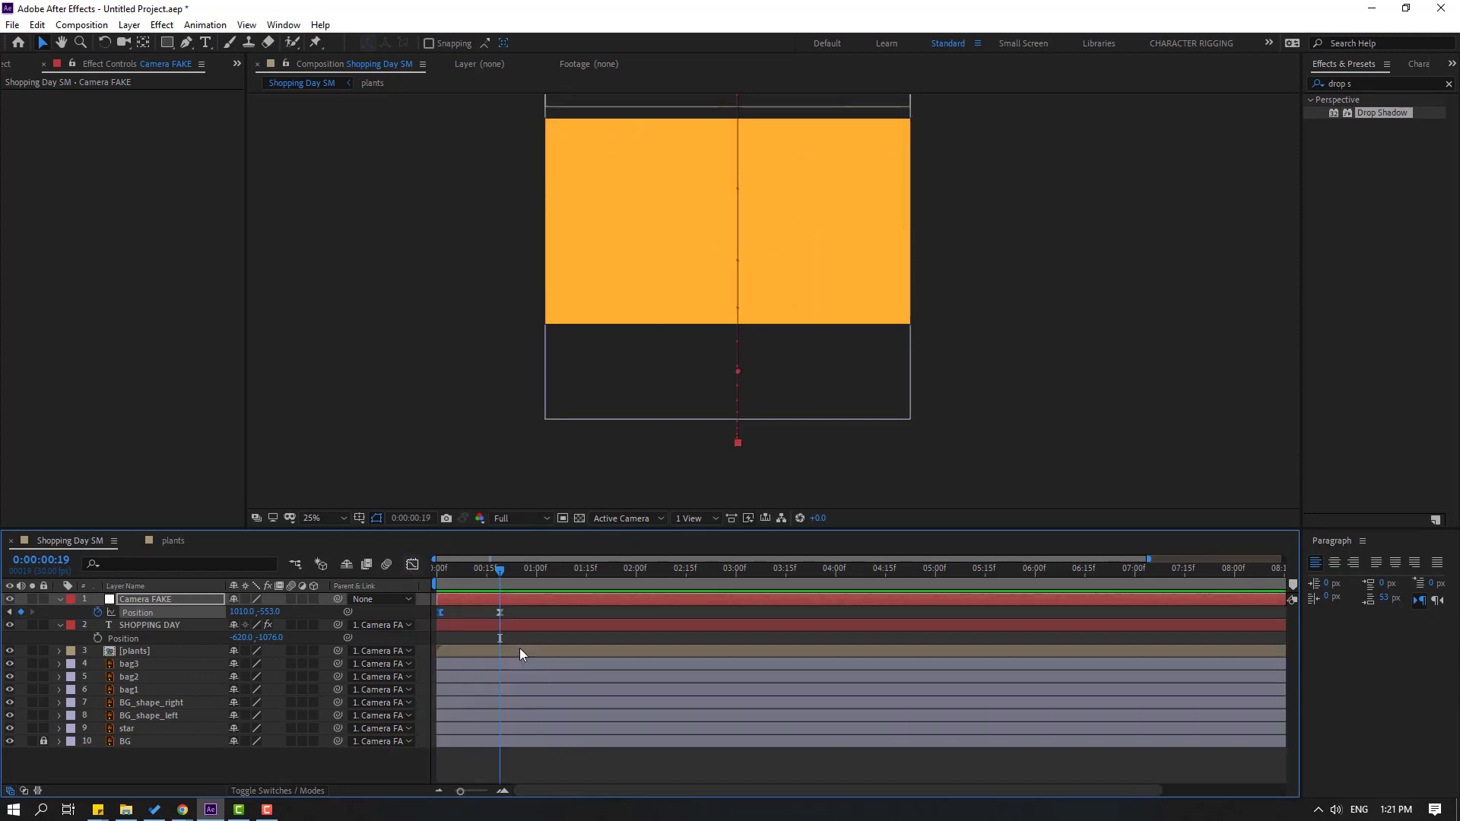
left_click_drag(500, 612, 562, 626)
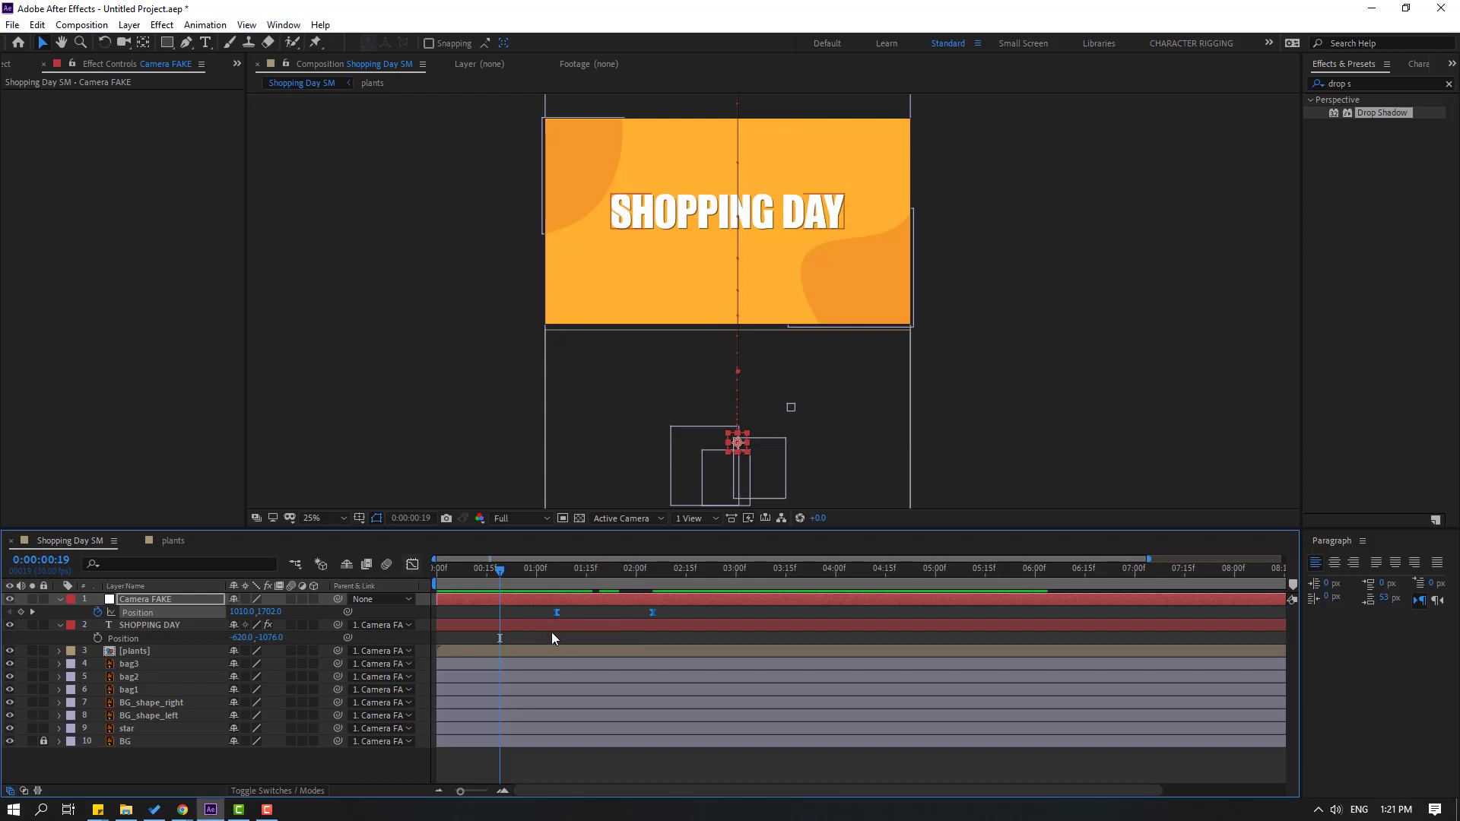
- Pick the Overshoot Position & Scale Characters preset from Animation Composer 3's Starter Presets
left_click(282, 26)
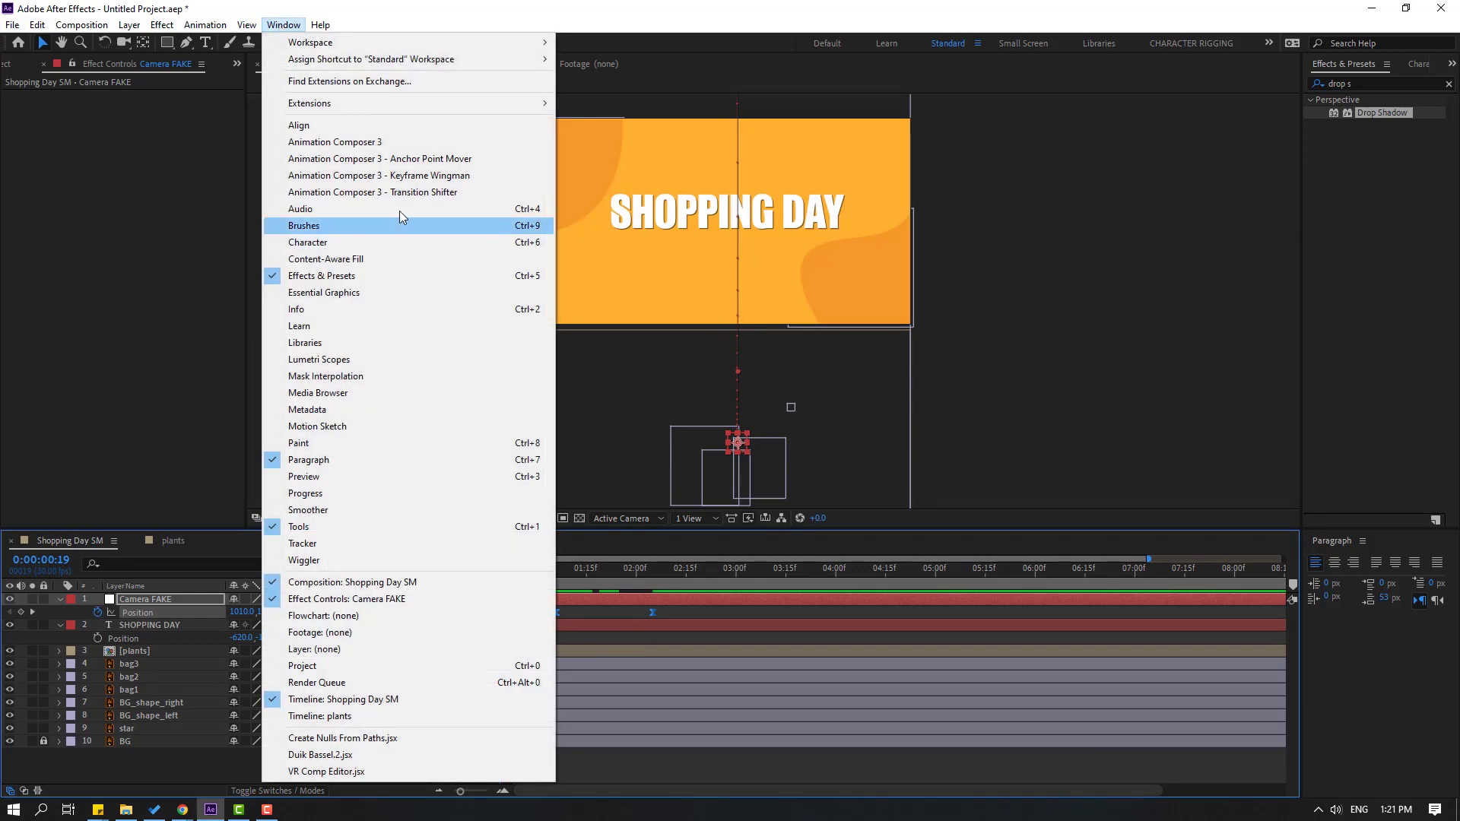
left_click(384, 142)
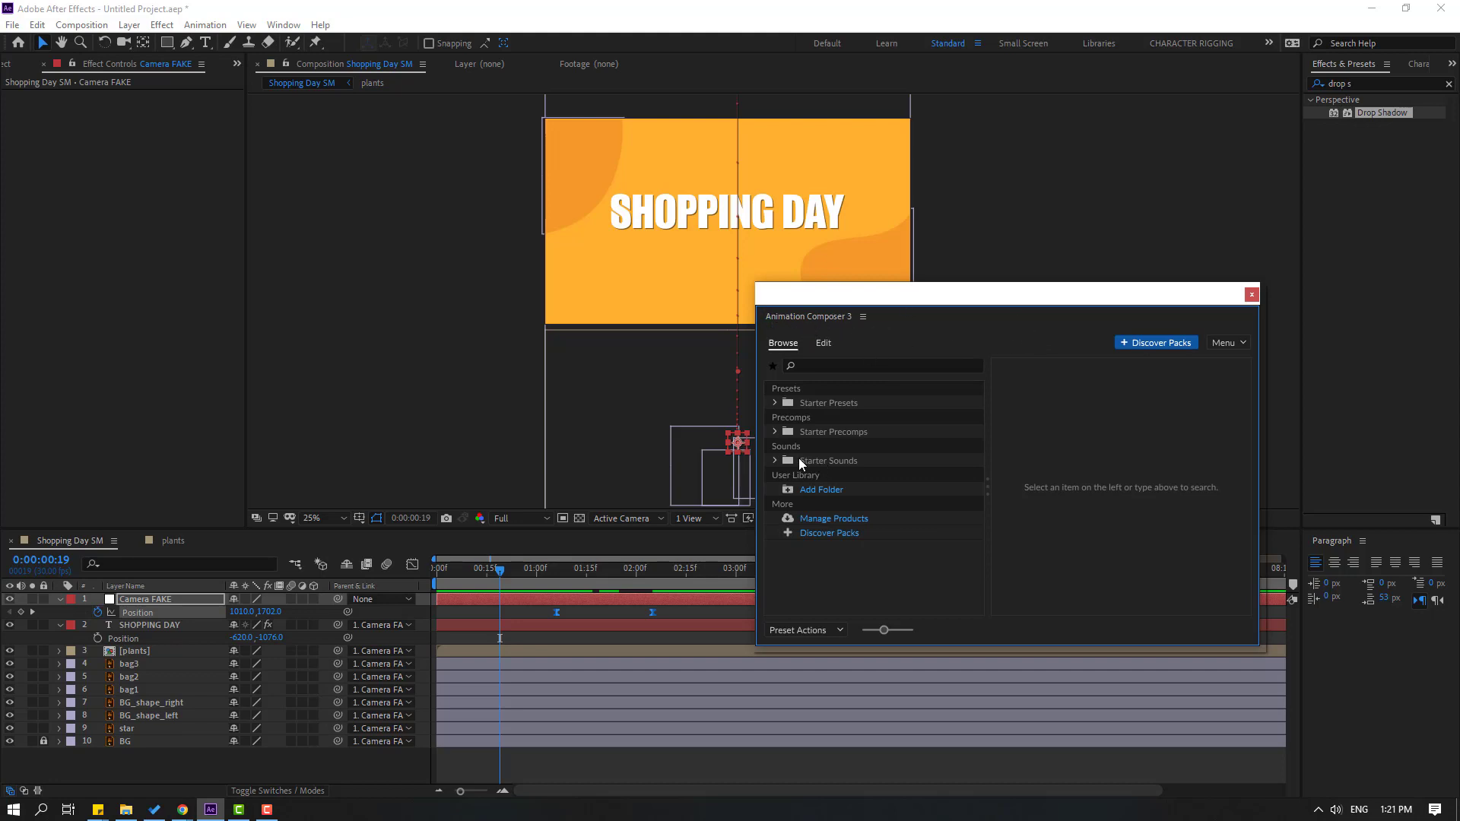
left_click(775, 403)
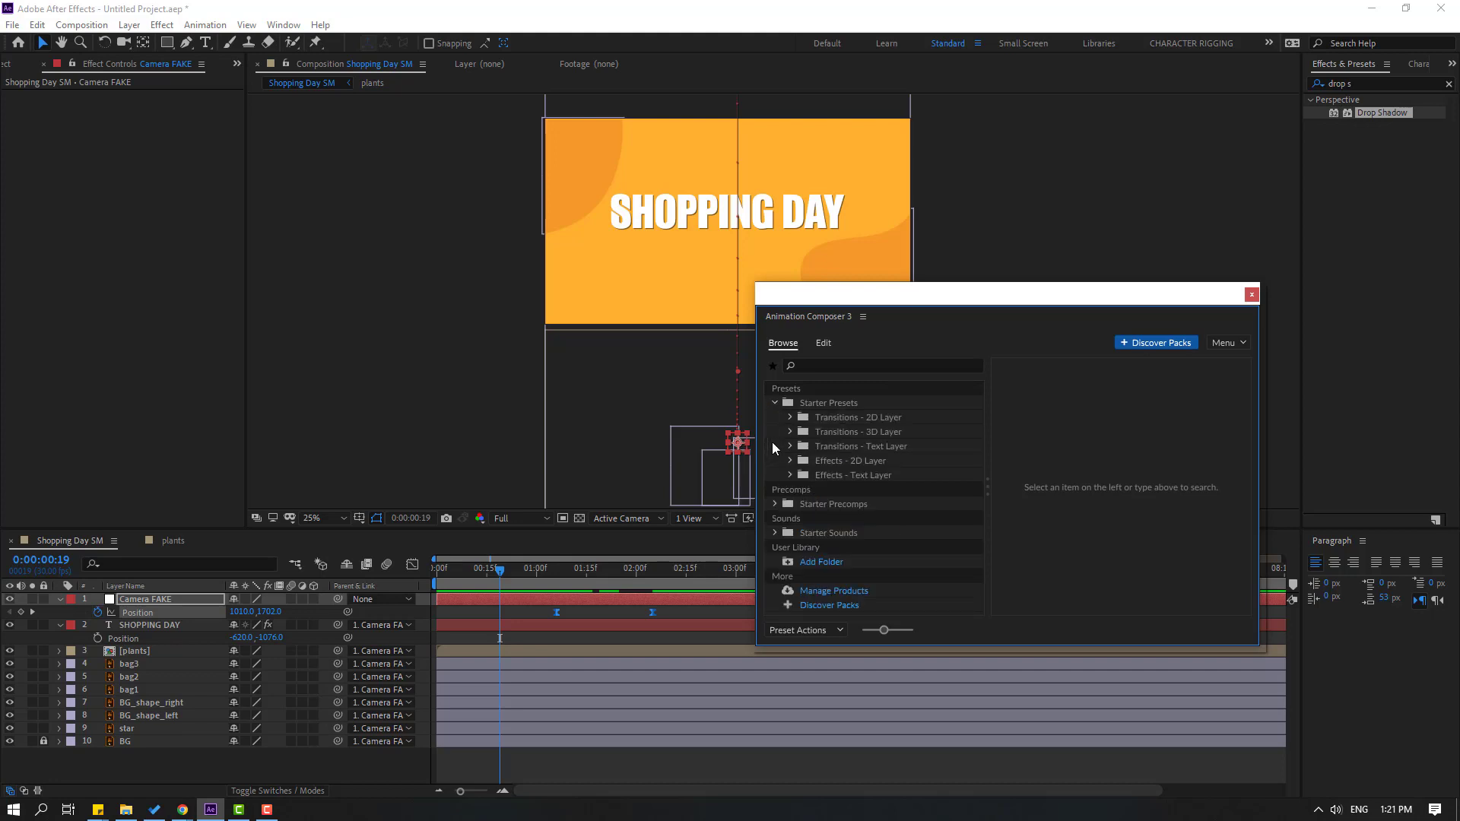
left_click(790, 446)
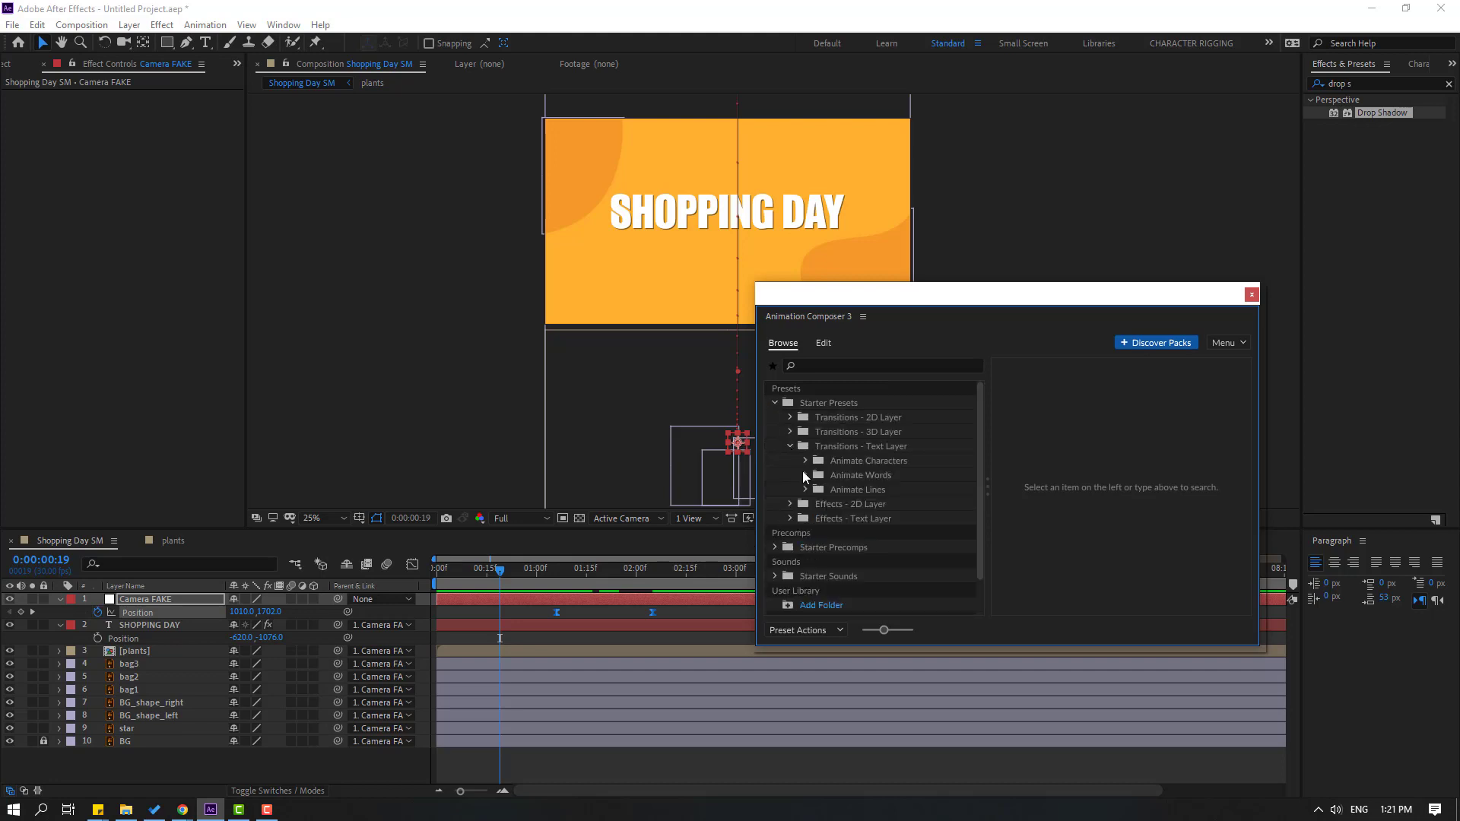
left_click(805, 461)
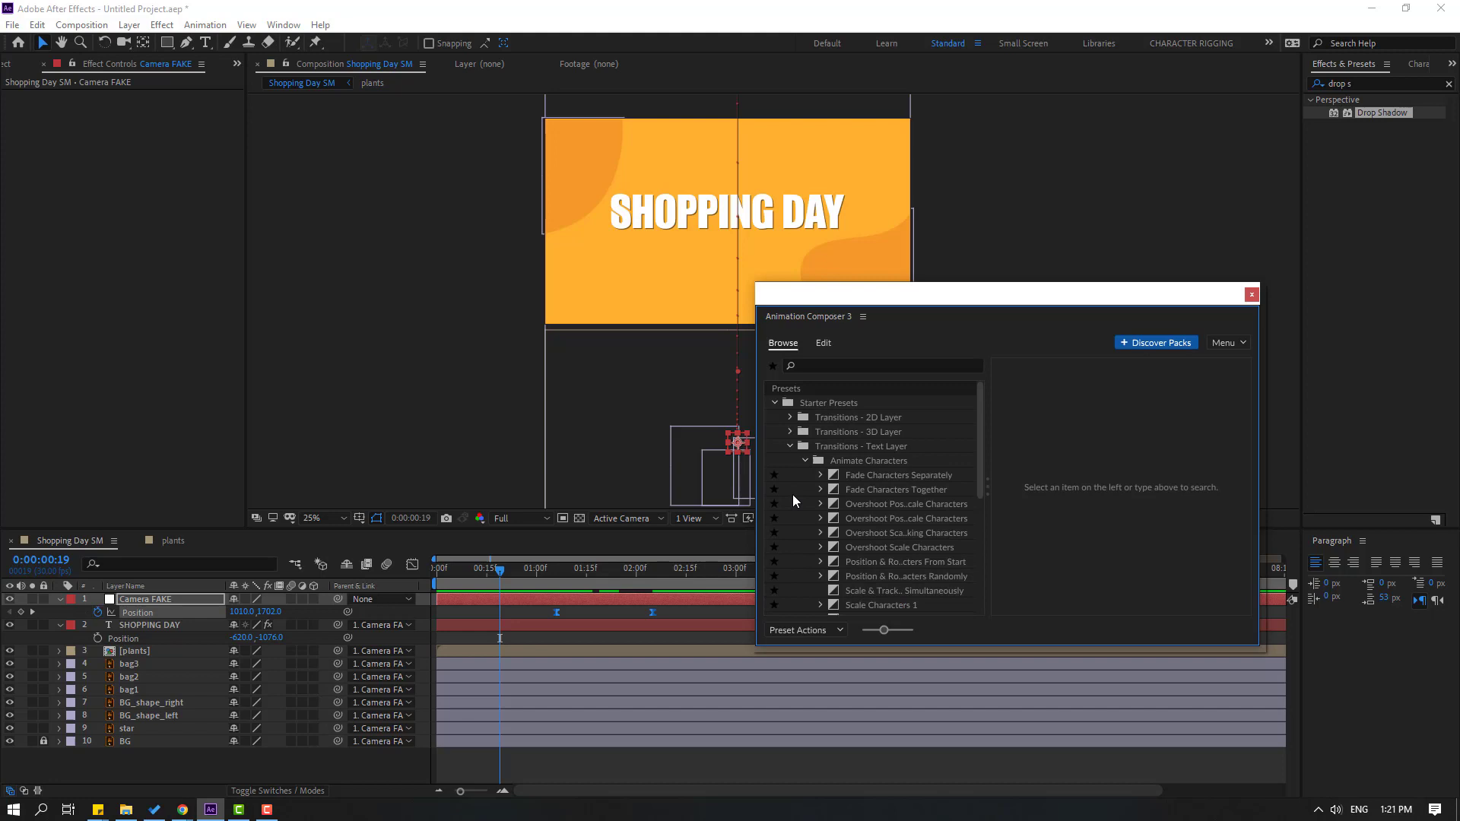
left_click(865, 518)
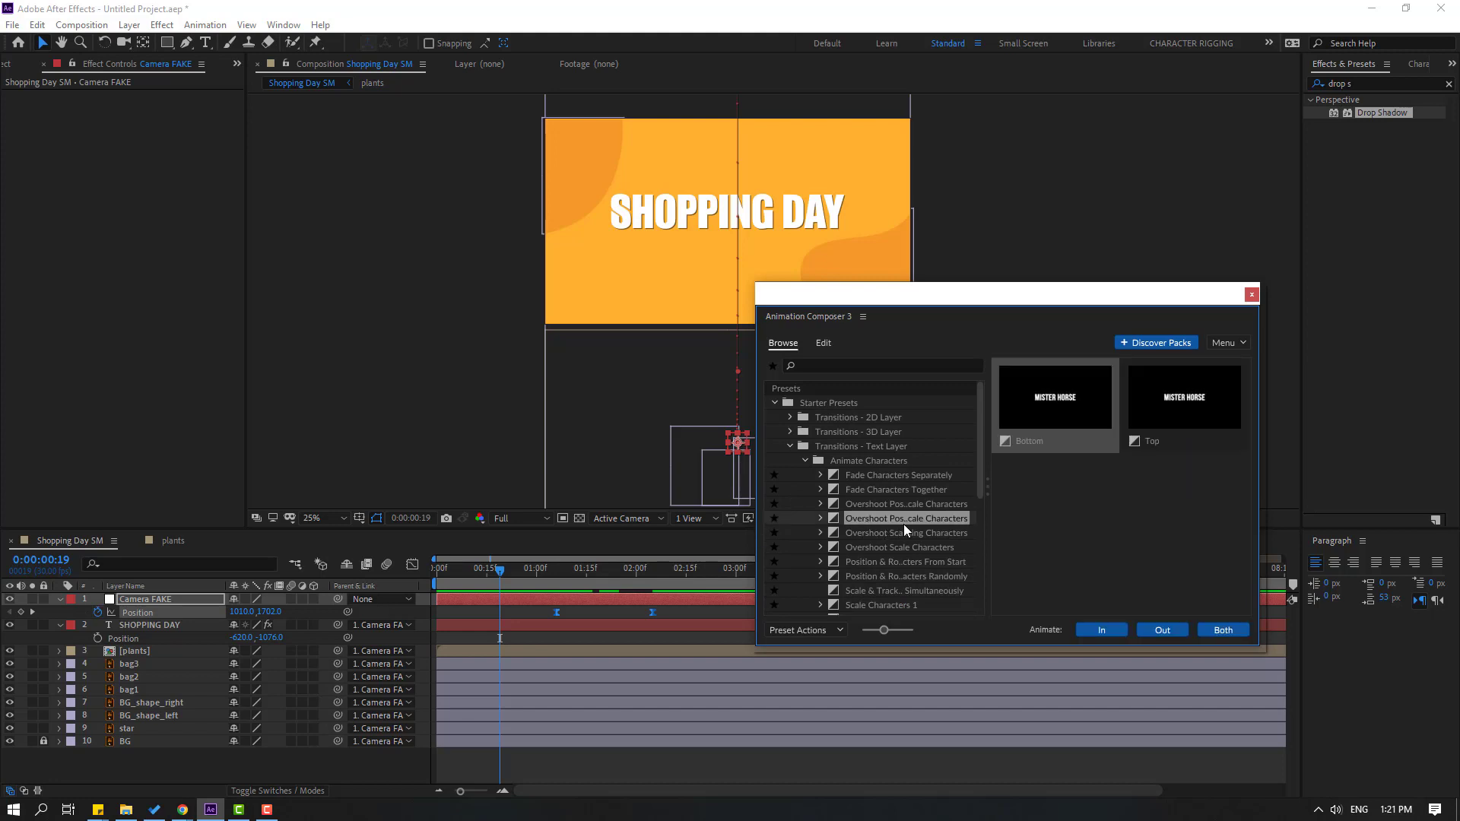
- Apply the preset as SHOPPING DAY's In animation and preview it
left_click(139, 626)
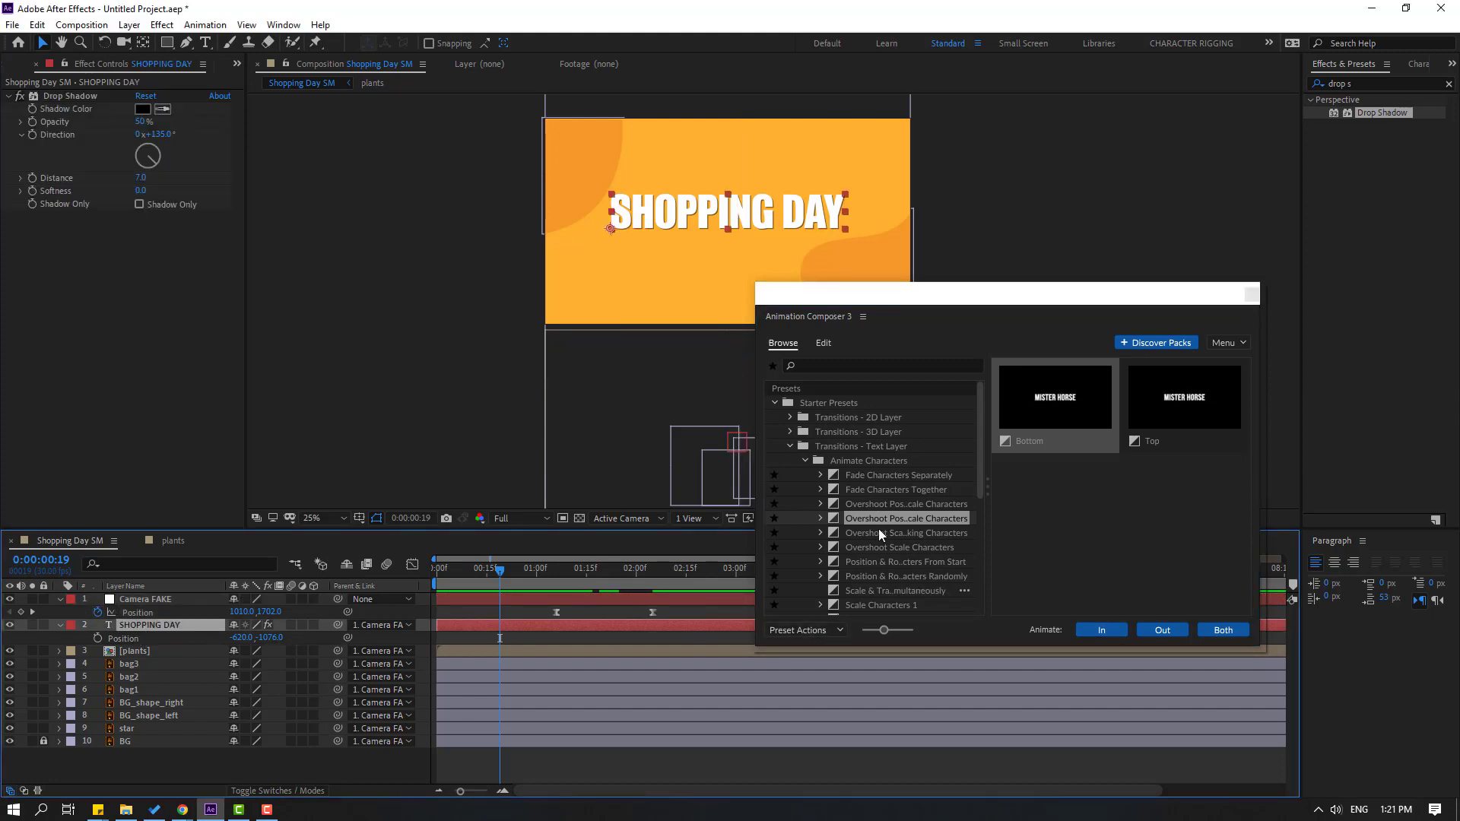
left_click(1102, 630)
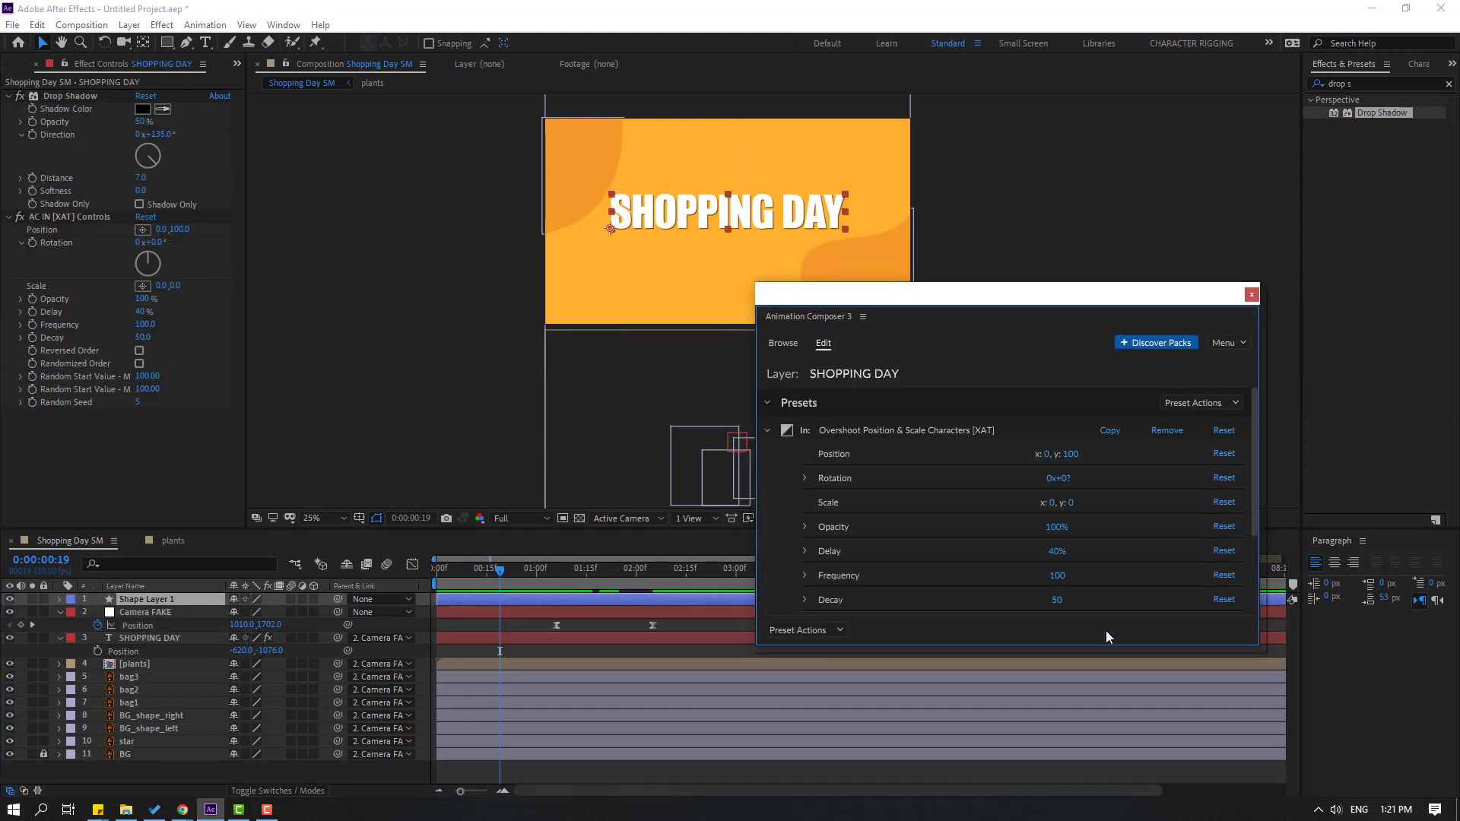
left_click(484, 578)
key("space")
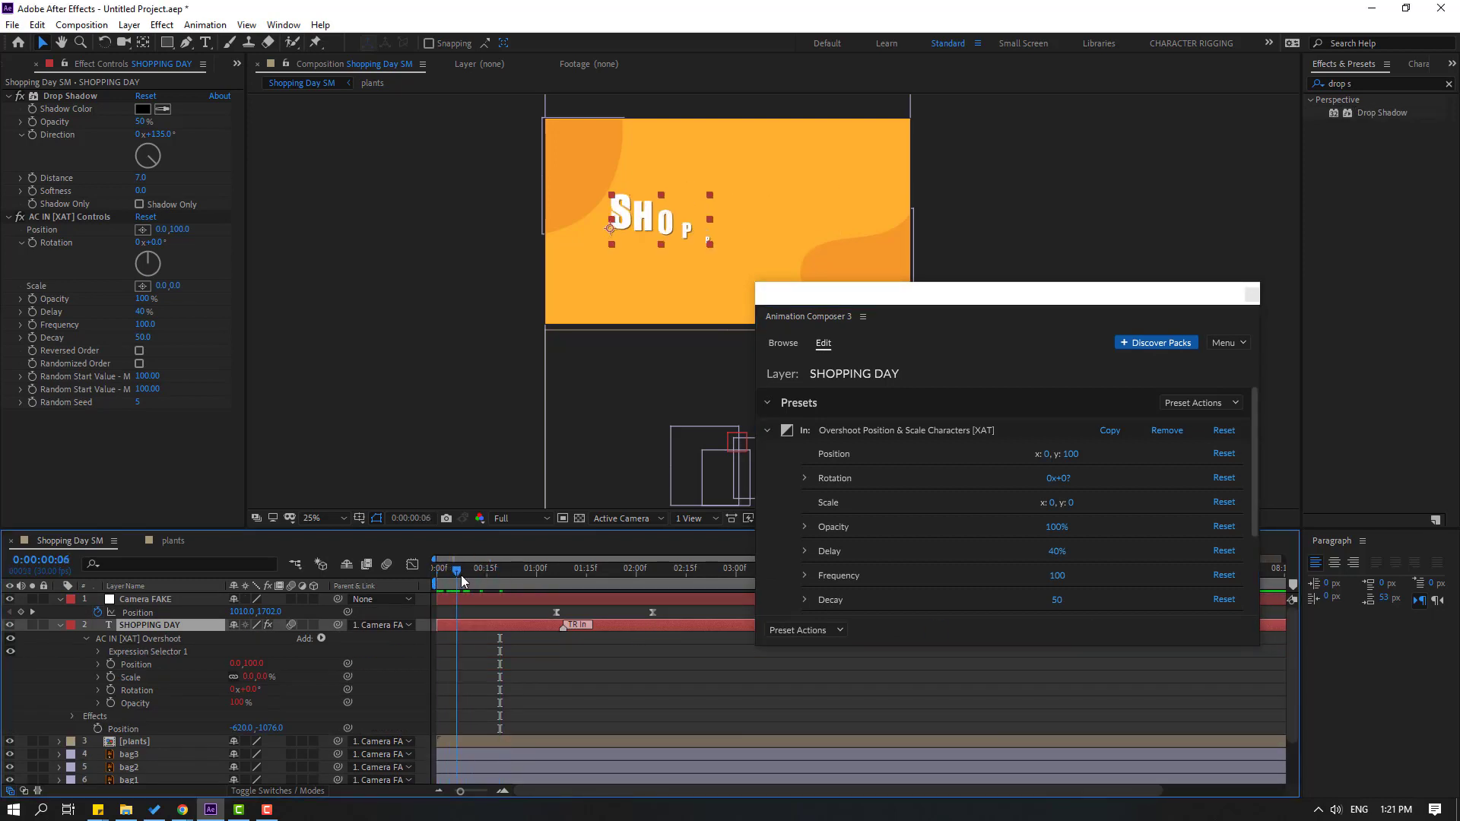
left_click_drag(521, 573, 432, 573)
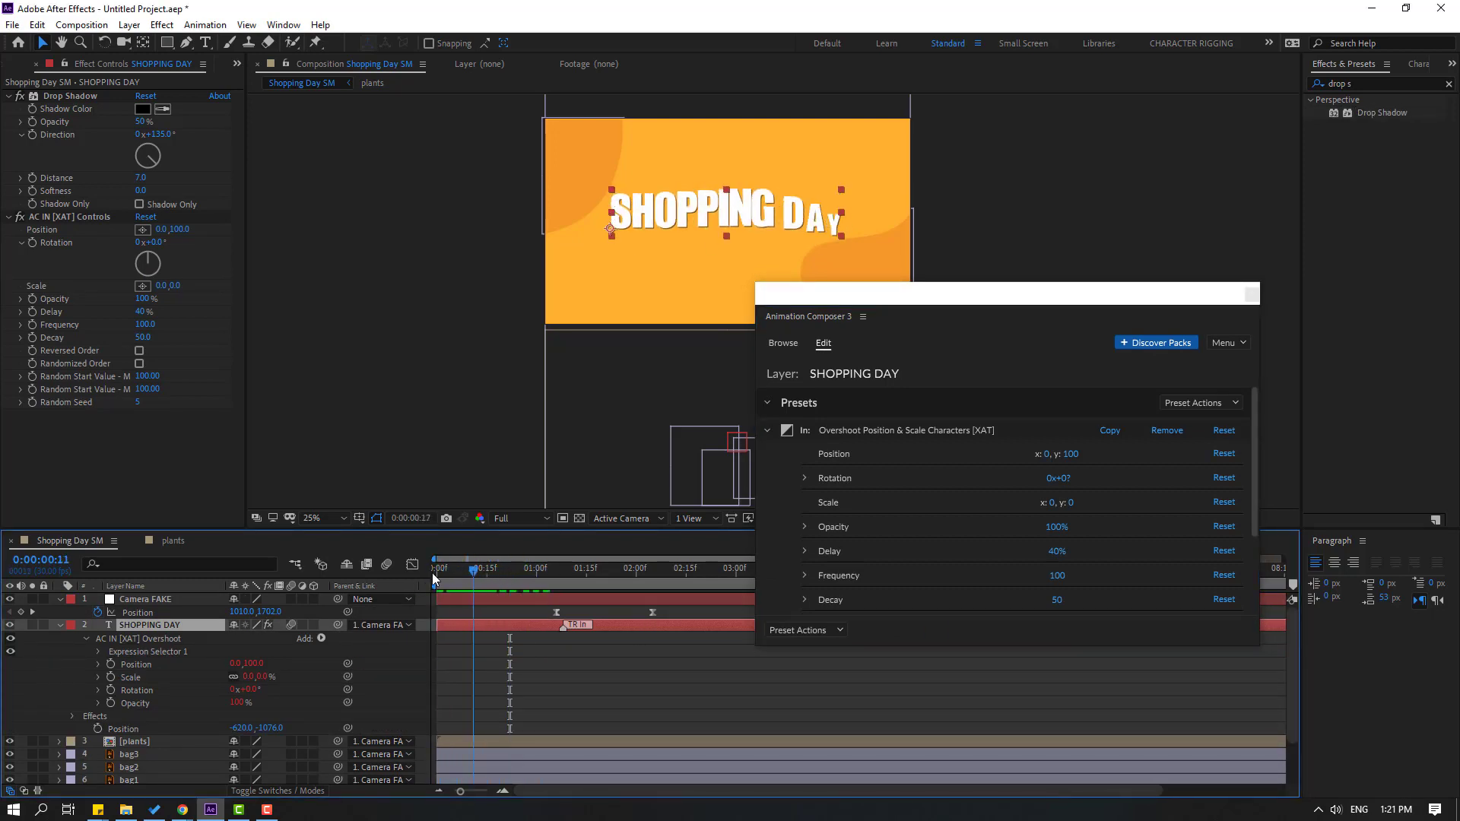
left_click(1250, 295)
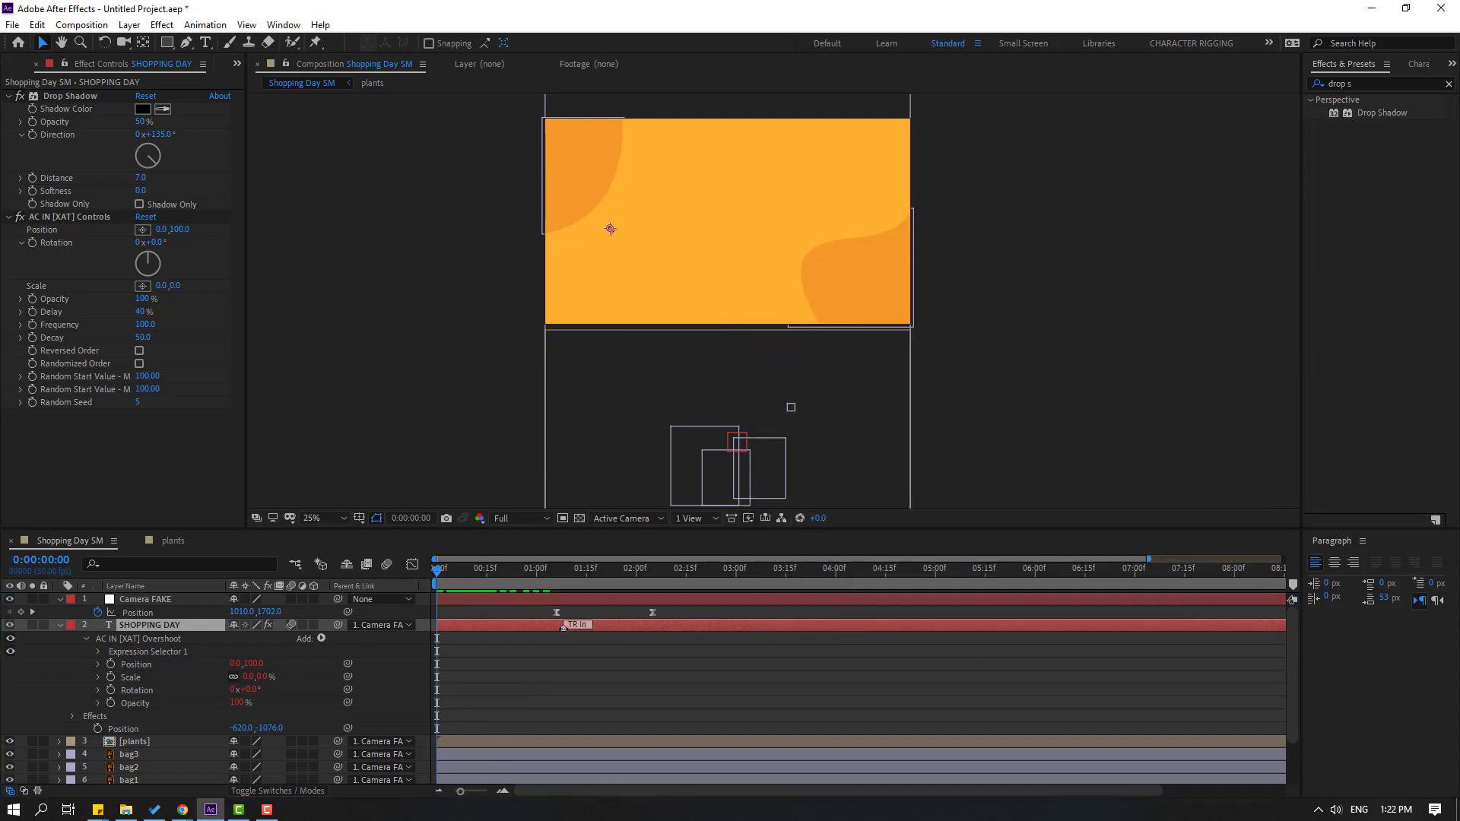
- Delay the title's animate-in start and preview it through 0:00:01:23
left_click_drag(563, 627, 583, 626)
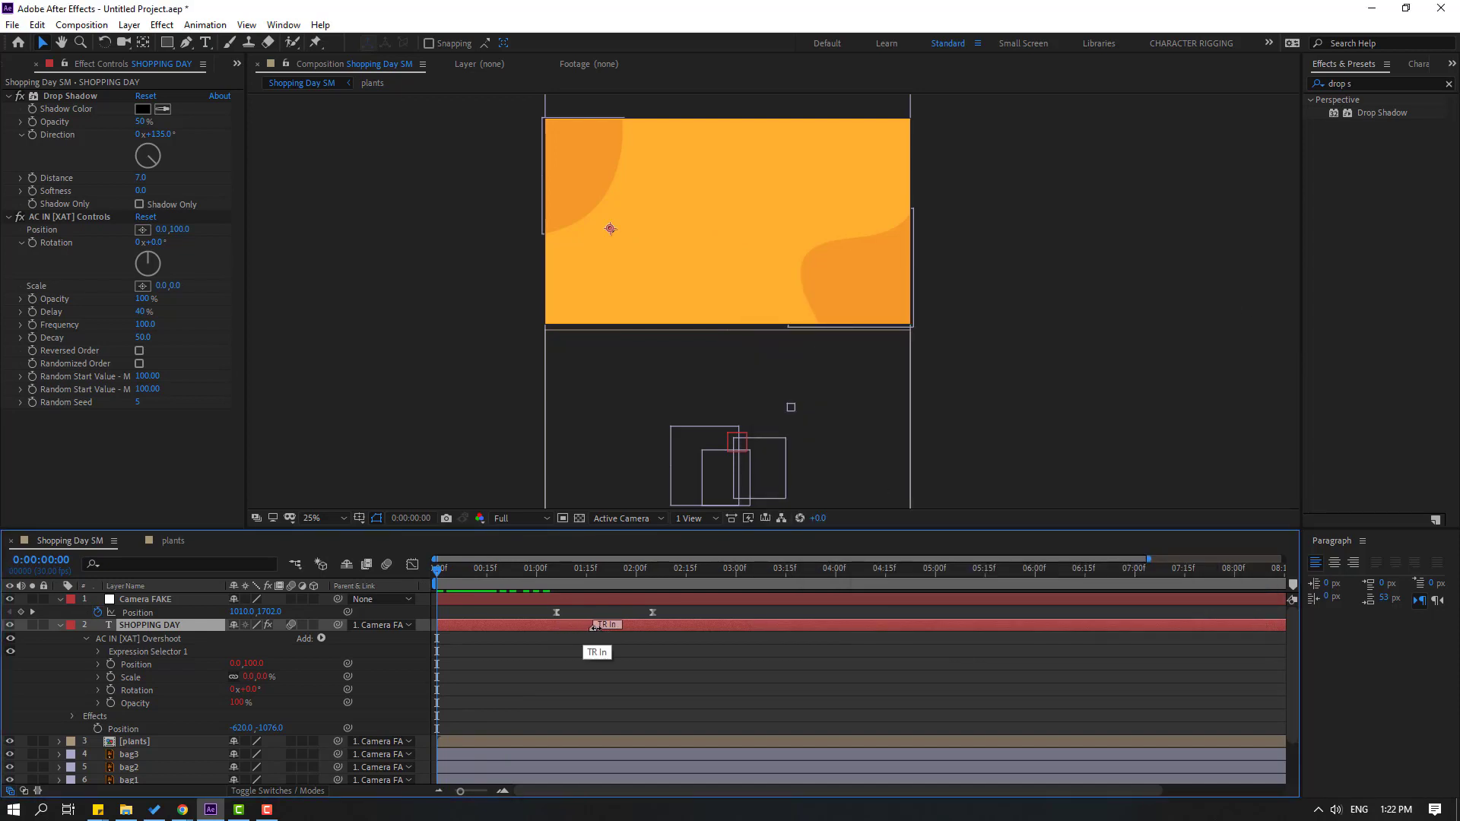
left_click(605, 674)
key("space")
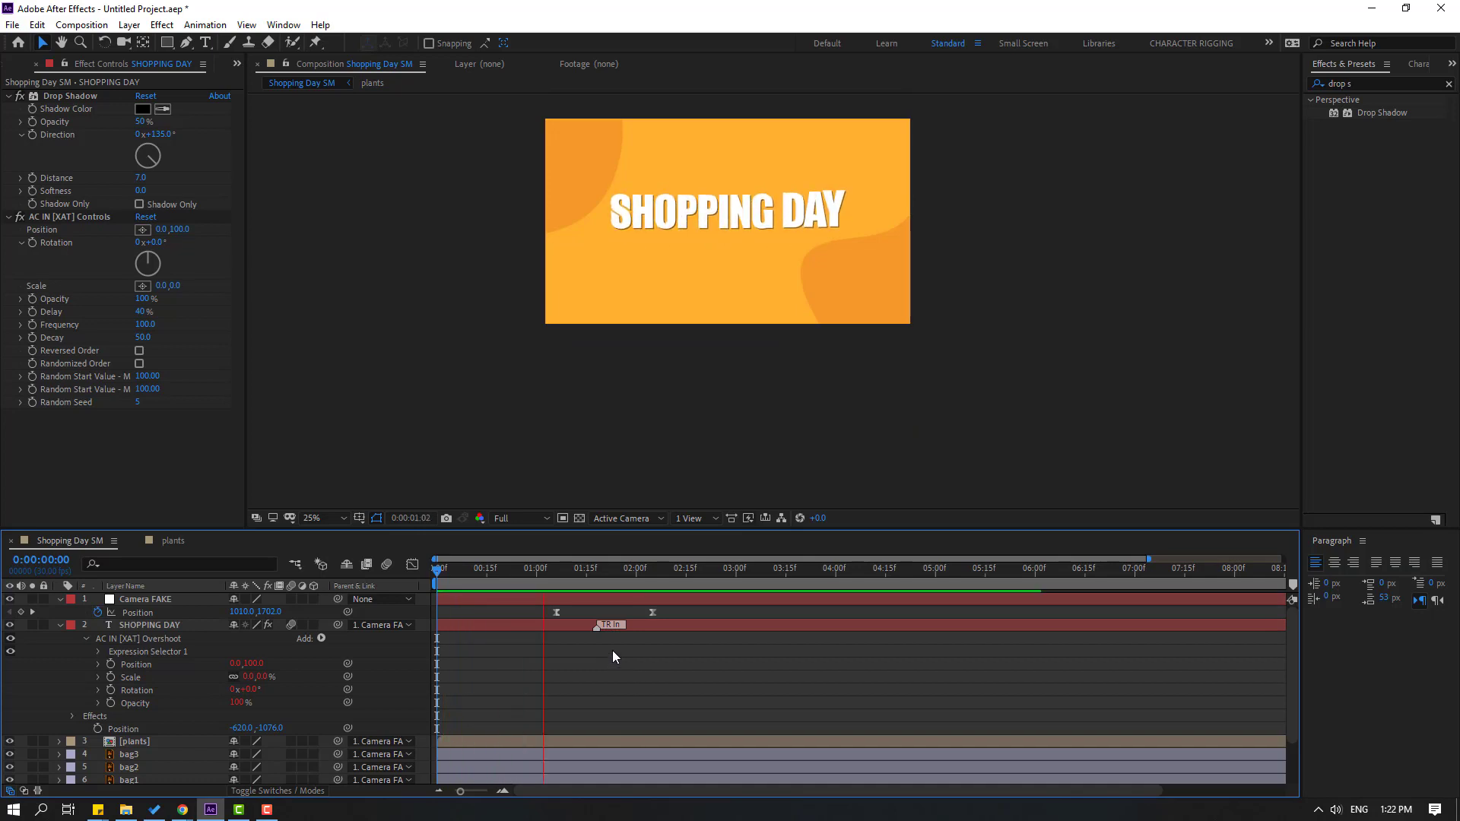
left_click_drag(545, 573, 613, 583)
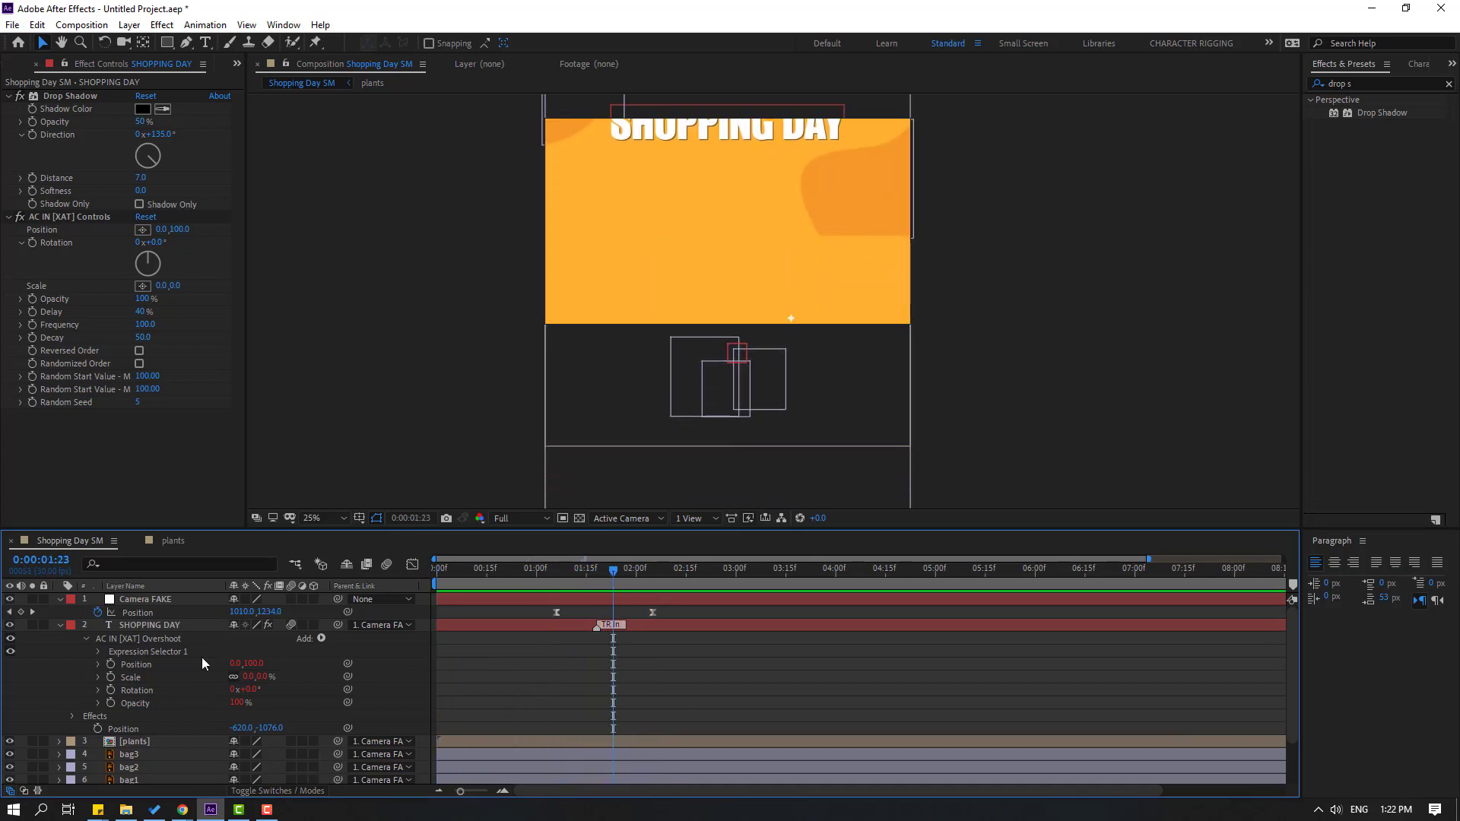
- Duplicate BG_shape_right and BG_shape_left and nudge the copies down
left_click(60, 625)
left_click(159, 691)
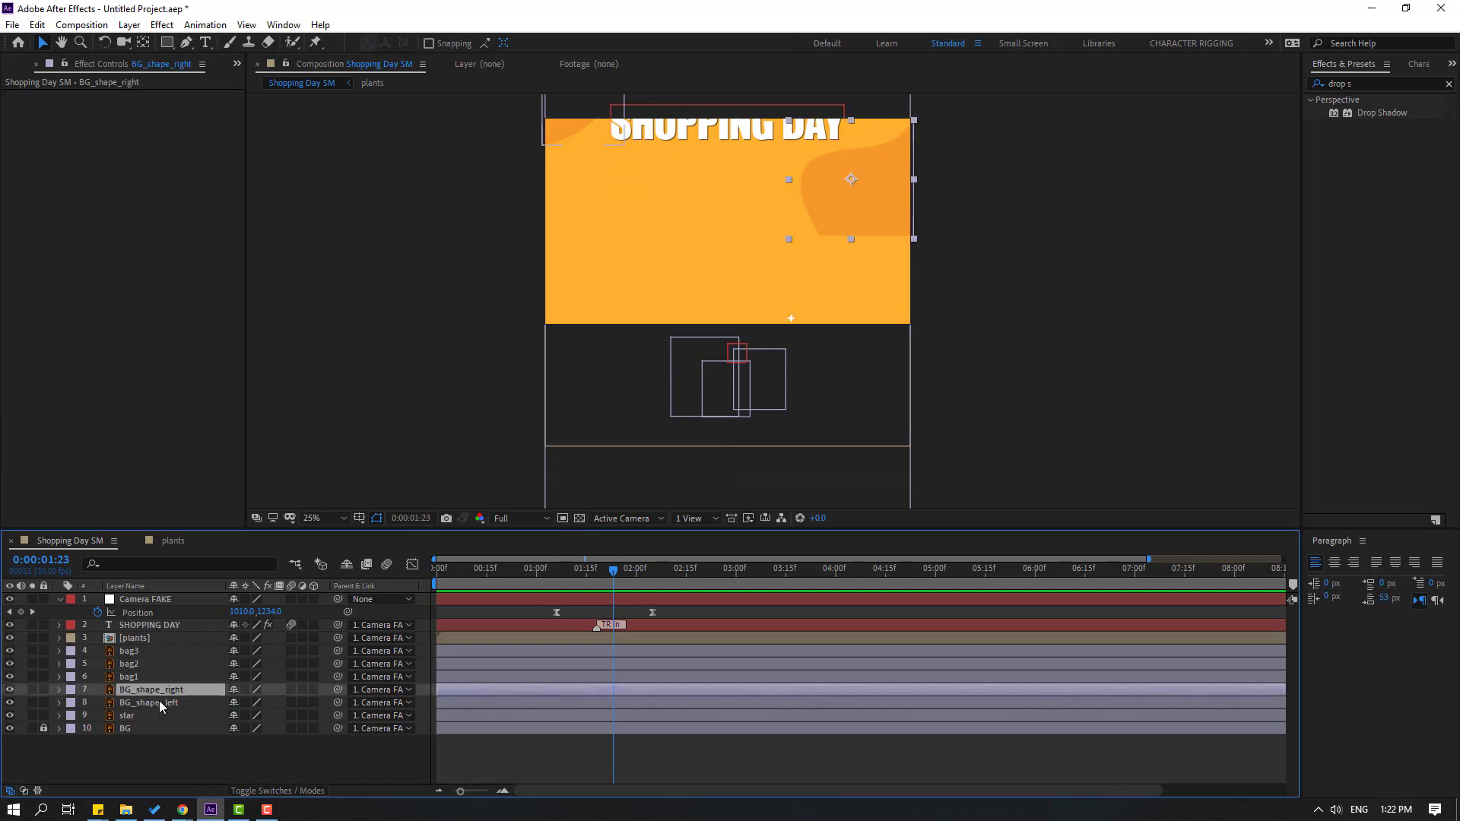
left_click(159, 702, "shift")
key("comma")
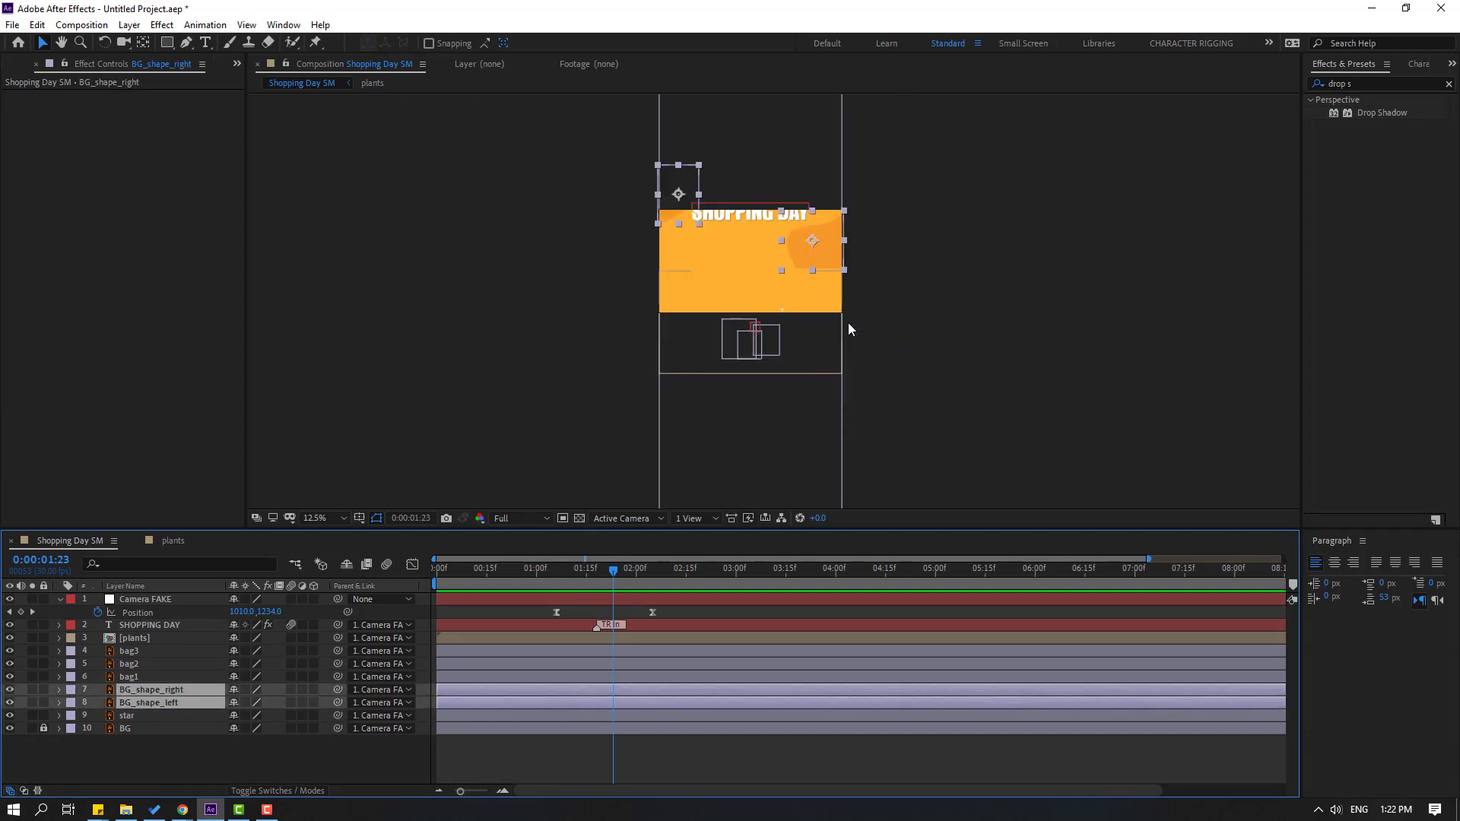
key("ctrl+d")
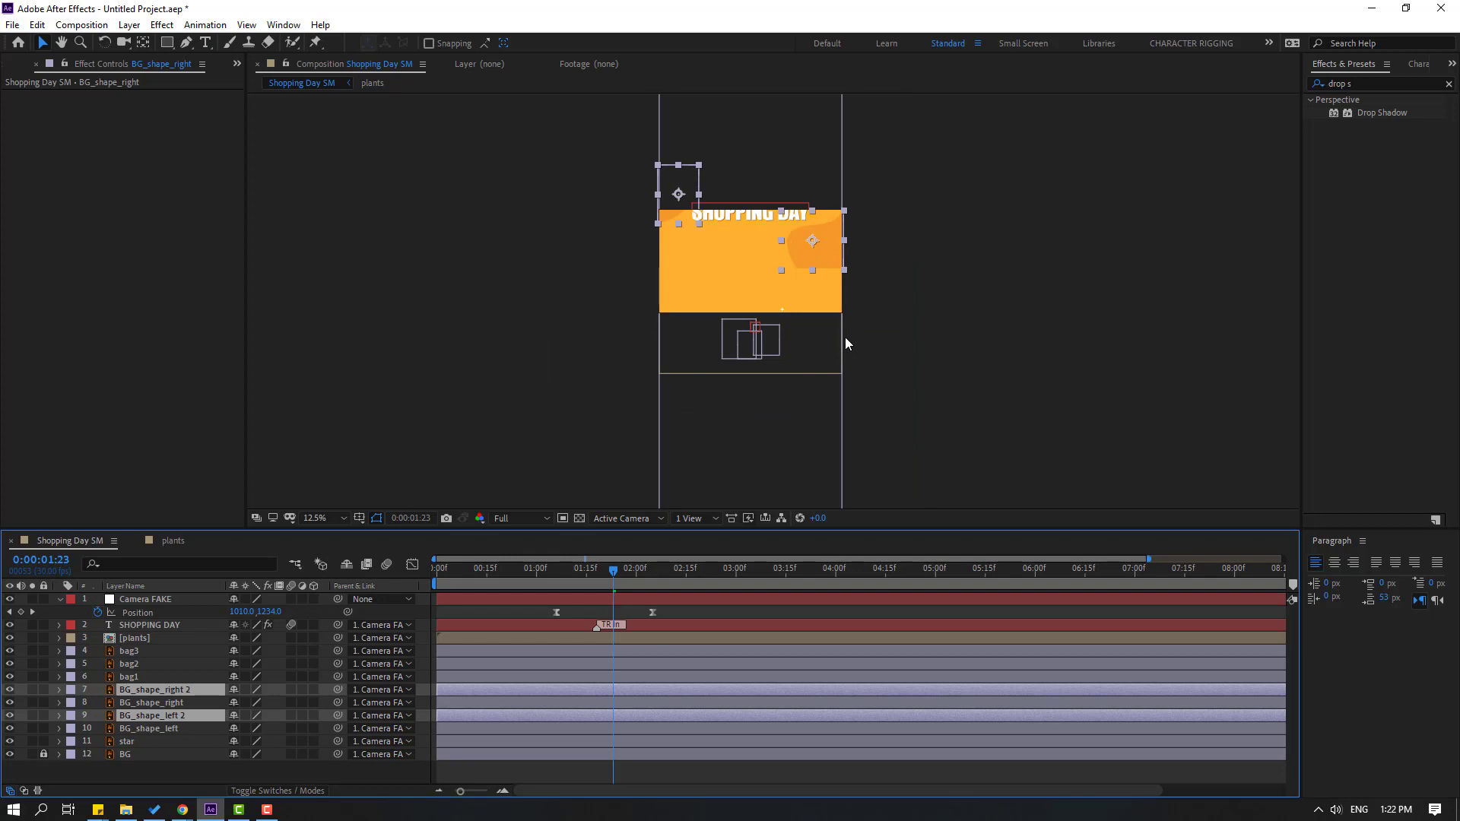
key("shift+Down")
key("shift+Down")
key("shift+Down")
key("shift+Down")
key("shift+Down")
key("shift+Down")
key("shift+Down")
key("shift+Down")
key("shift+Down")
key("shift+Down")
key("shift+Down")
key("shift+Down")
key("shift+Down")
key("shift+Down")
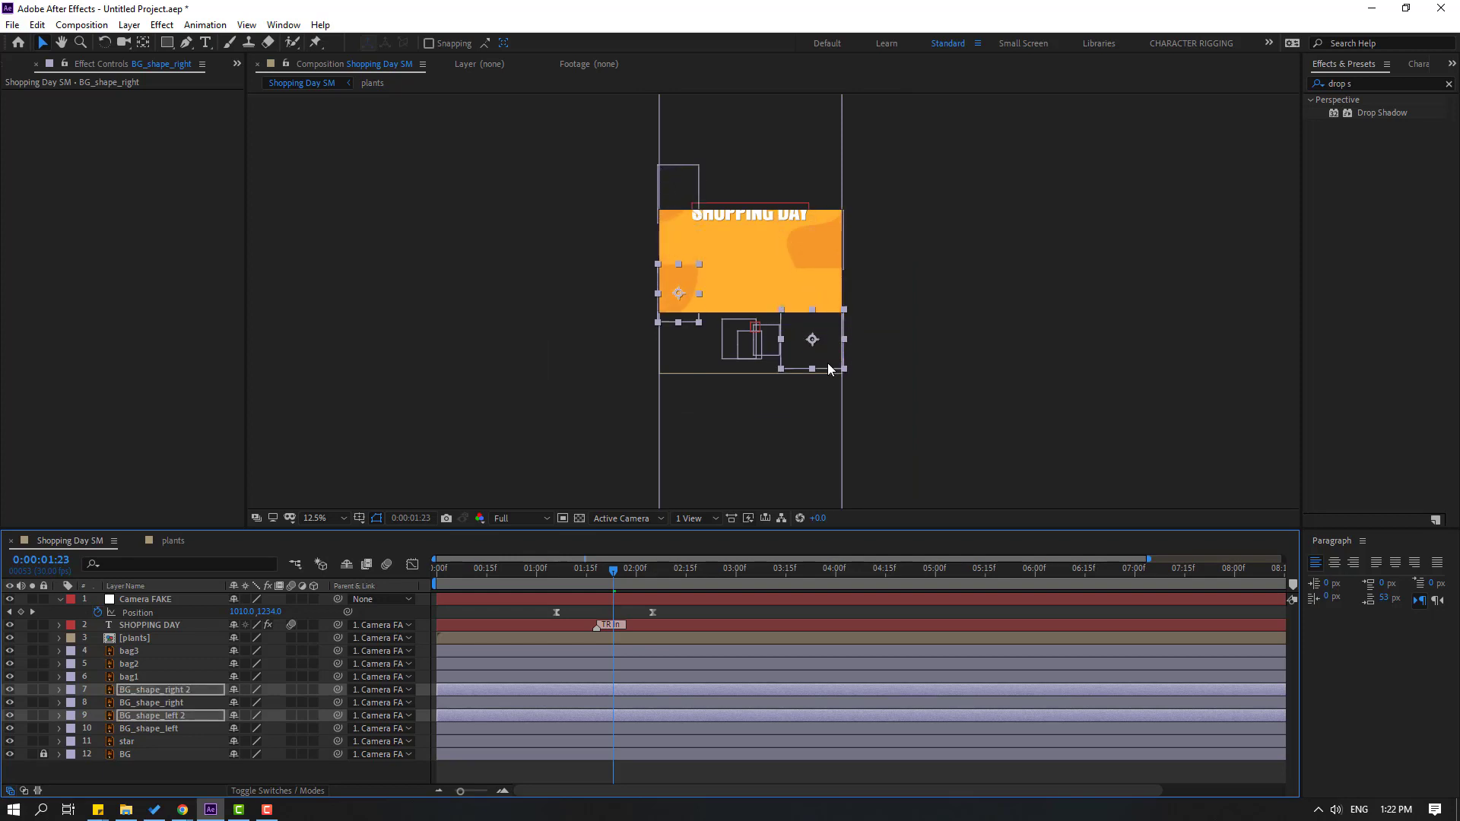
- At about 2 seconds, duplicate the shapes again as BG_shape_right 3 and BG_shape_left 3, nudged down into the orange frame
left_click_drag(514, 578, 652, 573)
key("Page_Down")
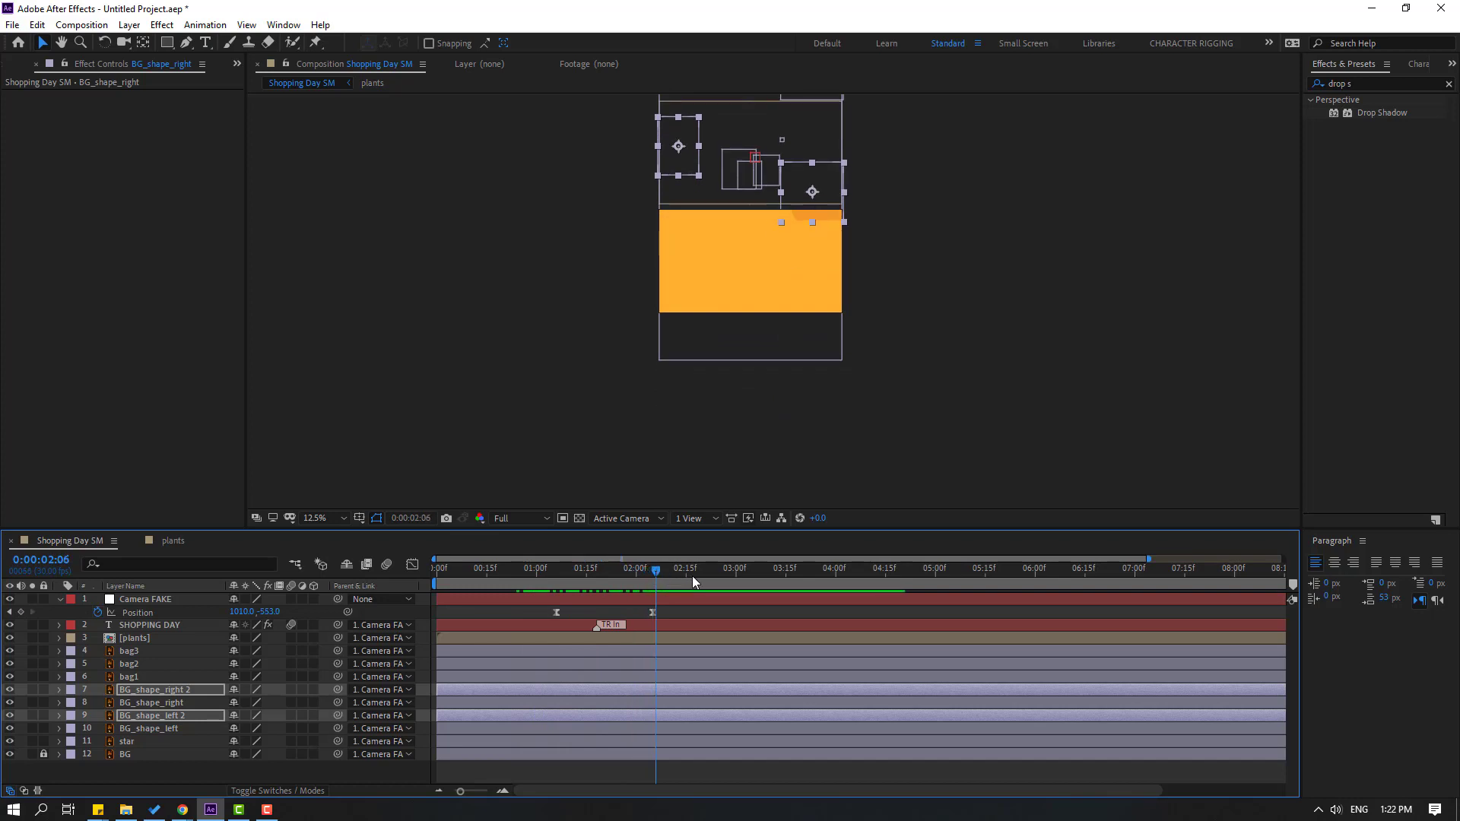
key("ctrl+d")
key("shift+Down")
key("shift+Down")
key("shift+Down")
key("shift+Down")
key("shift+Down")
key("shift+Down")
key("shift+Down")
key("shift+Down")
key("shift+Down")
key("shift+Down")
key("shift+Down")
key("shift+Down")
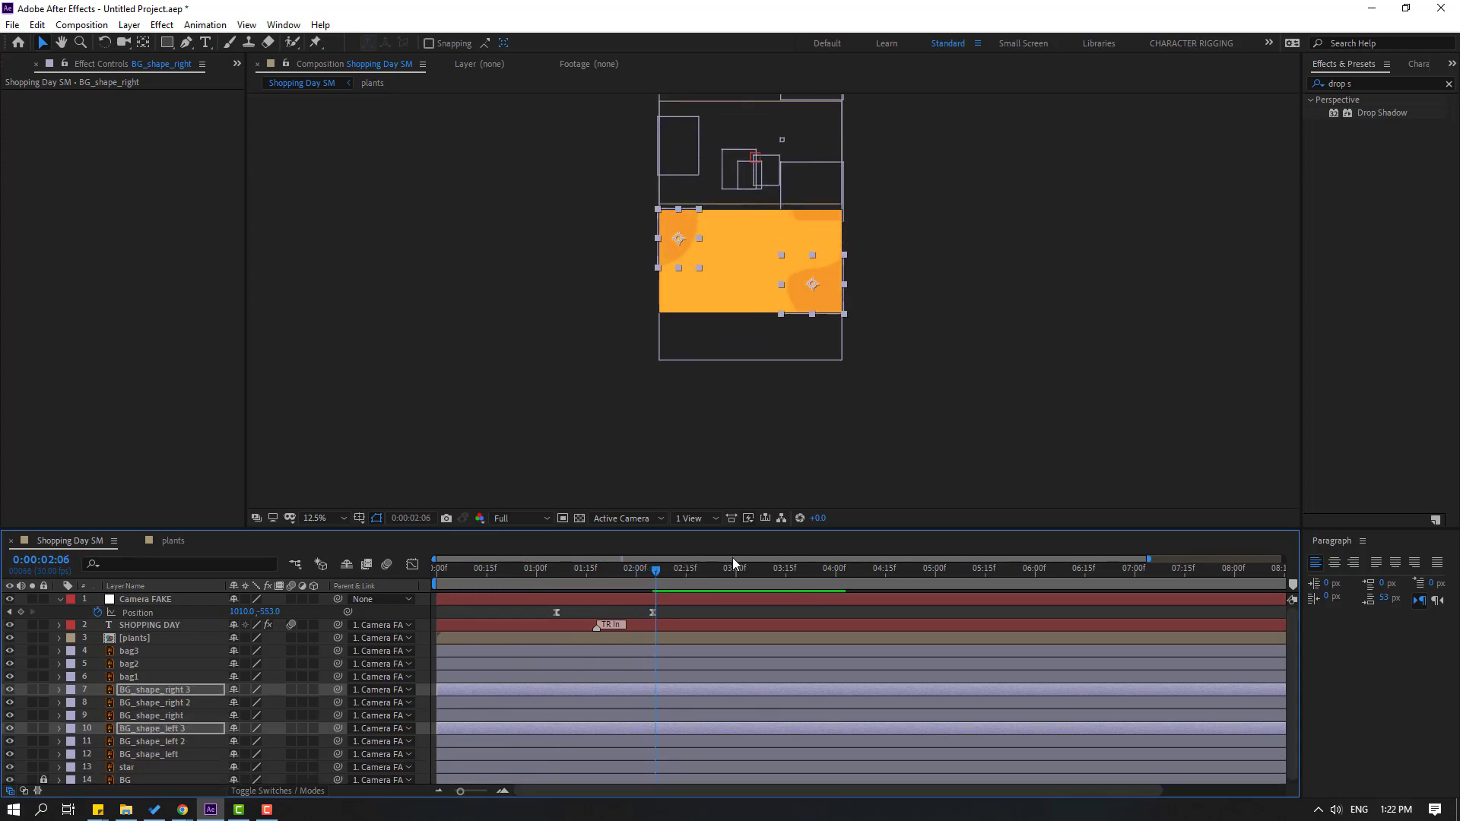
left_click(884, 614)
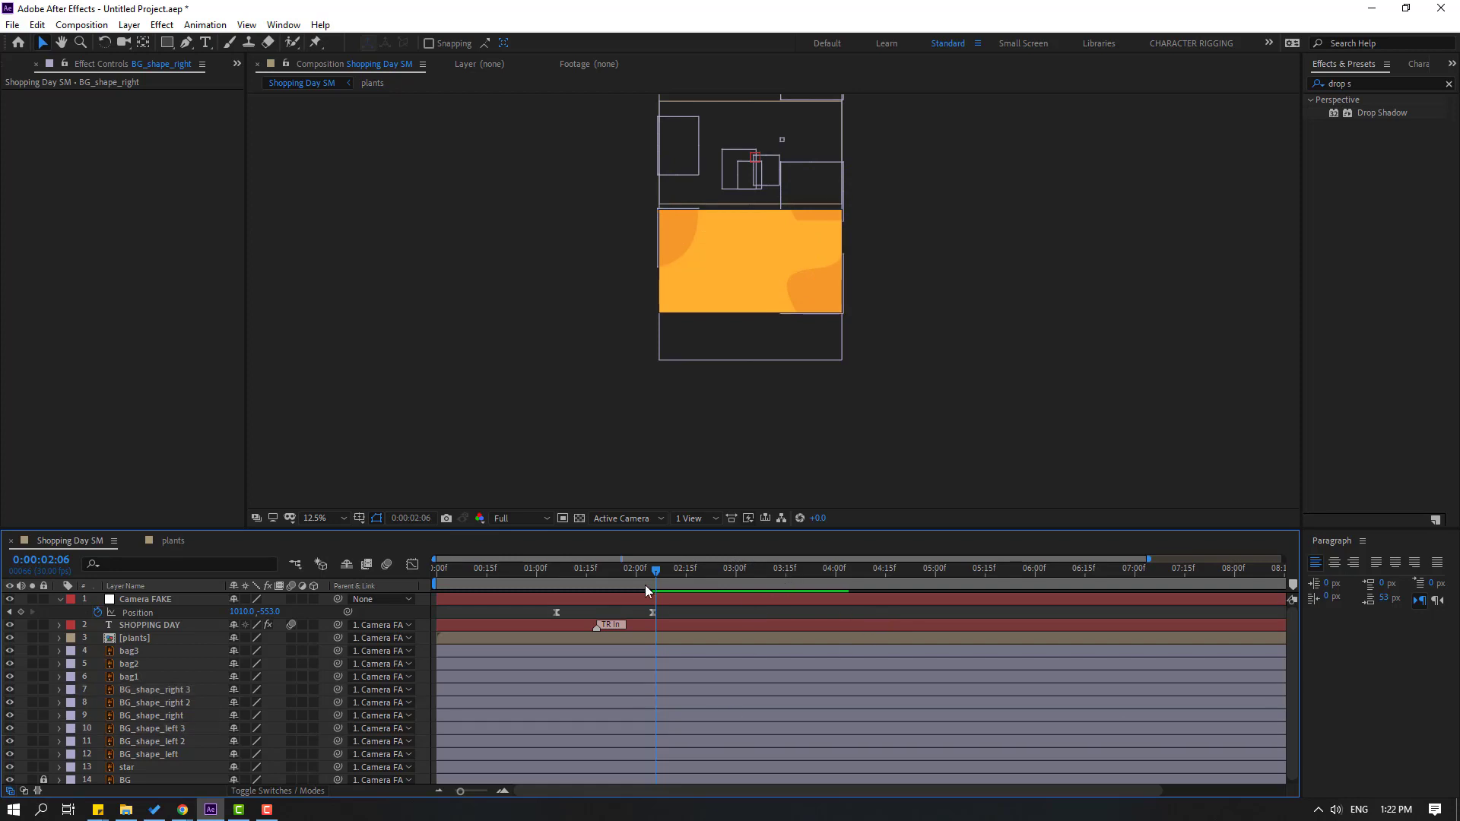
left_click_drag(645, 585, 683, 577)
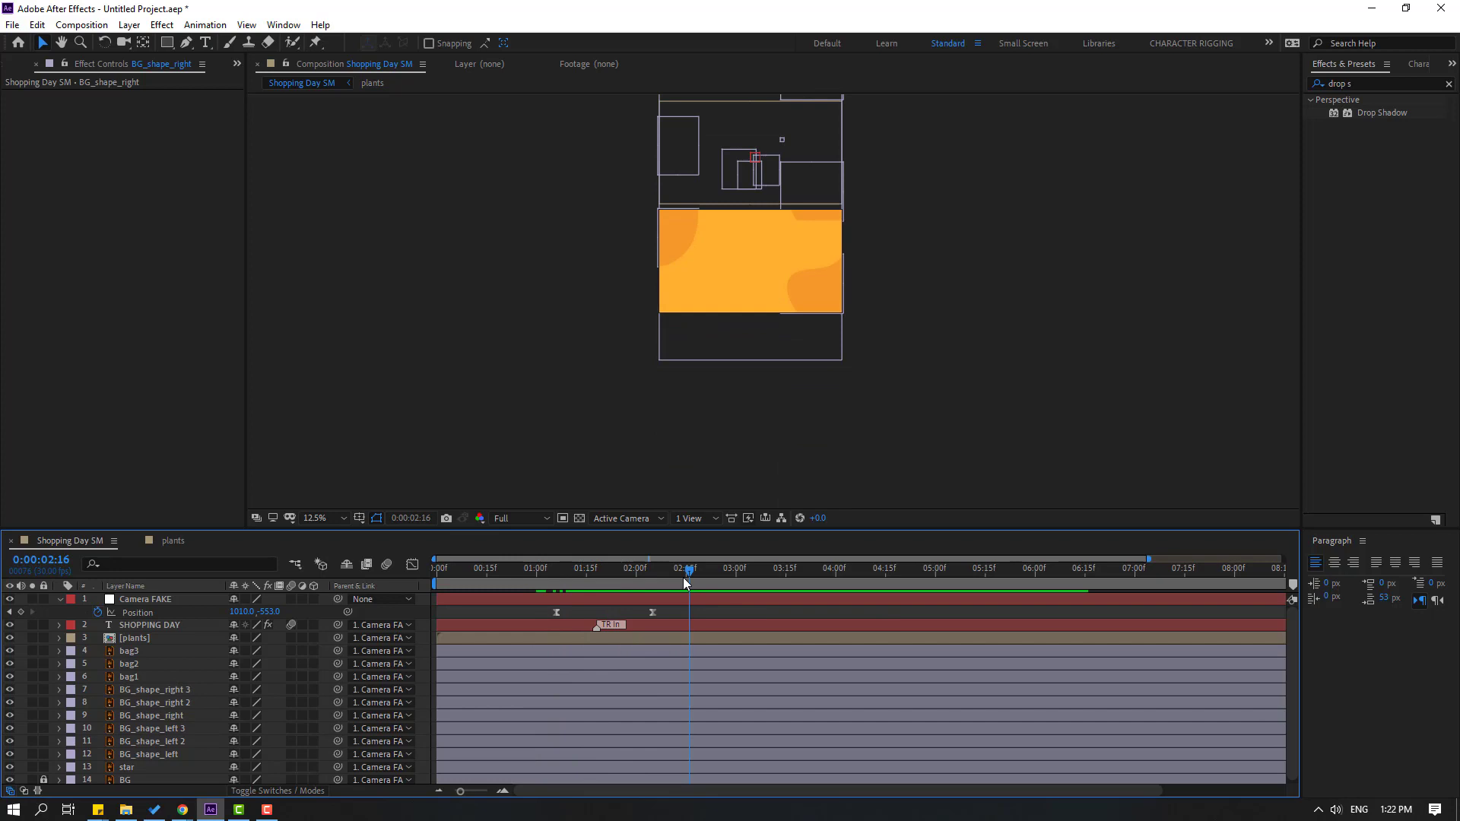
- Select [plants], bag3, bag2 and bag1 and shift them down three times into the orange frame
left_click(321, 521)
left_click(323, 542)
left_click(59, 599)
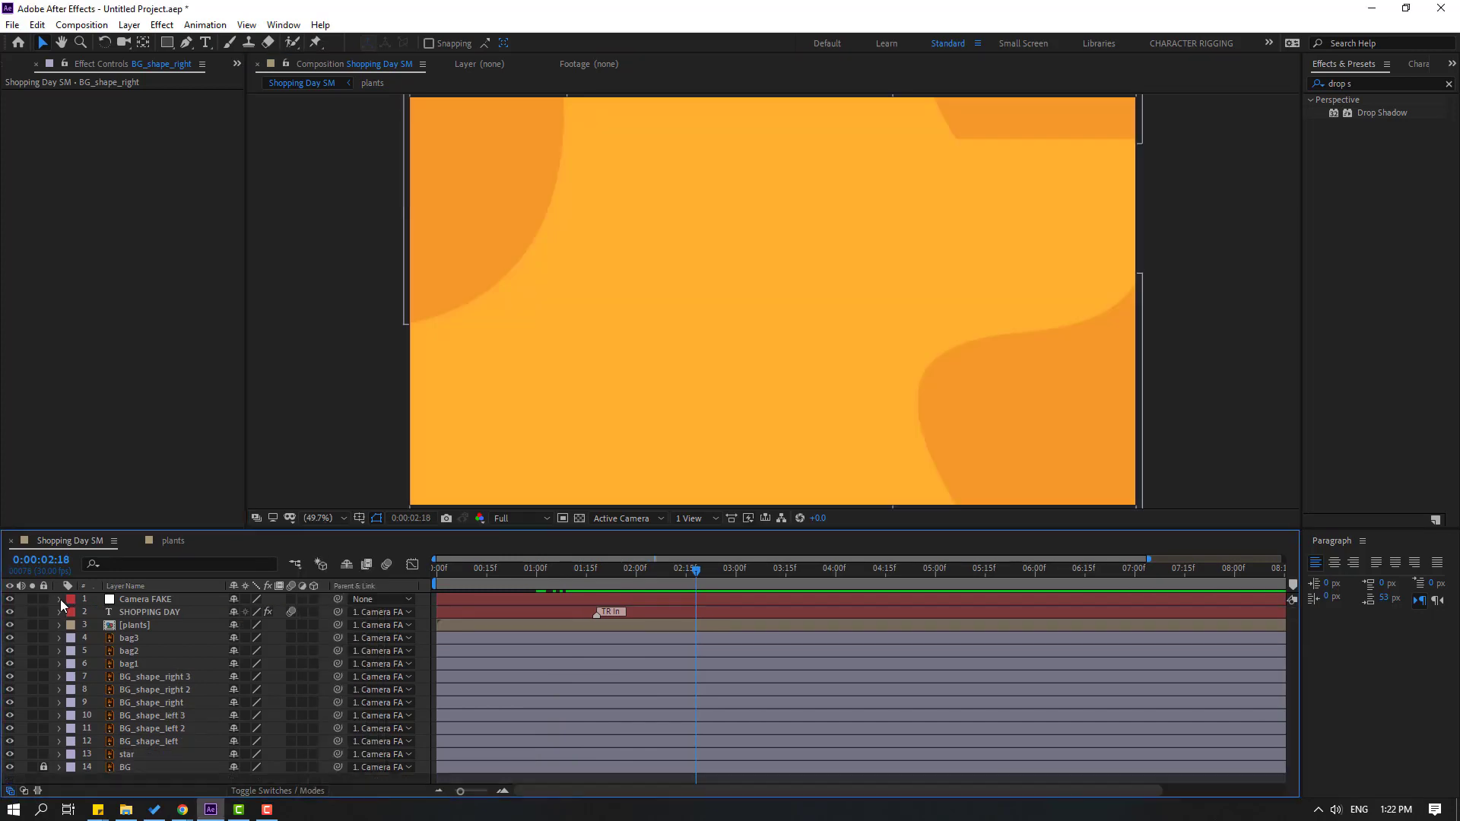
left_click(148, 625)
left_click(138, 637, "ctrl")
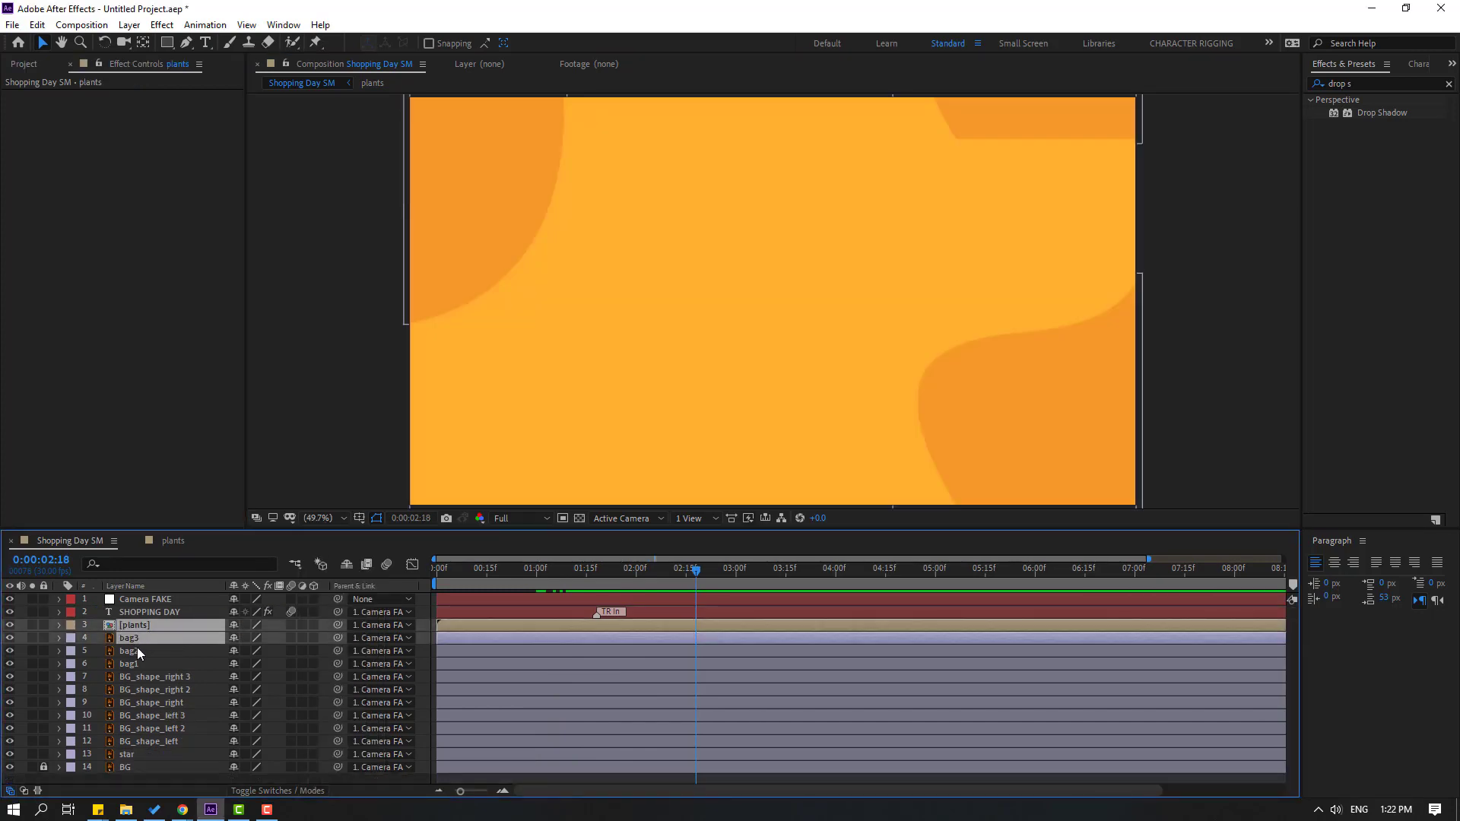
left_click(136, 650, "ctrl")
left_click(162, 662, "ctrl")
key("comma")
key("comma")
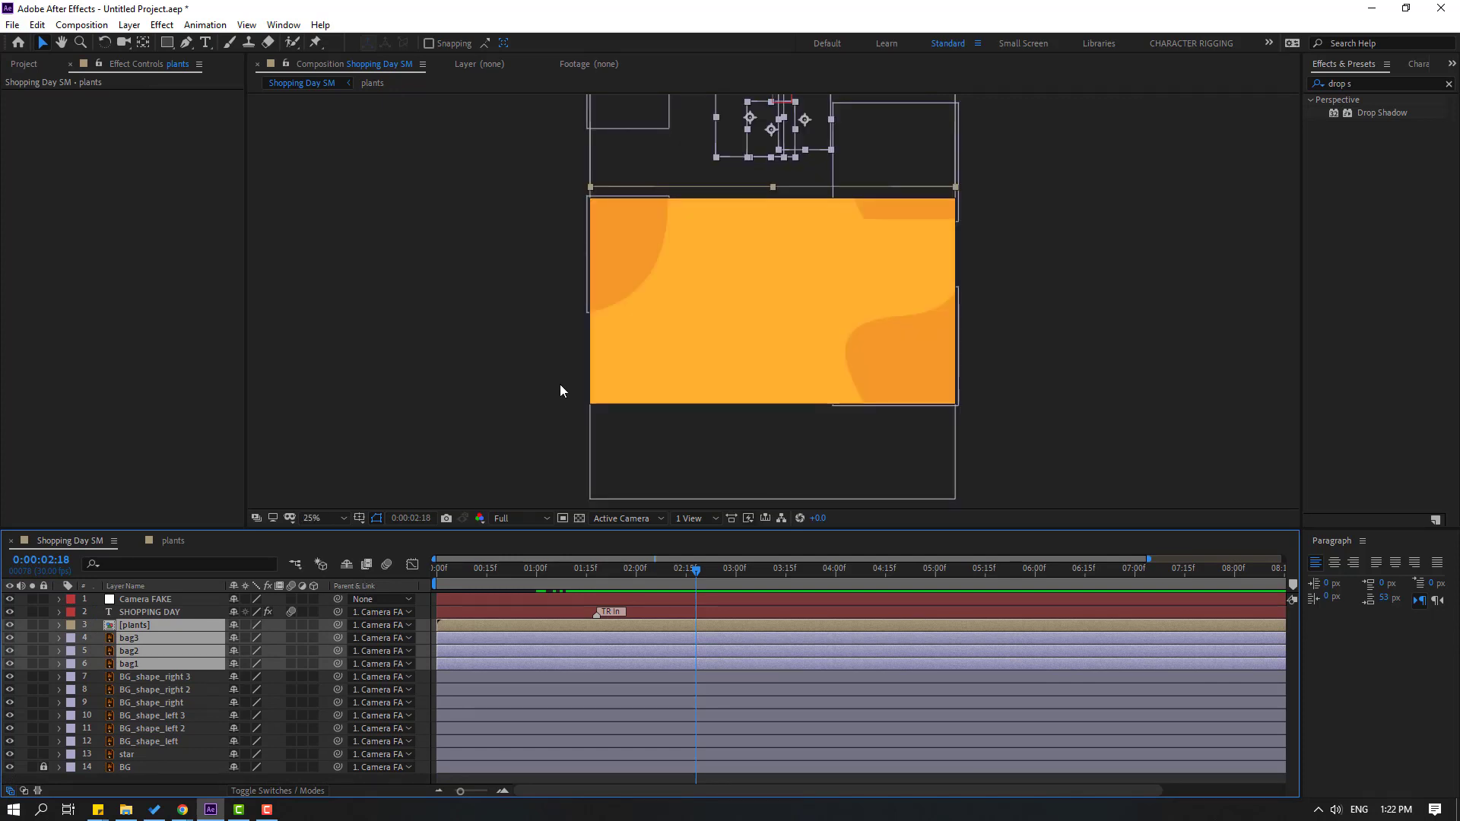
key("shift+Down")
key("shift+Down")
key("shift+Down")
key("shift+Down")
key("shift+Down")
key("shift+Down")
key("shift+Down")
key("shift+Down")
key("shift+Down")
key("shift+Down")
key("shift+Down")
key("shift+Down")
key("shift+Down")
key("shift+Down")
key("shift+Down")
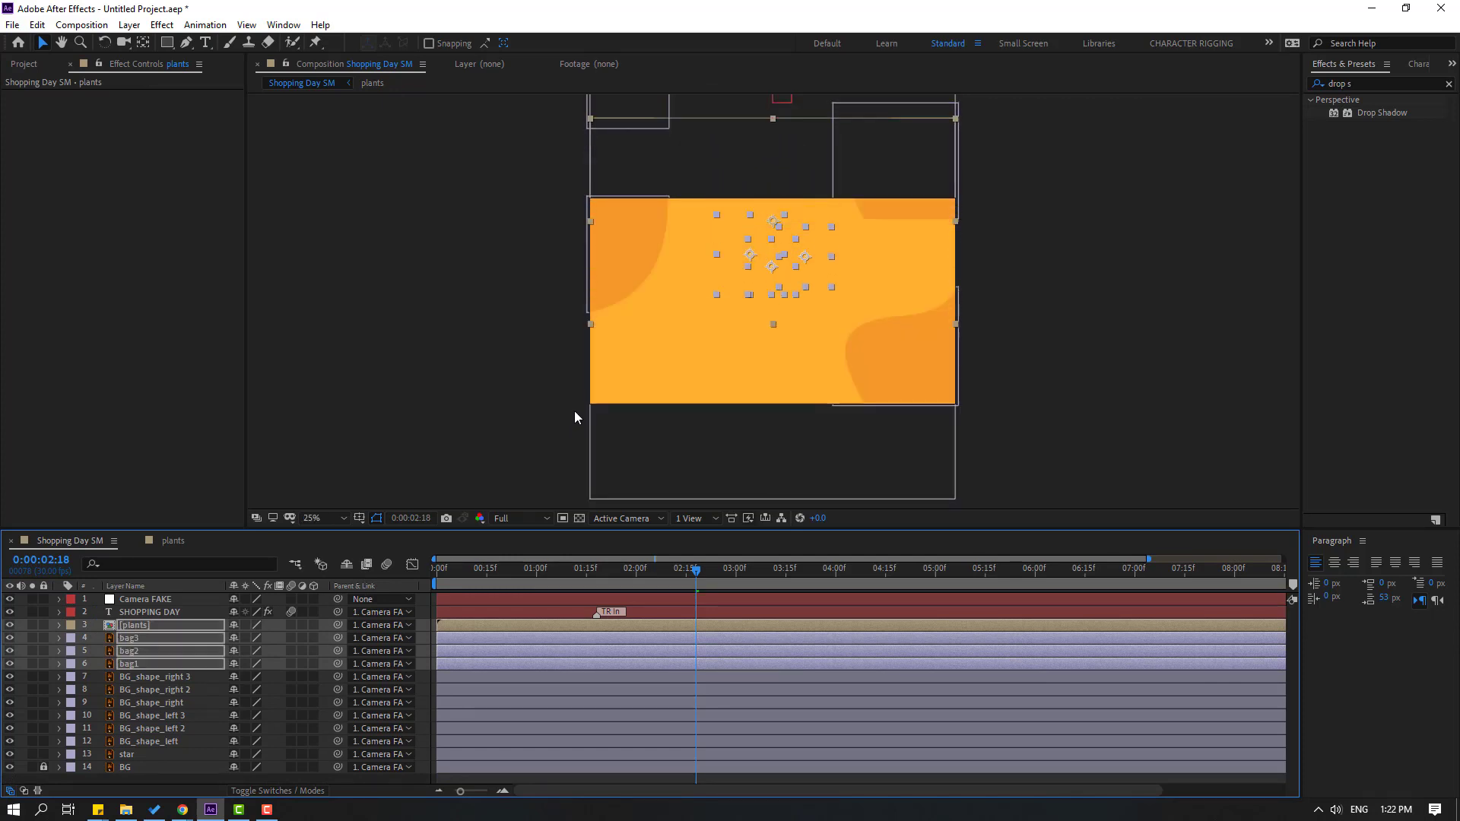
key("shift+Down")
key("shift+Down")
key("shift+Down")
key("shift+Down")
key("shift+Down")
key("shift+Down")
key("shift+Down")
key("shift+Down")
key("shift+Down")
key("shift+Down")
key("shift+Down")
key("shift+Down")
key("shift+Down")
key("shift+Down")
key("shift+Down")
key("shift+Down")
key("shift+Down")
key("shift+Down")
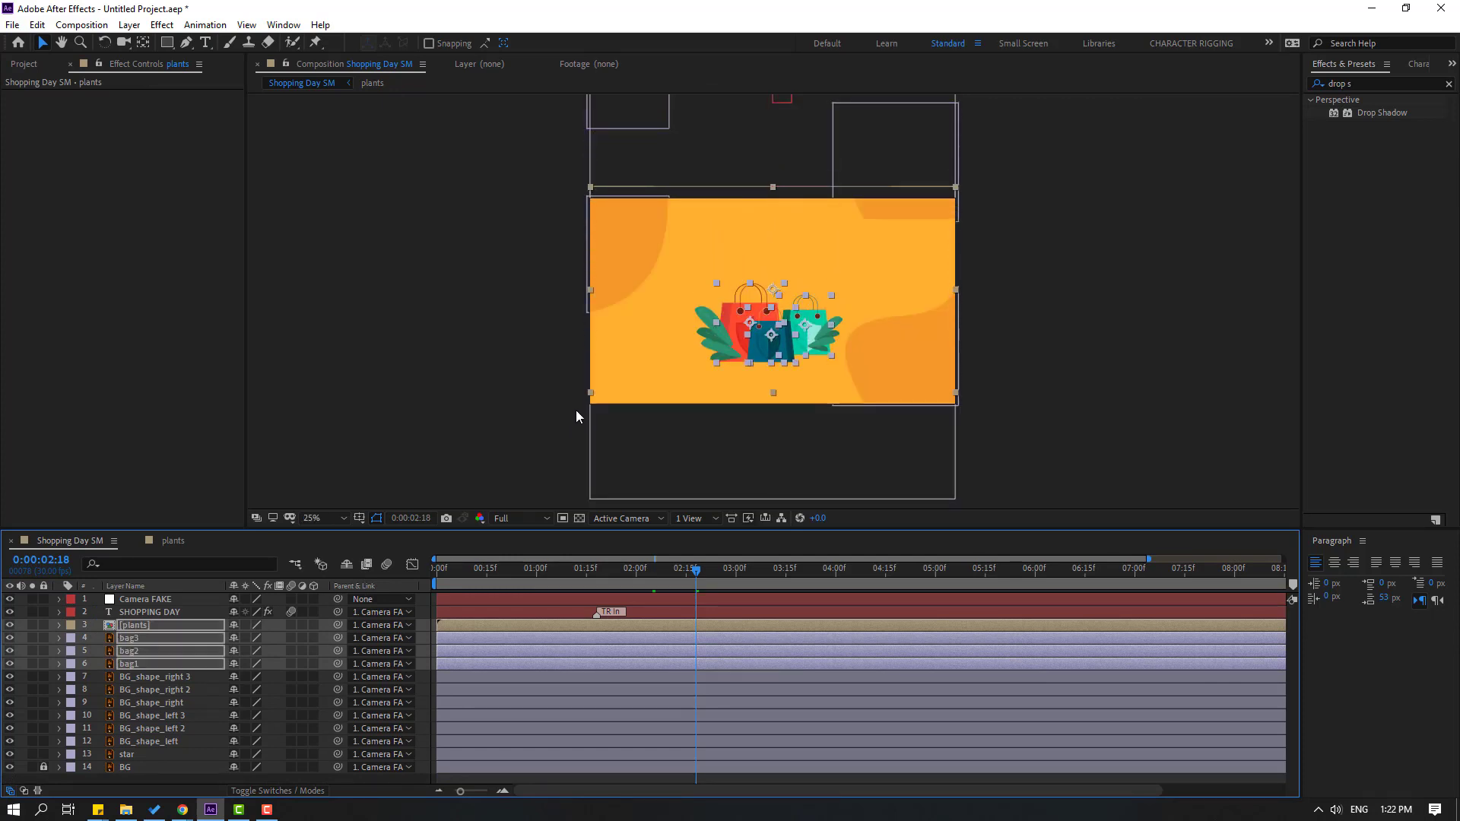
key("shift+Down")
key("shift+Down")
key("shift+Down")
key("shift+Down")
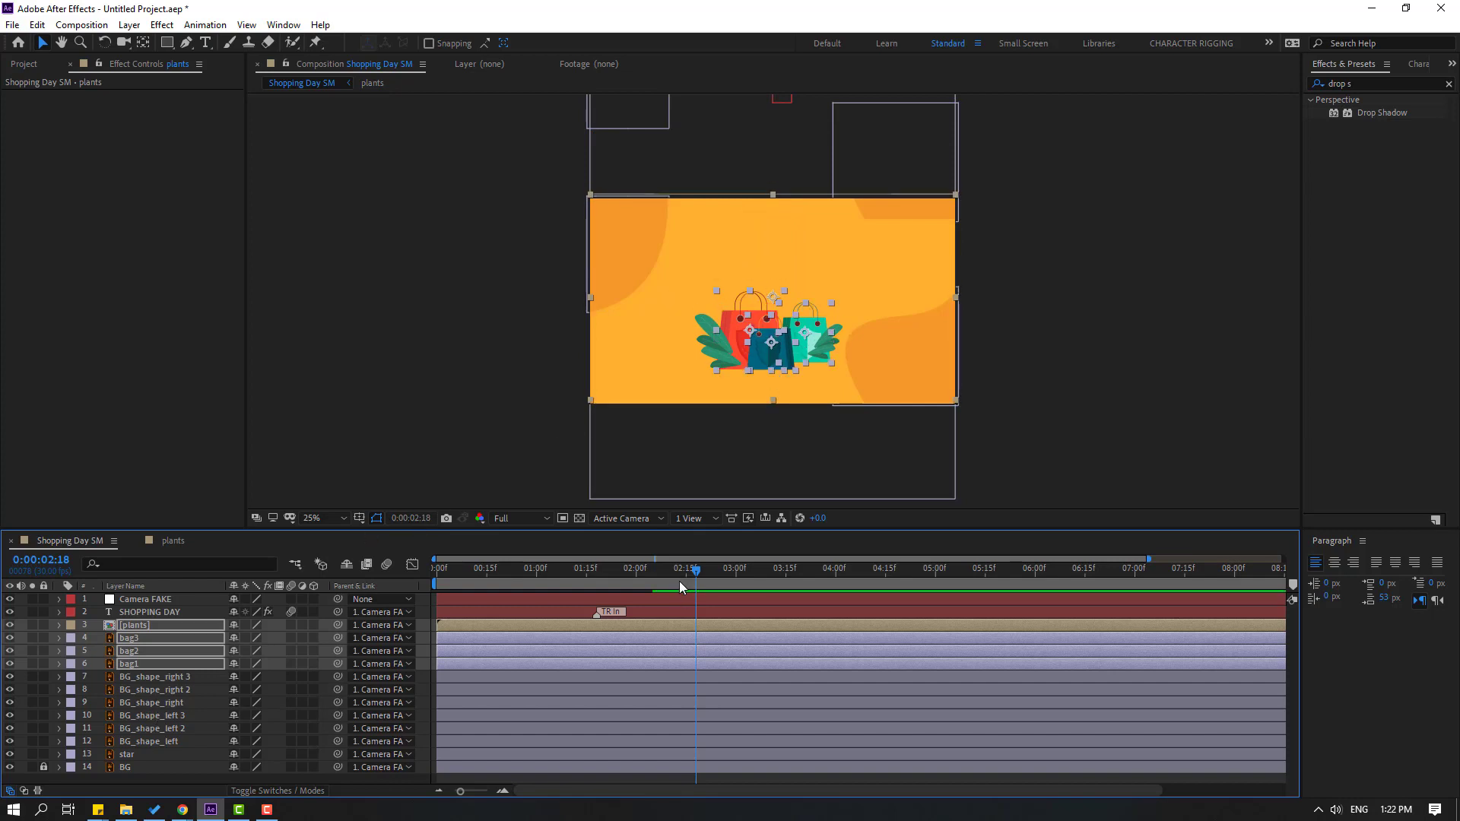
left_click_drag(685, 580, 590, 573)
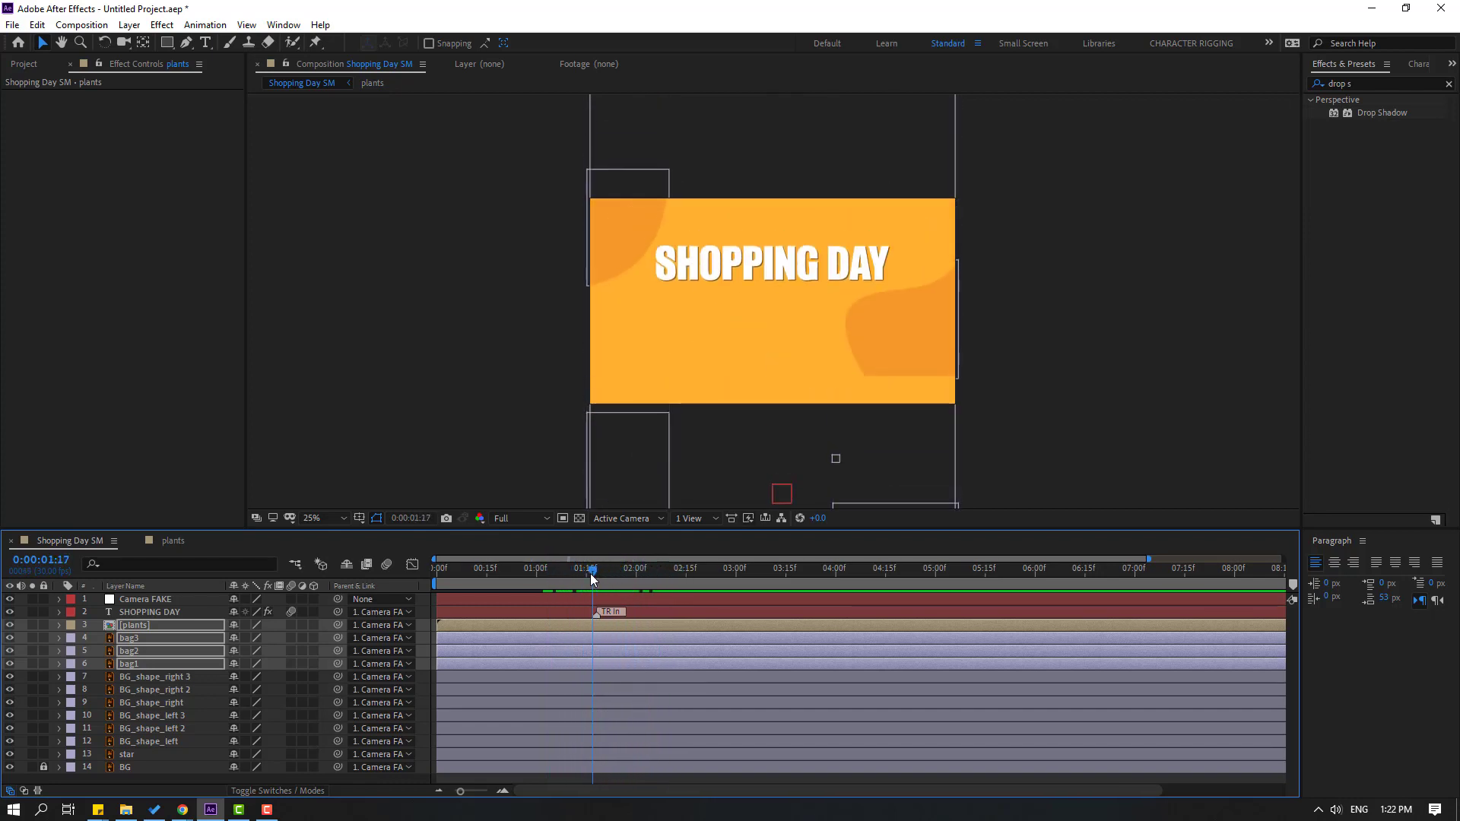
- Parent the three bags to [plants] and scale [plants] to 179%, adjusting its position
left_click(134, 689)
left_click(129, 662)
left_click(127, 648, "shift")
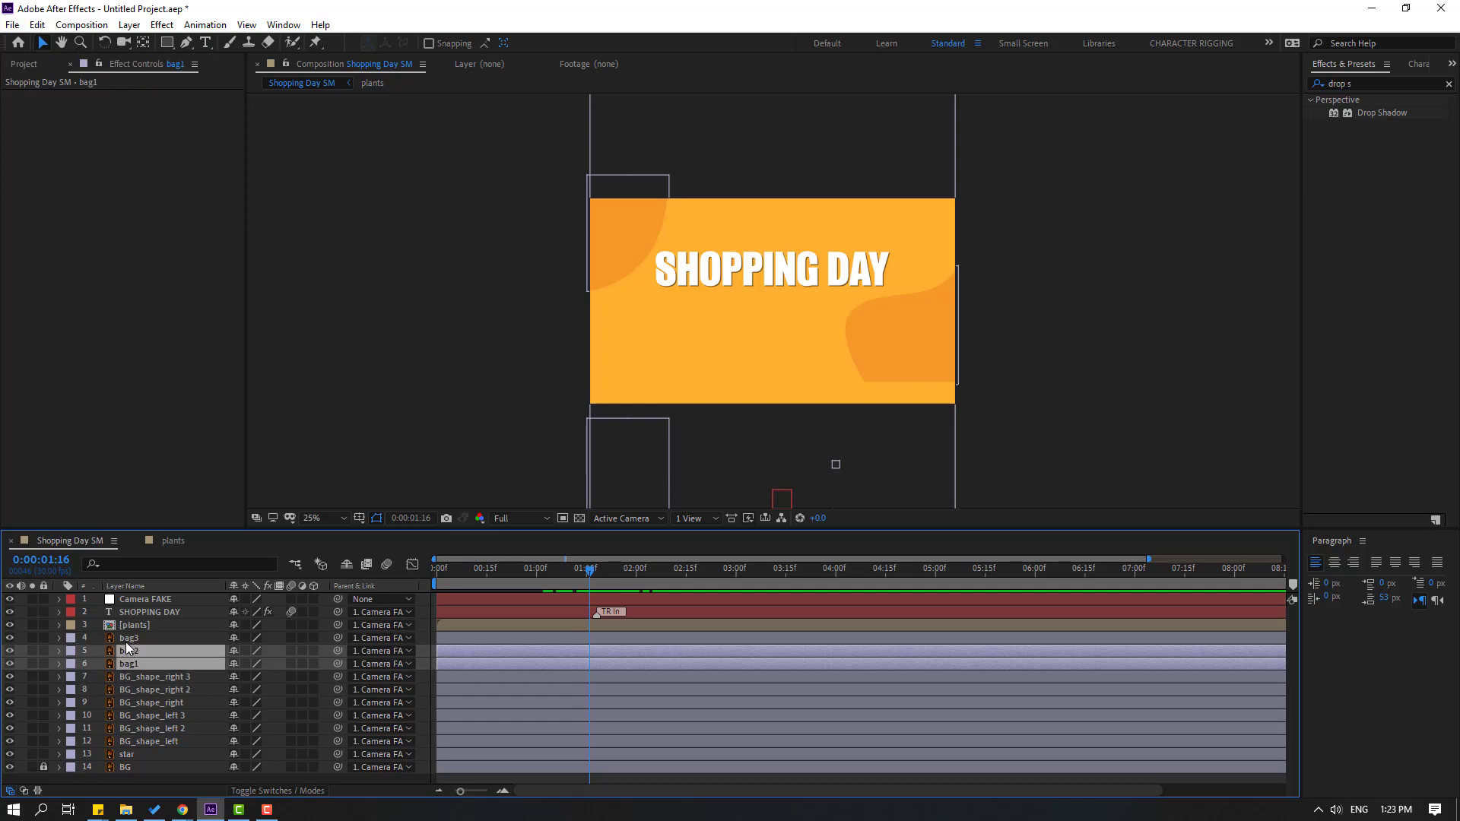
left_click(135, 639, "shift")
left_click_drag(605, 584, 701, 576)
left_click_drag(335, 637, 139, 625)
left_click(134, 625)
key("s")
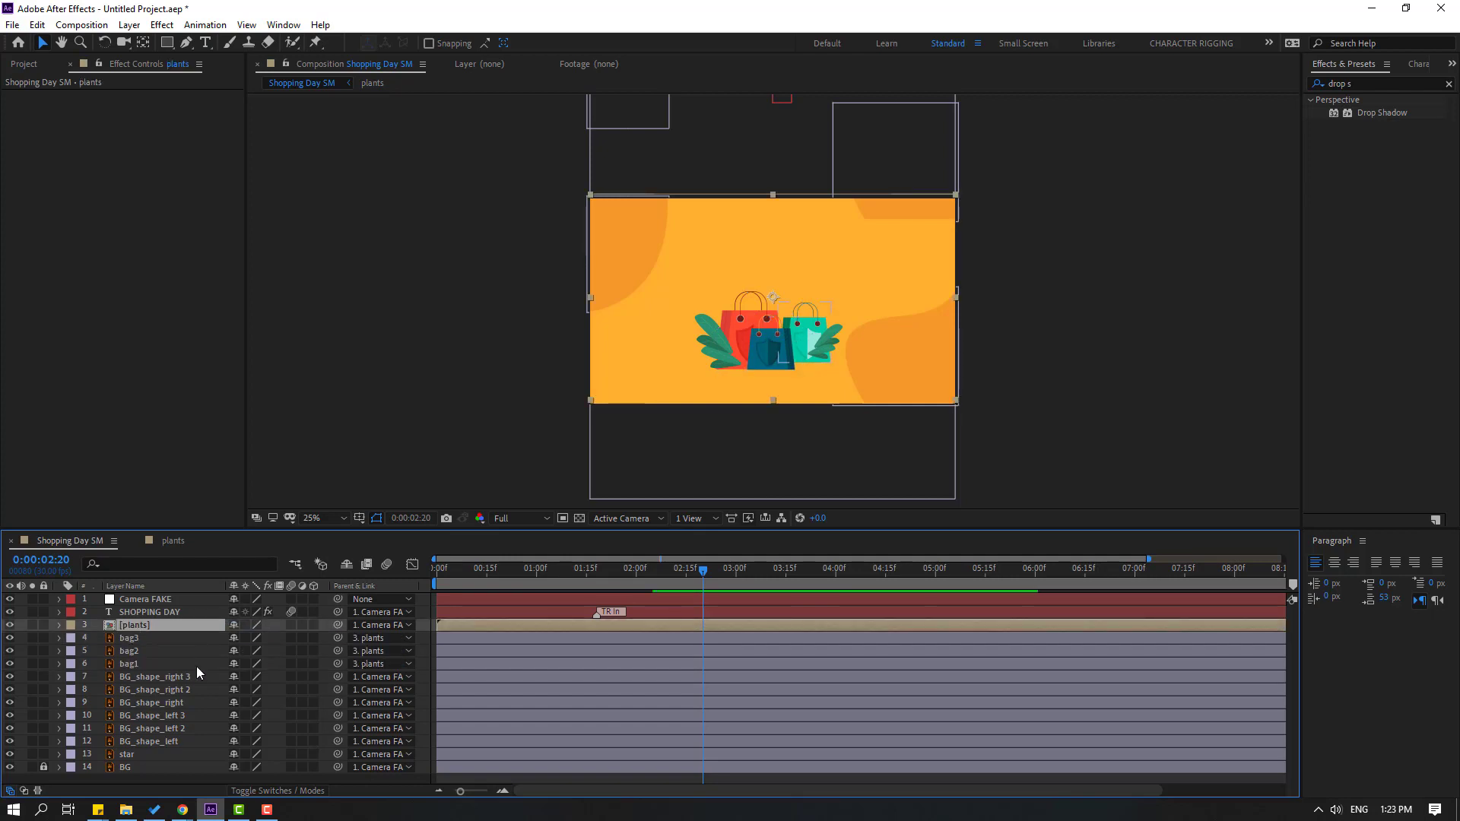
left_click_drag(243, 645, 824, 378)
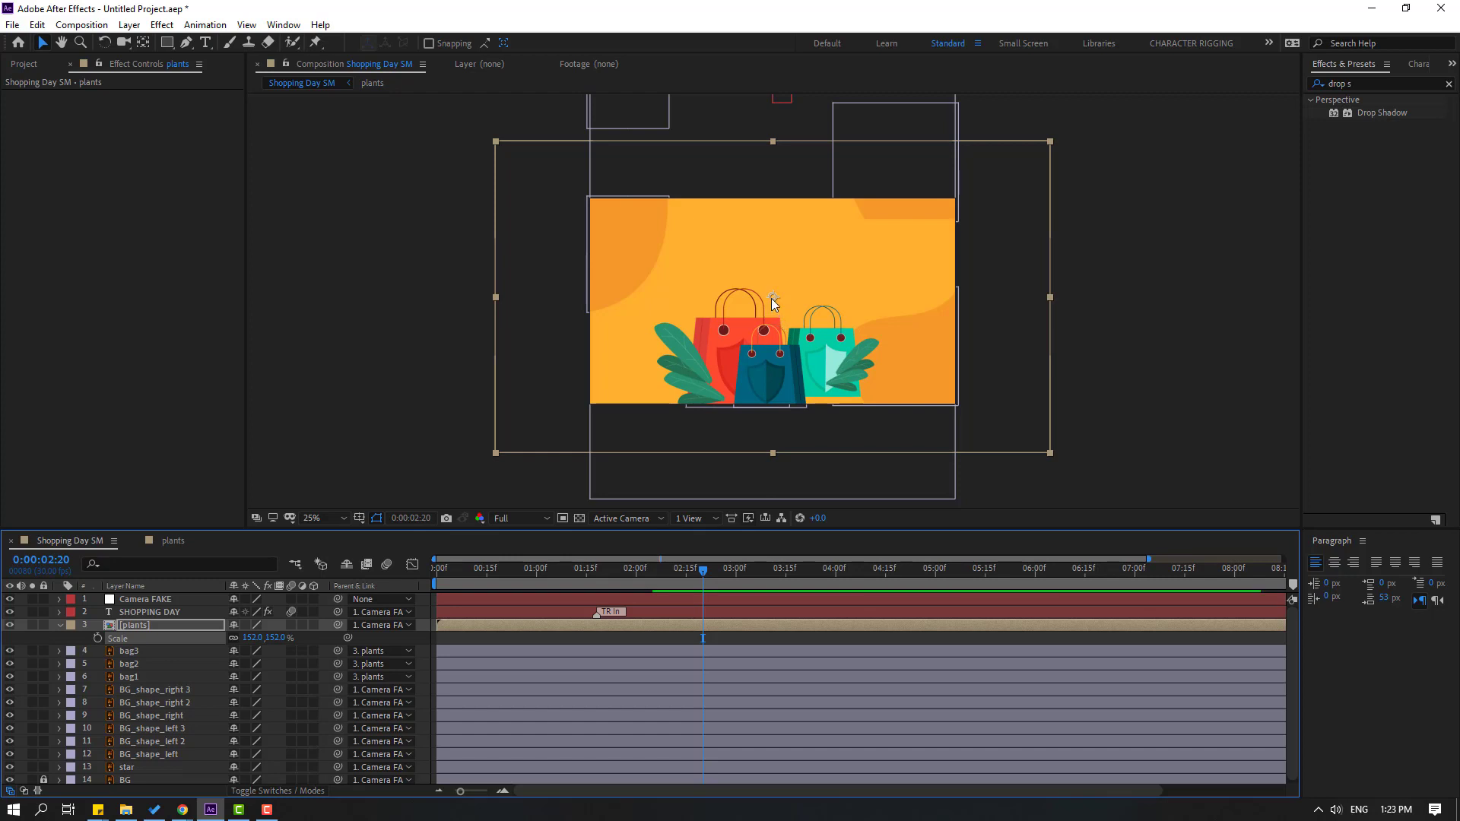
left_click_drag(772, 298, 772, 272)
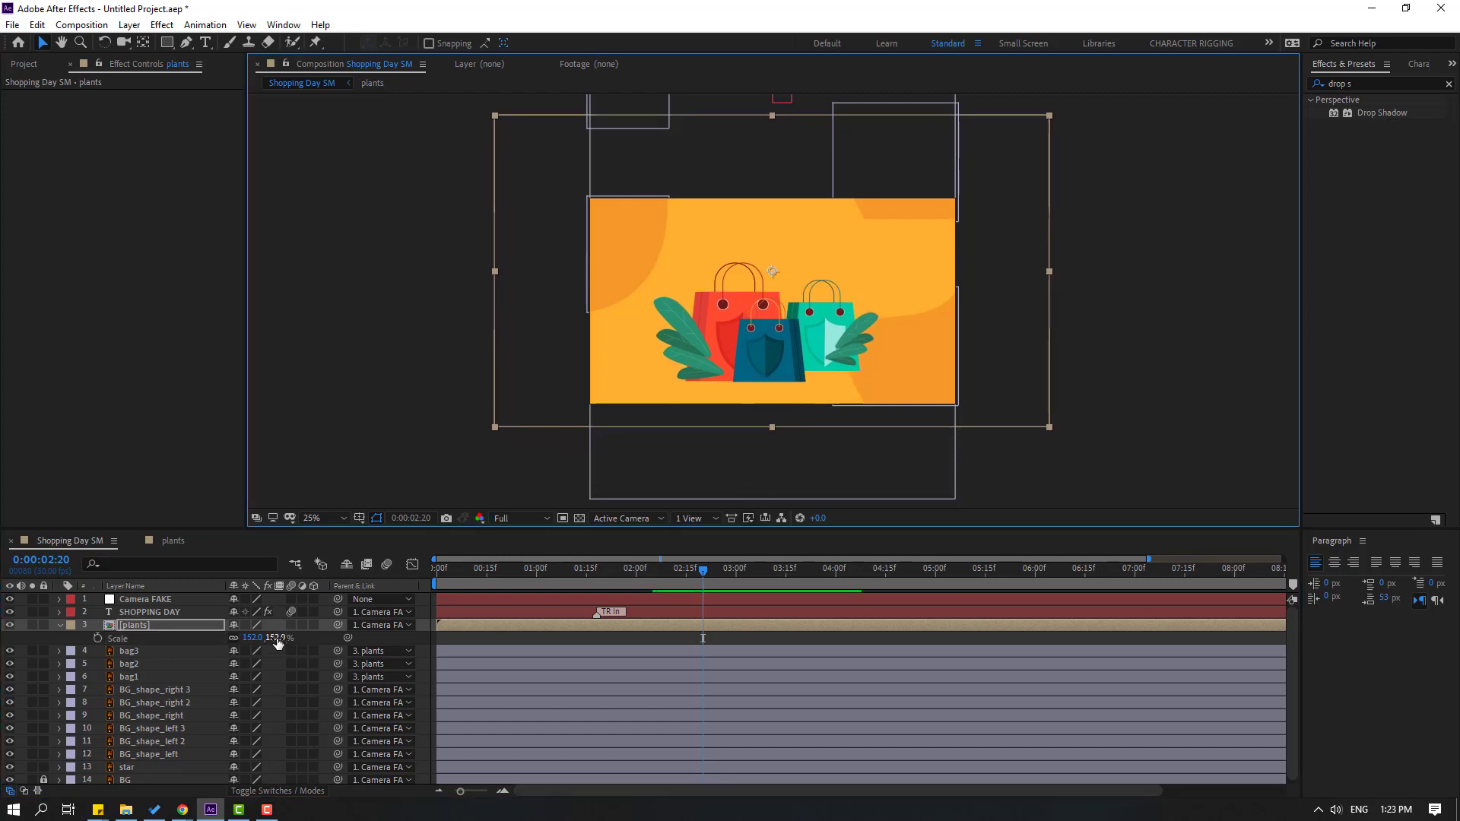
left_click_drag(278, 642, 272, 637)
mouse_move(759, 276)
left_mouse_down()
mouse_move(772, 286)
mouse_move(774, 266)
mouse_move(772, 284)
left_mouse_up()
- Re-parent the bags to Camera FAKE and move [plants] below bag1 in the layer stack
left_click_drag(905, 243, 447, 412)
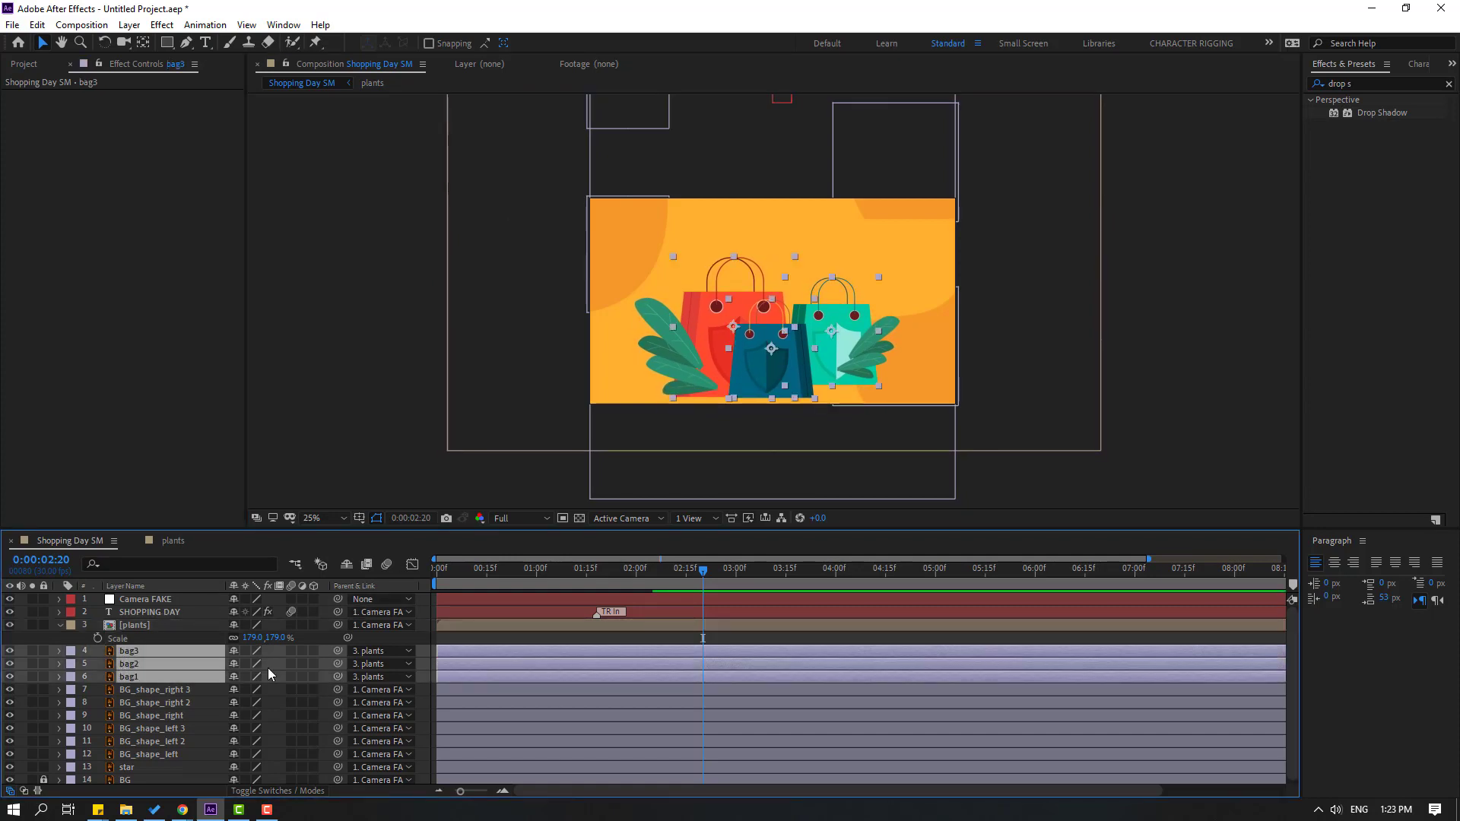
left_click_drag(340, 653, 163, 603)
mouse_move(705, 590)
left_mouse_down()
mouse_move(555, 587)
mouse_move(698, 587)
left_mouse_up()
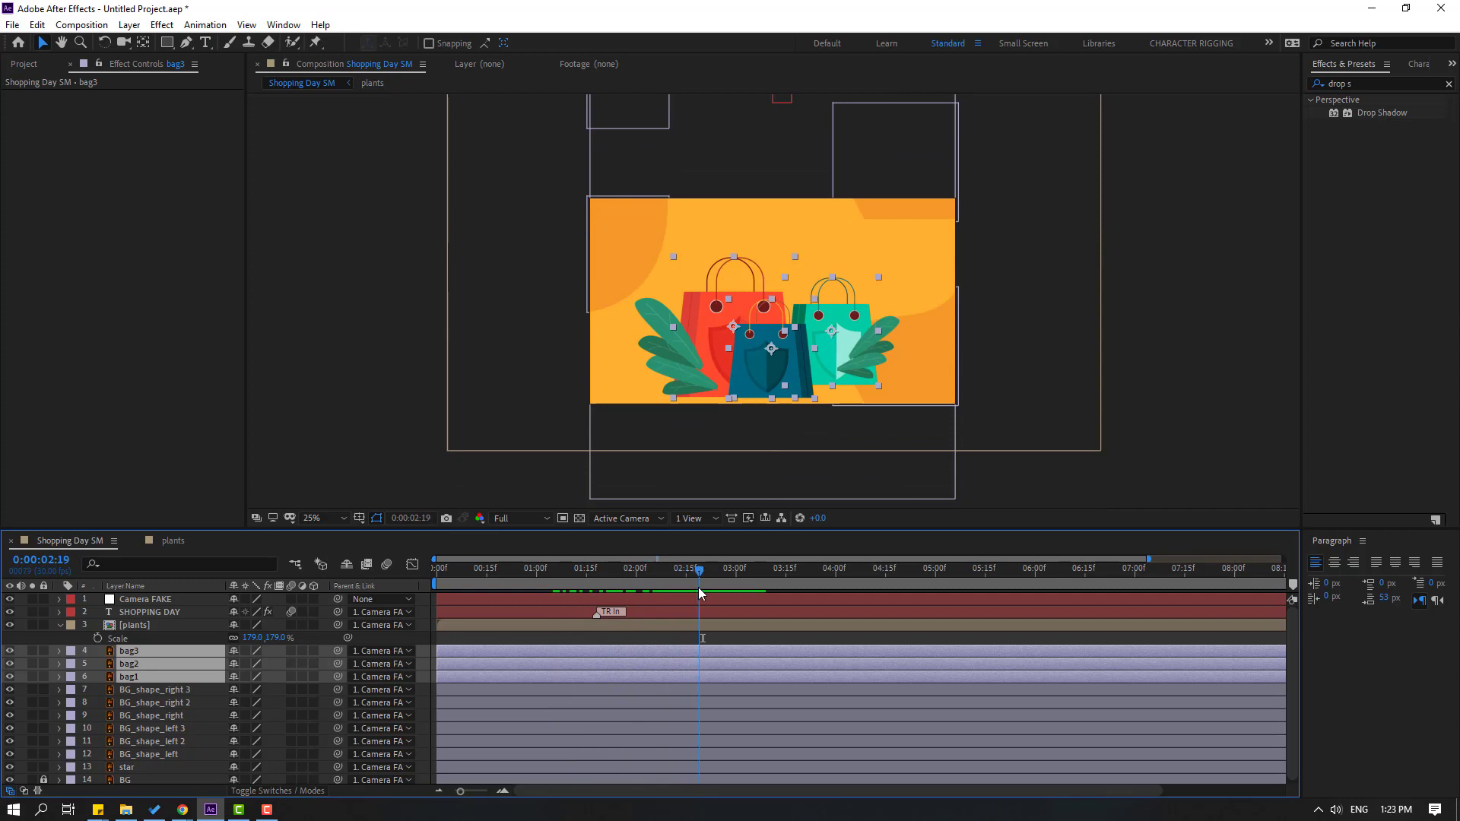
left_click(61, 628)
left_click(61, 628)
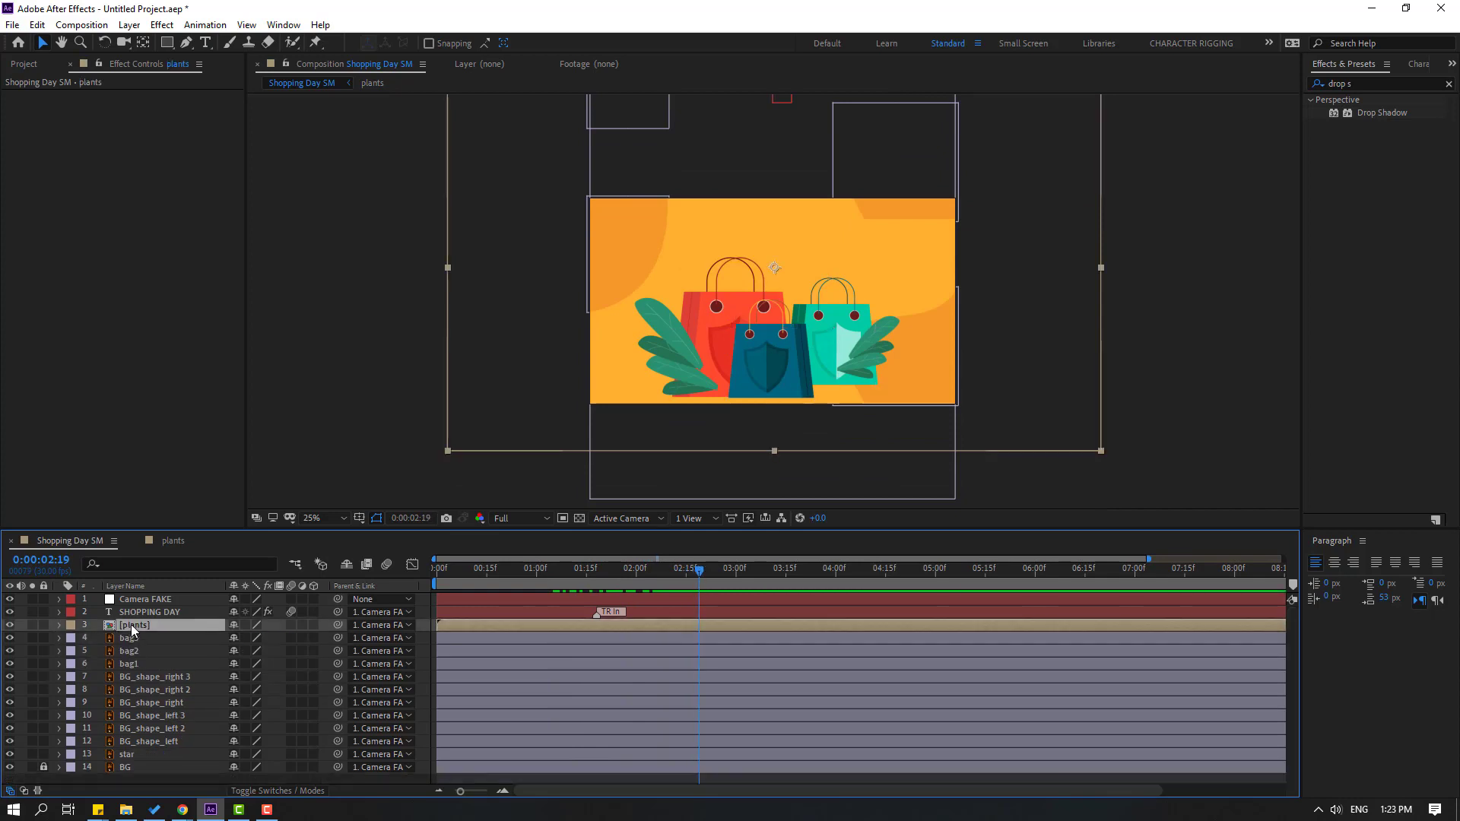
left_click_drag(131, 623, 161, 664)
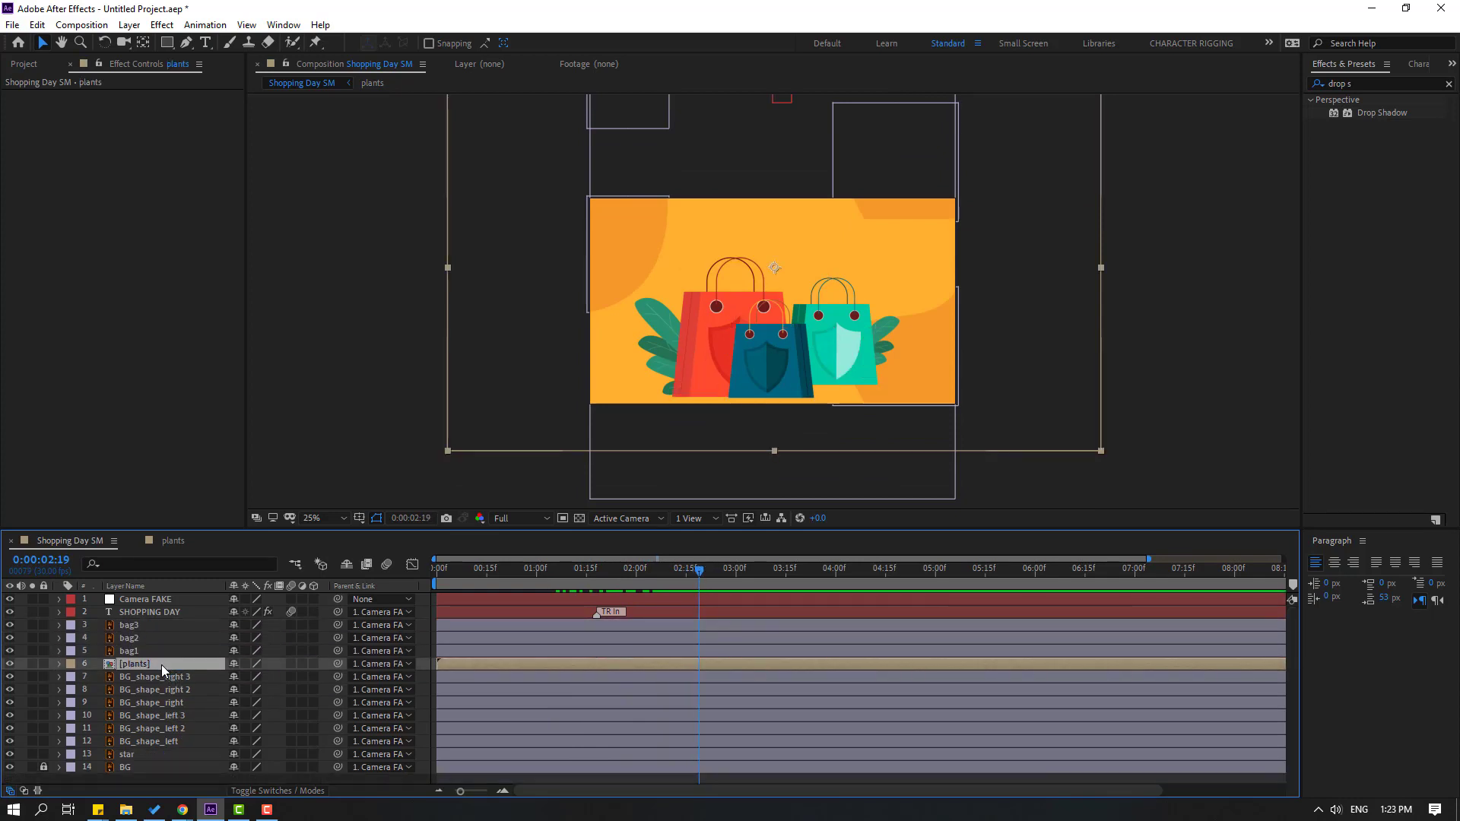
left_click(133, 651)
- Add Position keyframes for bag1, bag2 and bag3, moved to 04:00
left_click(129, 638, "ctrl")
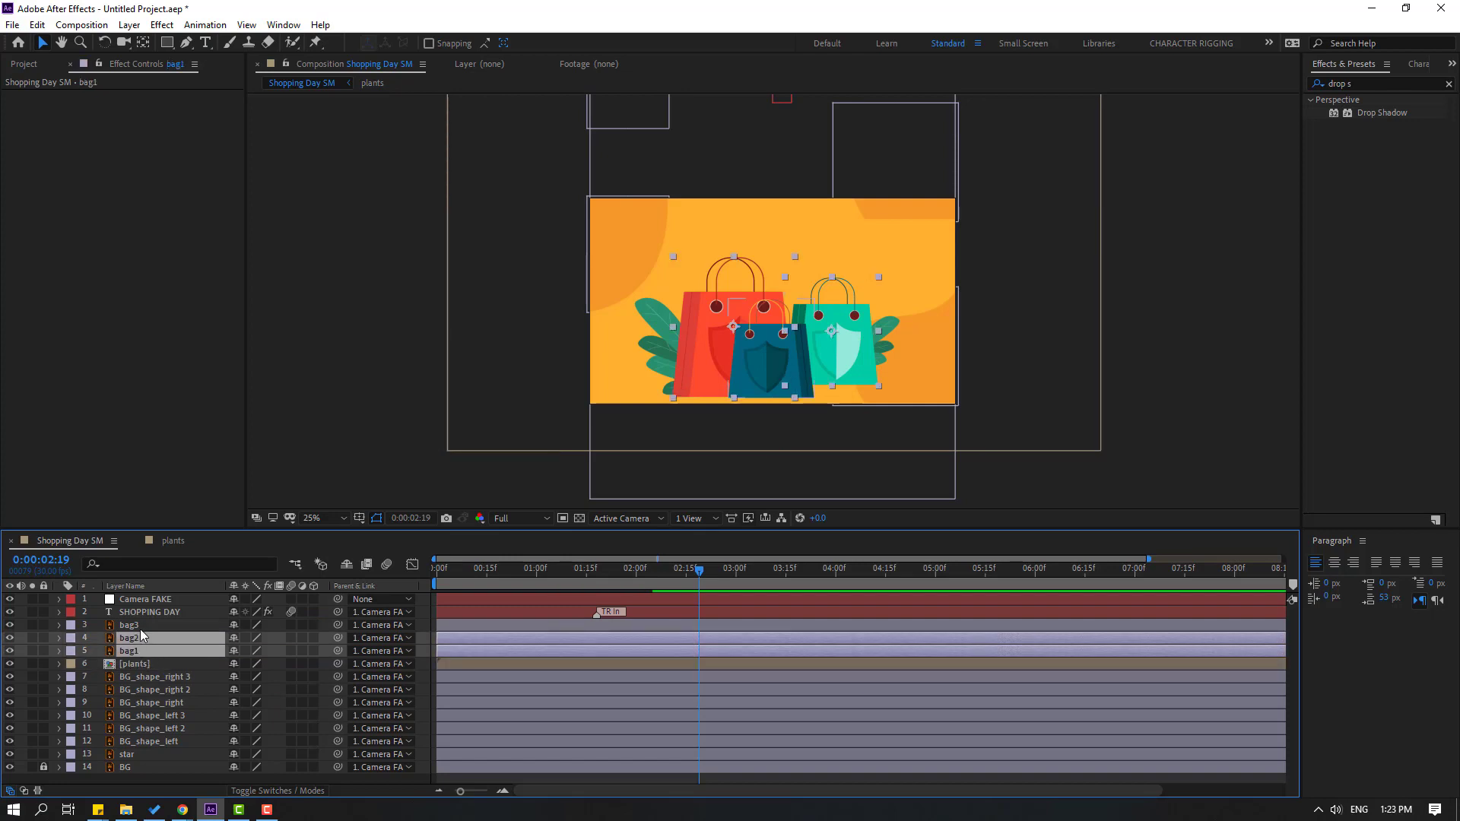
left_click(129, 625, "ctrl")
left_click(595, 570)
left_click_drag(595, 572, 649, 570)
key("p")
left_click(97, 638)
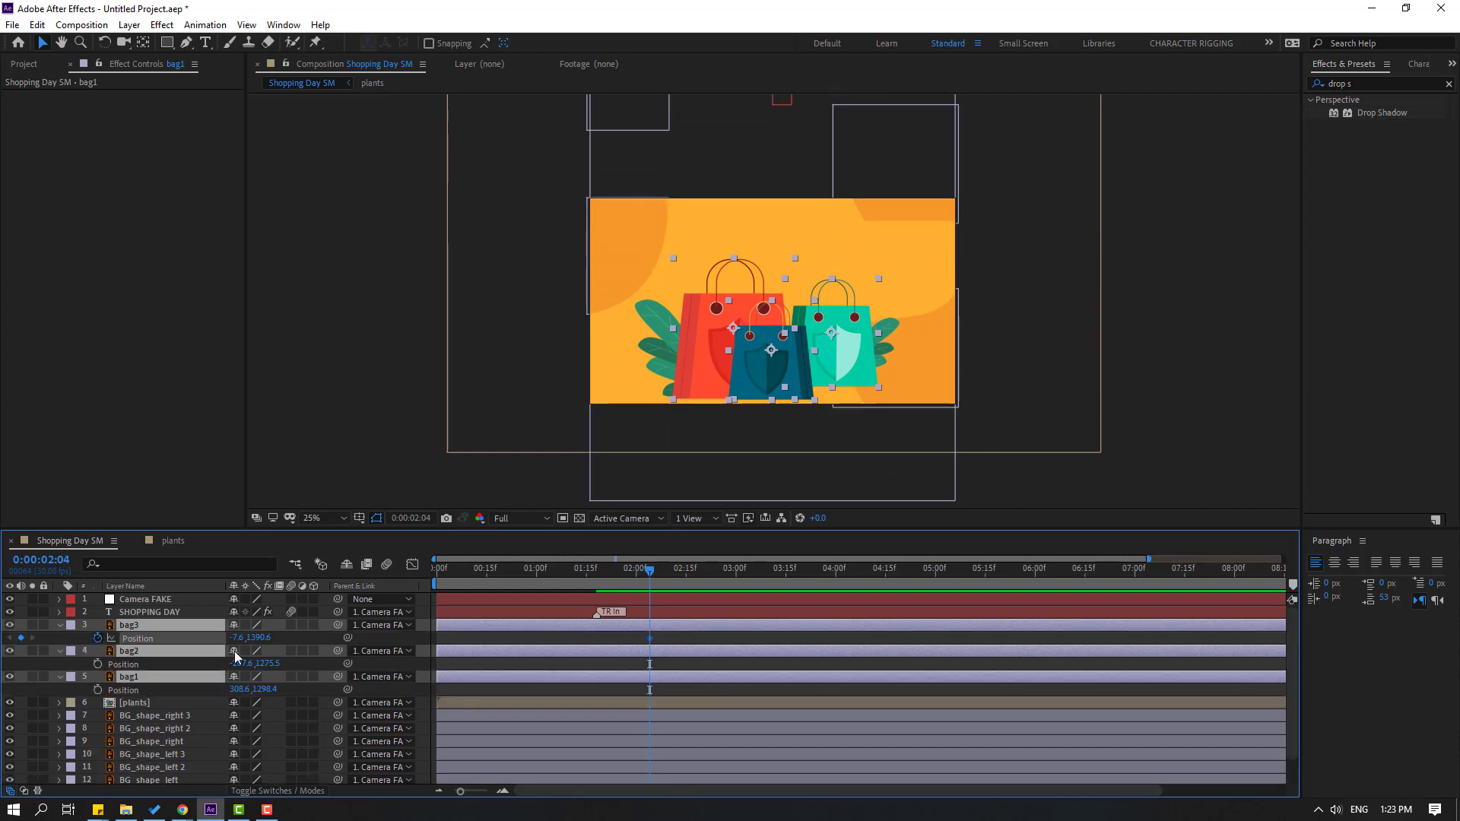
left_click_drag(650, 637, 823, 637)
left_click(723, 639)
- At 02:04, push bag3 below the frame, bag2 off left, and bag1 off right
left_click(124, 626)
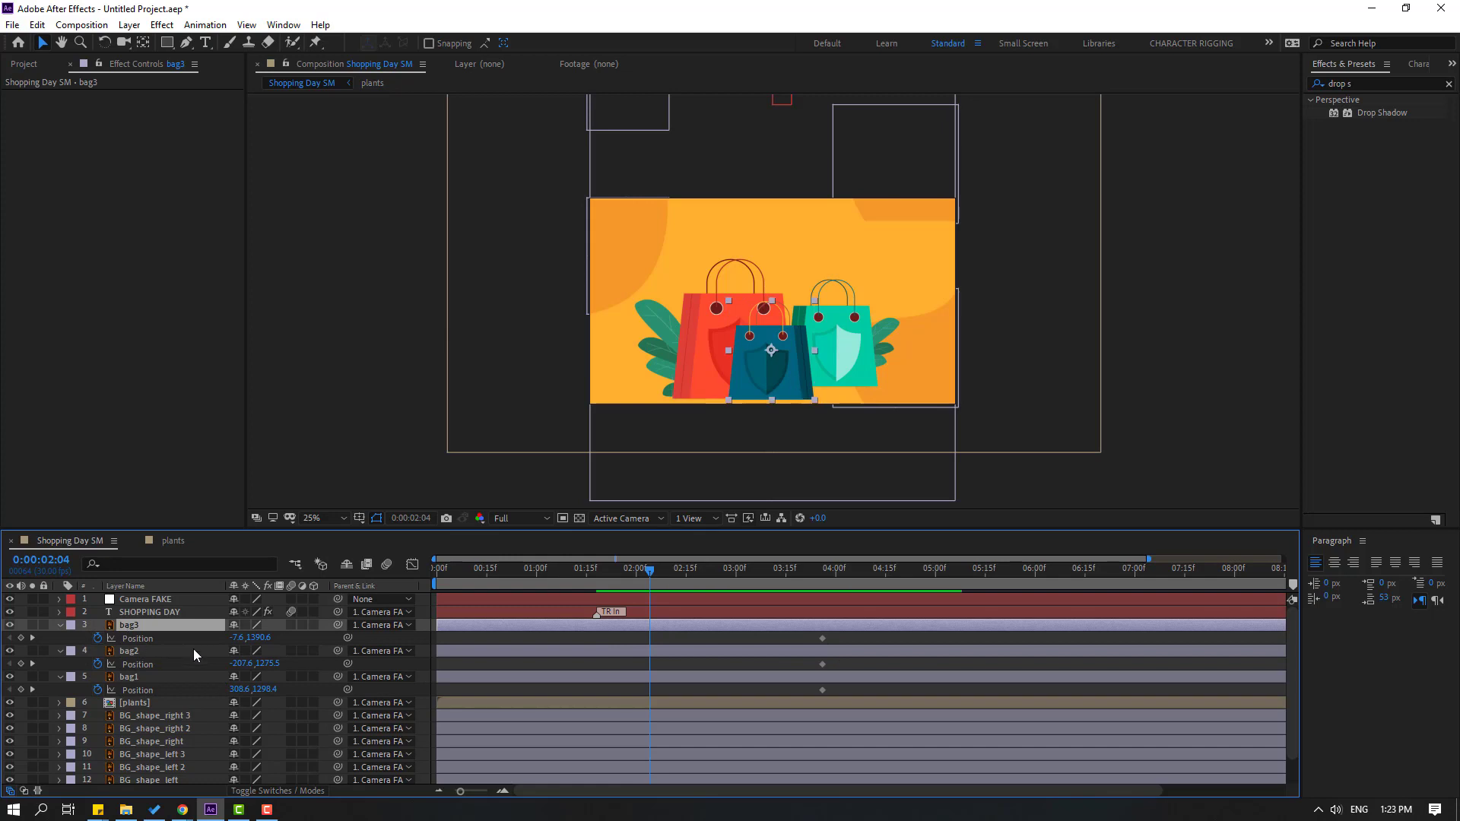
left_click_drag(263, 638, 565, 626)
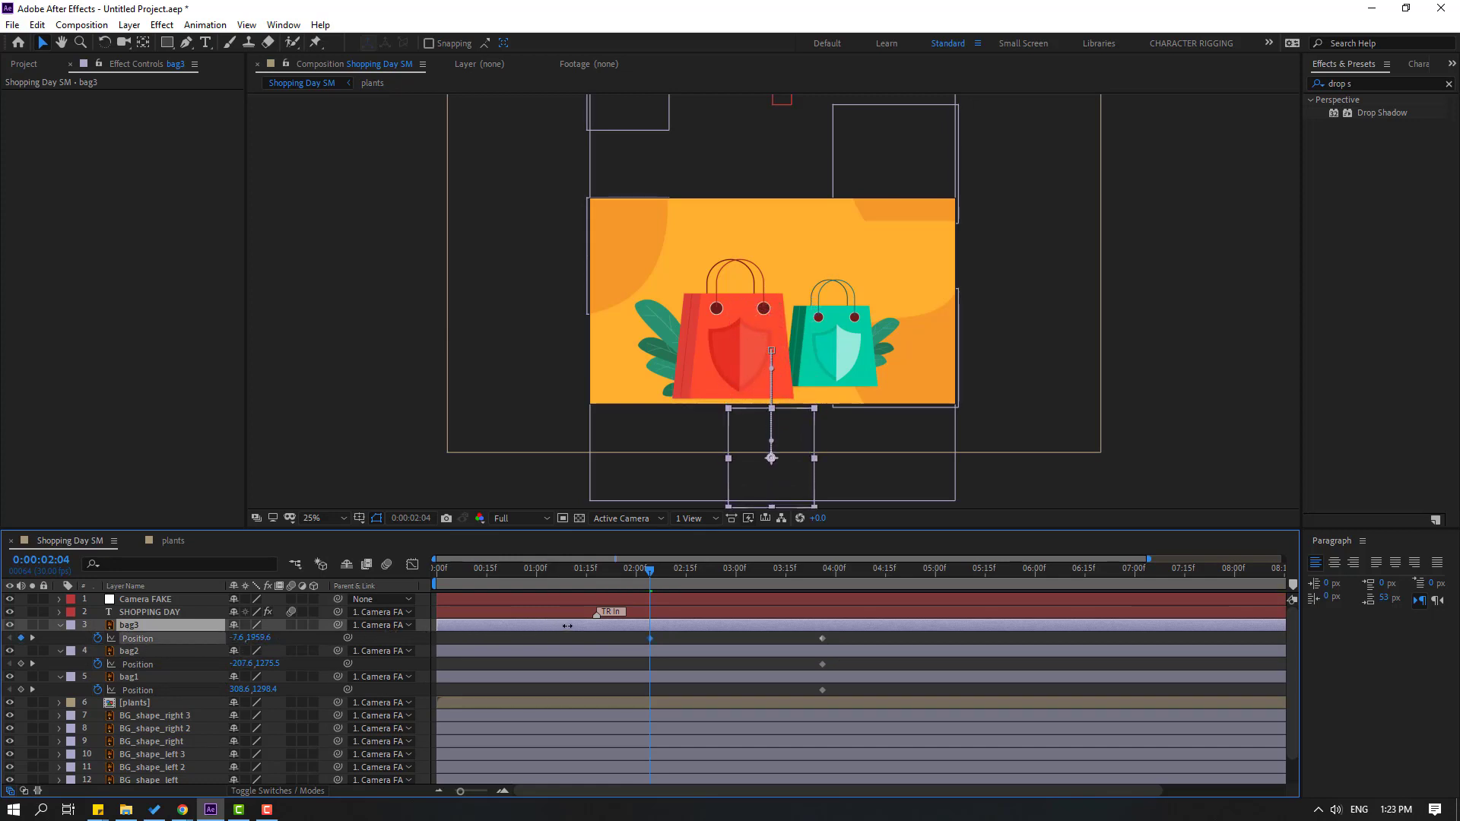
left_click(130, 663)
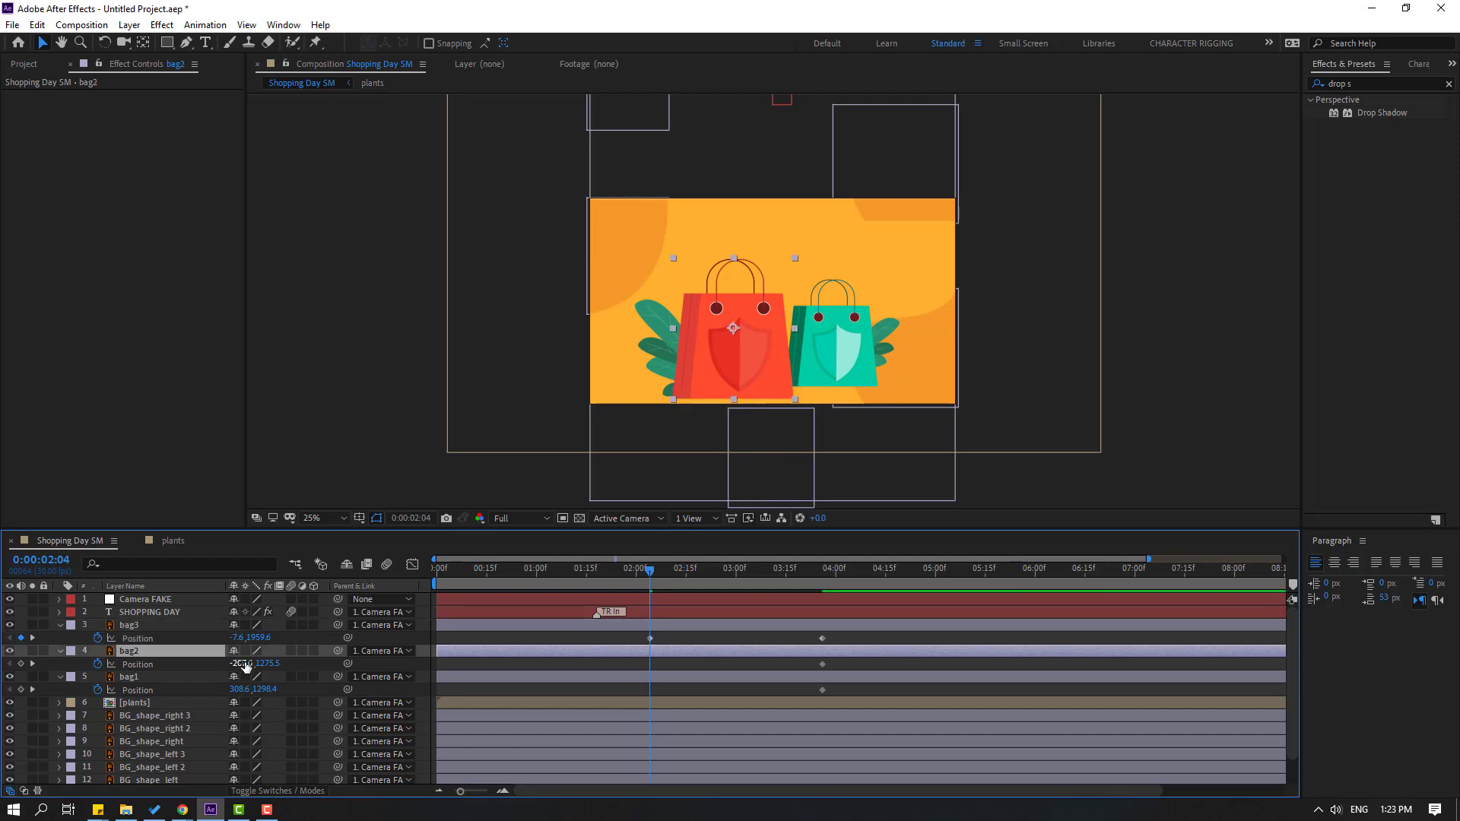
left_click_drag(242, 663, 159, 664)
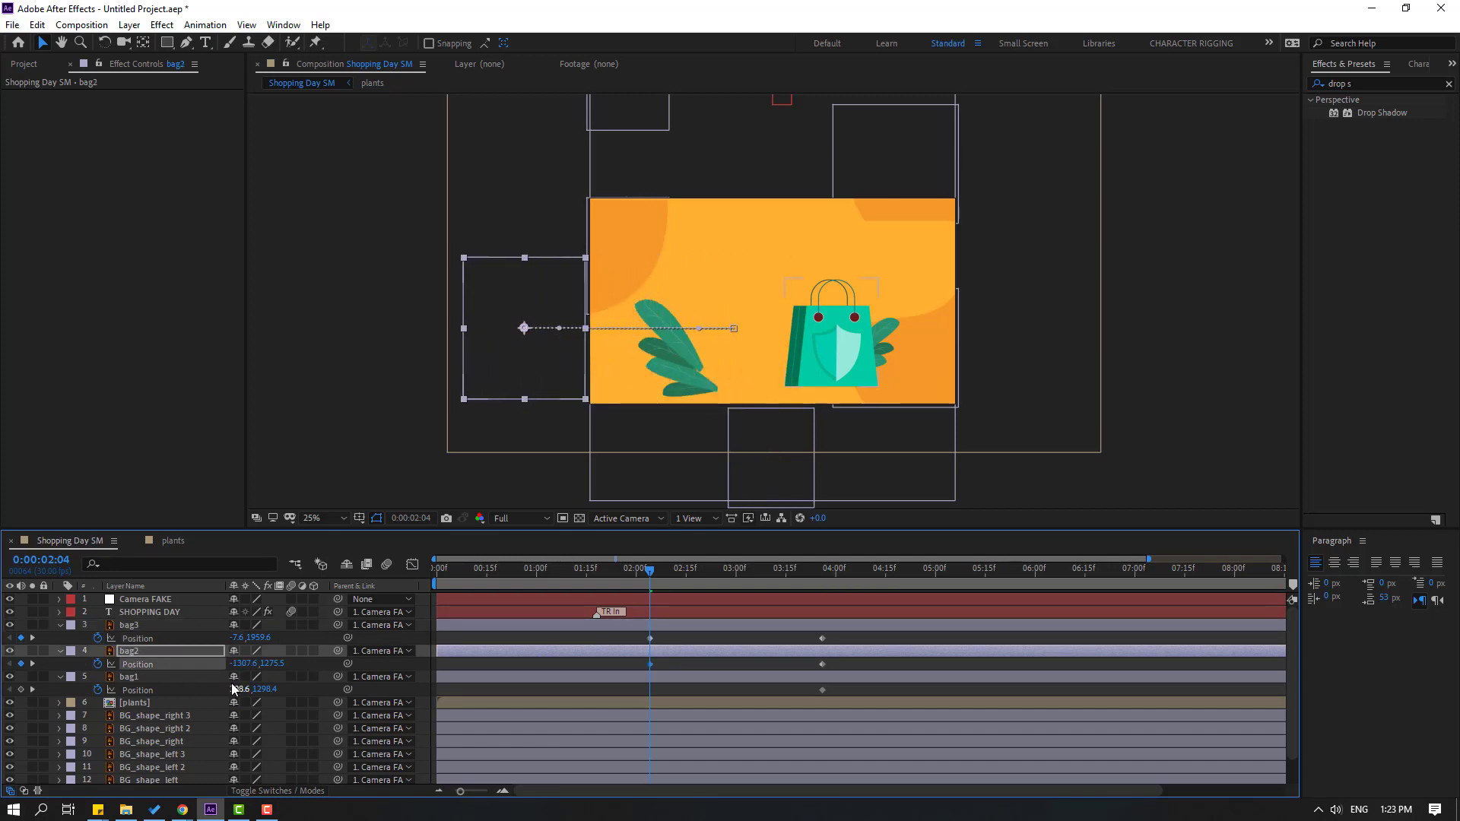
left_click(138, 676)
left_click_drag(241, 689, 313, 696)
mouse_move(646, 582)
left_mouse_down()
mouse_move(778, 581)
mouse_move(651, 590)
left_mouse_up()
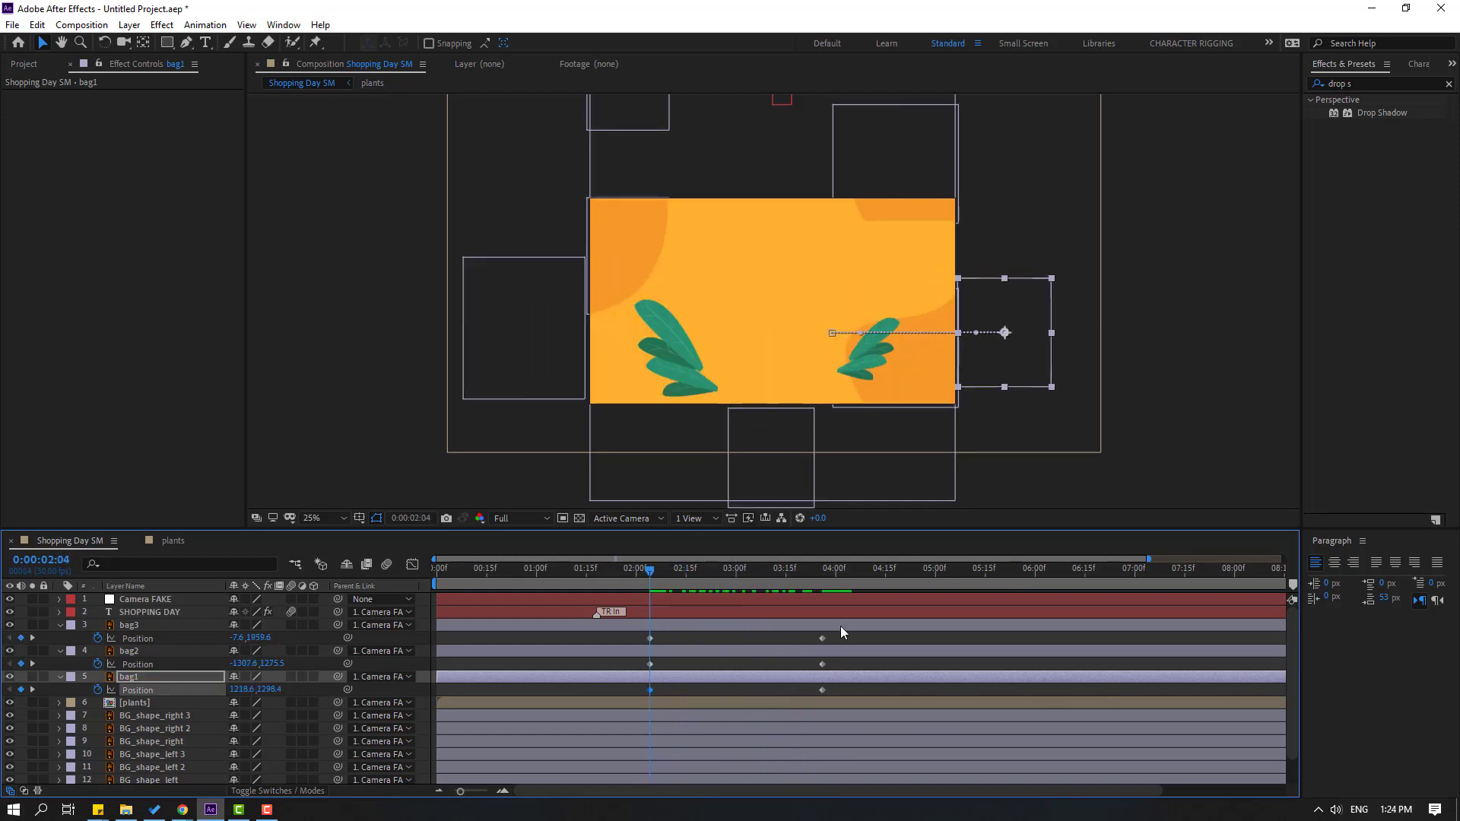
left_click_drag(852, 639, 647, 689)
- Apply Easy Ease to the bag keyframes and strengthen the ease influence in the speed graph
right_click(650, 690)
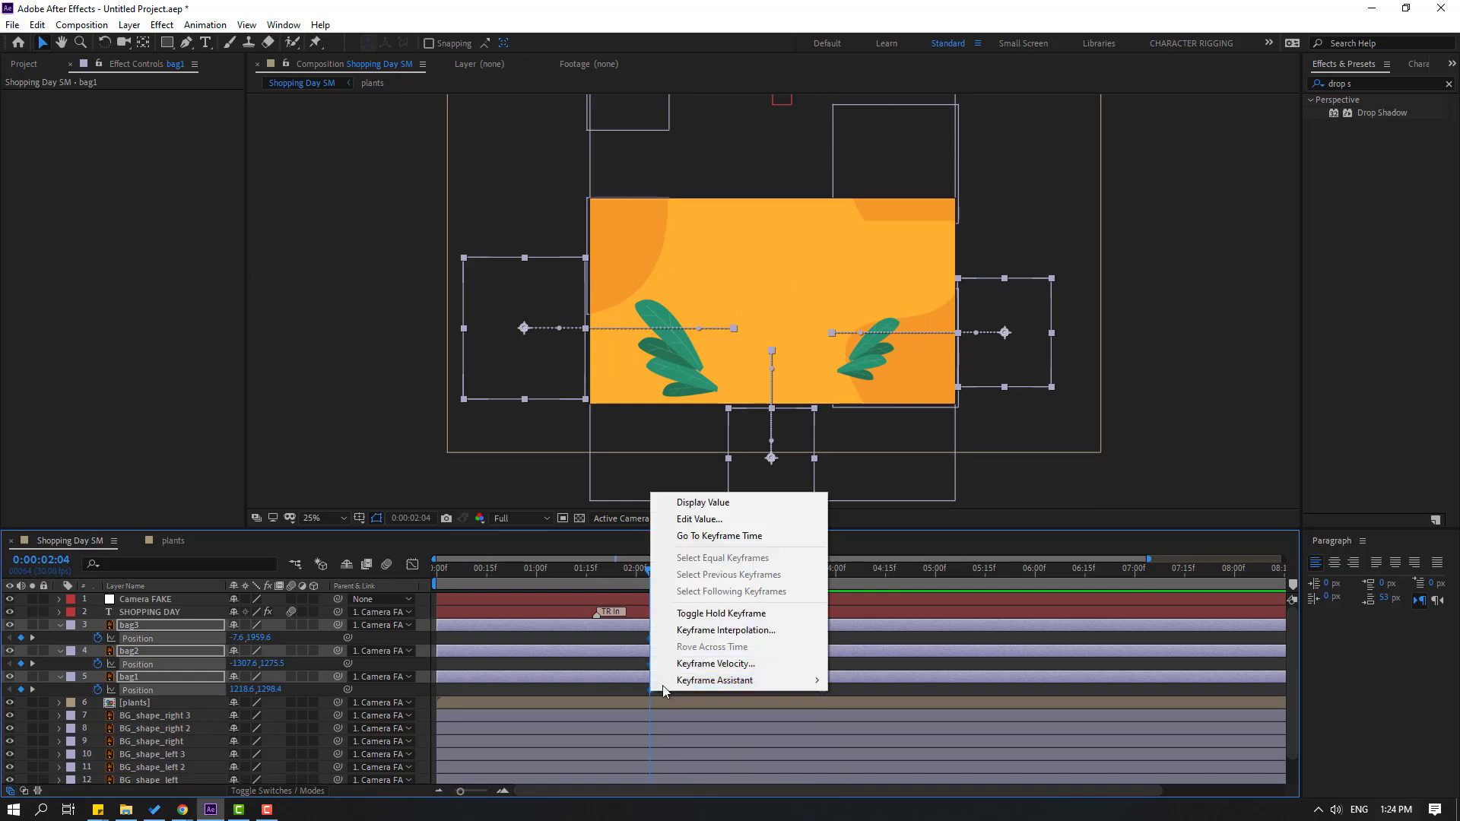
mouse_move(730, 680)
left_click(912, 583)
key("shift+F3")
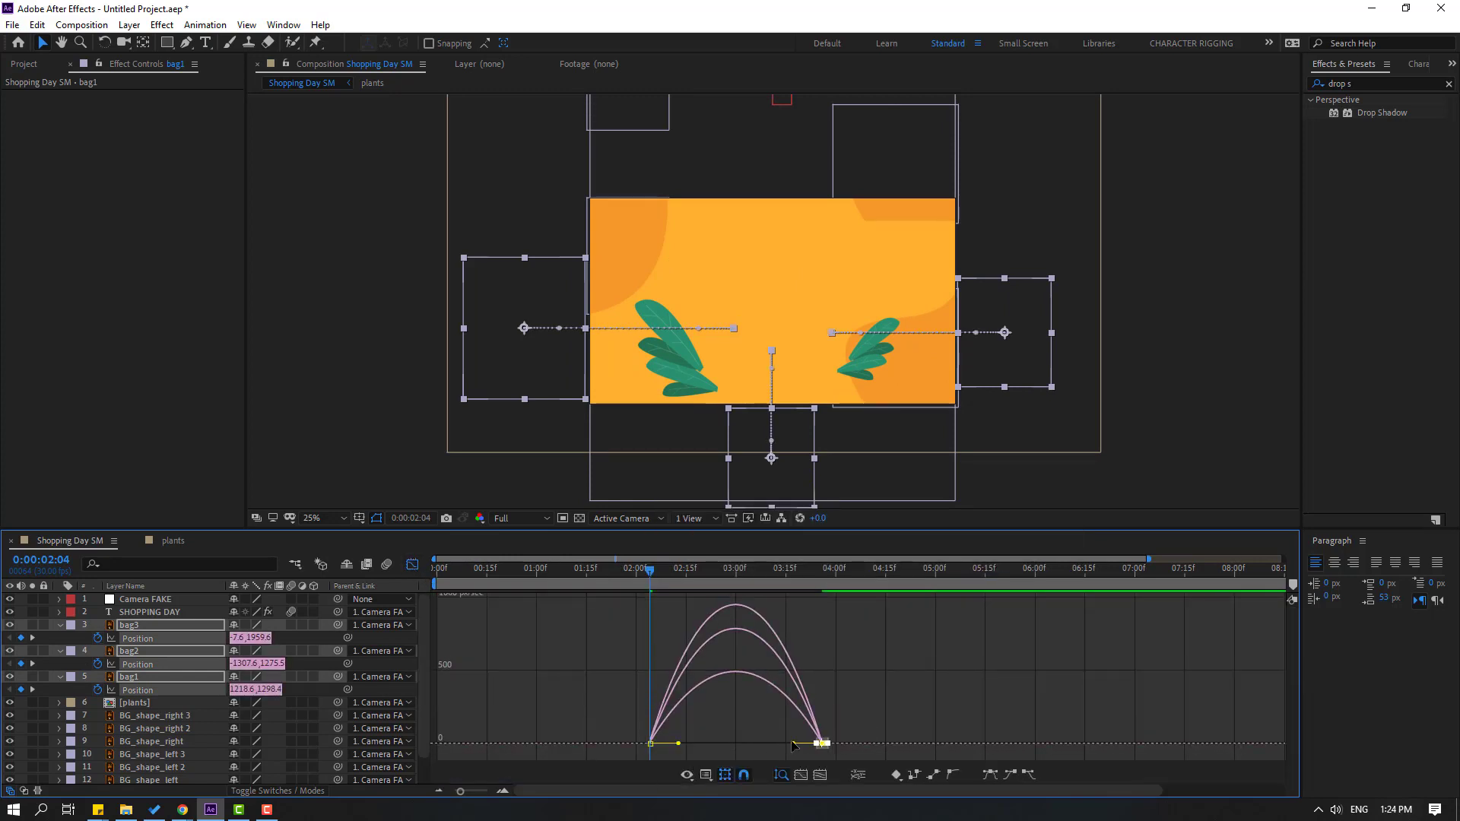
left_click_drag(794, 745, 763, 751)
left_click_drag(630, 724, 694, 752)
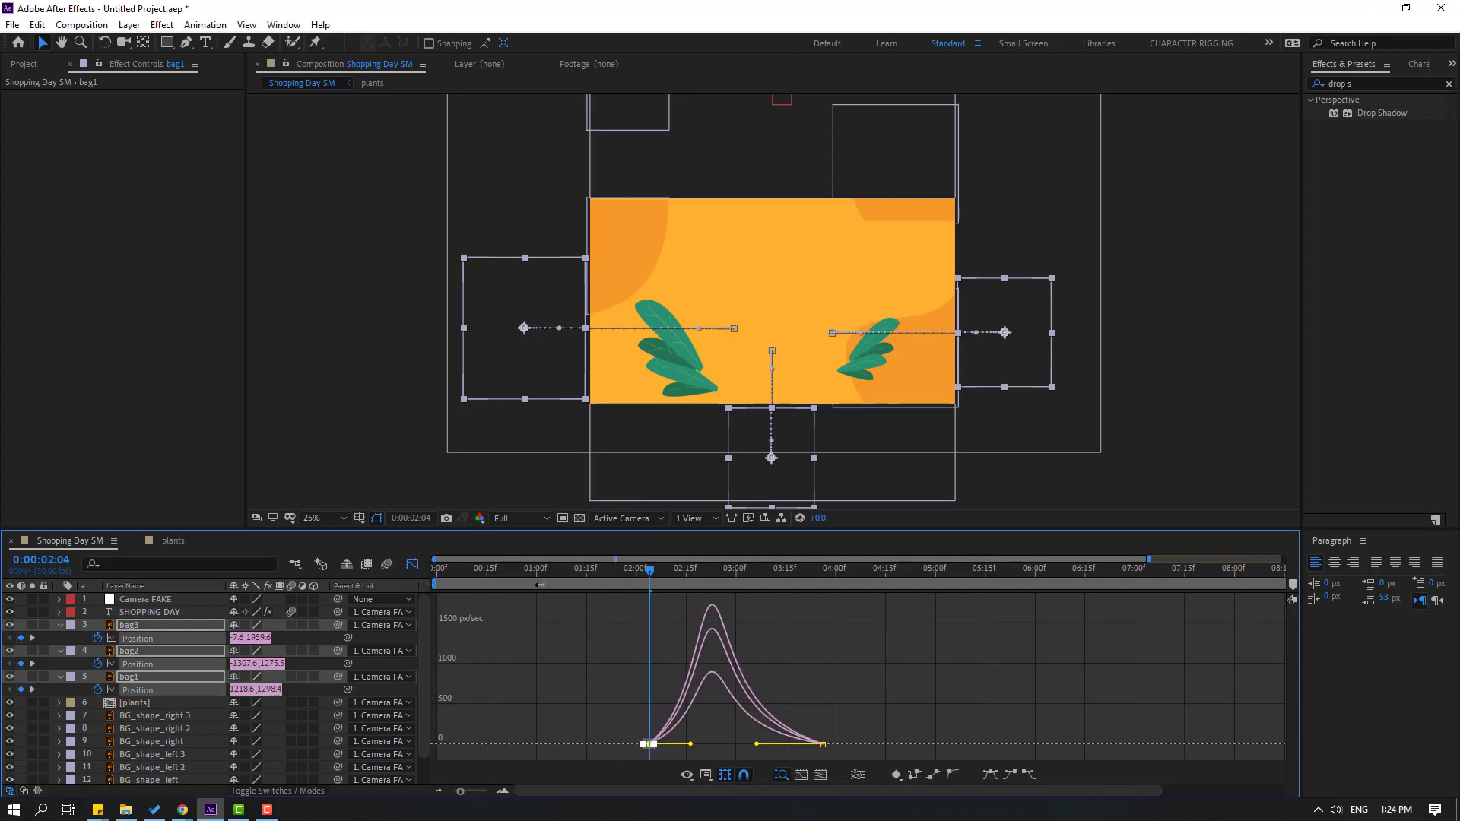
- Extend the work area back to 0:00 and preview the bags' entrance
left_click_drag(539, 585, 621, 584)
key("space")
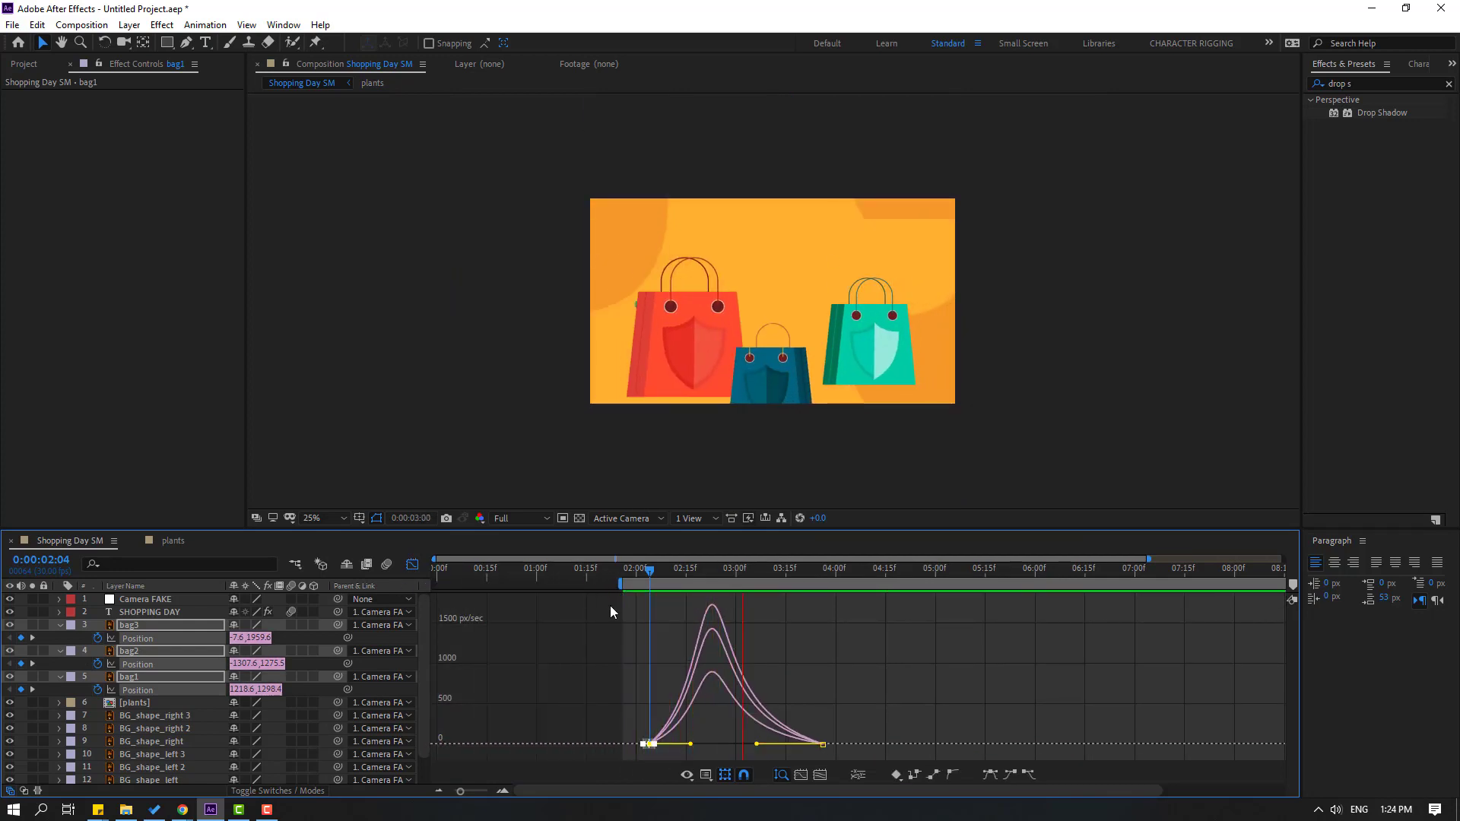
key("space")
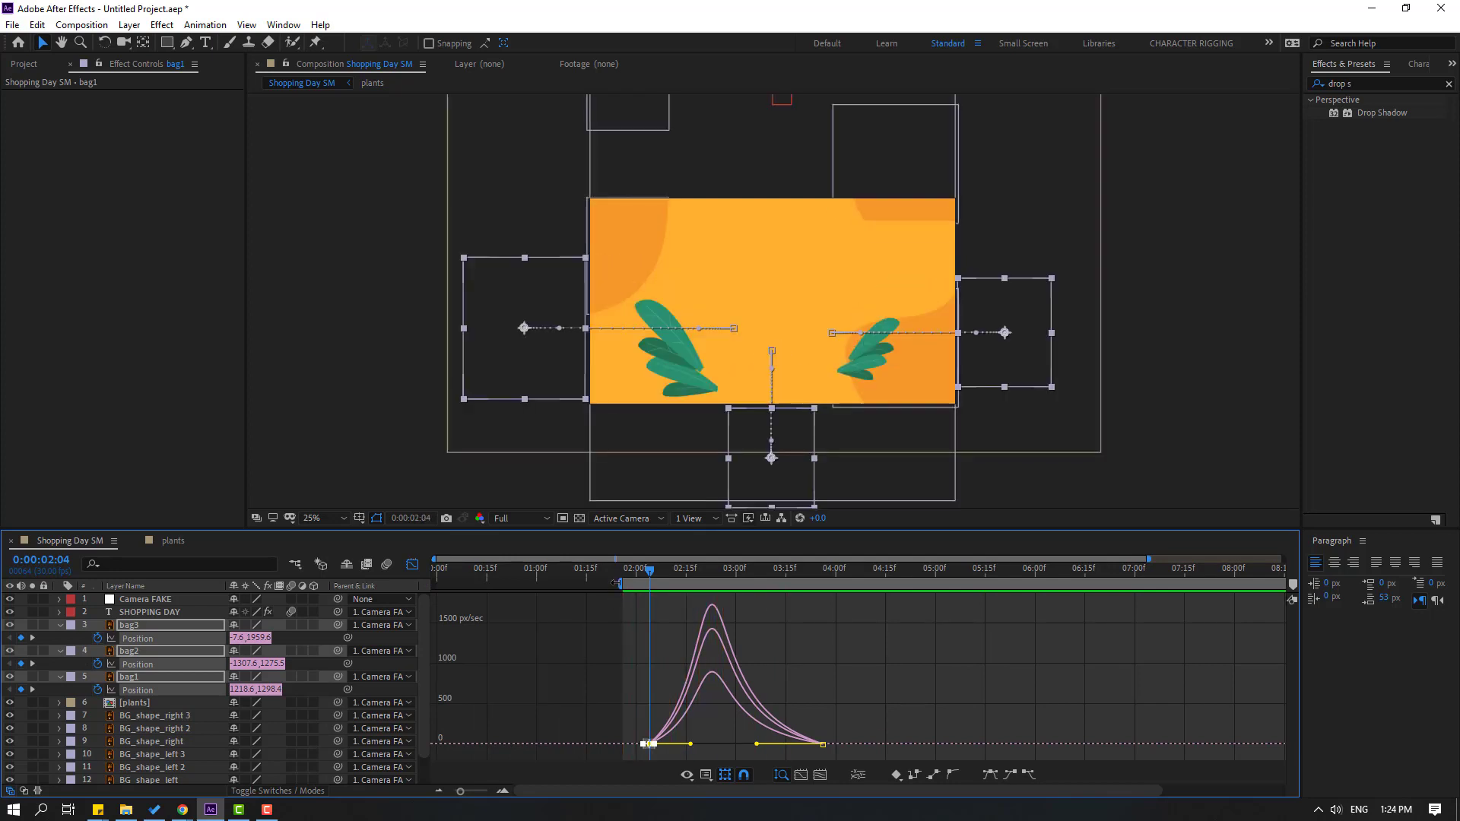
left_click_drag(614, 583, 372, 587)
key("space")
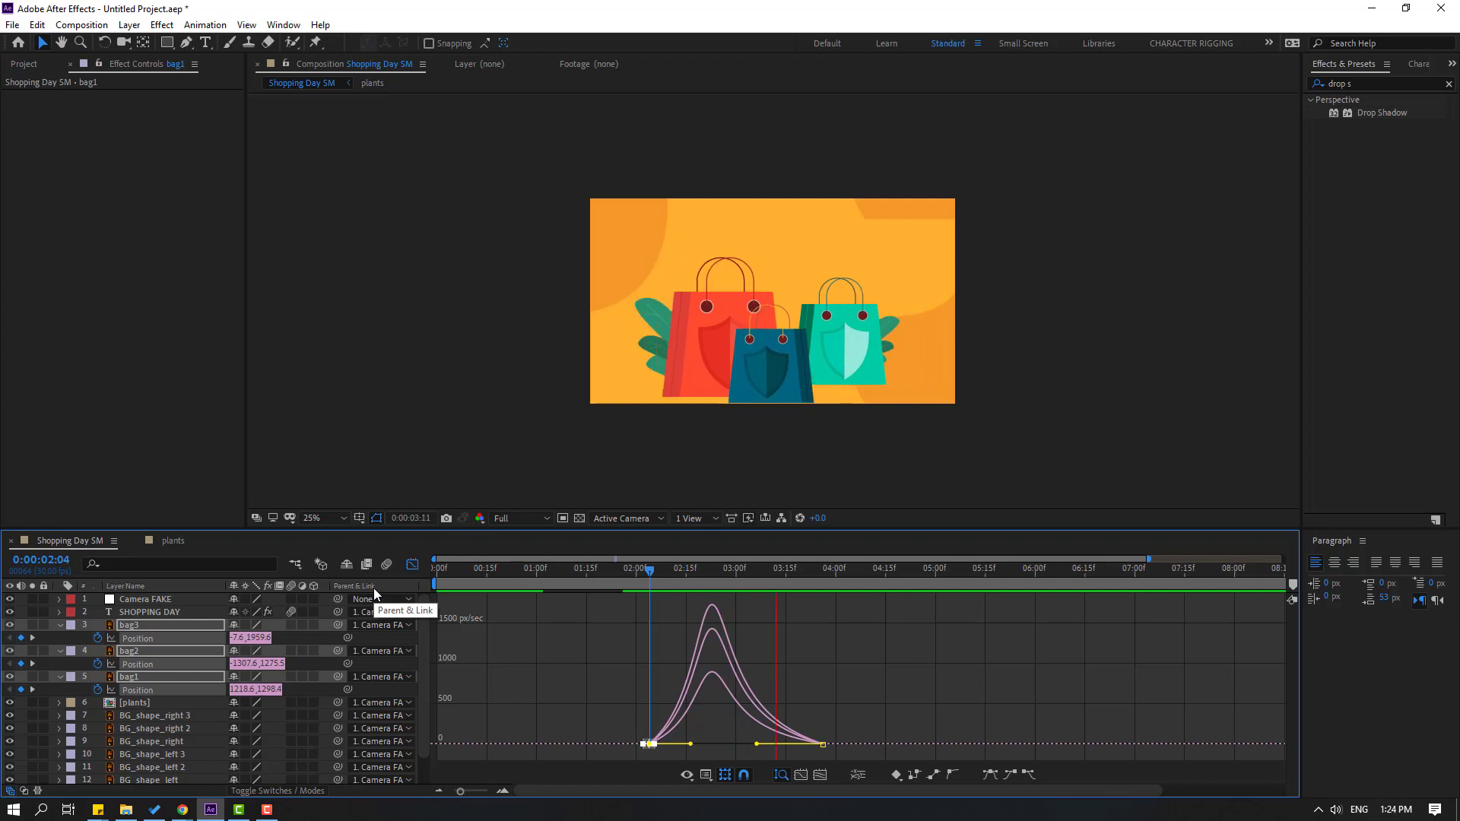
left_click_drag(649, 572, 708, 576)
- Raise the ease influence on both Camera FAKE Position keyframes to about 77% and preview
left_click(412, 565)
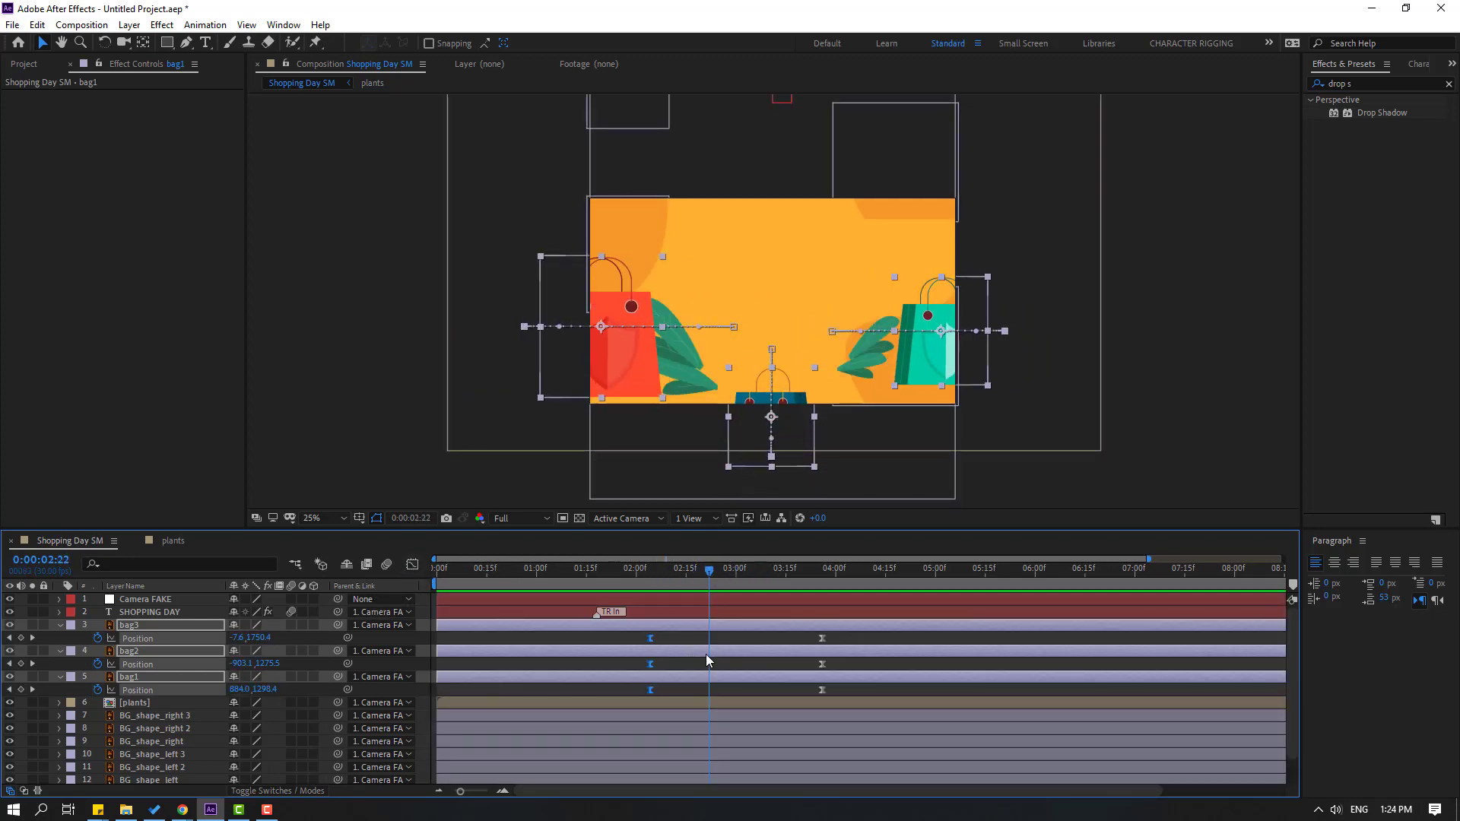
left_click_drag(837, 638, 634, 693)
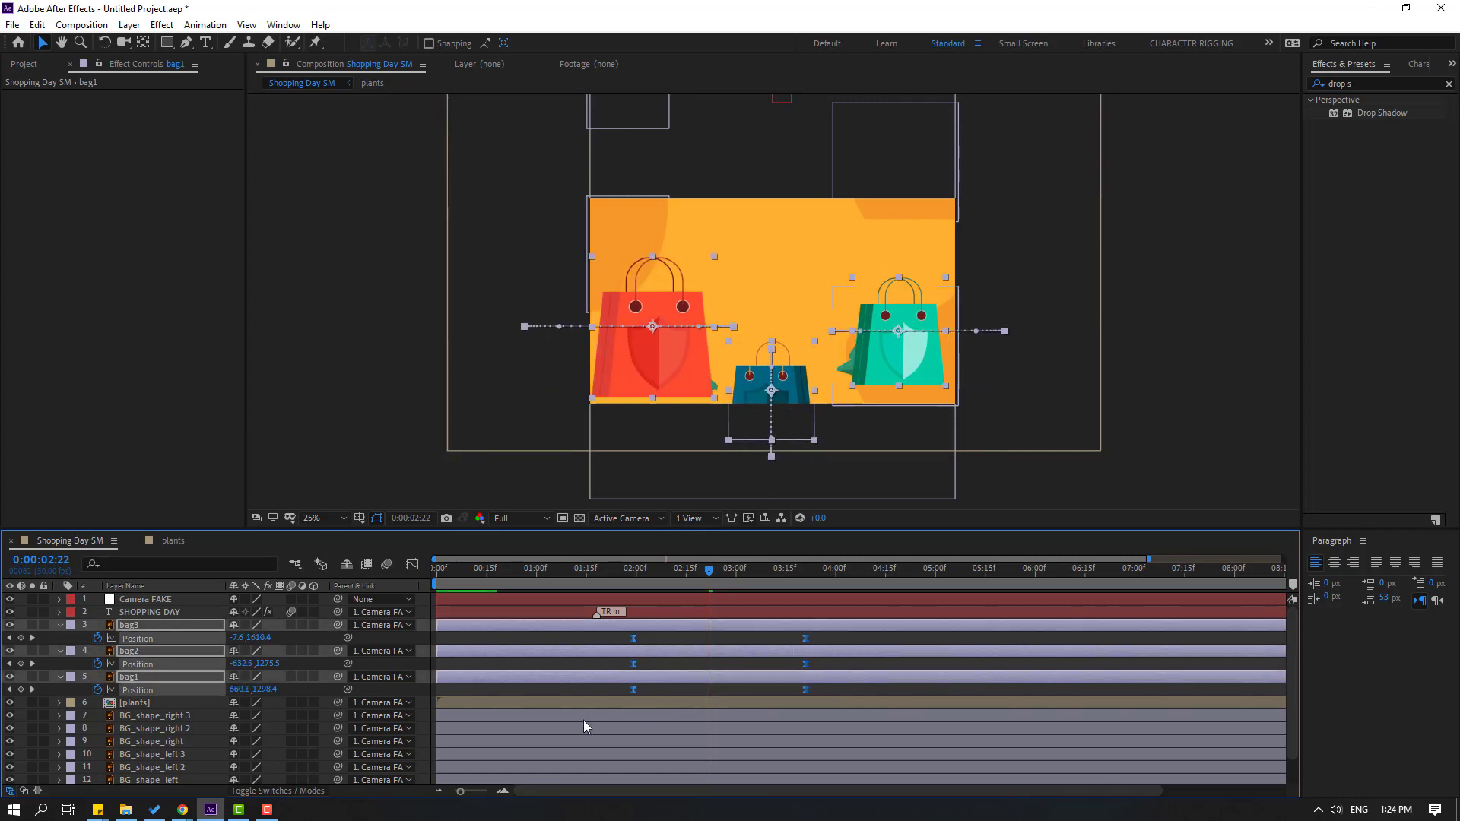
left_click(145, 599)
key("p")
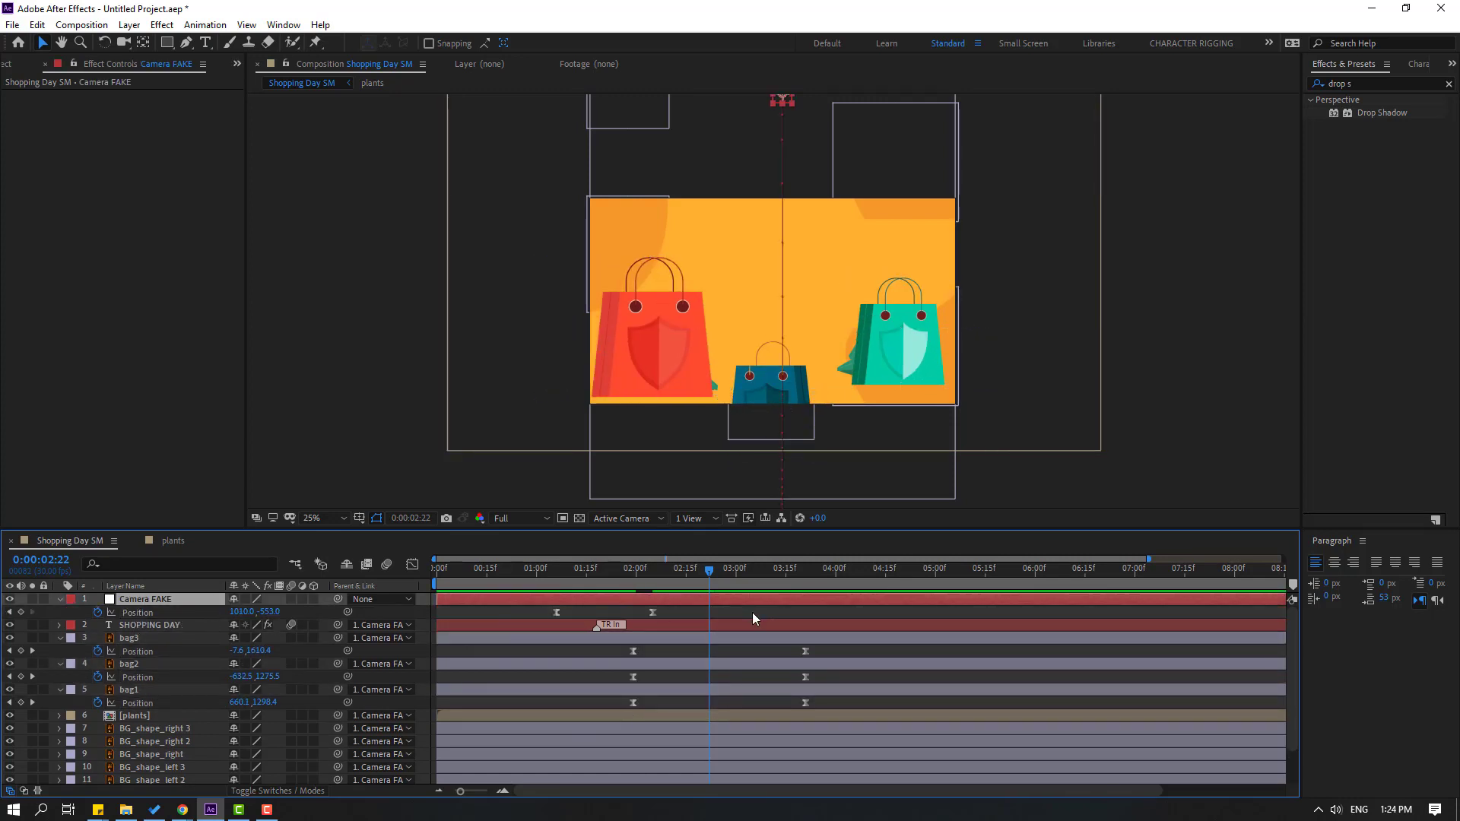
left_click_drag(686, 609, 541, 622)
key("shift+F3")
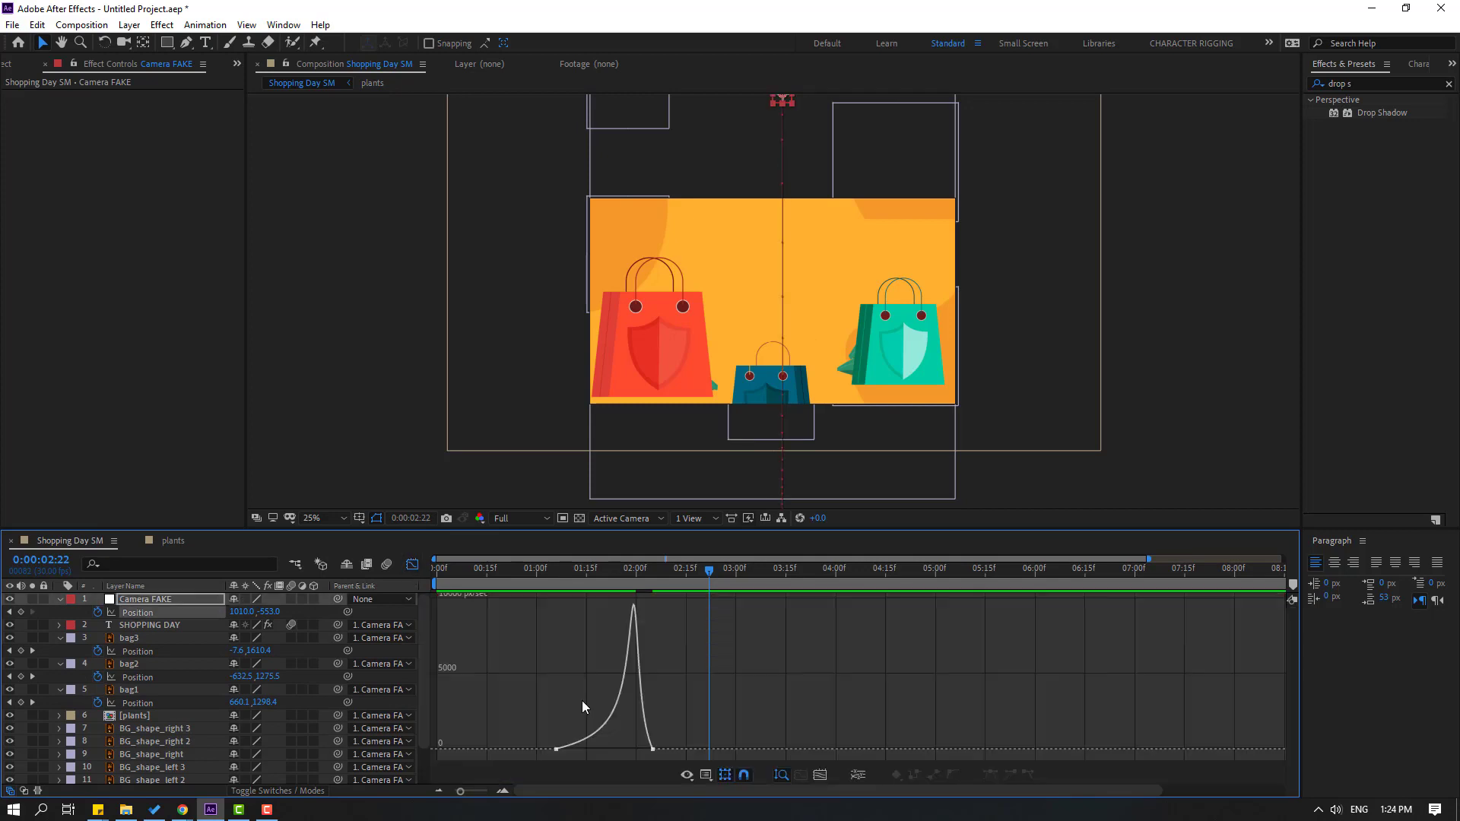
left_click_drag(630, 752, 595, 750)
key("space")
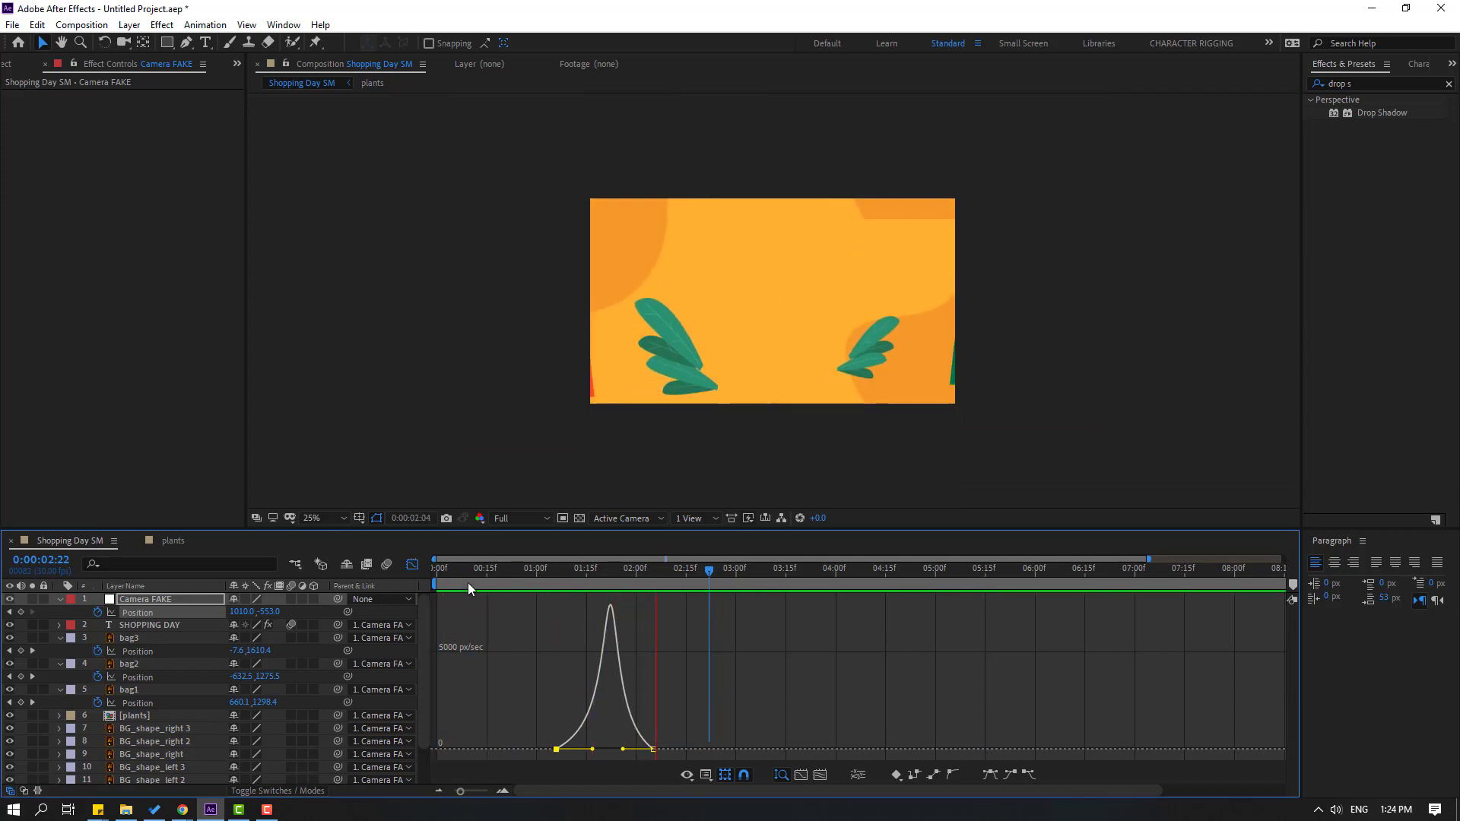
- Move Camera FAKE's end Position keyframe later, to around 3 seconds, and preview
left_click(412, 564)
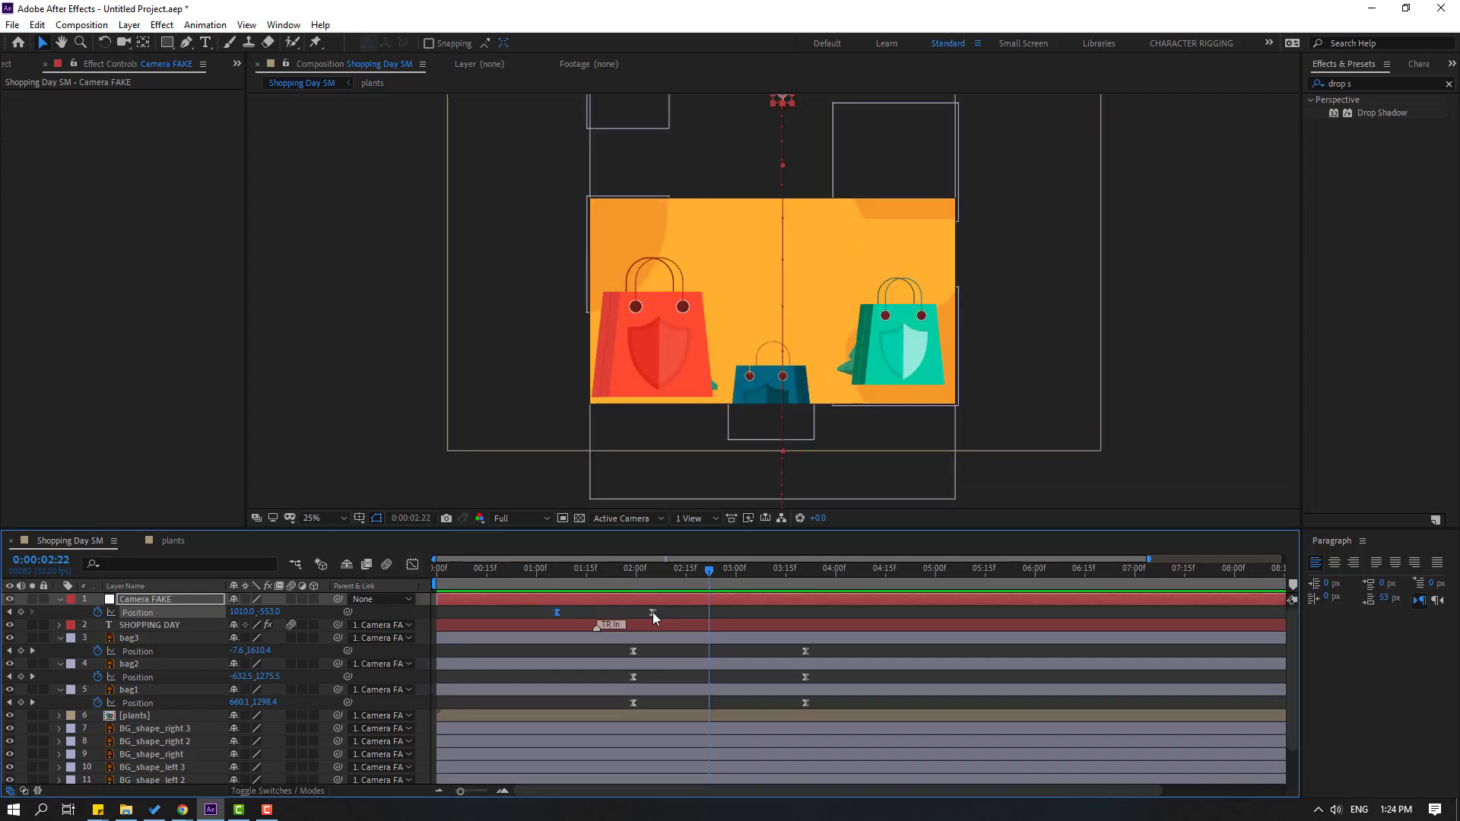
left_click_drag(654, 615, 770, 616)
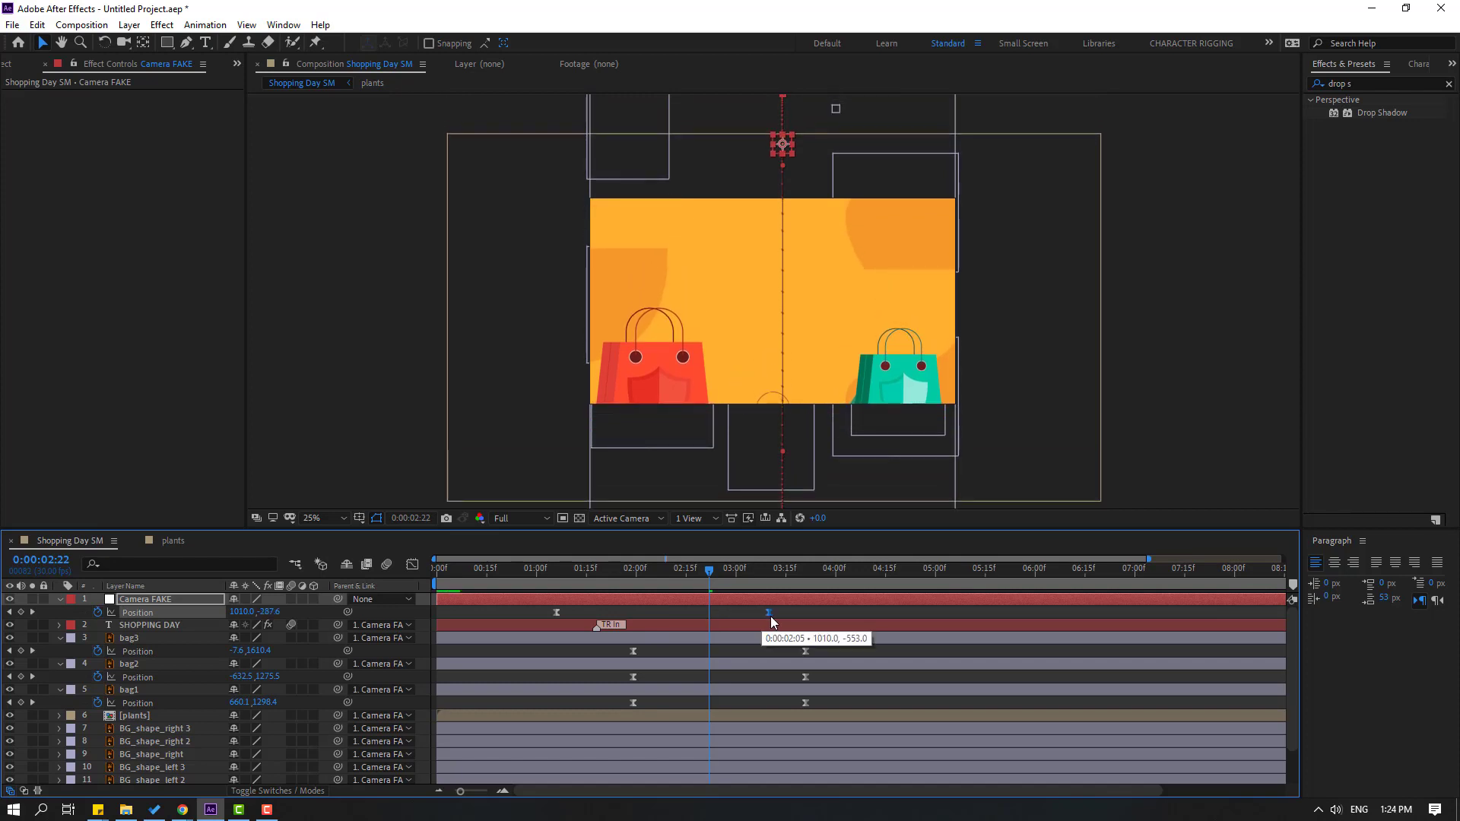
key("space")
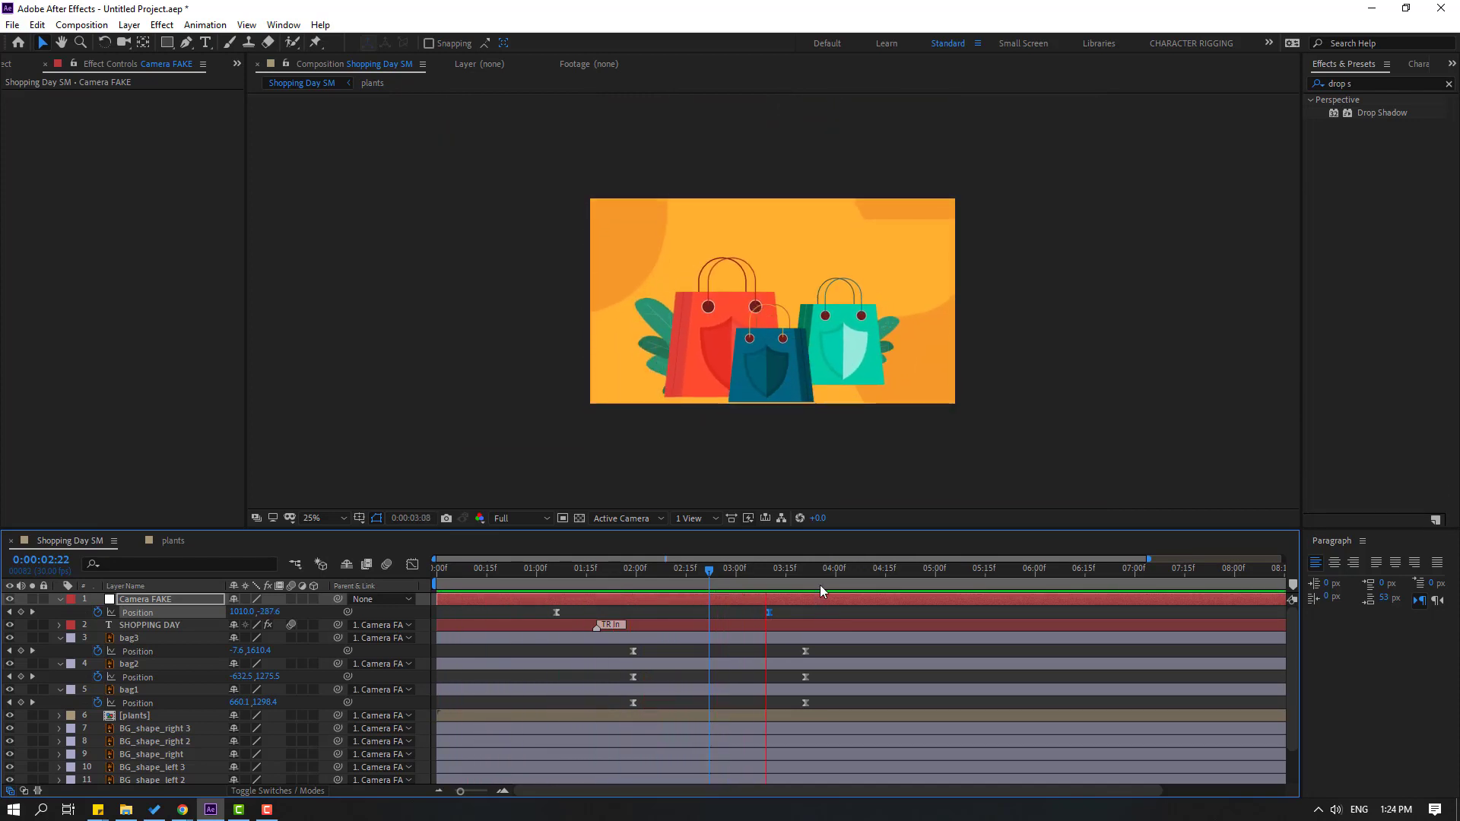
- Shift the bag keyframes slightly earlier and move Camera FAKE's end keyframe to about 2:23
left_click(698, 568)
left_click_drag(819, 645, 603, 705)
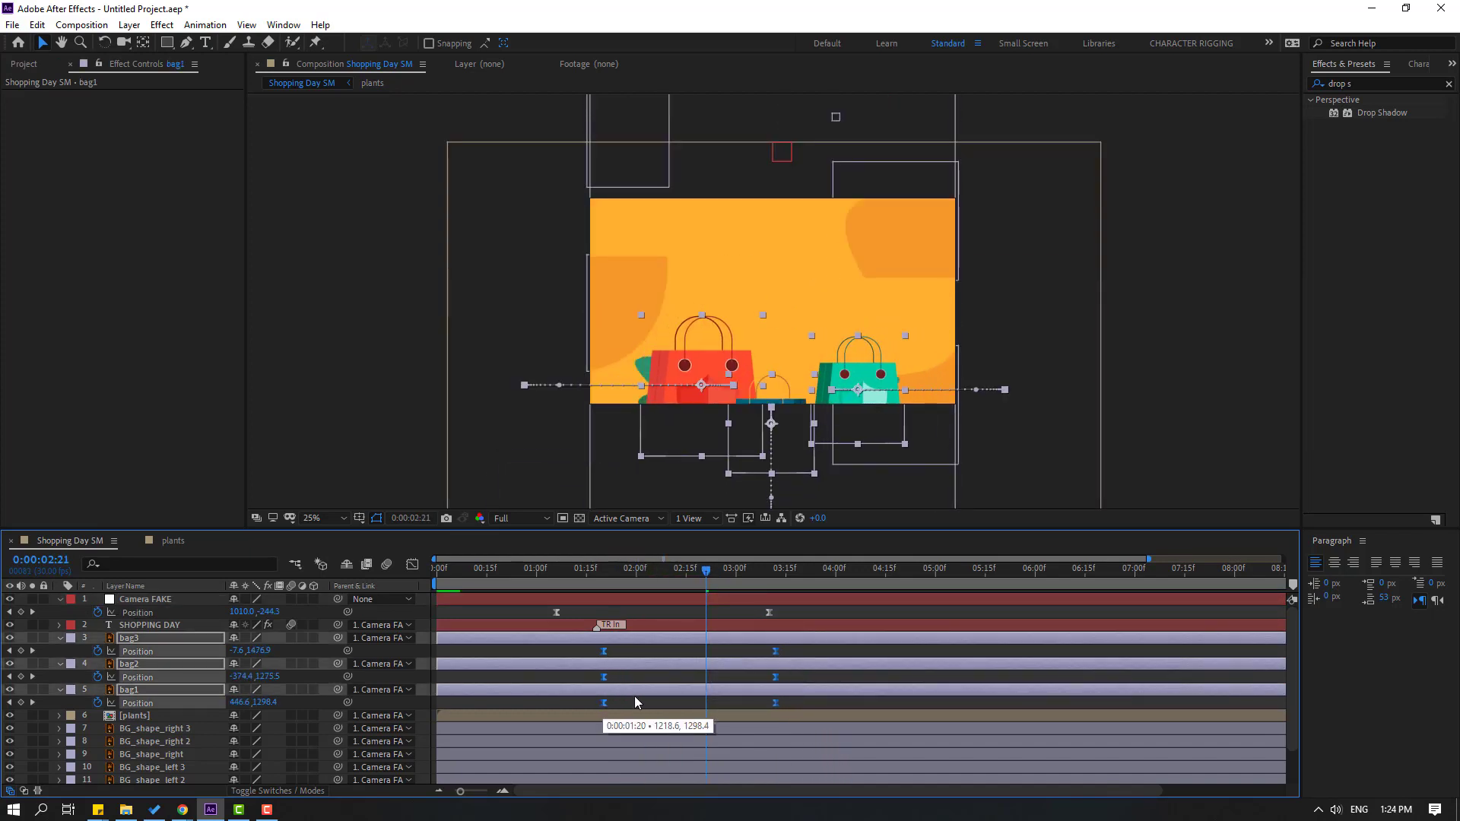
key("space")
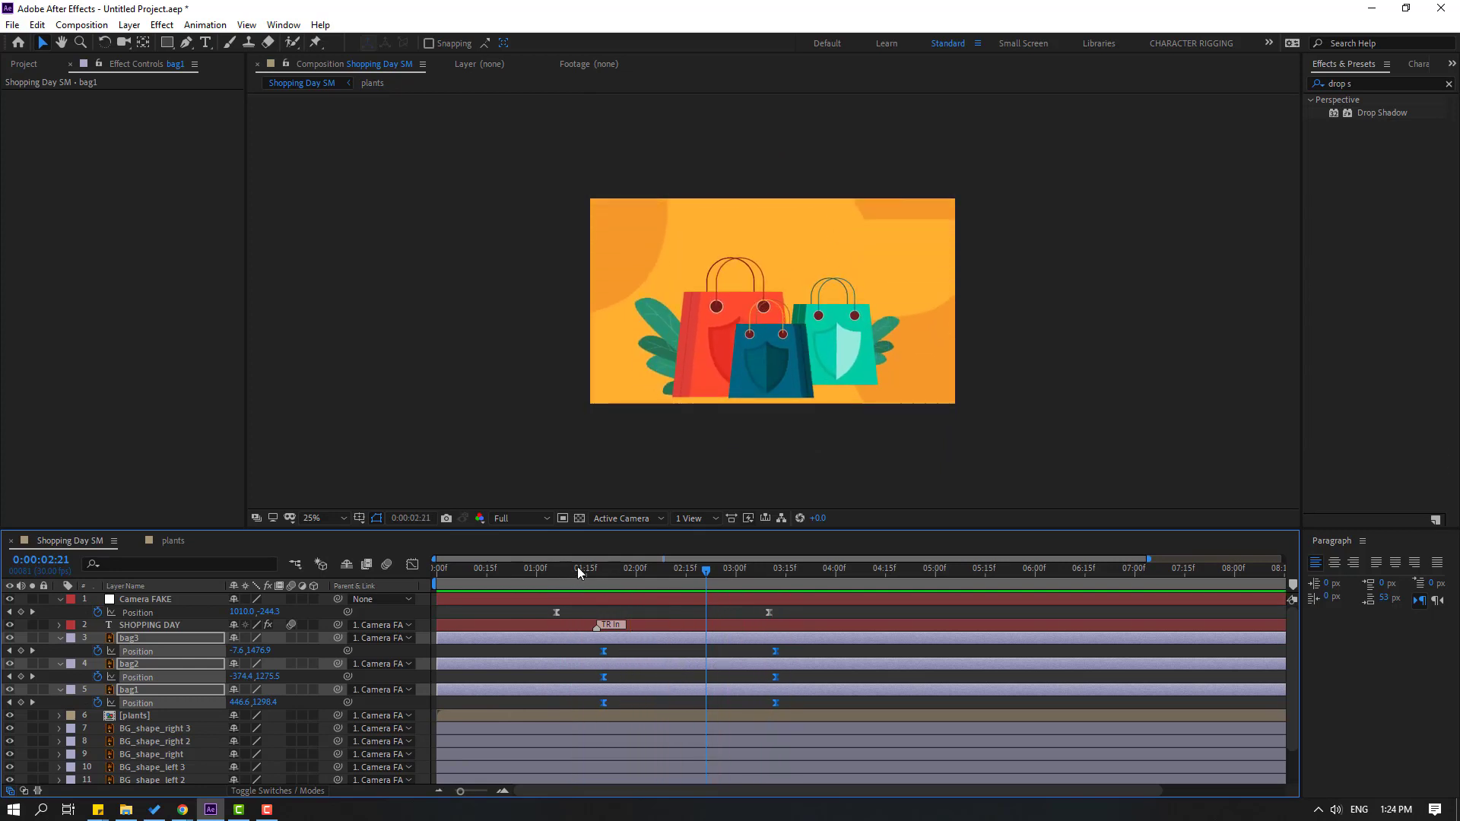
left_click_drag(577, 567, 655, 567)
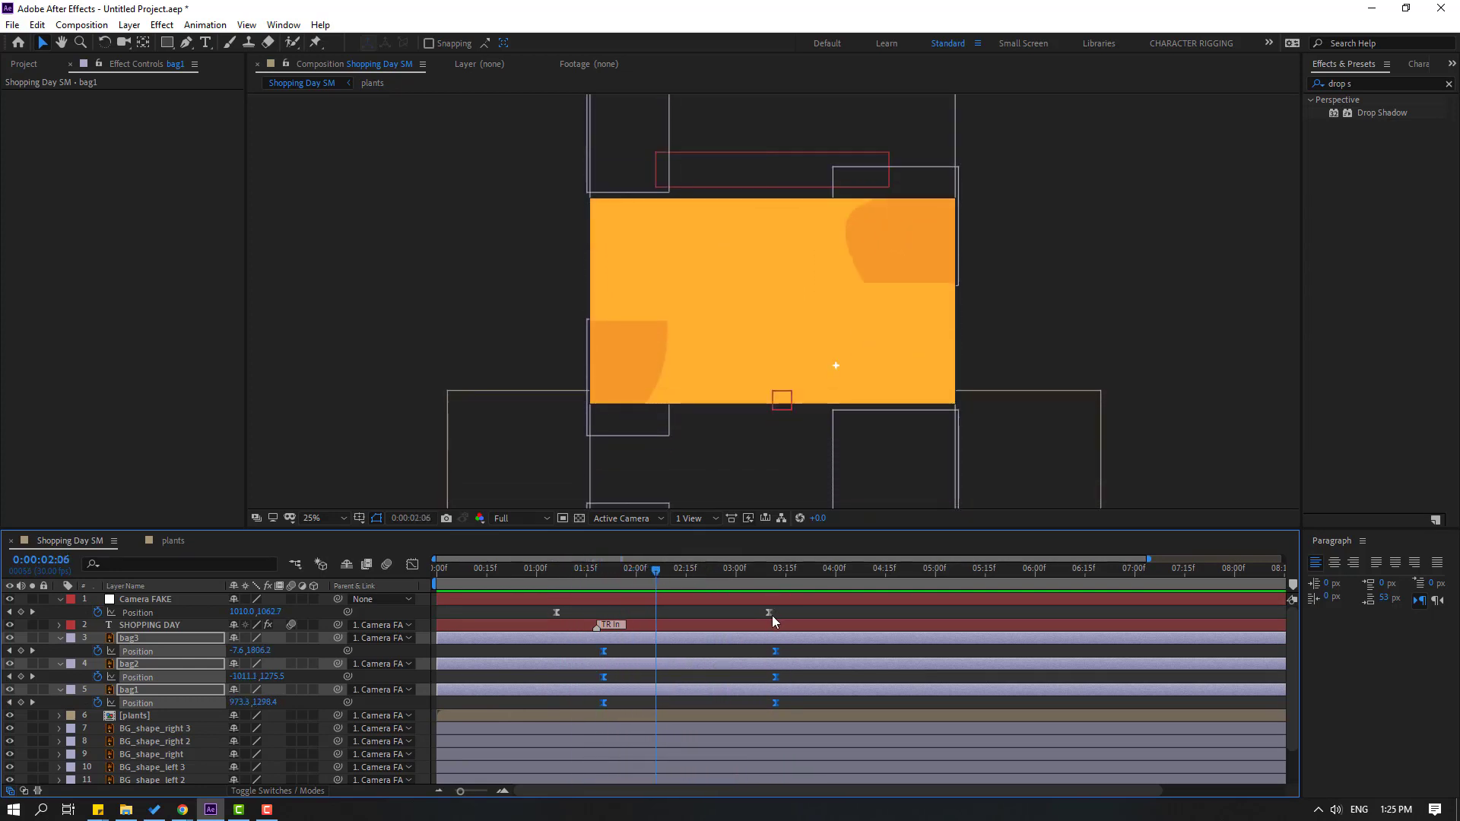
left_click_drag(768, 613, 716, 614)
key("space")
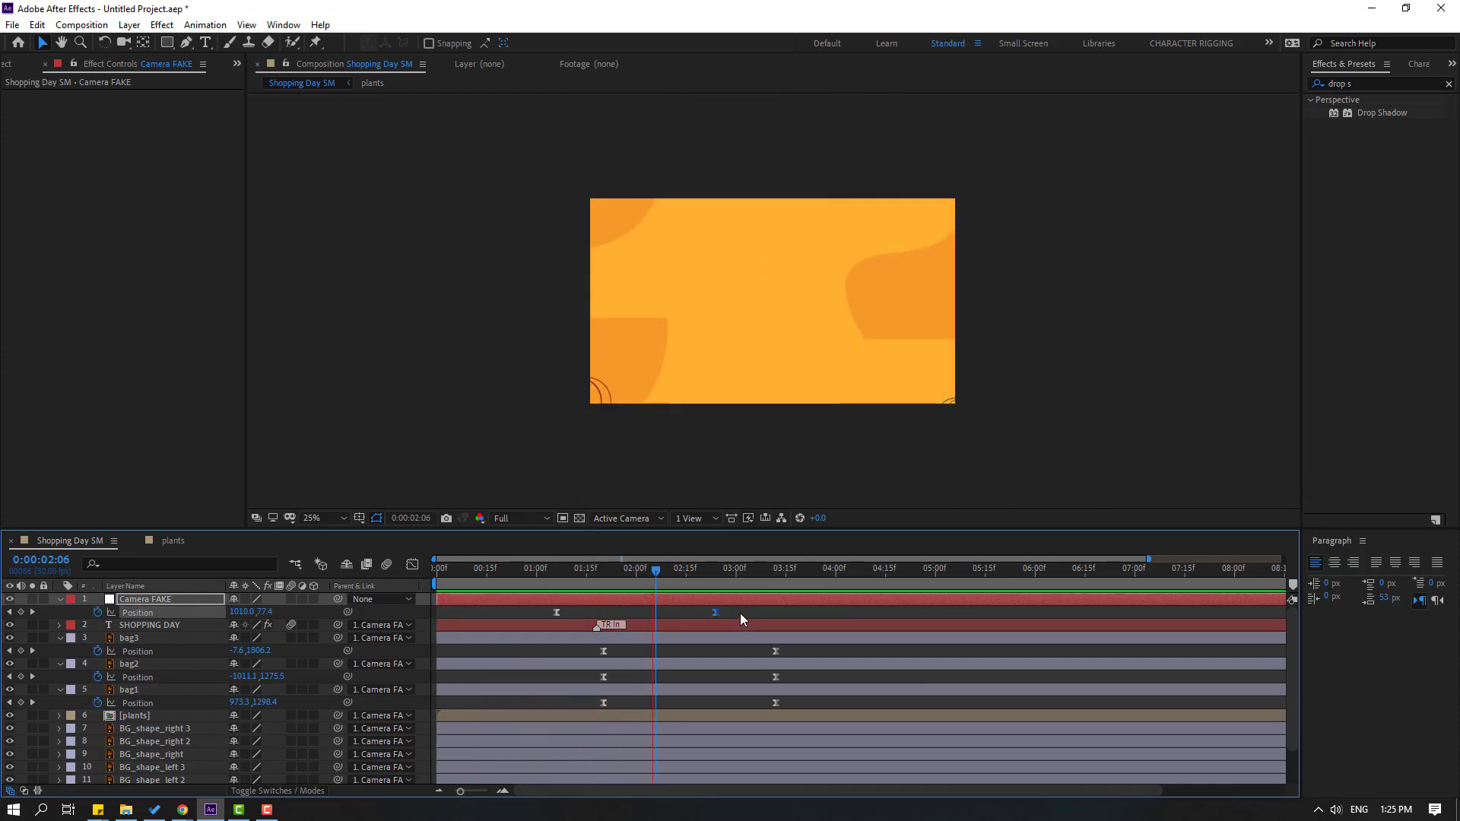
- Check the bags landing around 3:09, then open the plants precomp
left_click(716, 569)
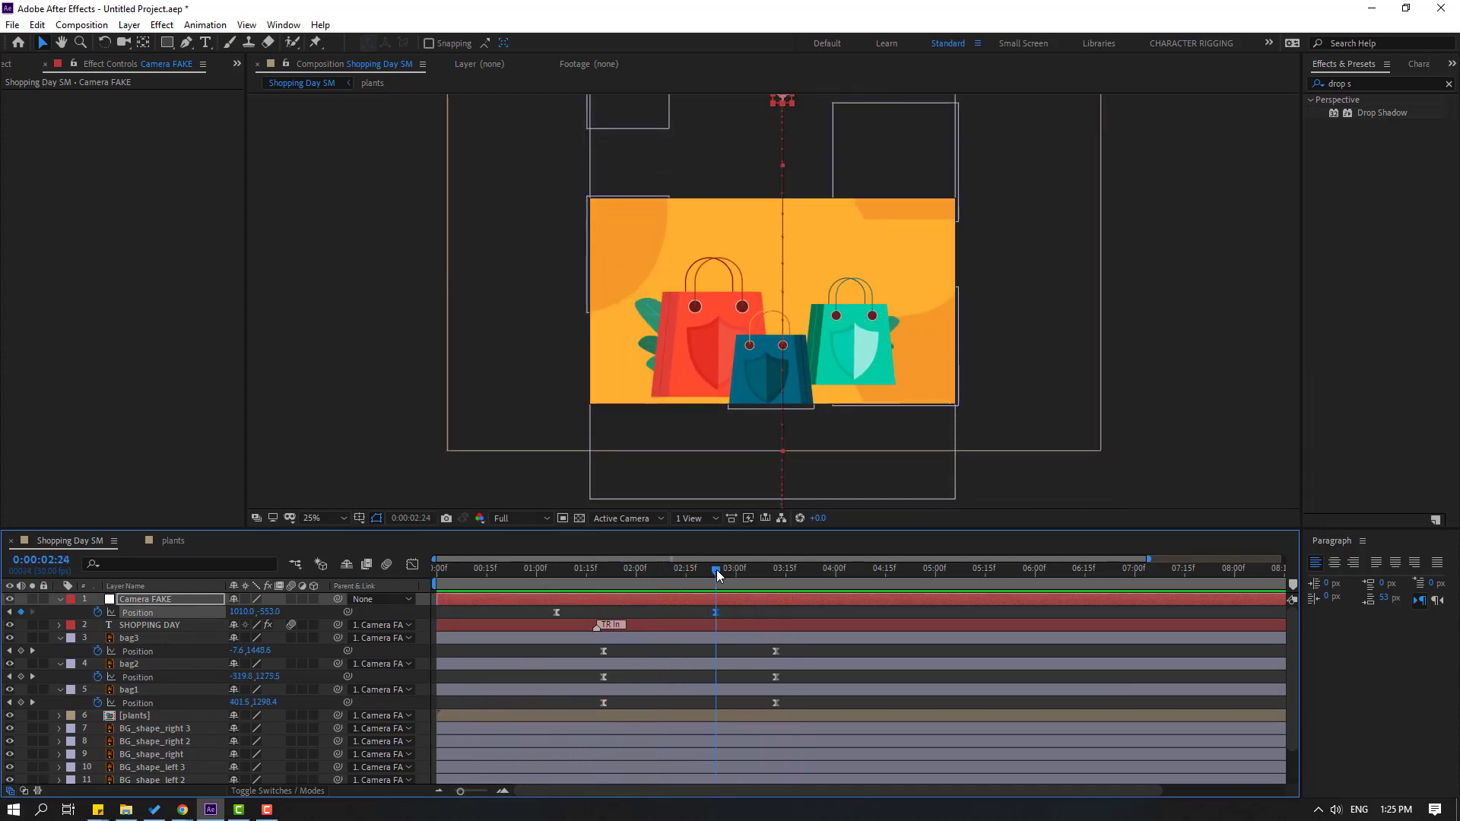
left_click_drag(717, 569, 765, 571)
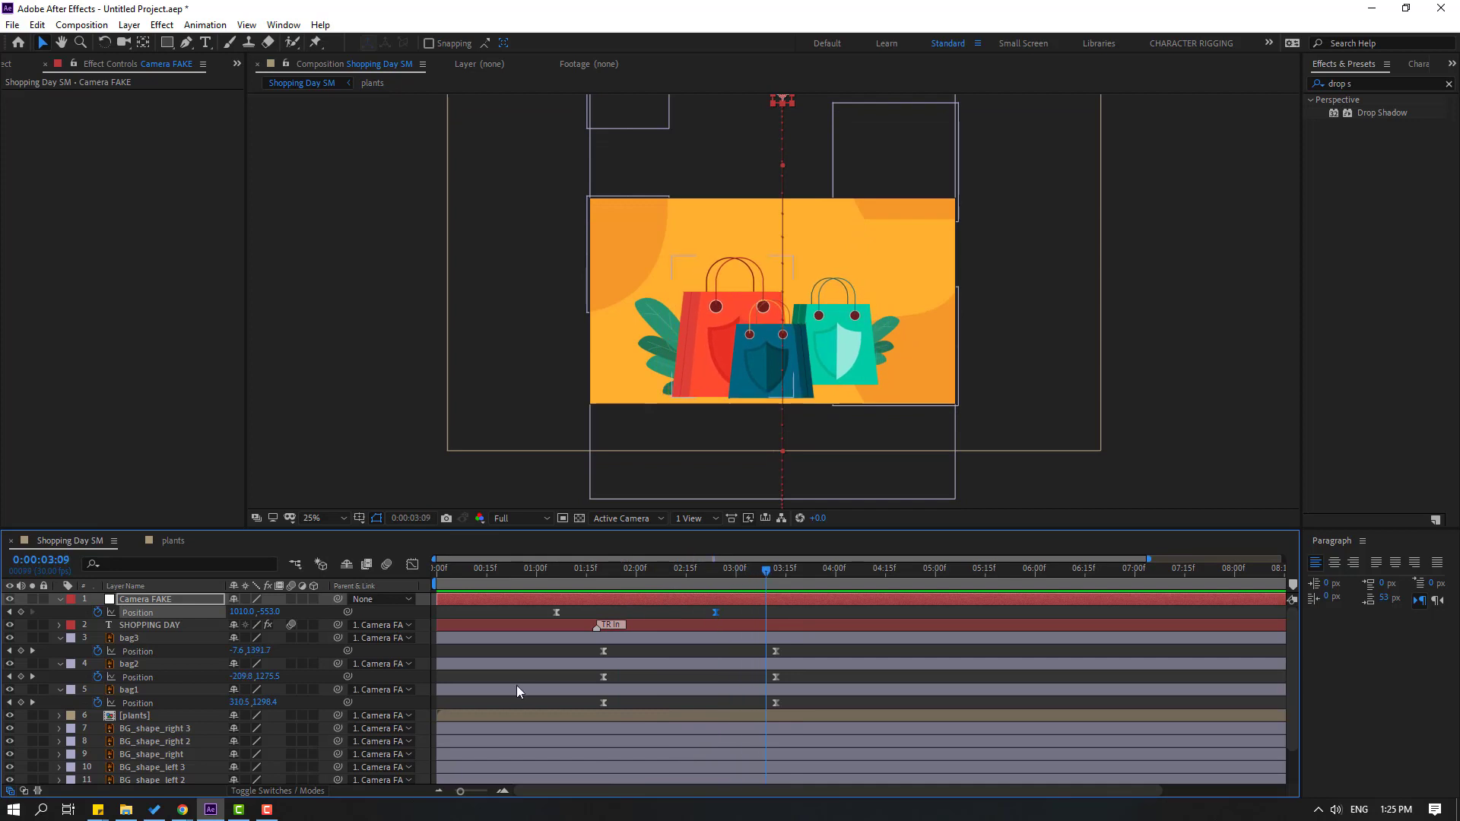
double_click(138, 717)
- Move the anchor points of leaves p8 and p7 to their leaf tips using Pan Behind
scroll(714, 378, "up", 2)
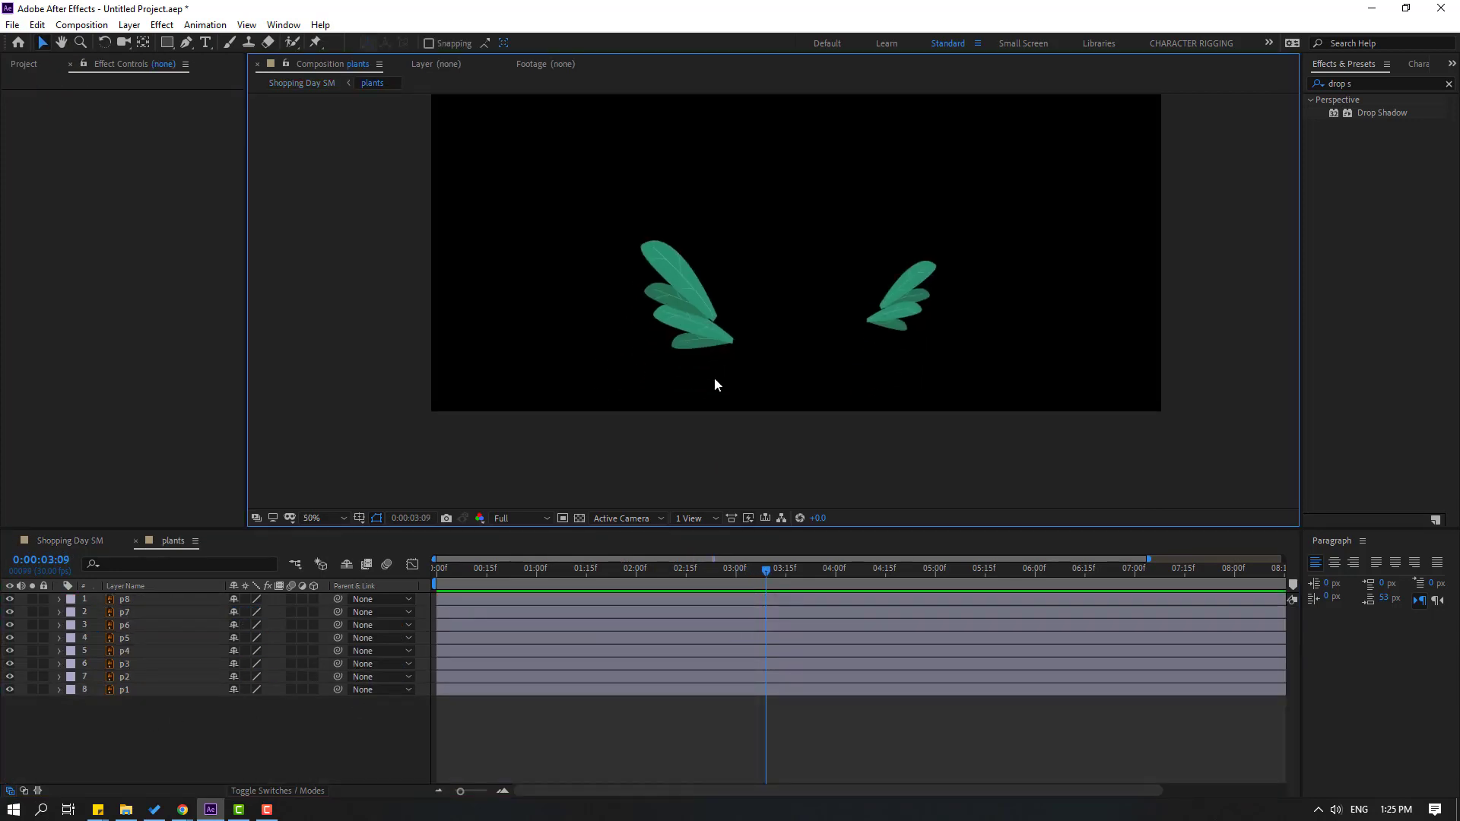
left_click(605, 251)
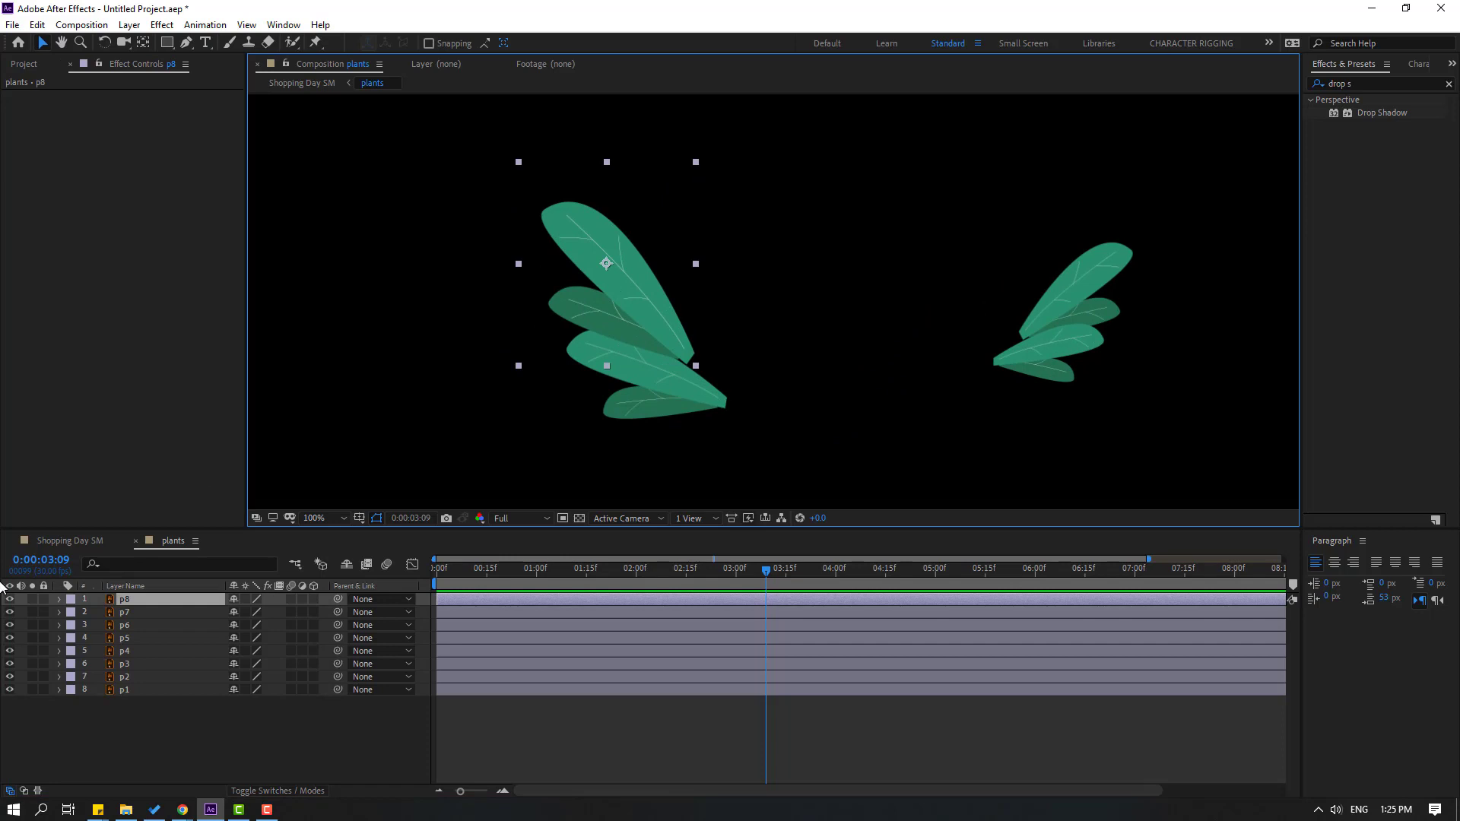
left_click(9, 605)
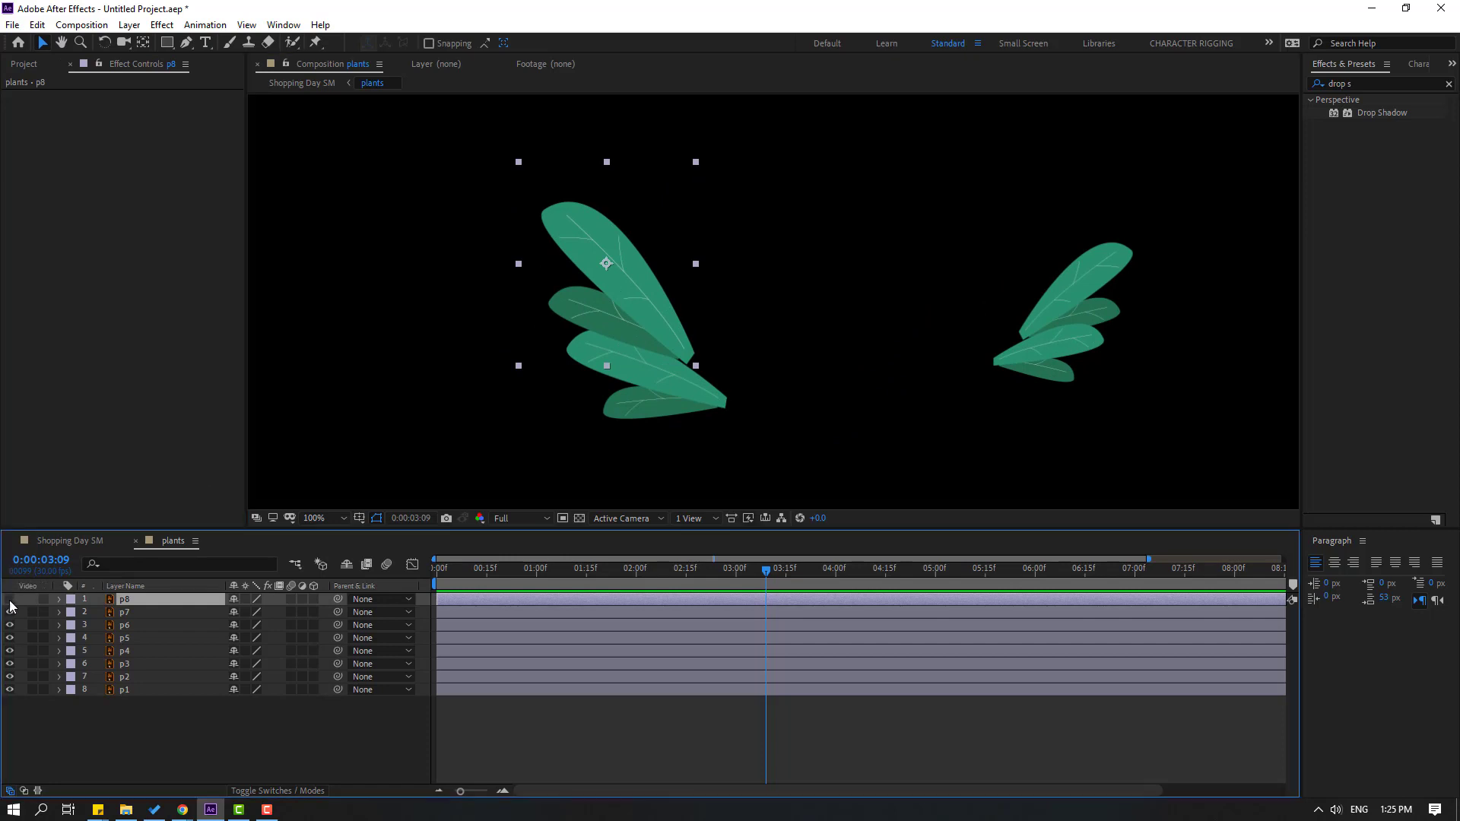
left_click(143, 43)
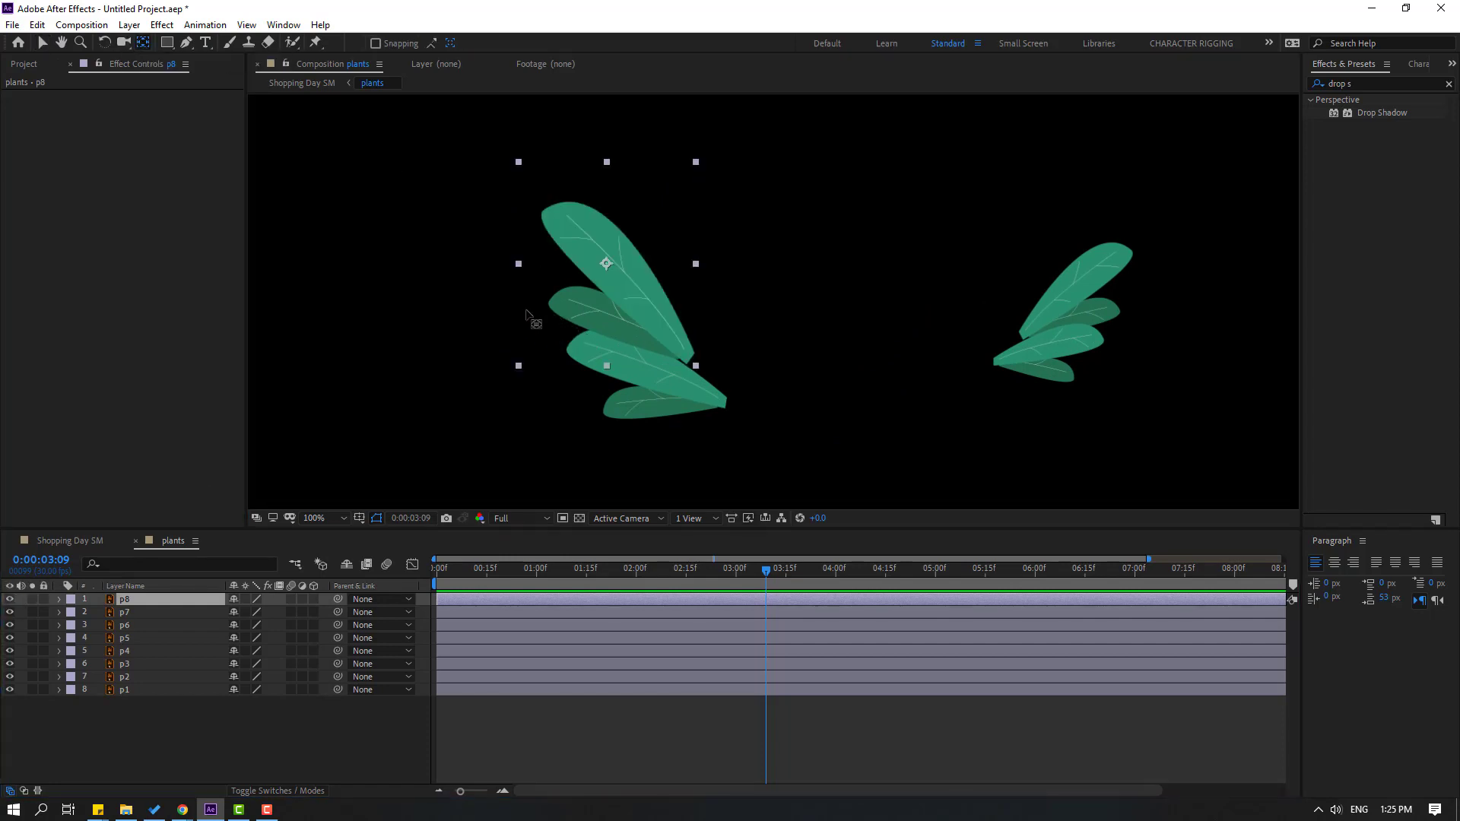
left_click_drag(599, 270, 624, 280)
left_click_drag(679, 353, 686, 363)
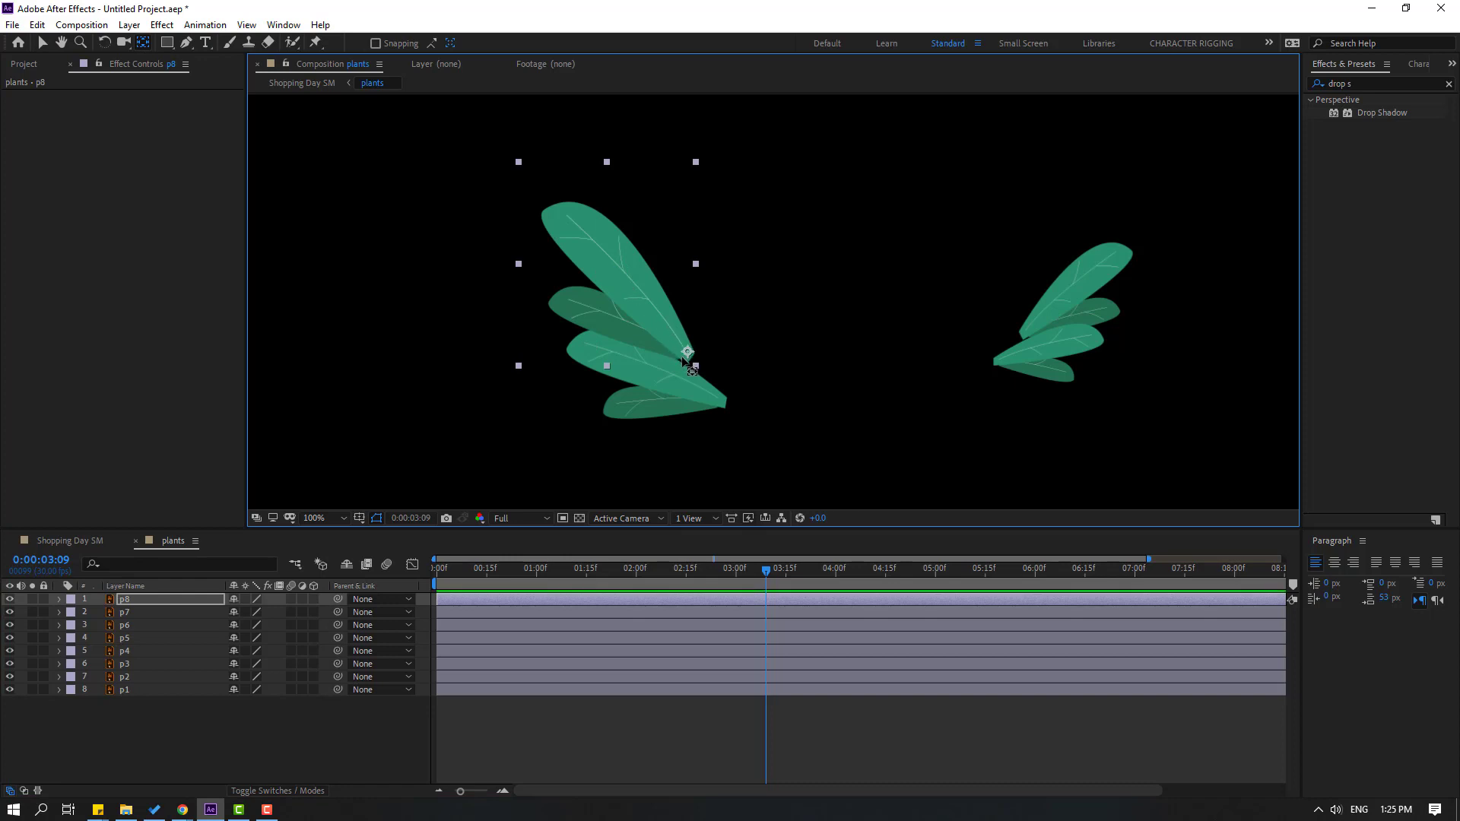
key("v")
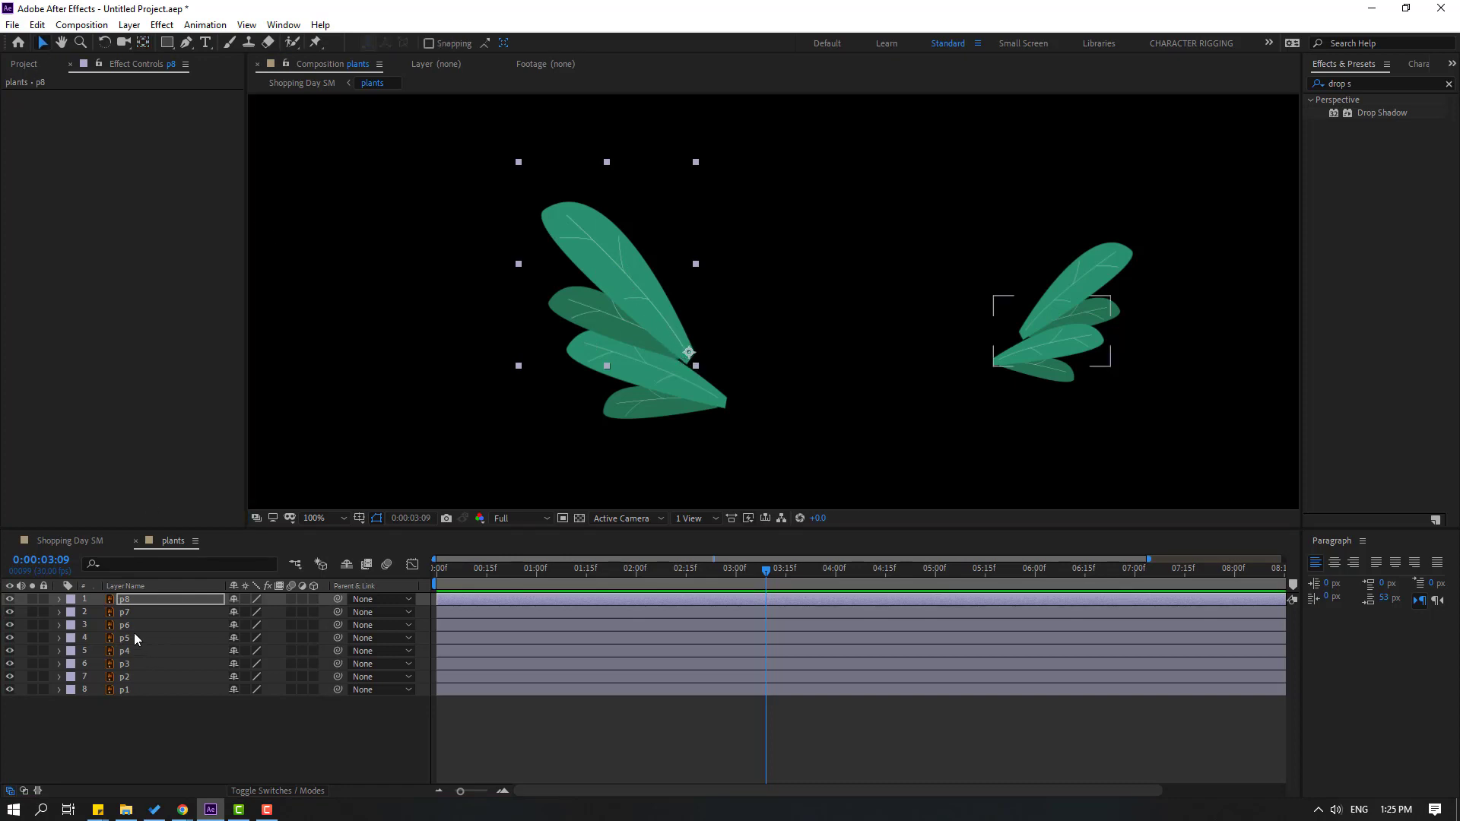
left_click(131, 612)
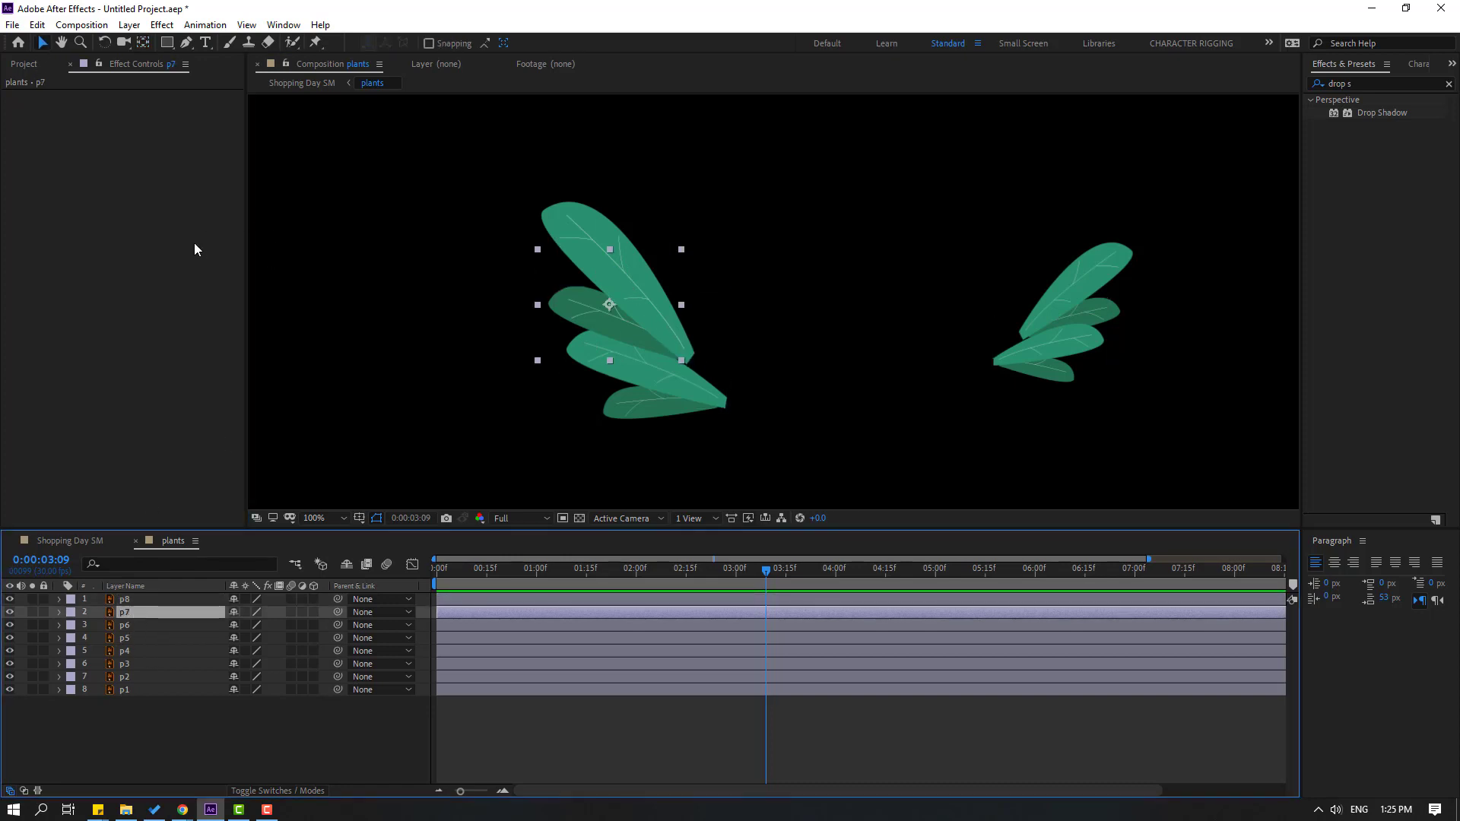
left_click(32, 612)
left_click(32, 625)
left_click(32, 625)
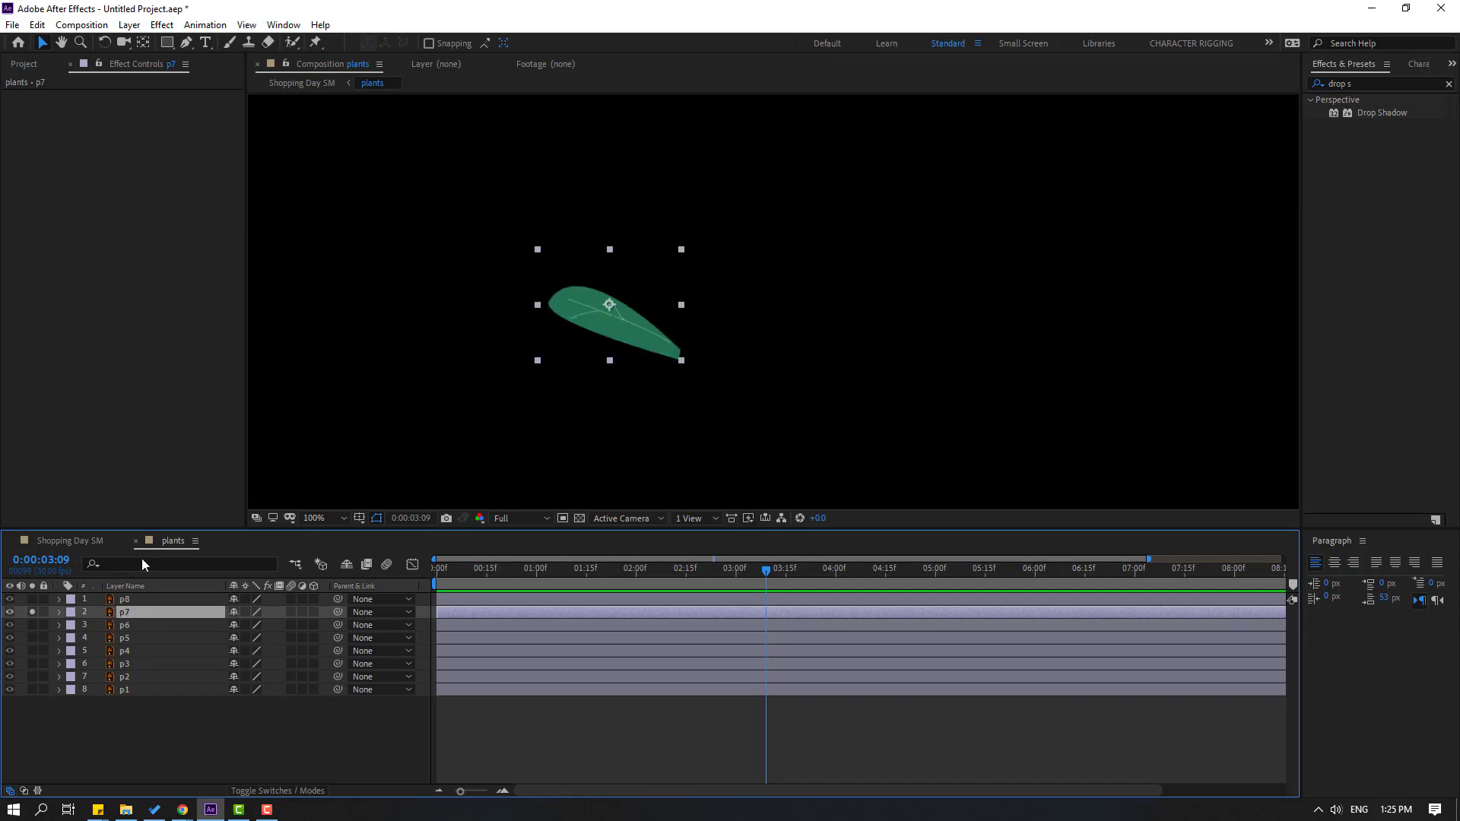
left_click(143, 42)
left_click_drag(624, 318, 688, 365)
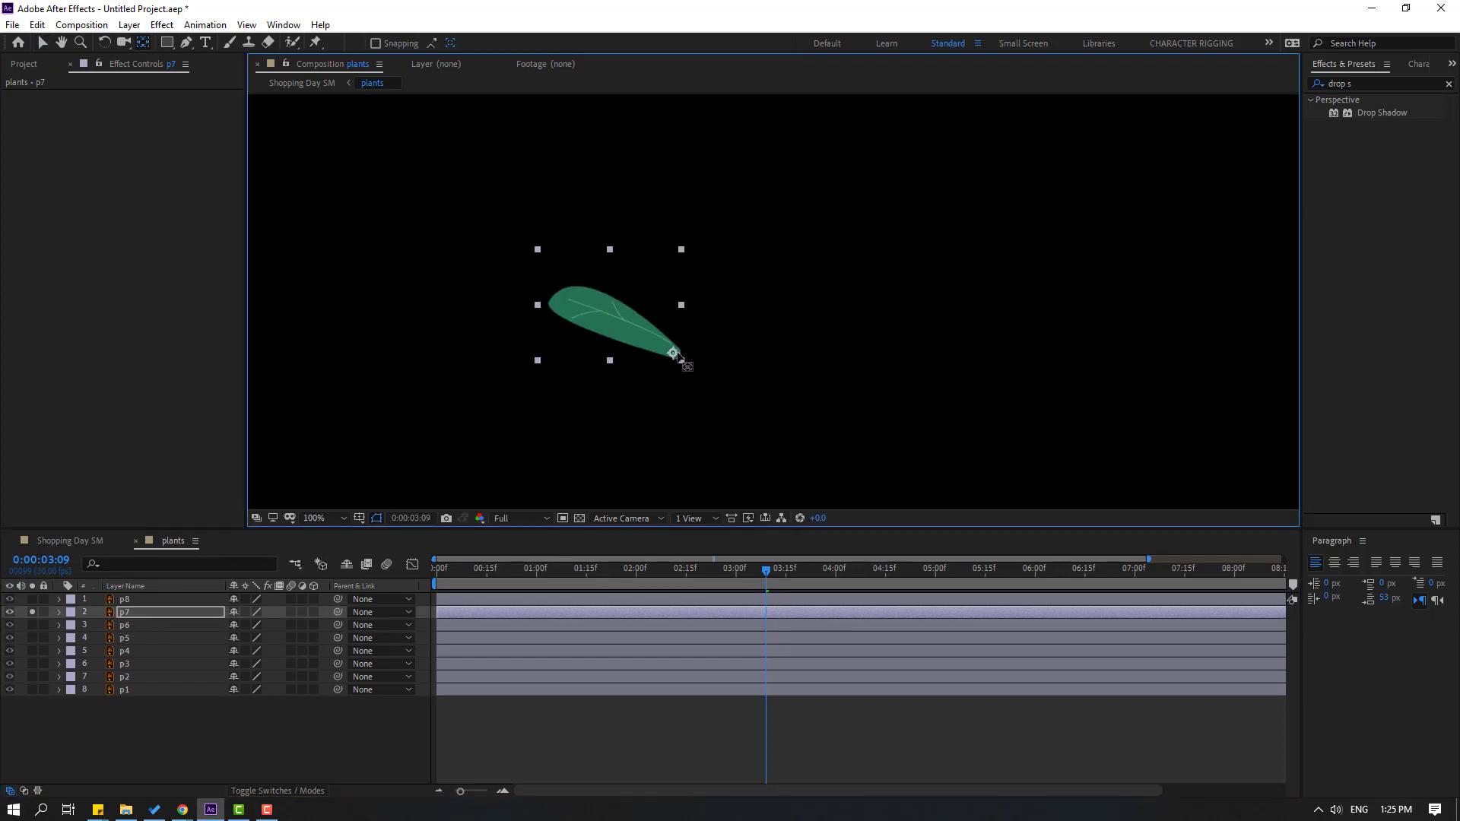
left_click(42, 43)
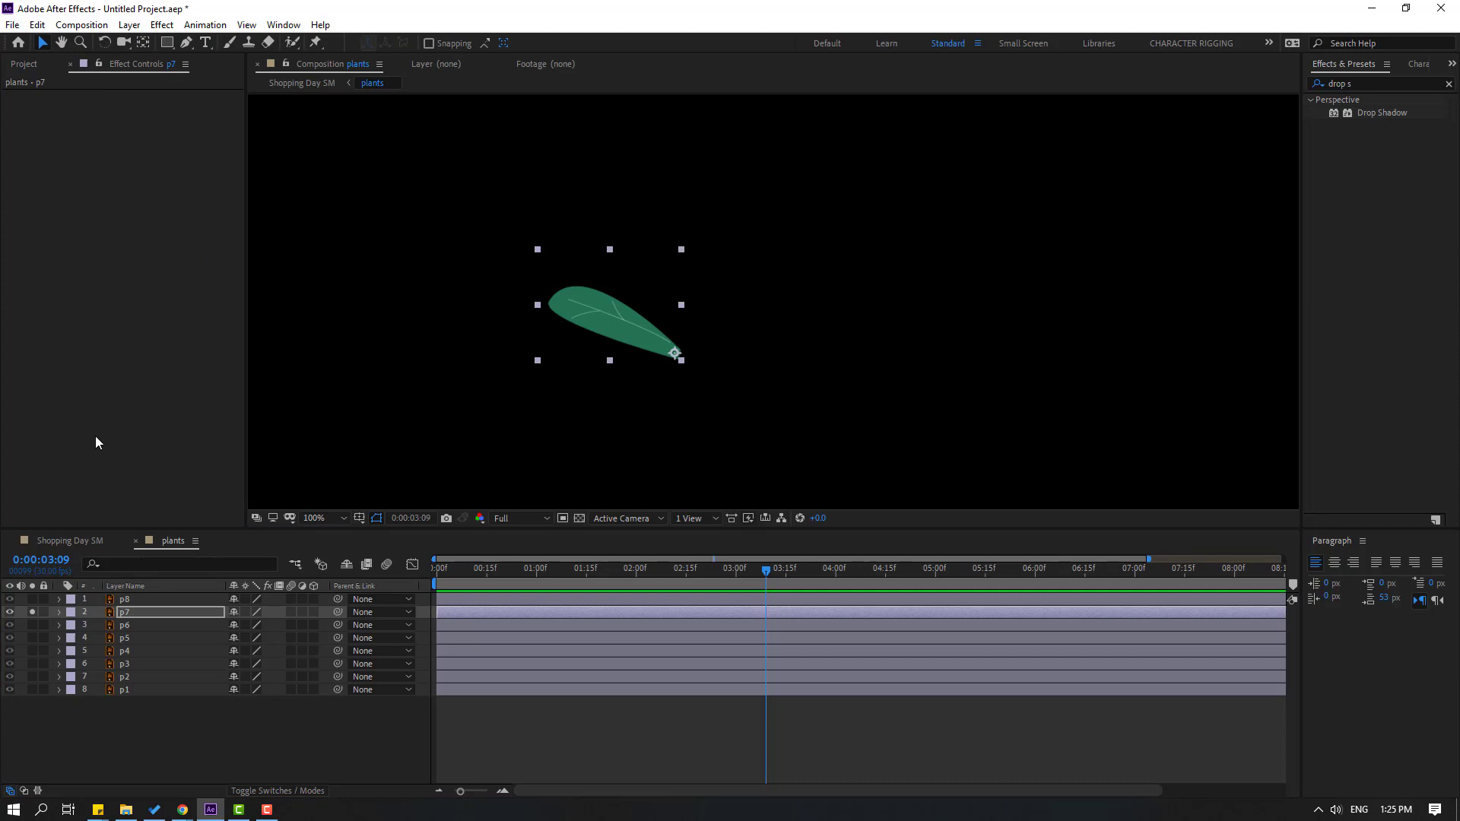
left_click(33, 613)
- Solo leaves p6 and p5 in turn and move each anchor point to its tip
left_click(112, 625)
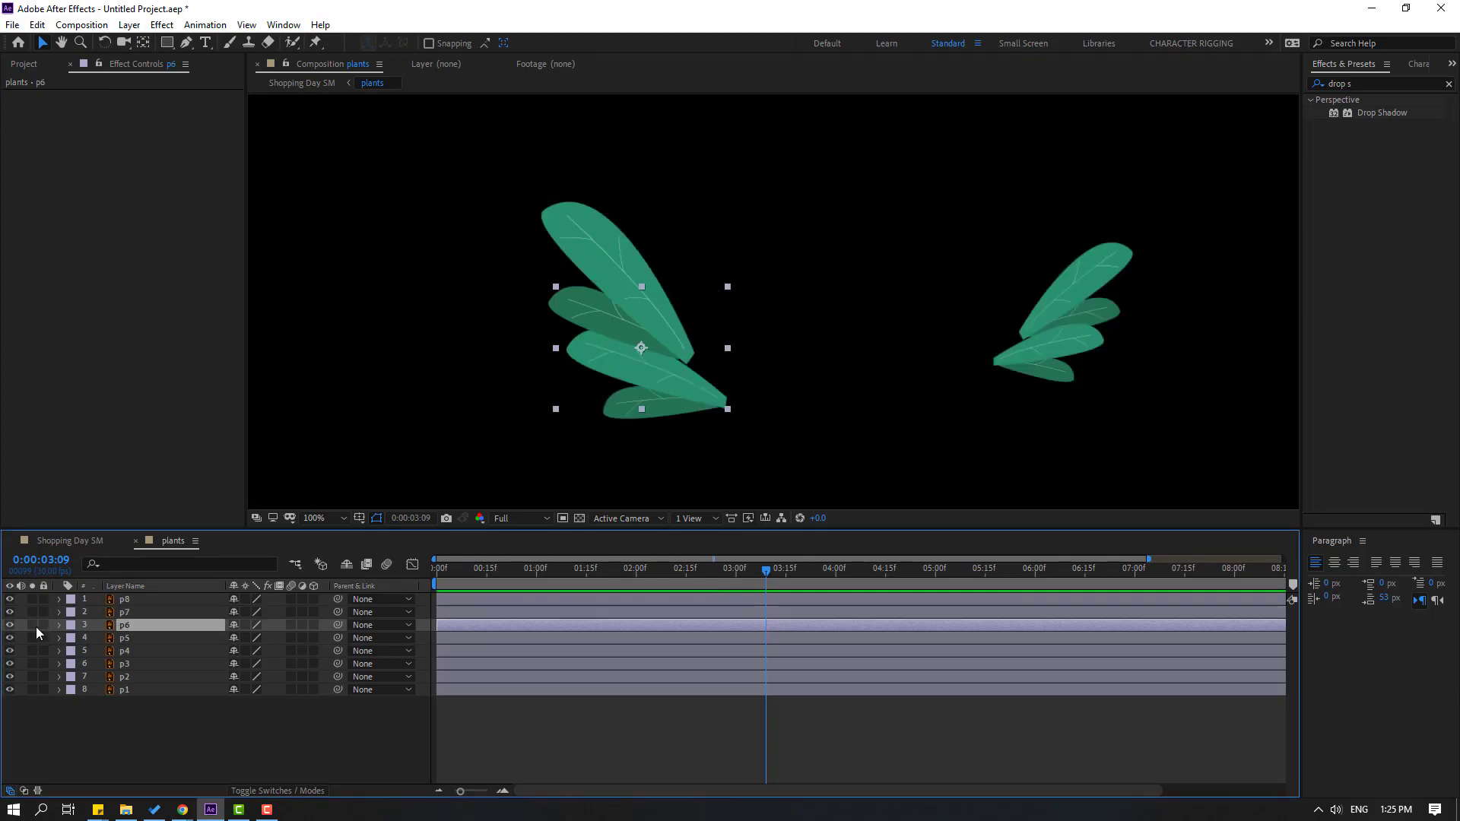
left_click(33, 625)
left_click(142, 42)
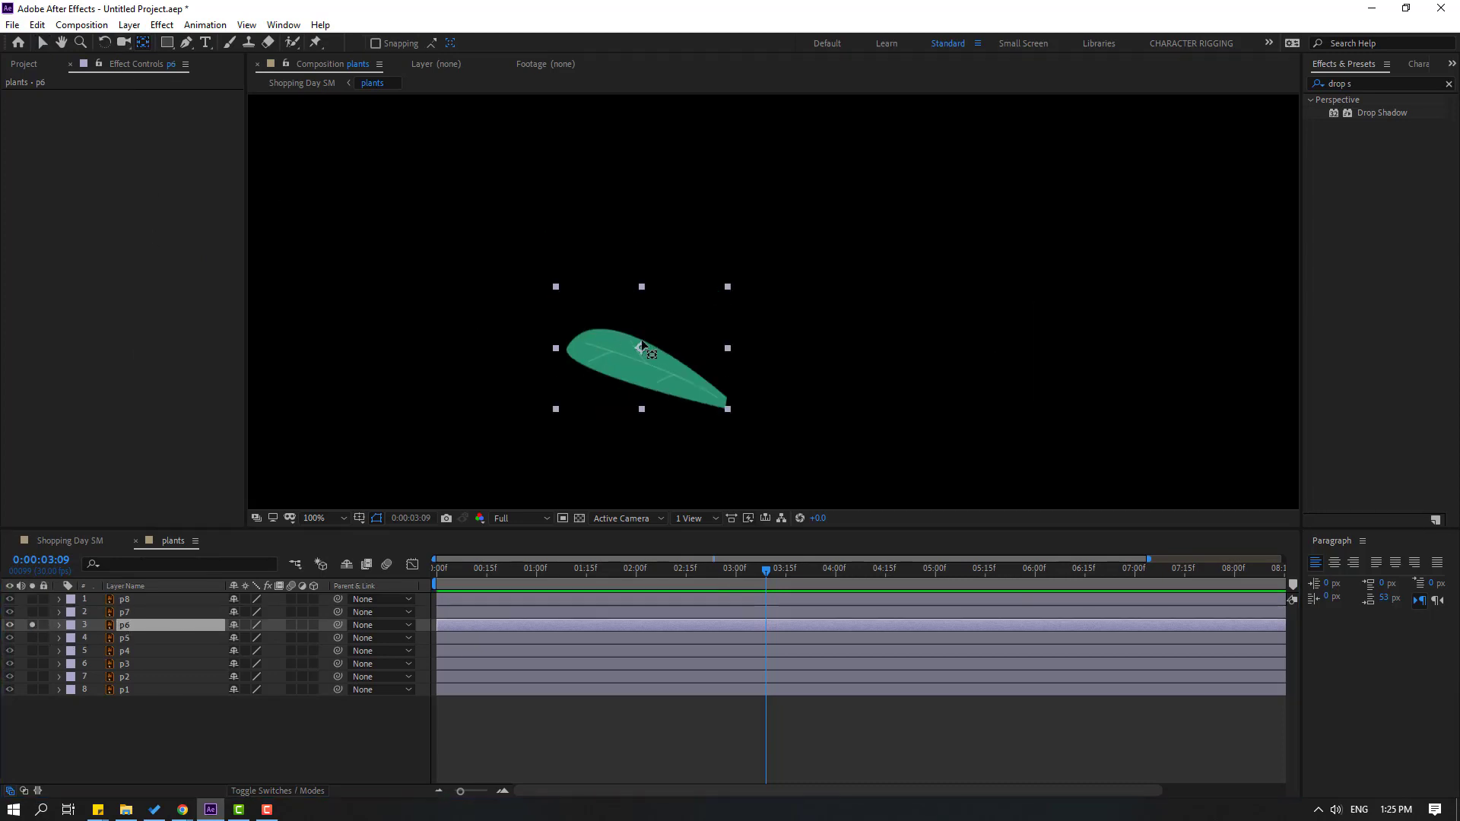
left_click_drag(642, 349, 720, 400)
left_click(45, 47)
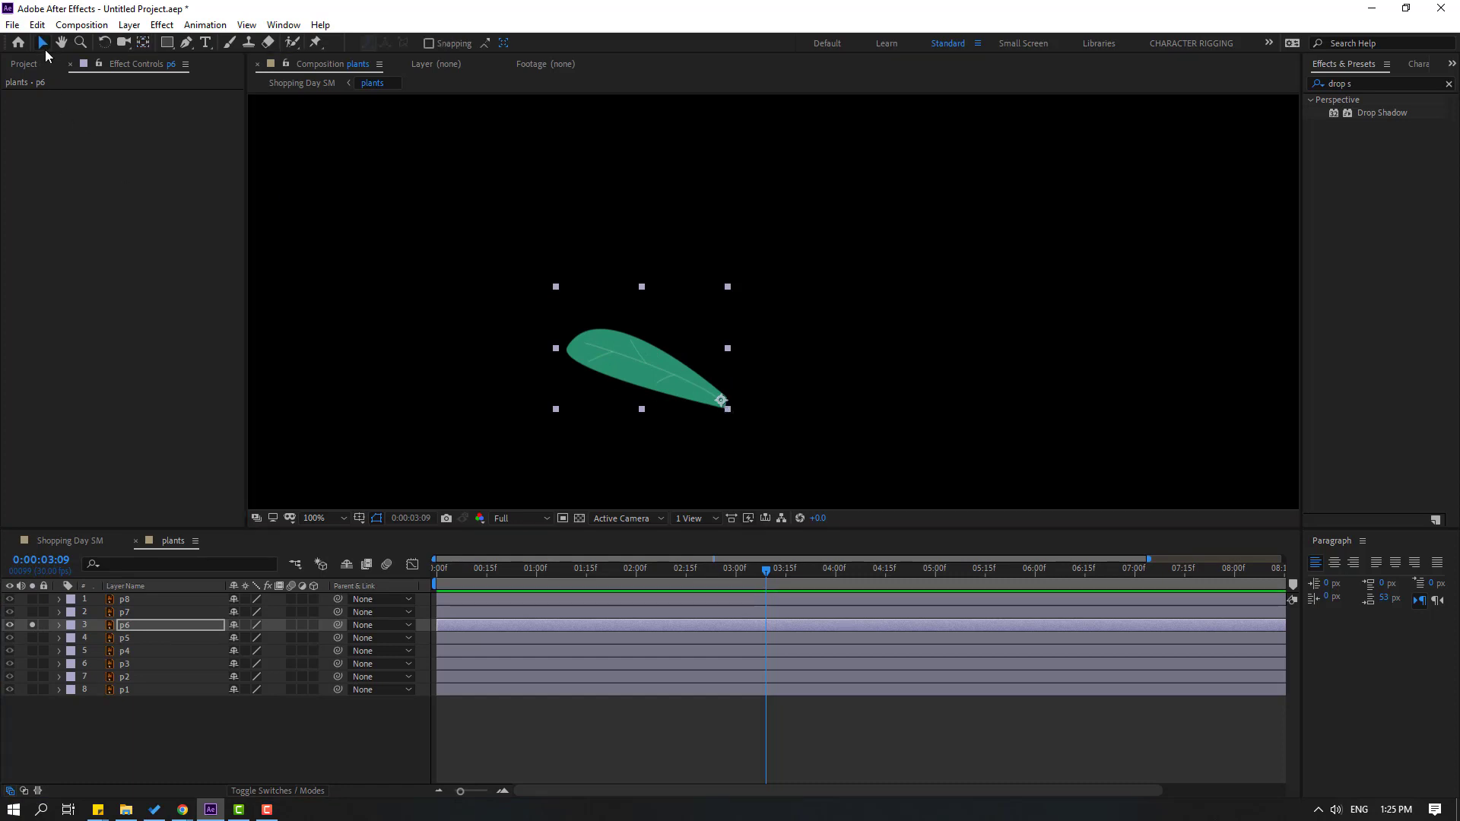
left_click(32, 625)
left_click(32, 638)
left_click(144, 638)
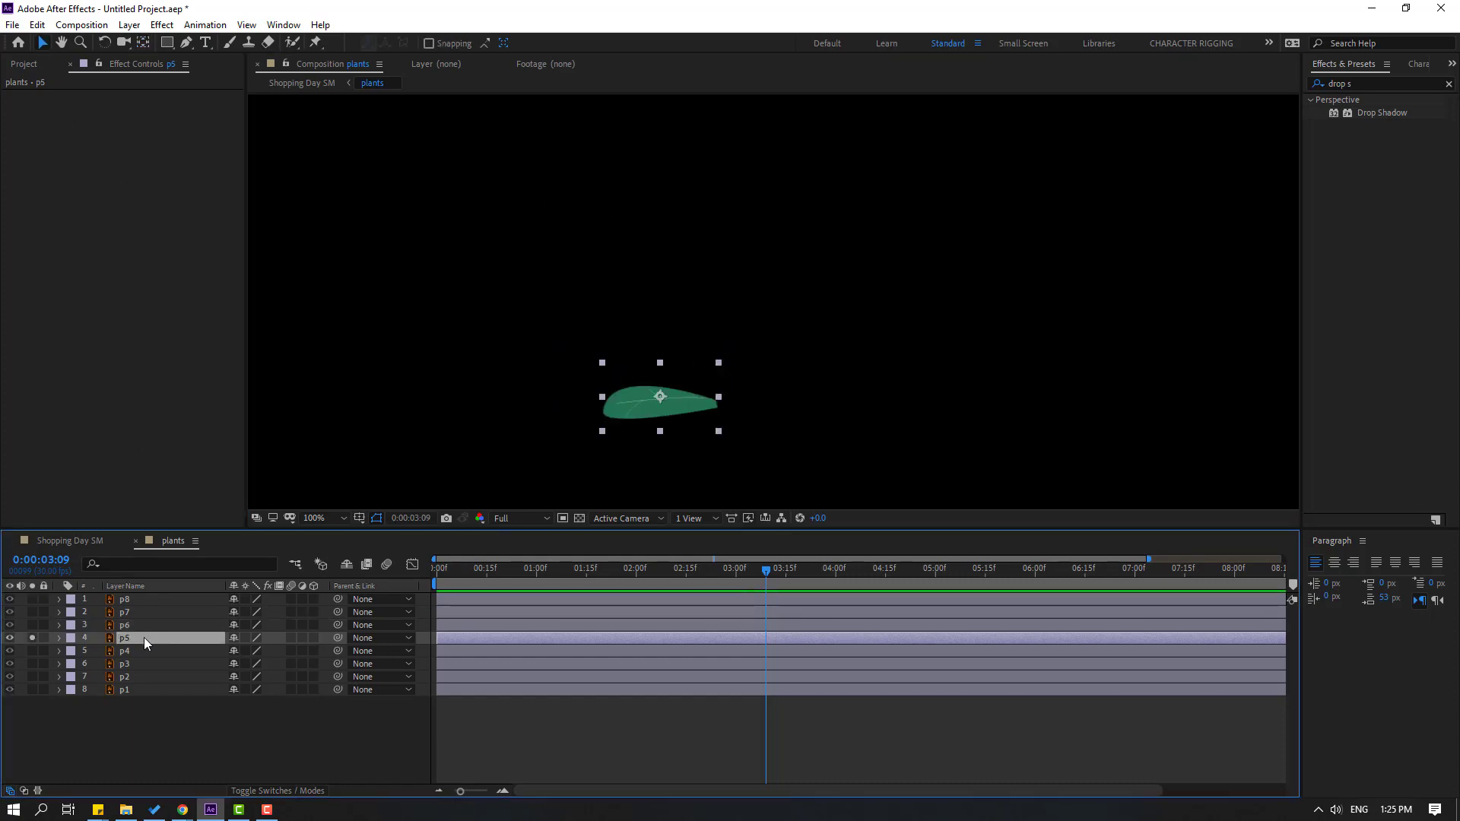
left_click(142, 43)
left_click_drag(660, 397, 711, 403)
left_click(43, 44)
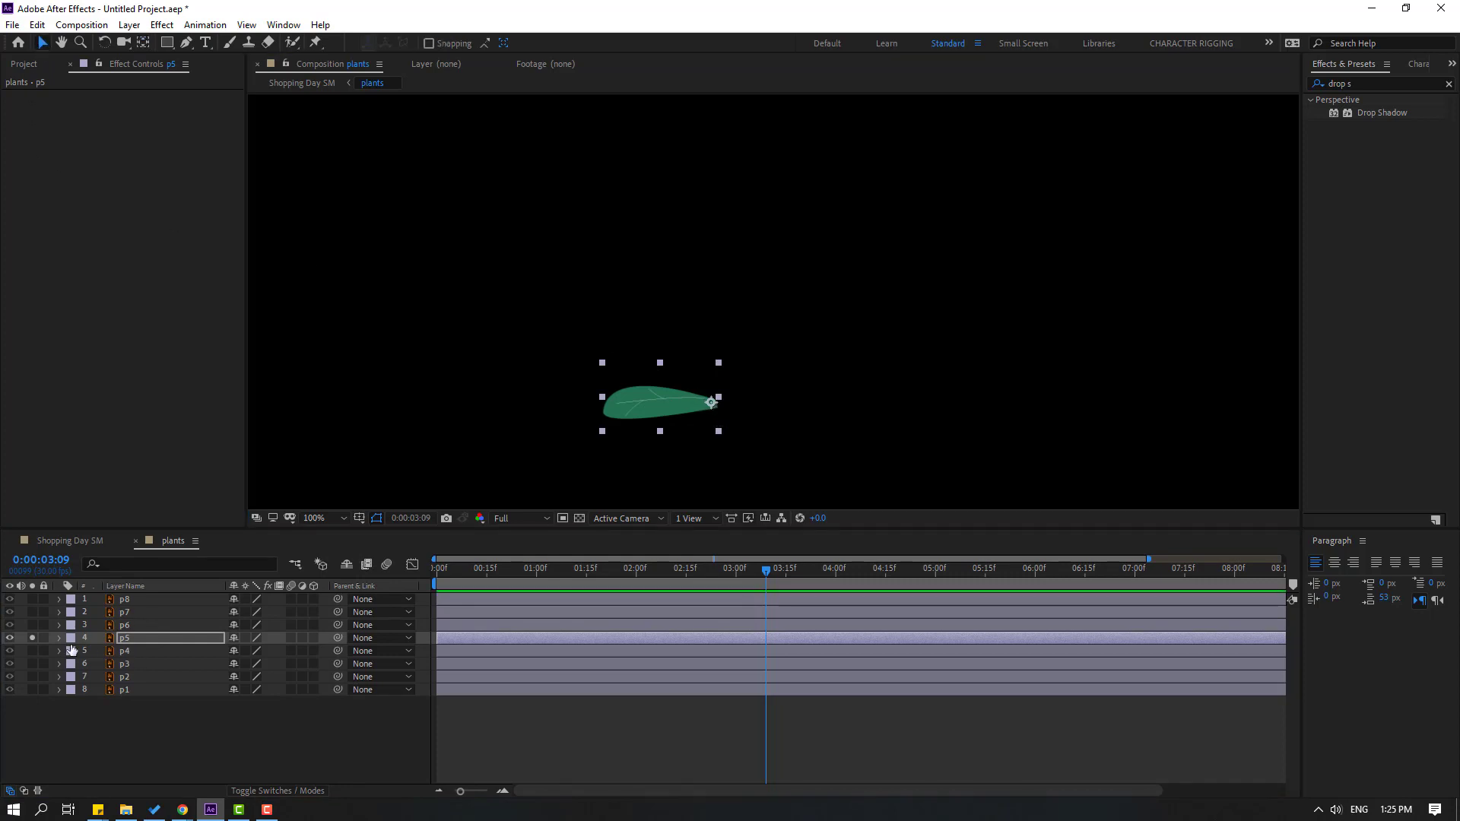
left_click(32, 638)
- Isolate leaves p4 and p3 and move their pivots to the lower-left and left tips
left_click(32, 651)
left_click(123, 652)
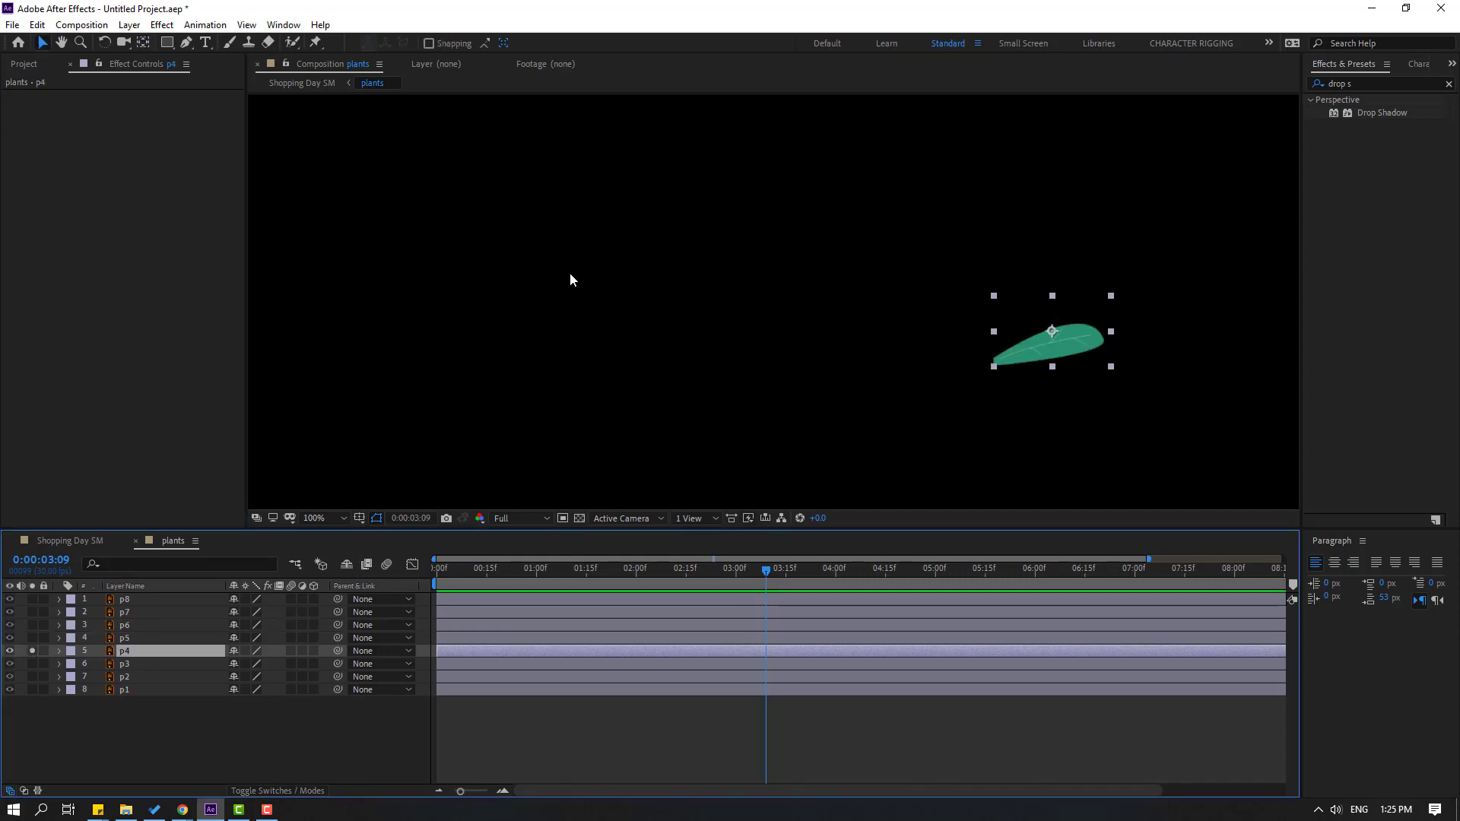
left_click(143, 43)
left_click_drag(1055, 334, 1001, 360)
left_click(42, 43)
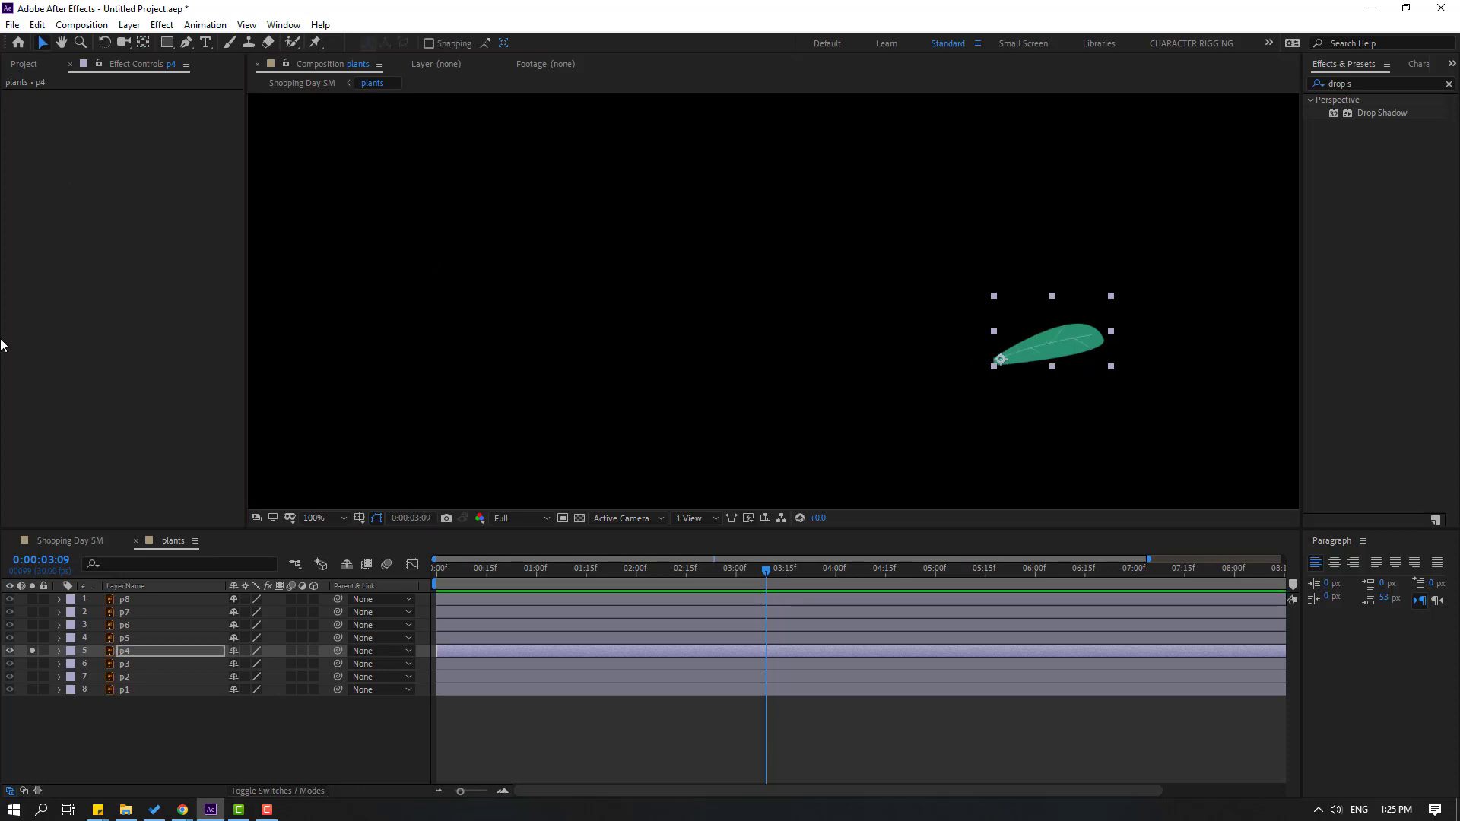
left_click(32, 651)
left_click(32, 663)
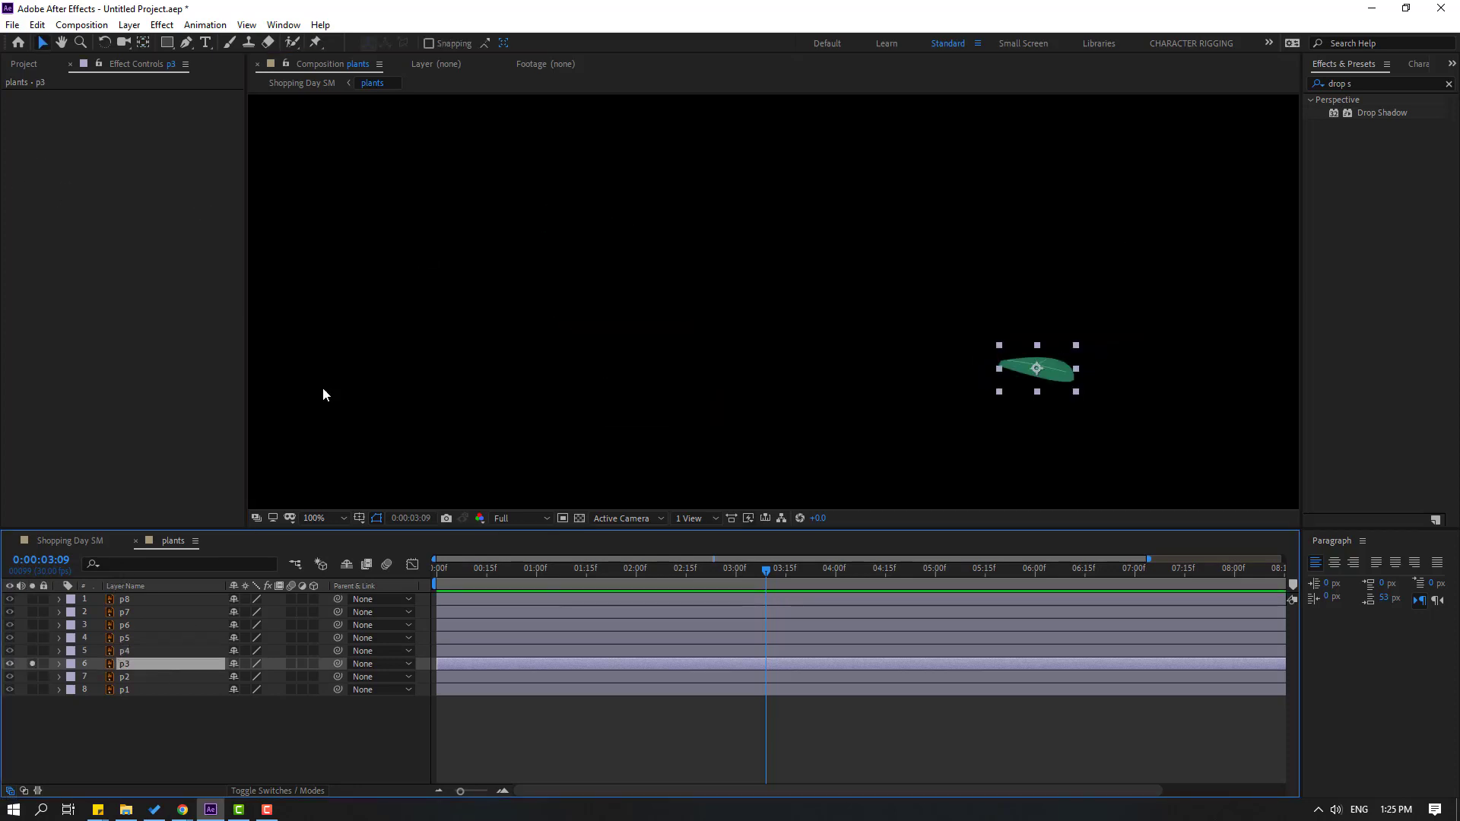
key("y")
left_click_drag(1036, 369, 1003, 365)
left_click(42, 43)
left_click(34, 676, "alt")
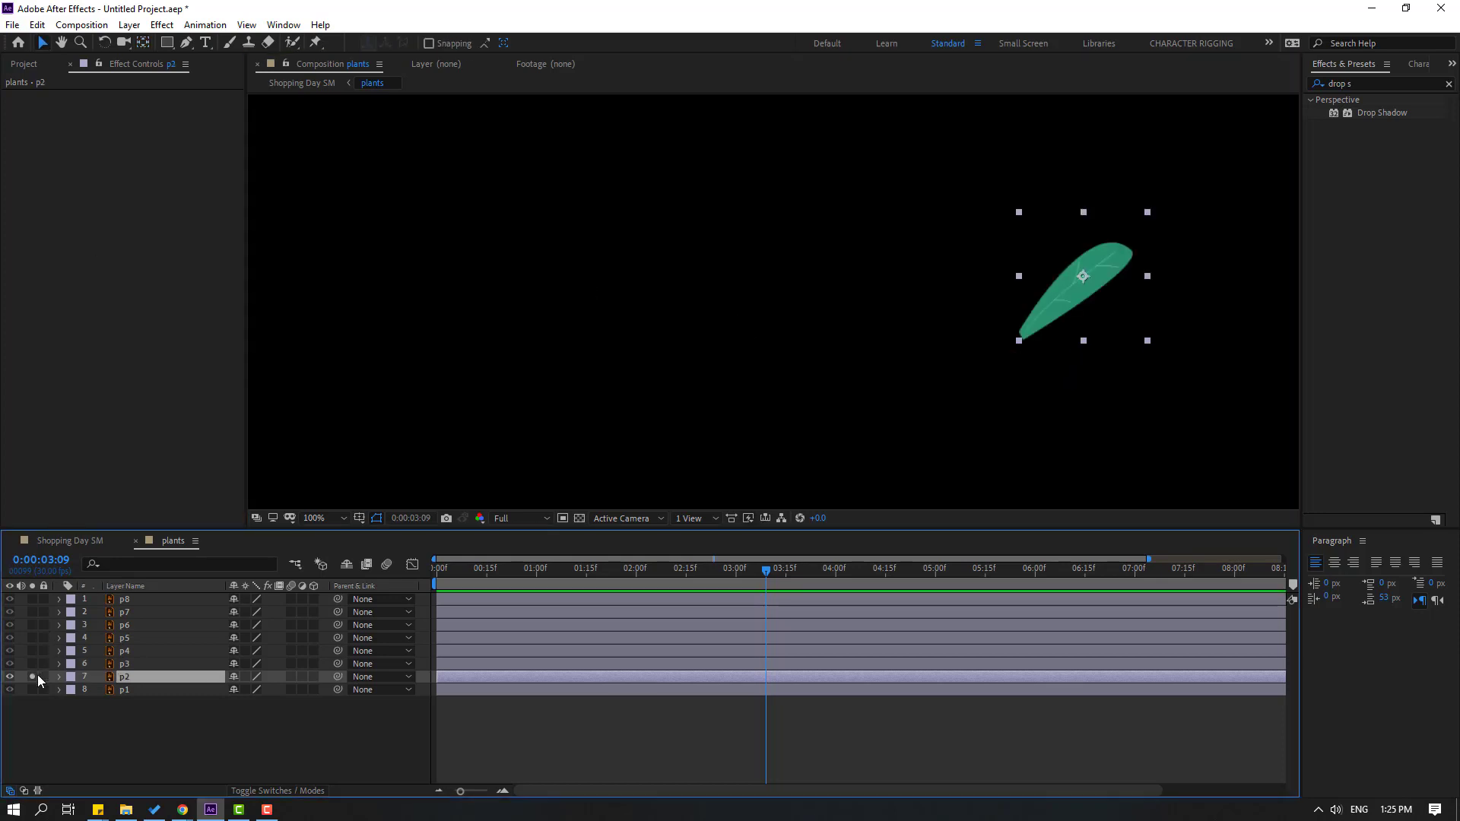
- Move the pivots of leaves p2 and p1 to their left tips, then unsolo all leaves
left_click(34, 676)
left_click(34, 676)
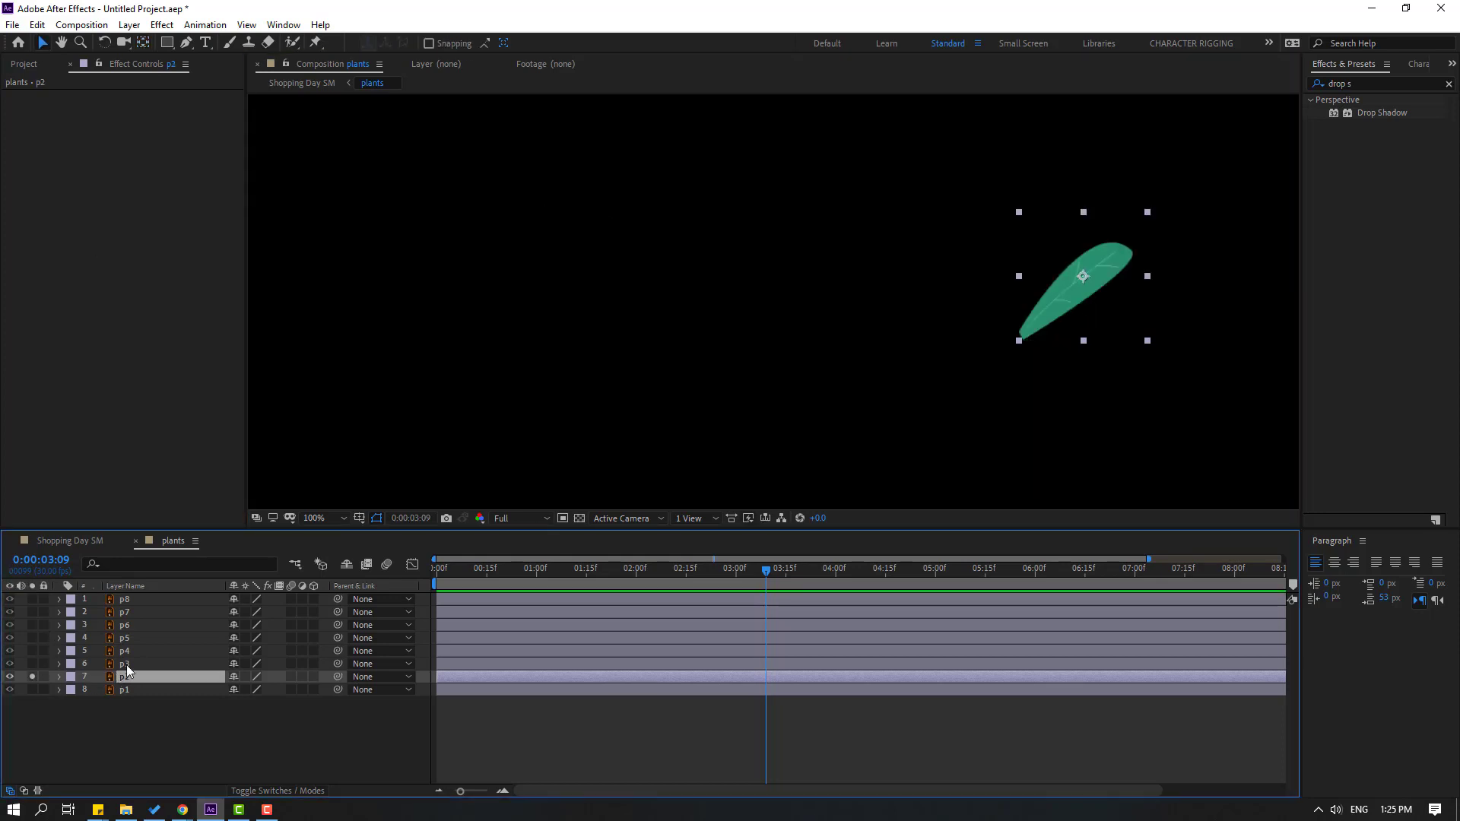
left_click(142, 42)
left_click_drag(1081, 276, 1025, 333)
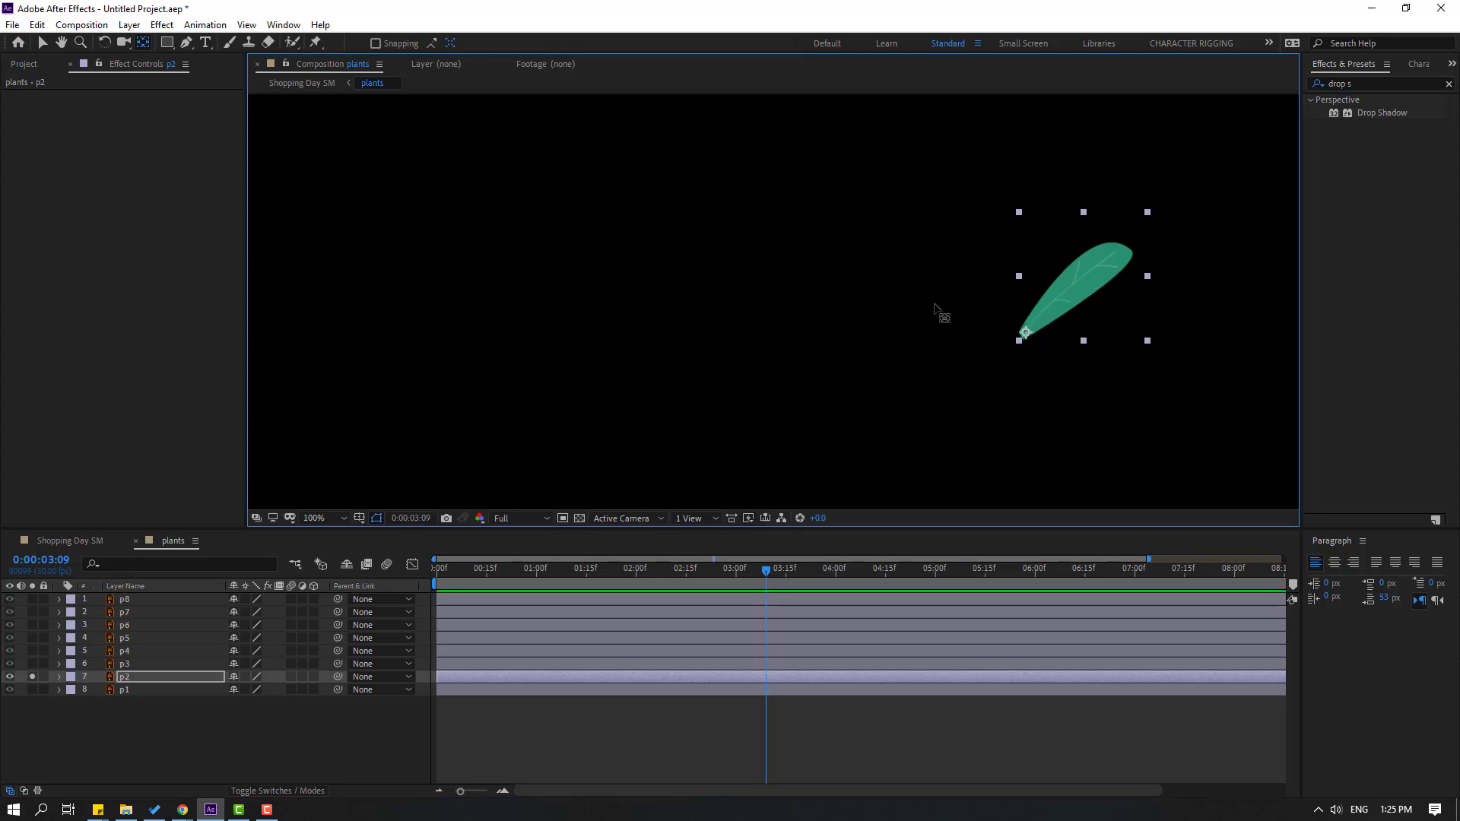
left_click(42, 44)
left_click(33, 689, "alt")
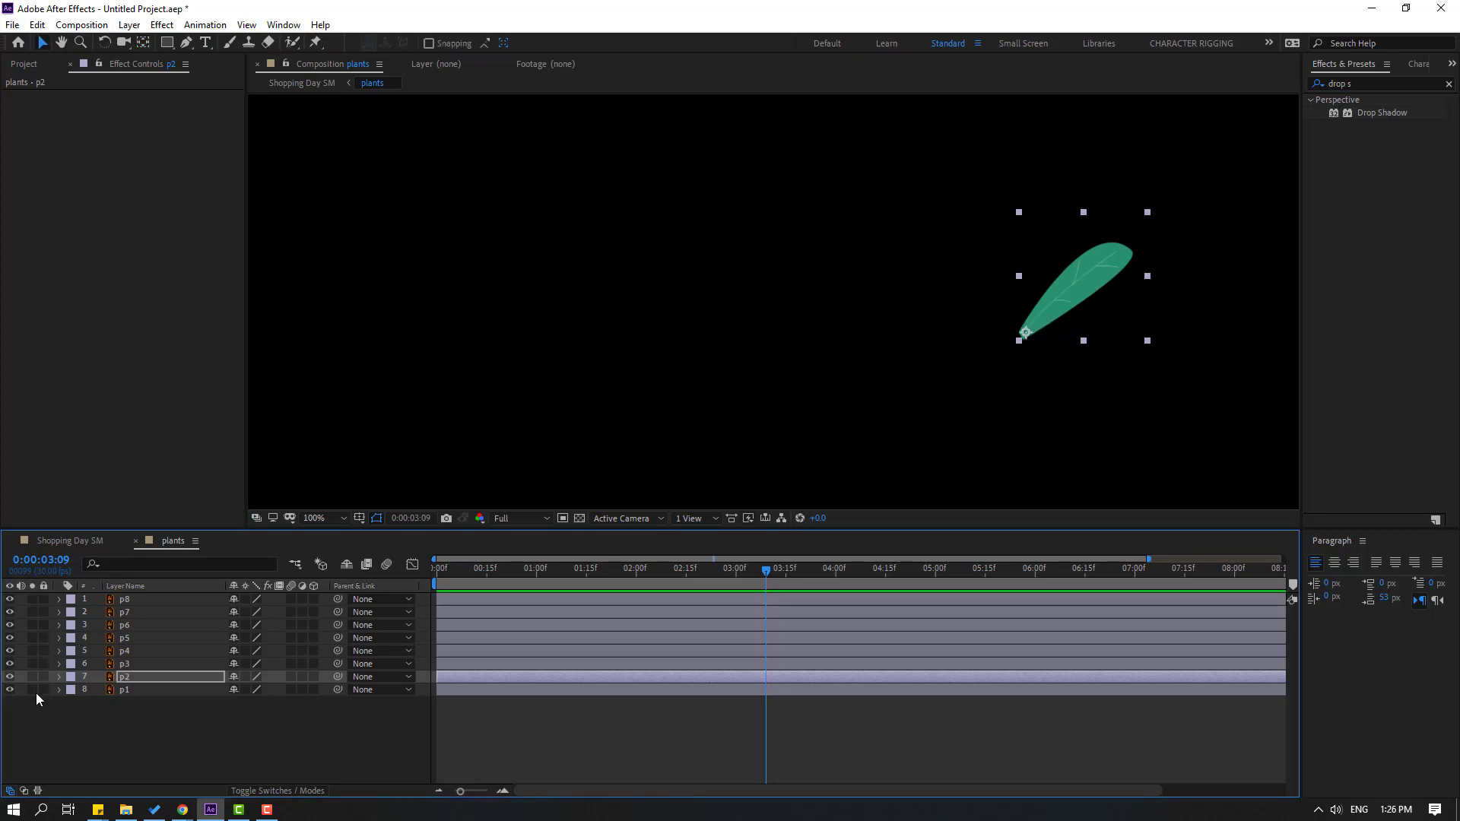
left_click(154, 693)
left_click(142, 42)
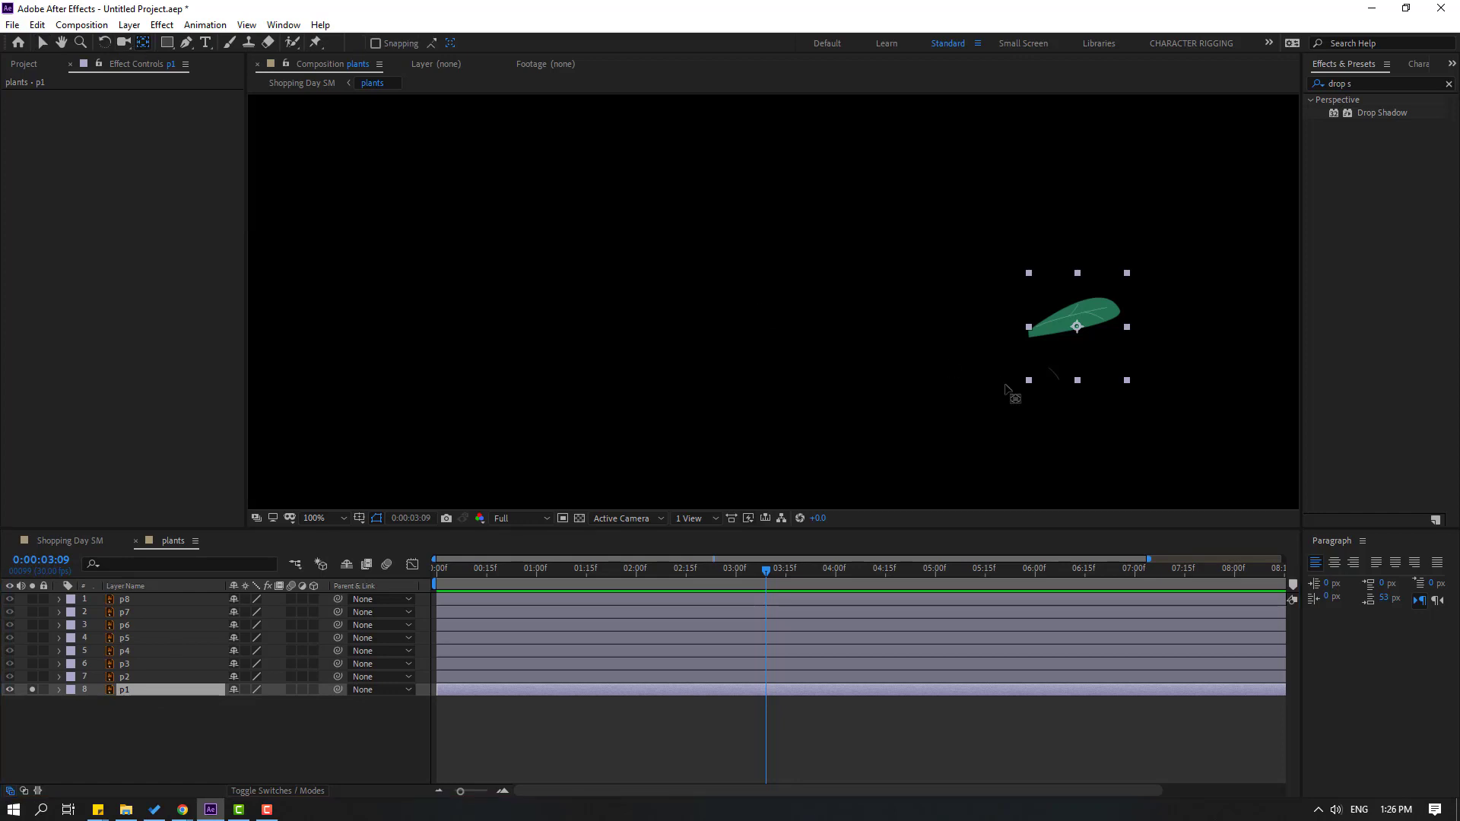
left_click_drag(1076, 329, 1035, 337)
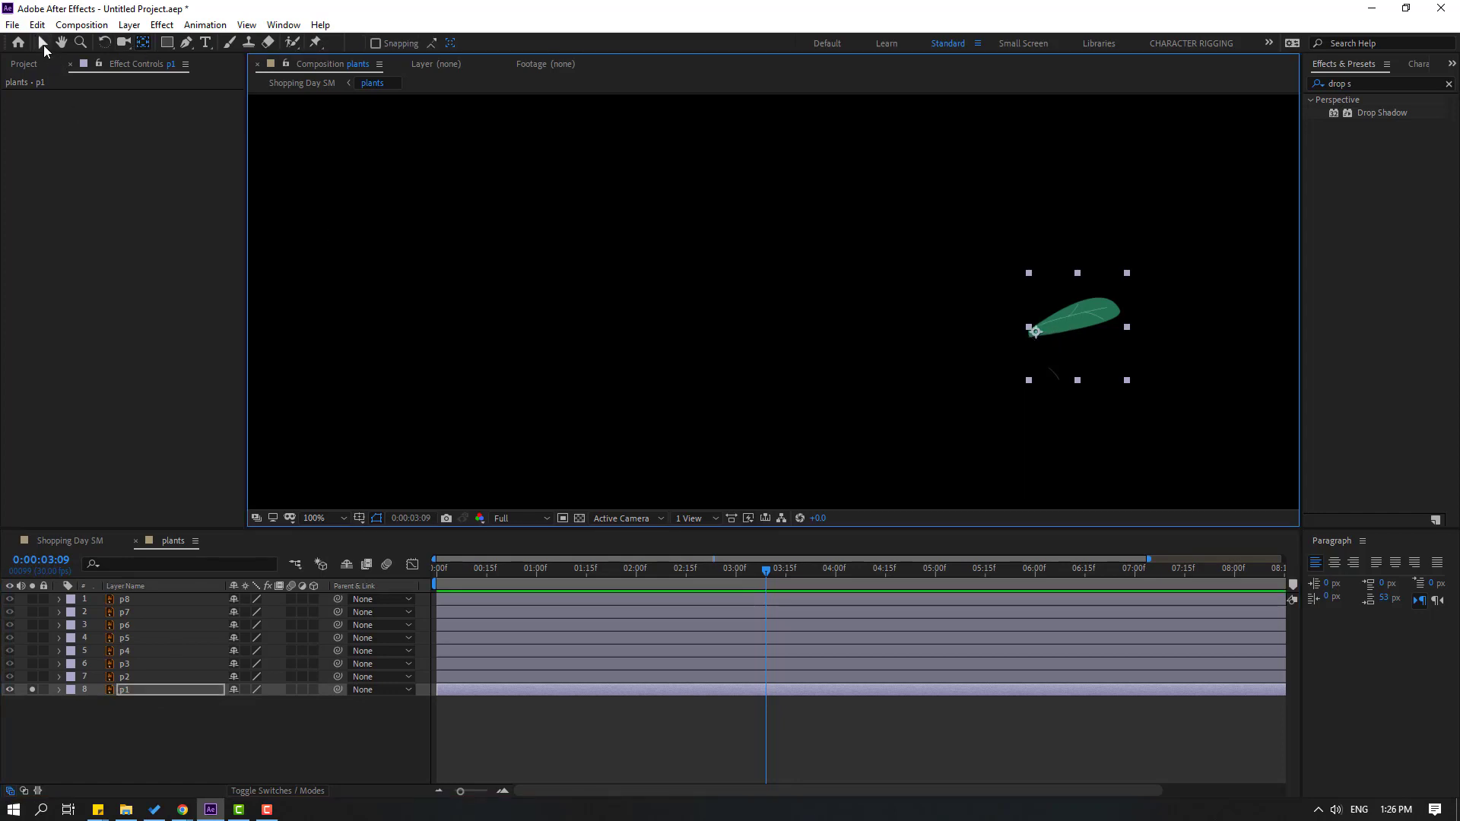
left_click(44, 45)
left_click(31, 689)
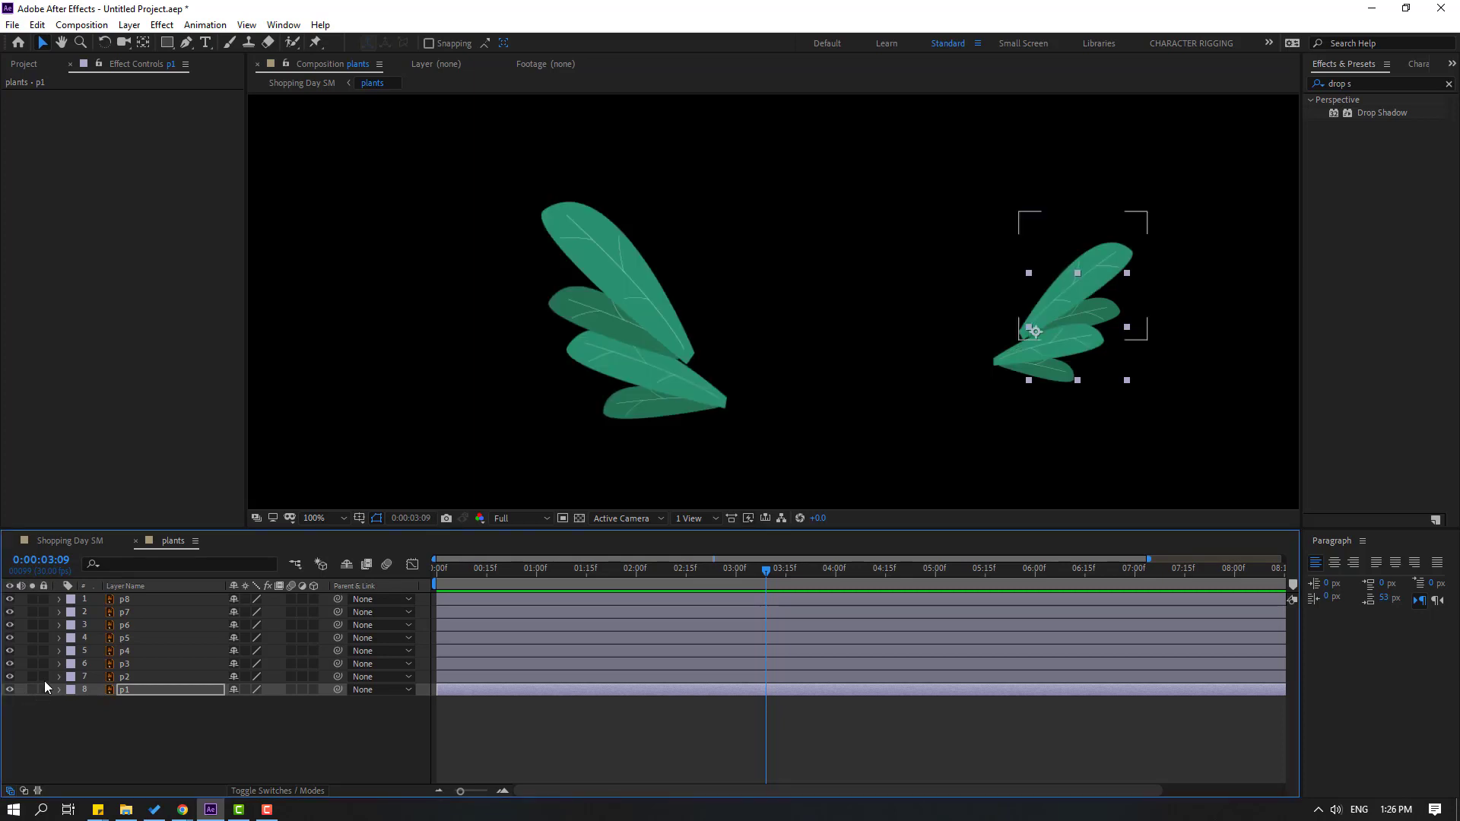
- Select leaf p8 at frame 0 and begin its Rotation keyframes, starting the -30° to 15° swing
left_click(158, 779)
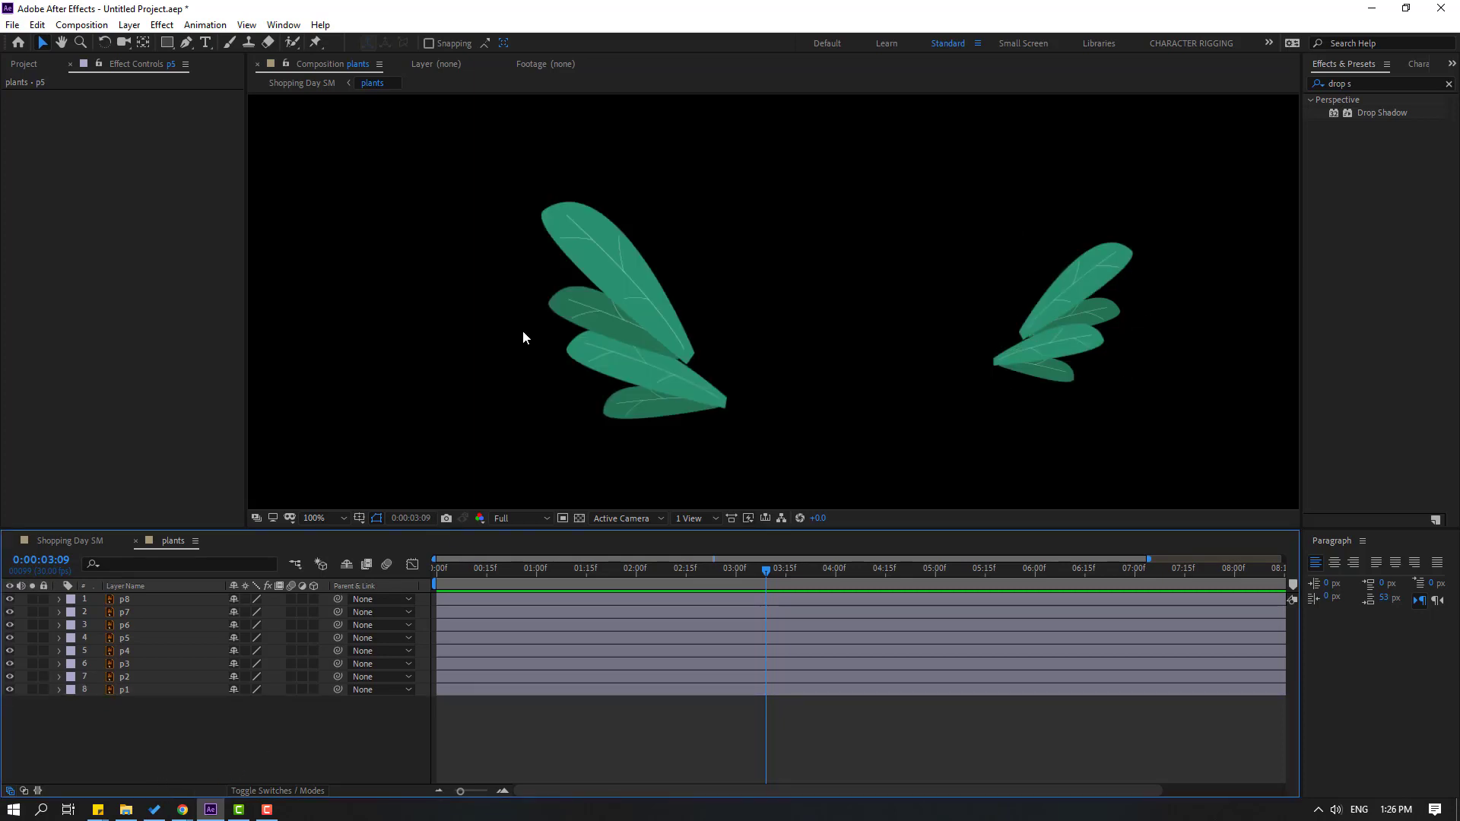
left_click(591, 225)
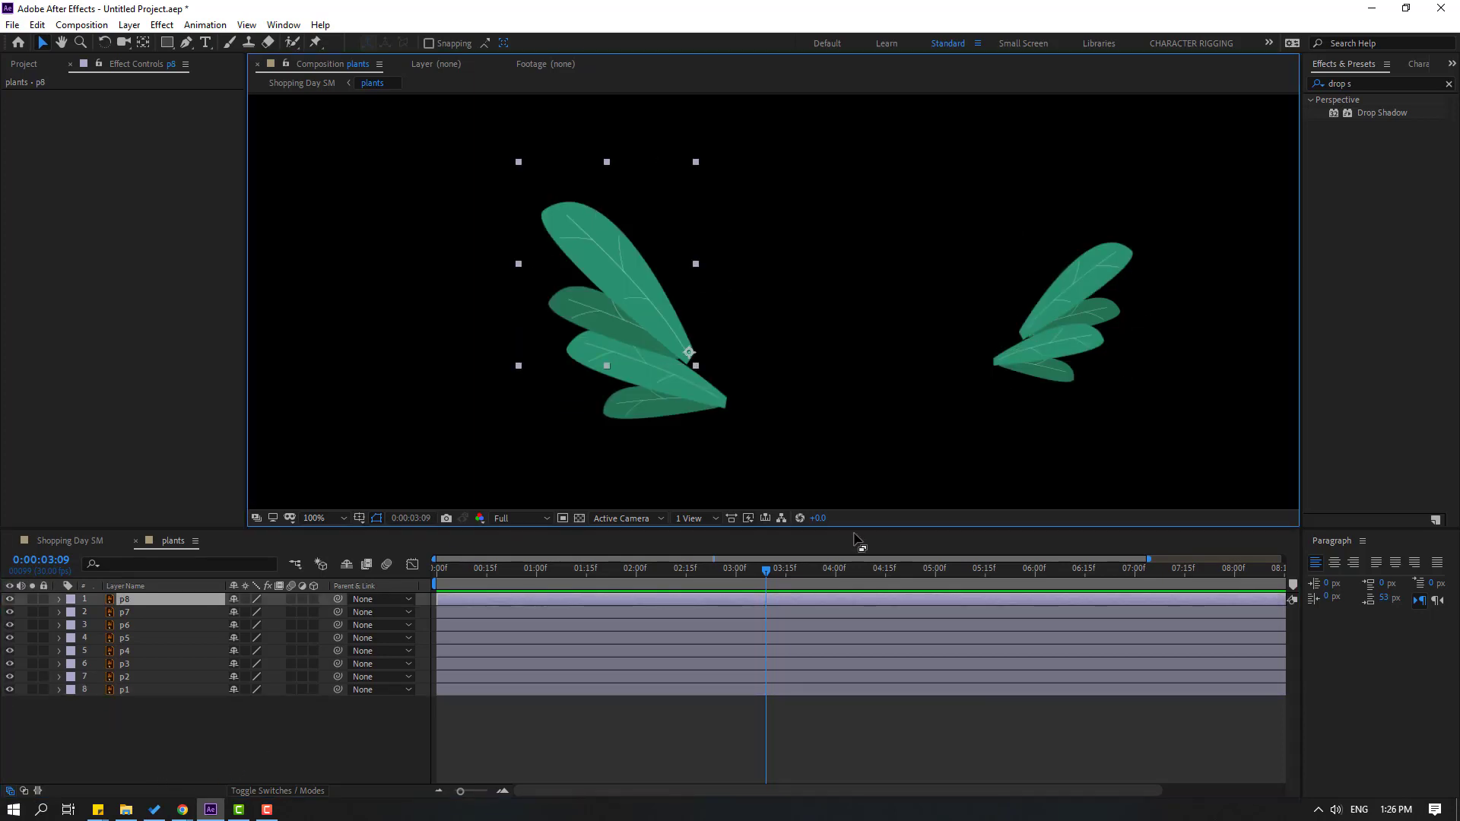
left_click_drag(766, 570, 523, 578)
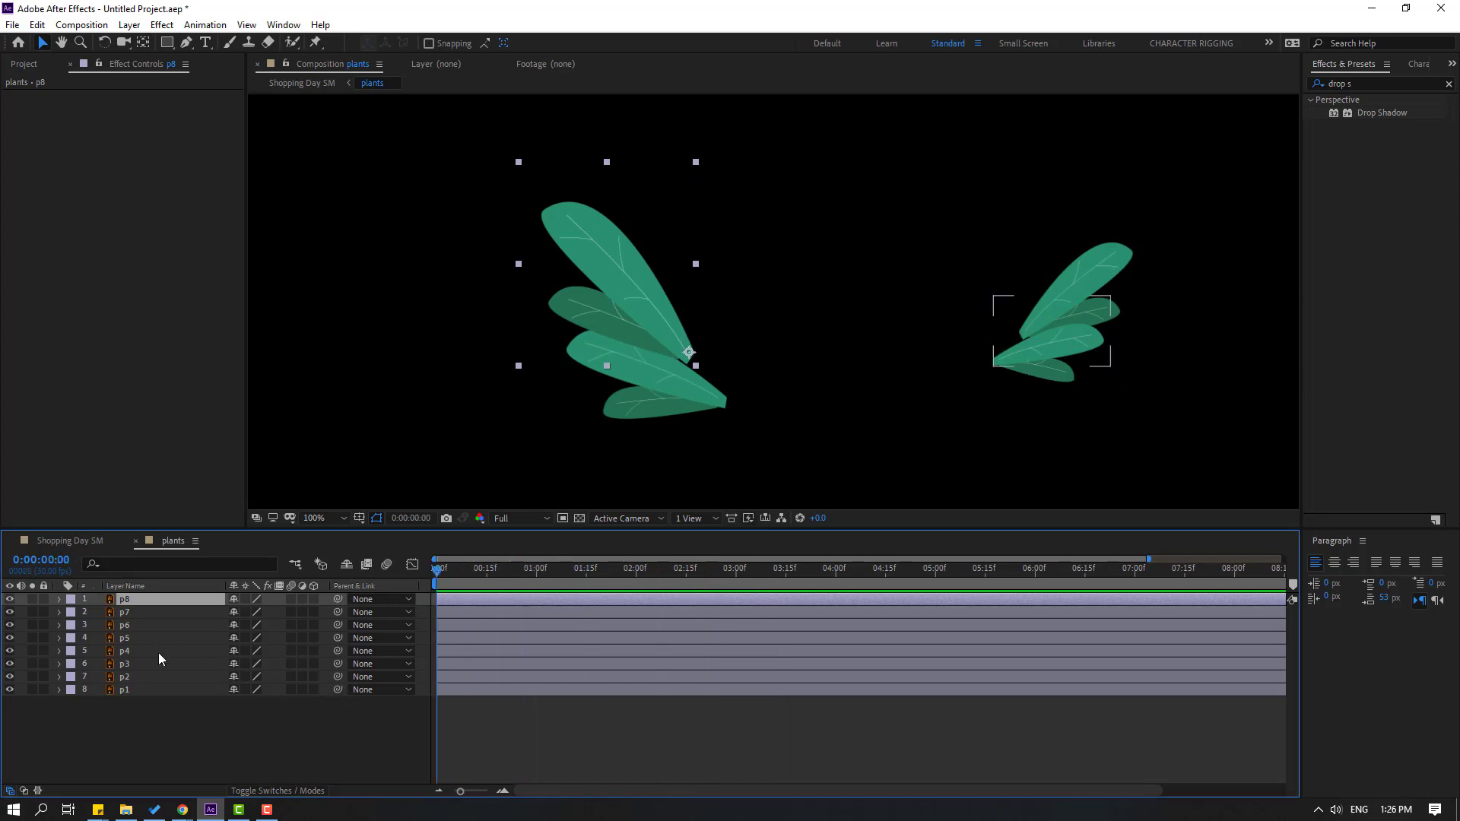
key("r")
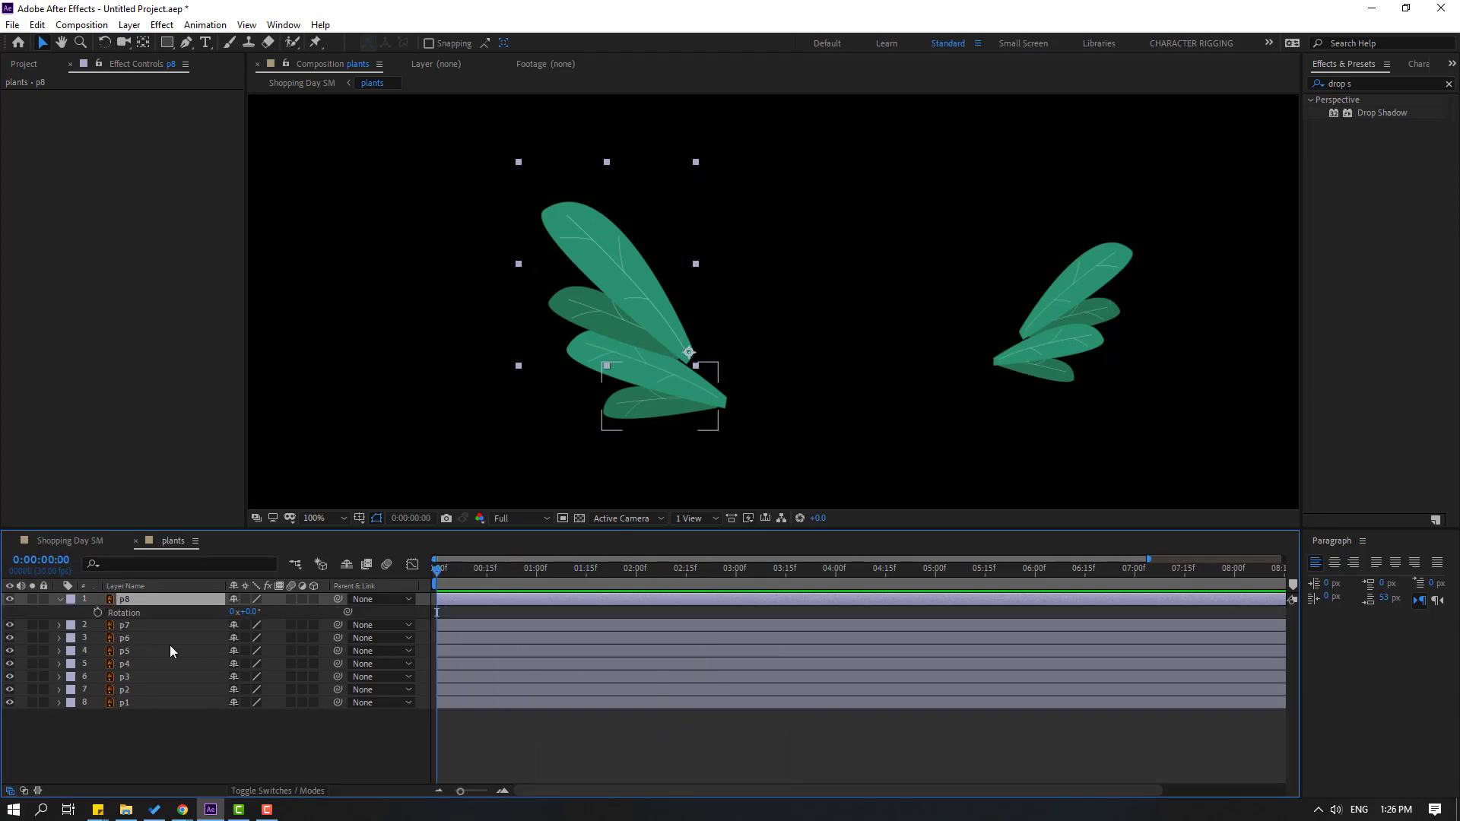
left_click(98, 613)
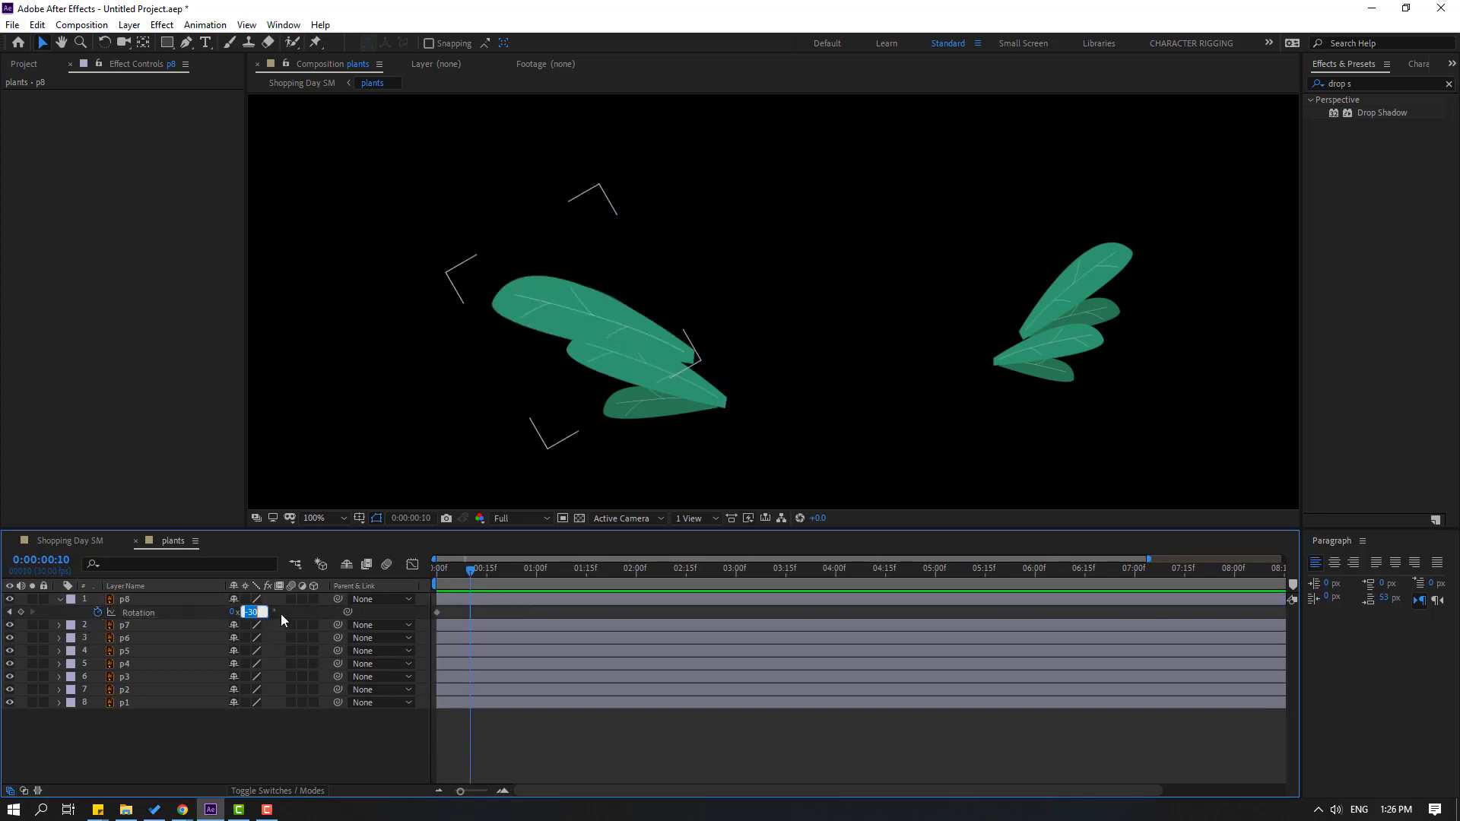
type("15")
key("Return")
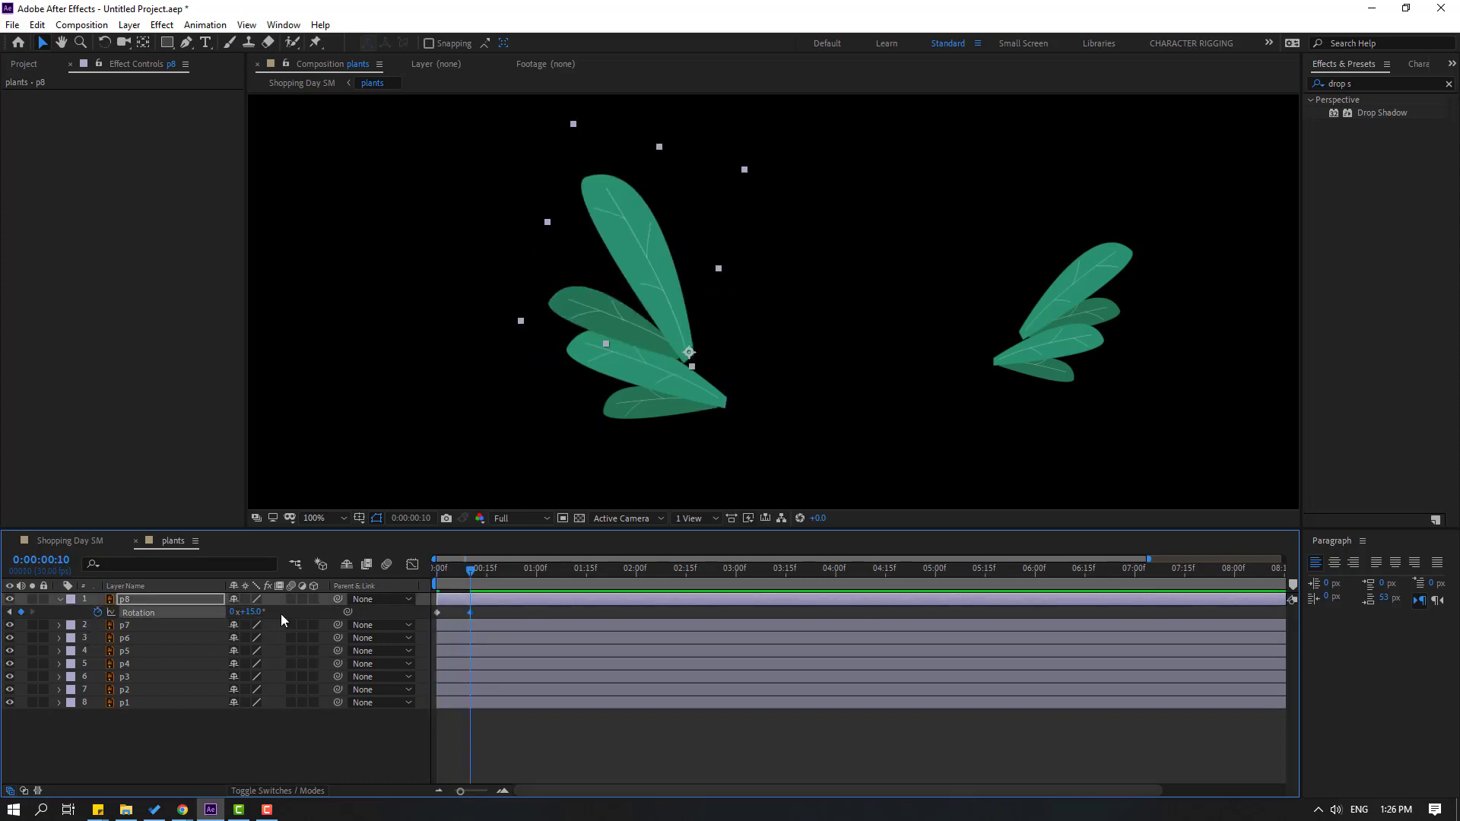
- Add p8 Rotation keyframes of -7°, 4° and -2° at 10-frame intervals
key("shift+Page_Down")
left_click(254, 612)
key("Return")
key("shift+Page_Down")
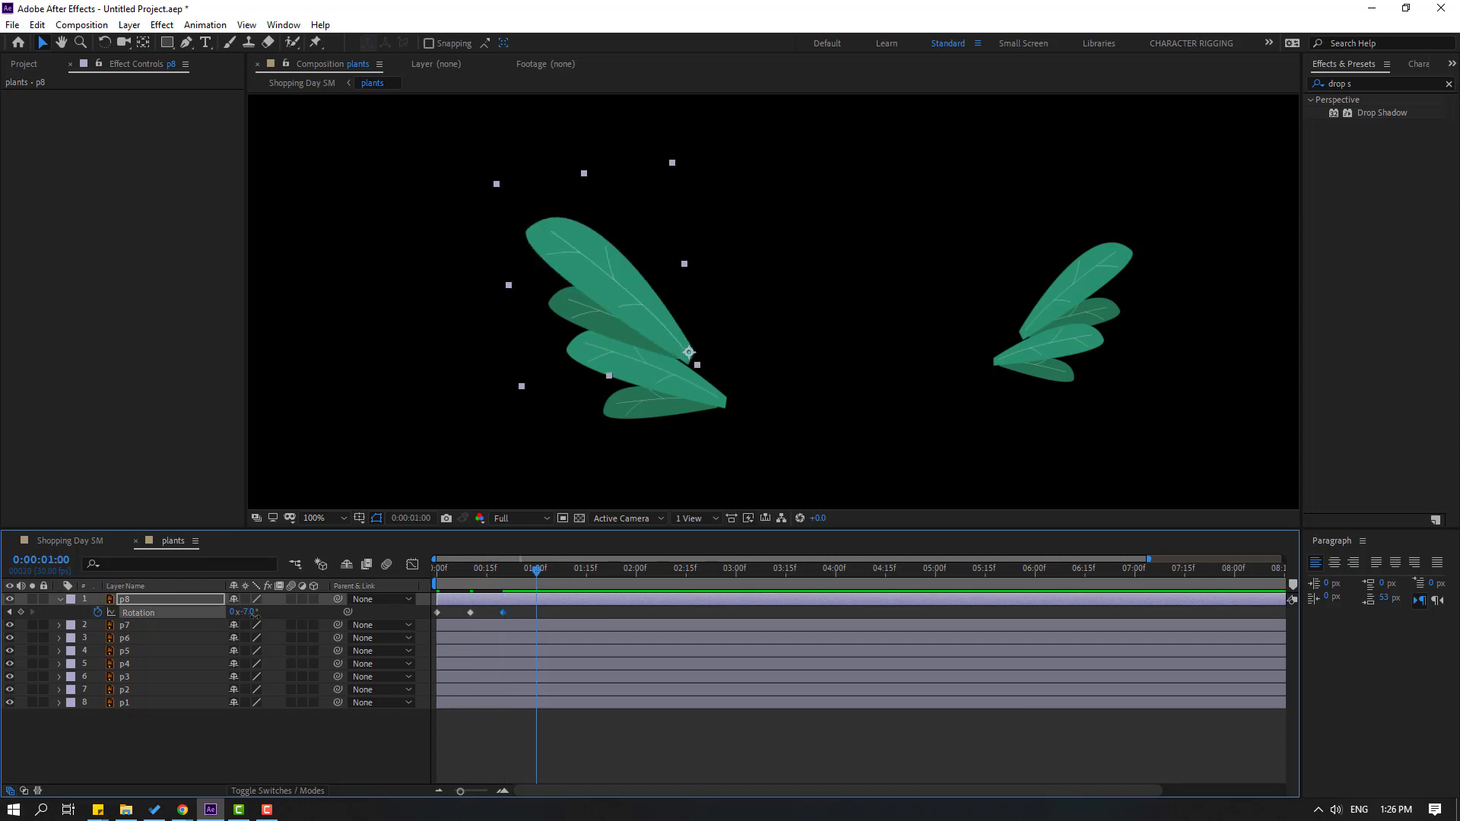
left_click(251, 612)
type("4")
key("Return")
key("shift+Page_Down")
left_click(252, 612)
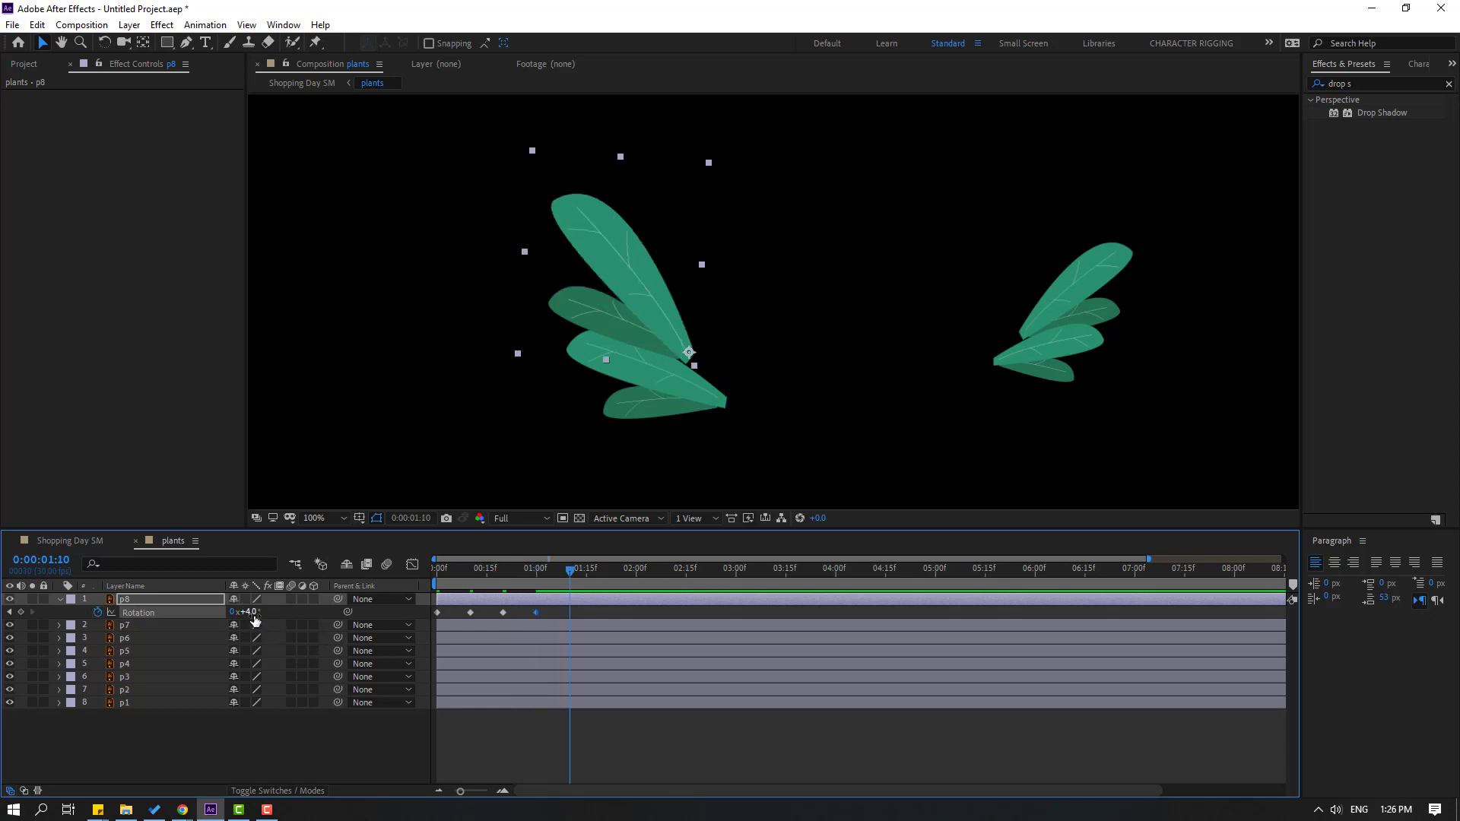
type("-2")
key("Return")
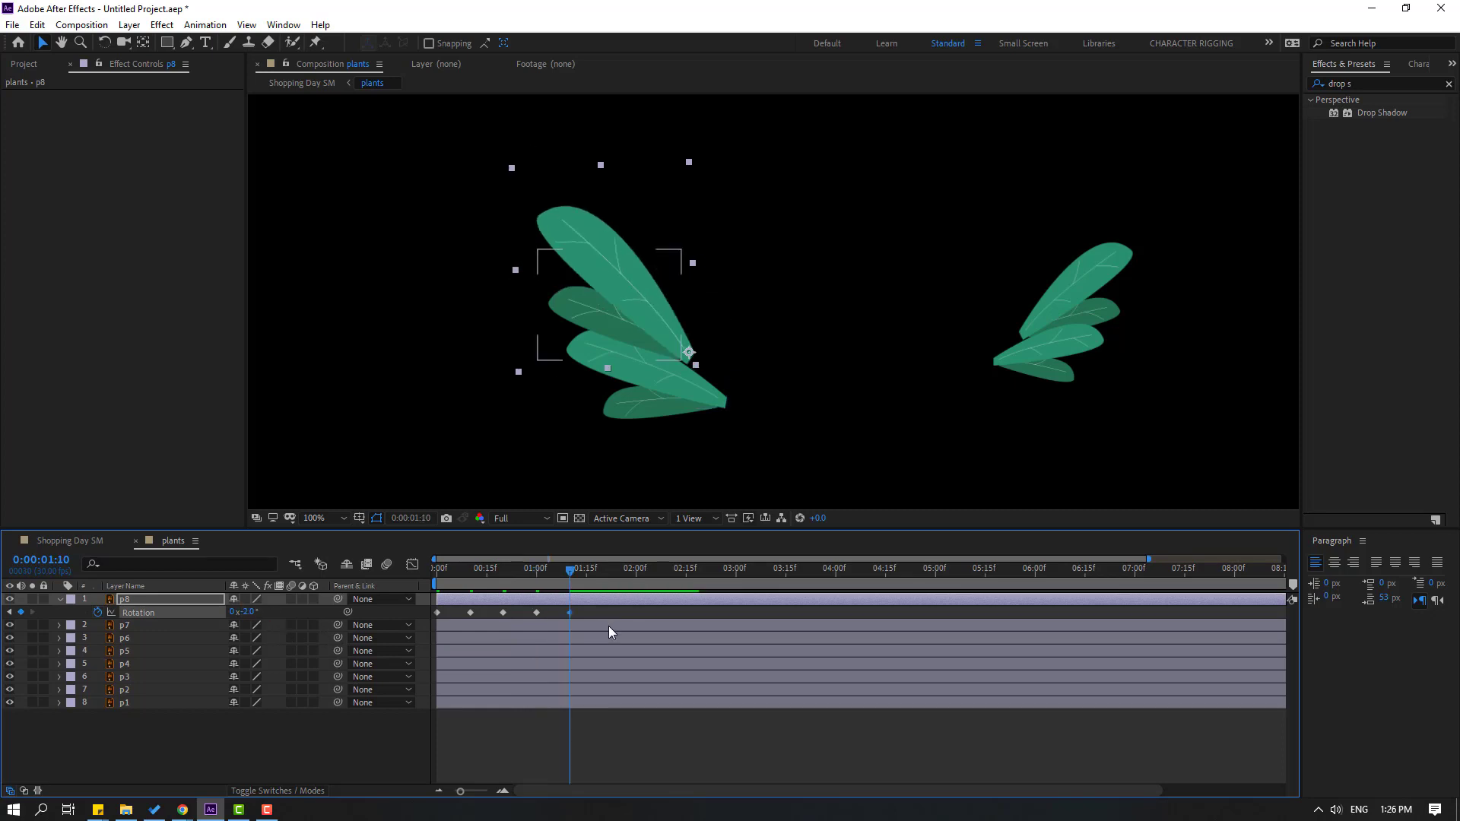
- Finish the sway with 1° at 1:20 and 0° at 2:00
key("shift+Page_Down")
left_click(253, 613)
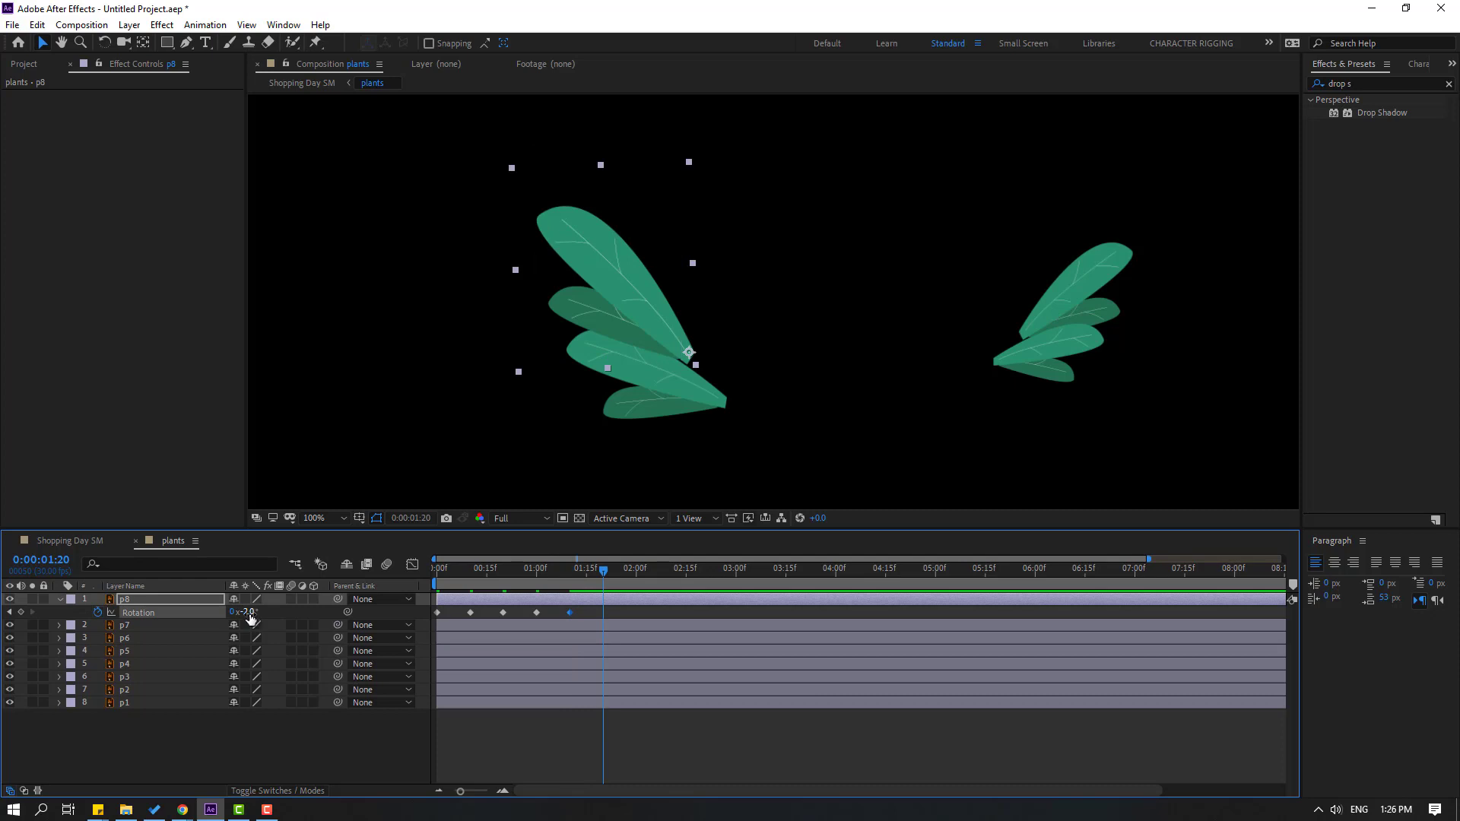
type("1")
key("Return")
key("shift+Page_Down")
left_click(255, 613)
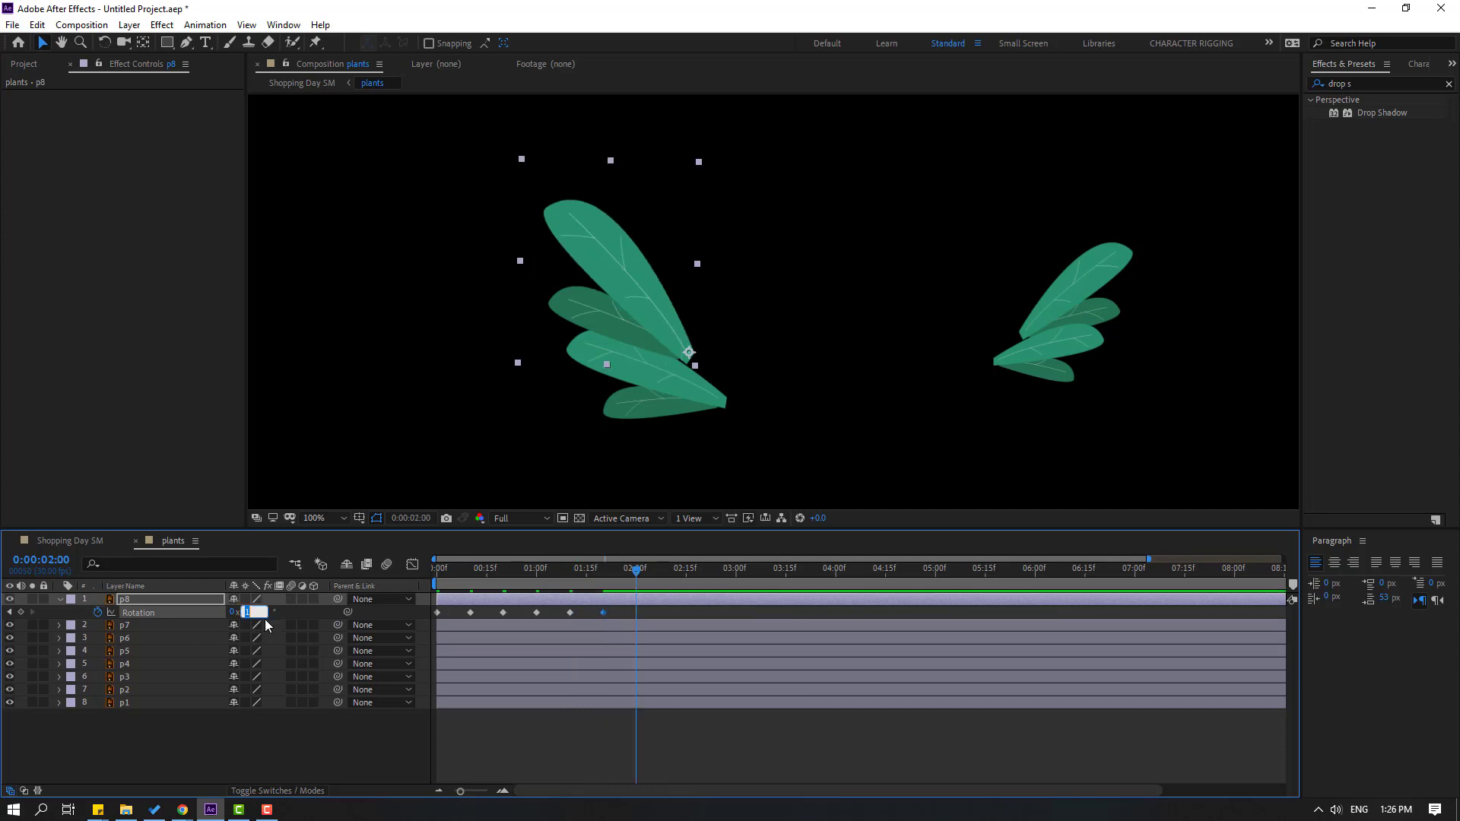
type("0")
key("Return")
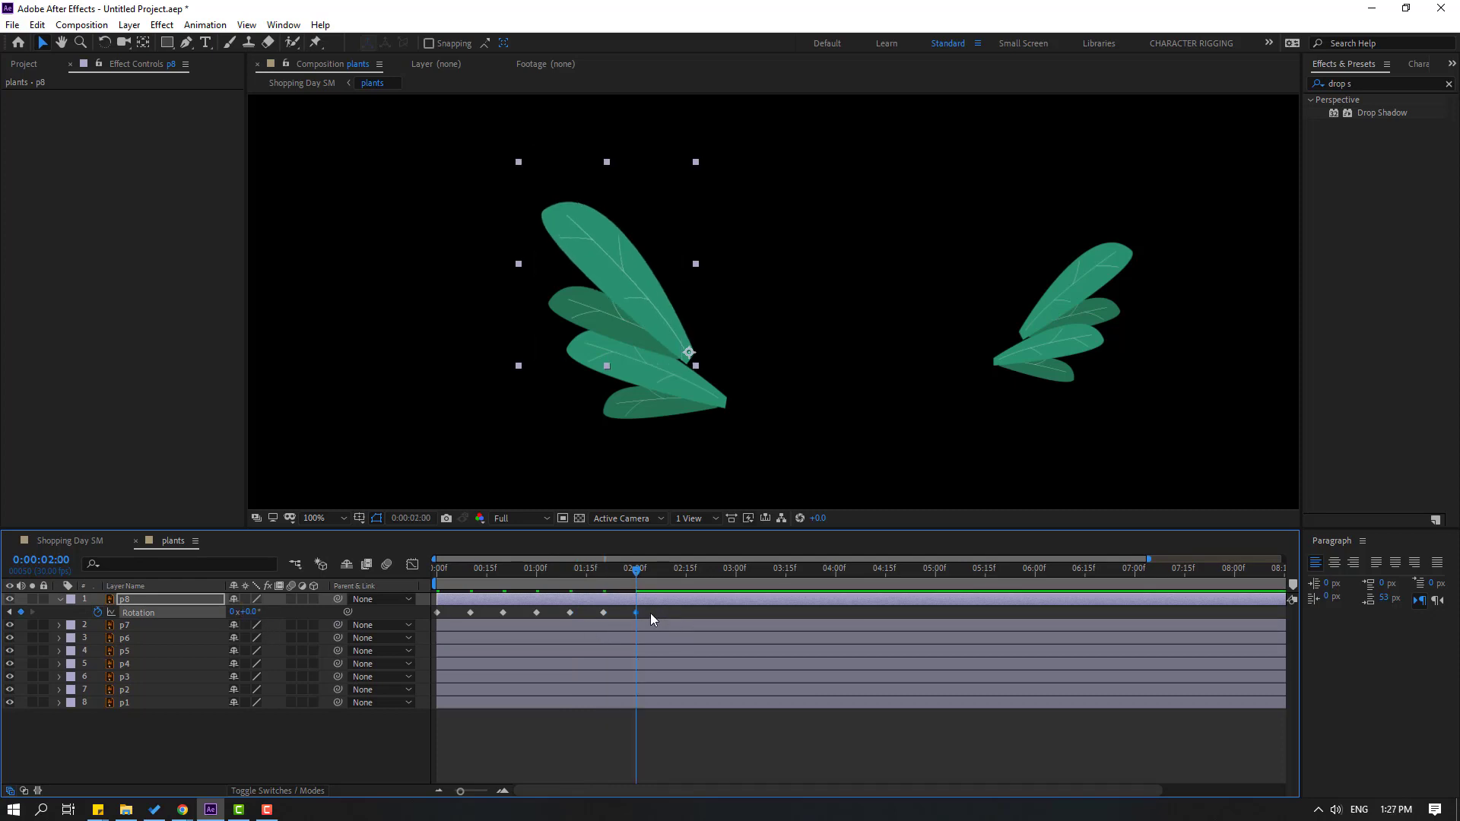
- Apply Easy Ease to all of p8's rotation keyframes and preview the sway
left_click_drag(651, 612, 433, 618)
right_click(438, 613)
mouse_move(532, 601)
left_click(713, 651)
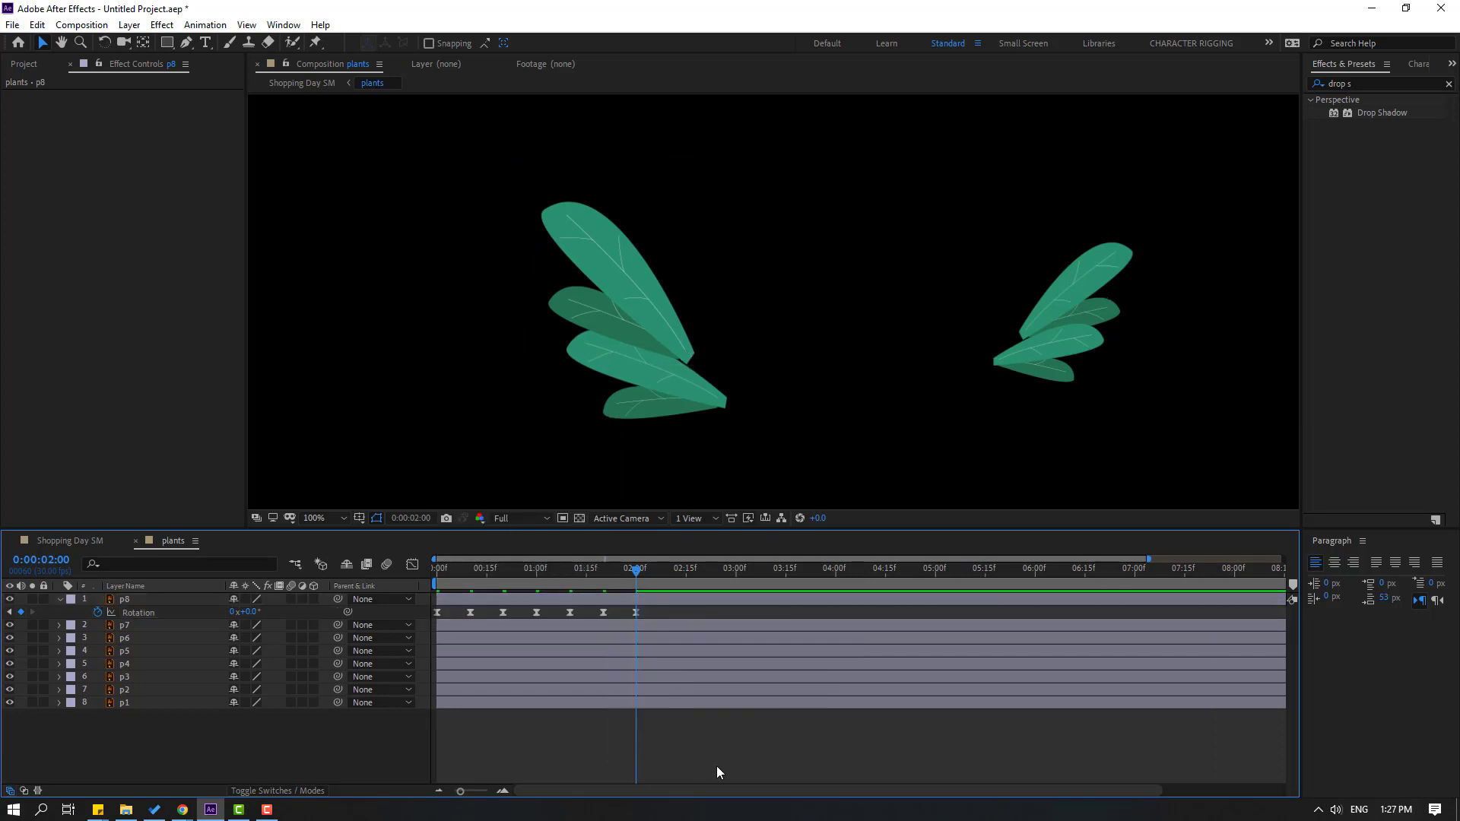
key("space")
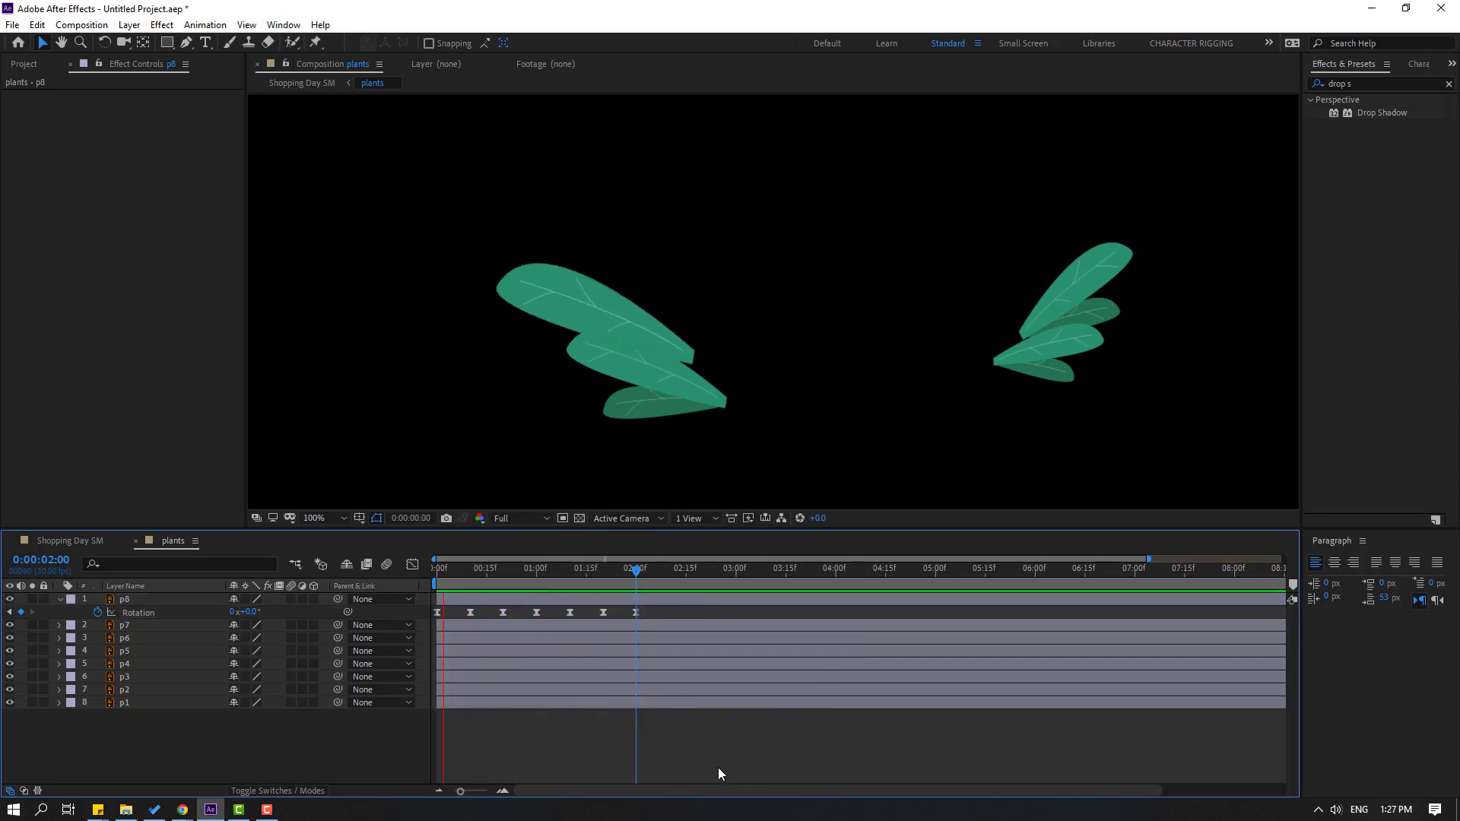
key("space")
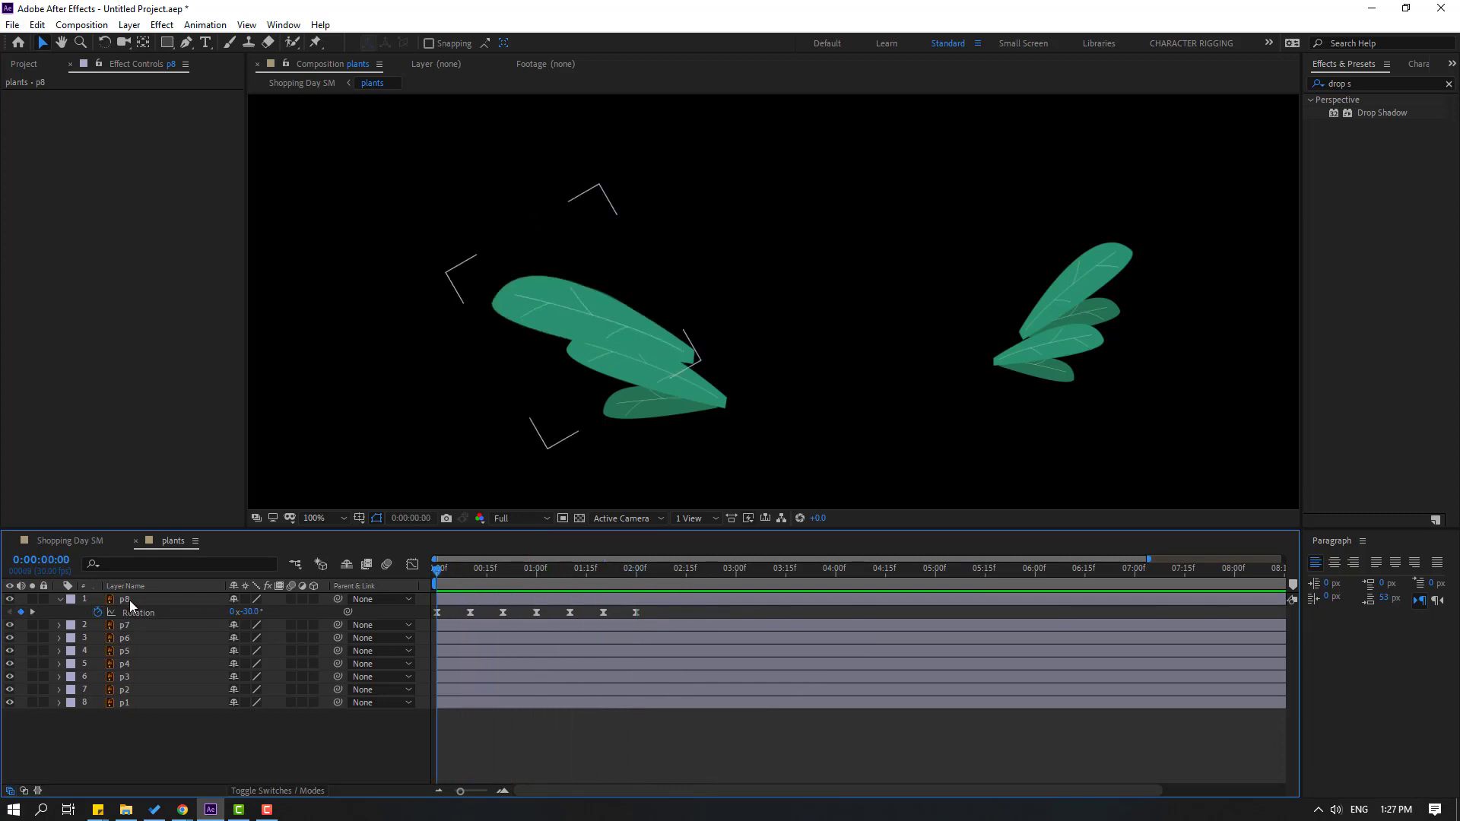
- Show p8's Scale next to Rotation and set a shrunken starting scale keyframe
left_click(130, 600)
key("shift+s")
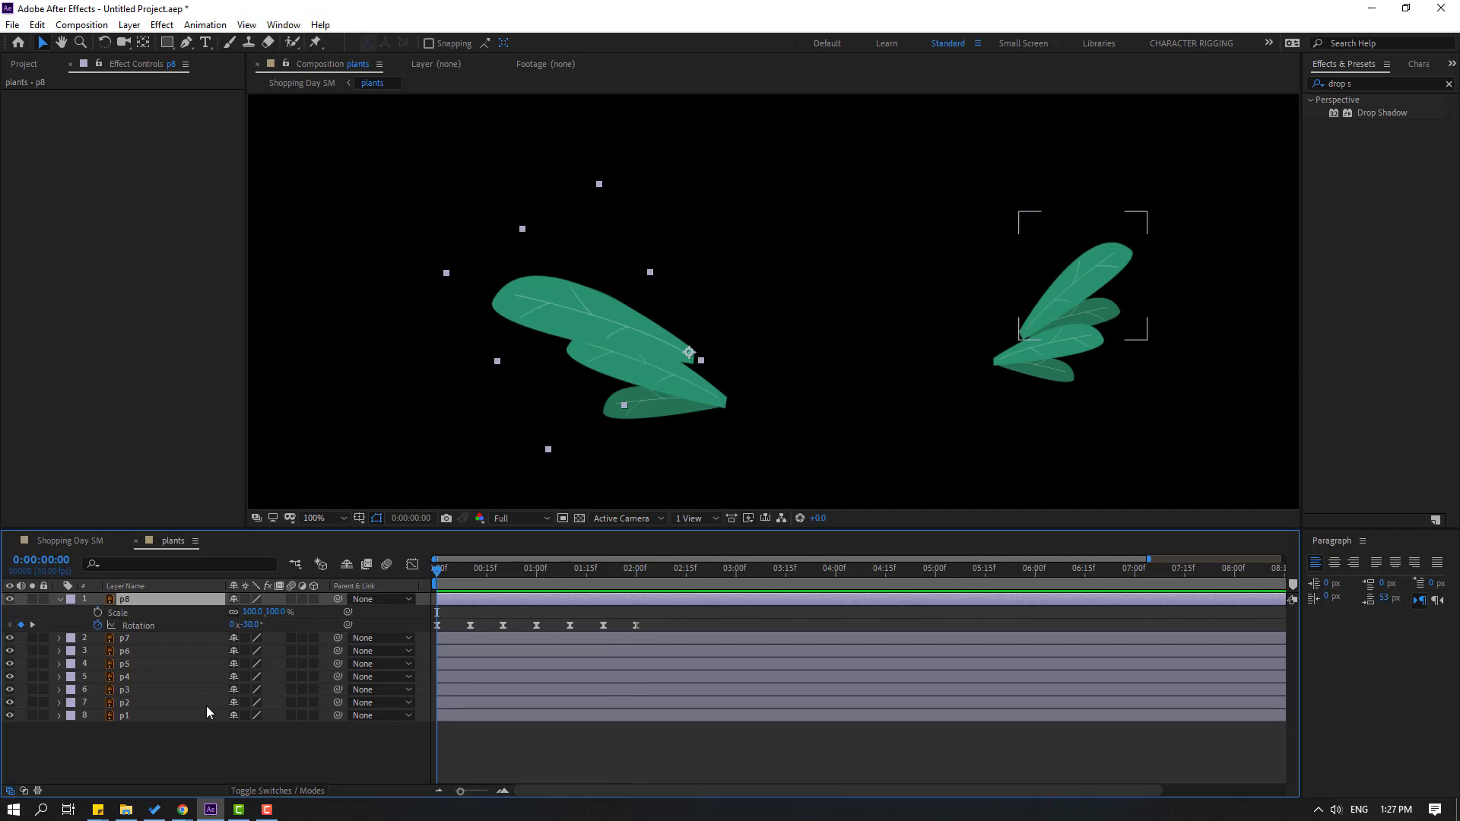
left_click(97, 612)
left_click_drag(437, 612, 467, 620)
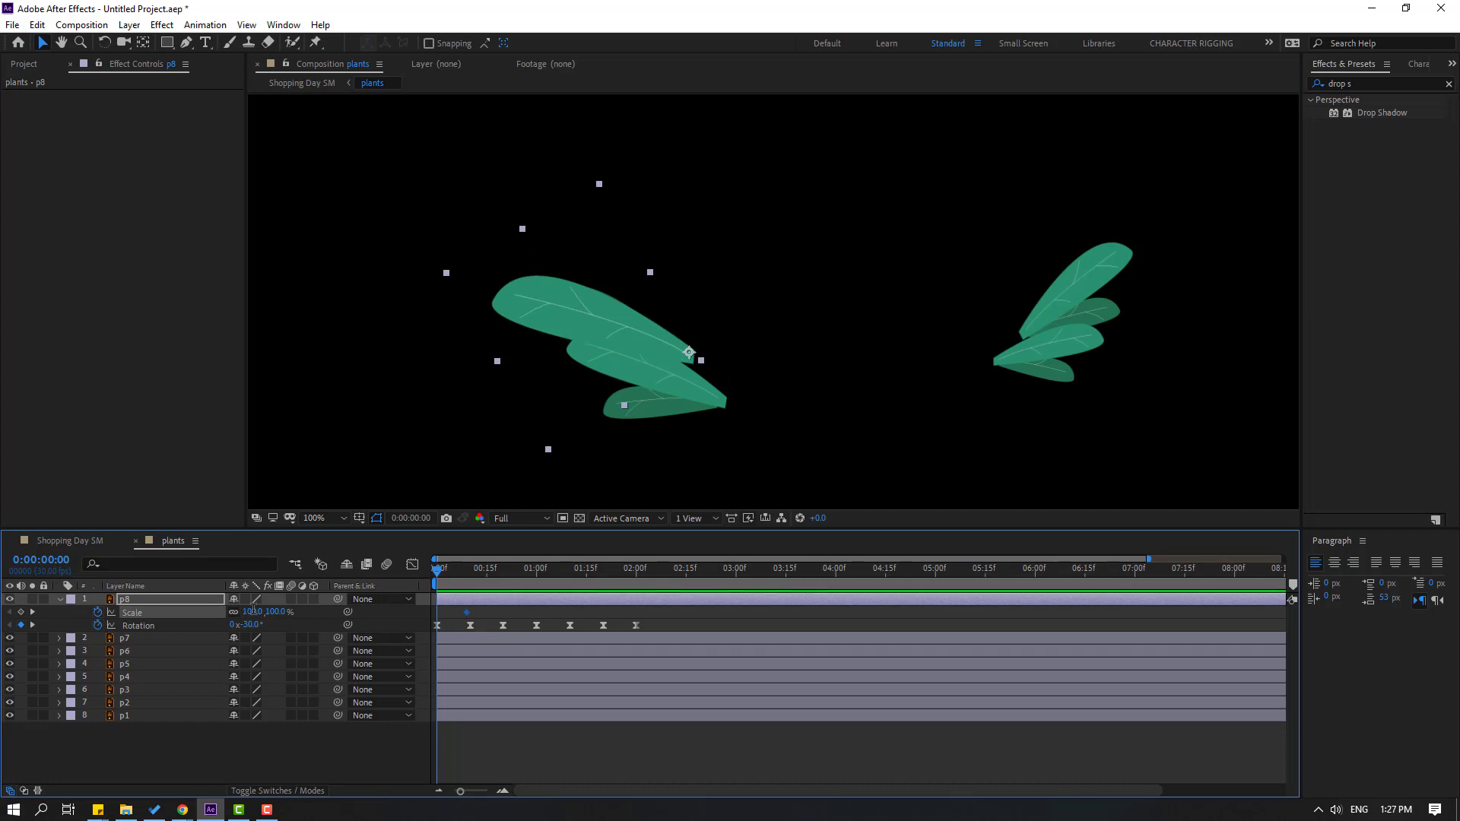
left_click_drag(253, 611, 236, 613)
- Keyframe p8's Scale at 110% and then 95% a few frames apart
left_click_drag(440, 569, 468, 569)
left_click(254, 612)
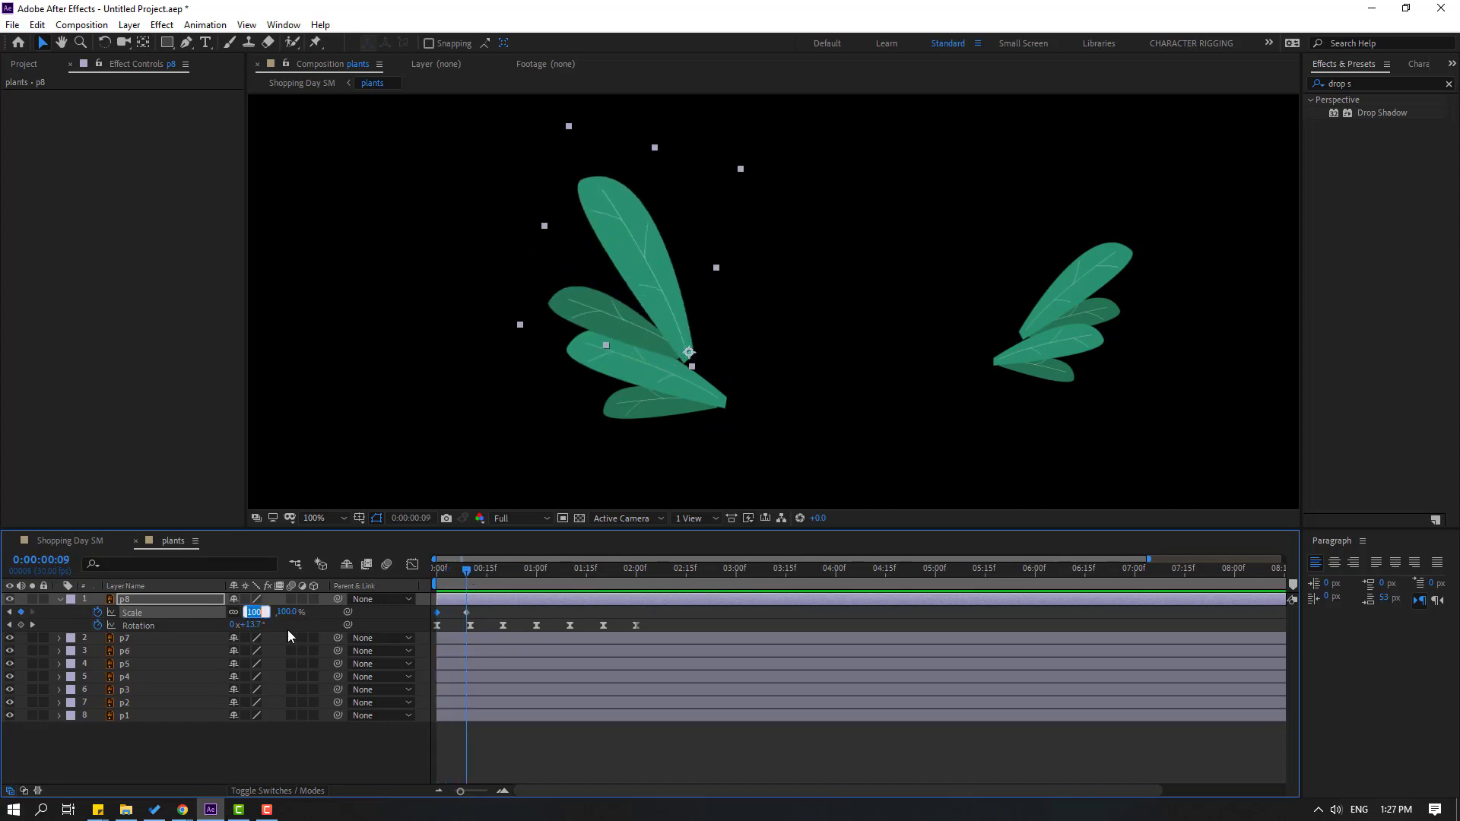
type("110")
key("Return")
left_click_drag(466, 569, 492, 570)
left_click(252, 612)
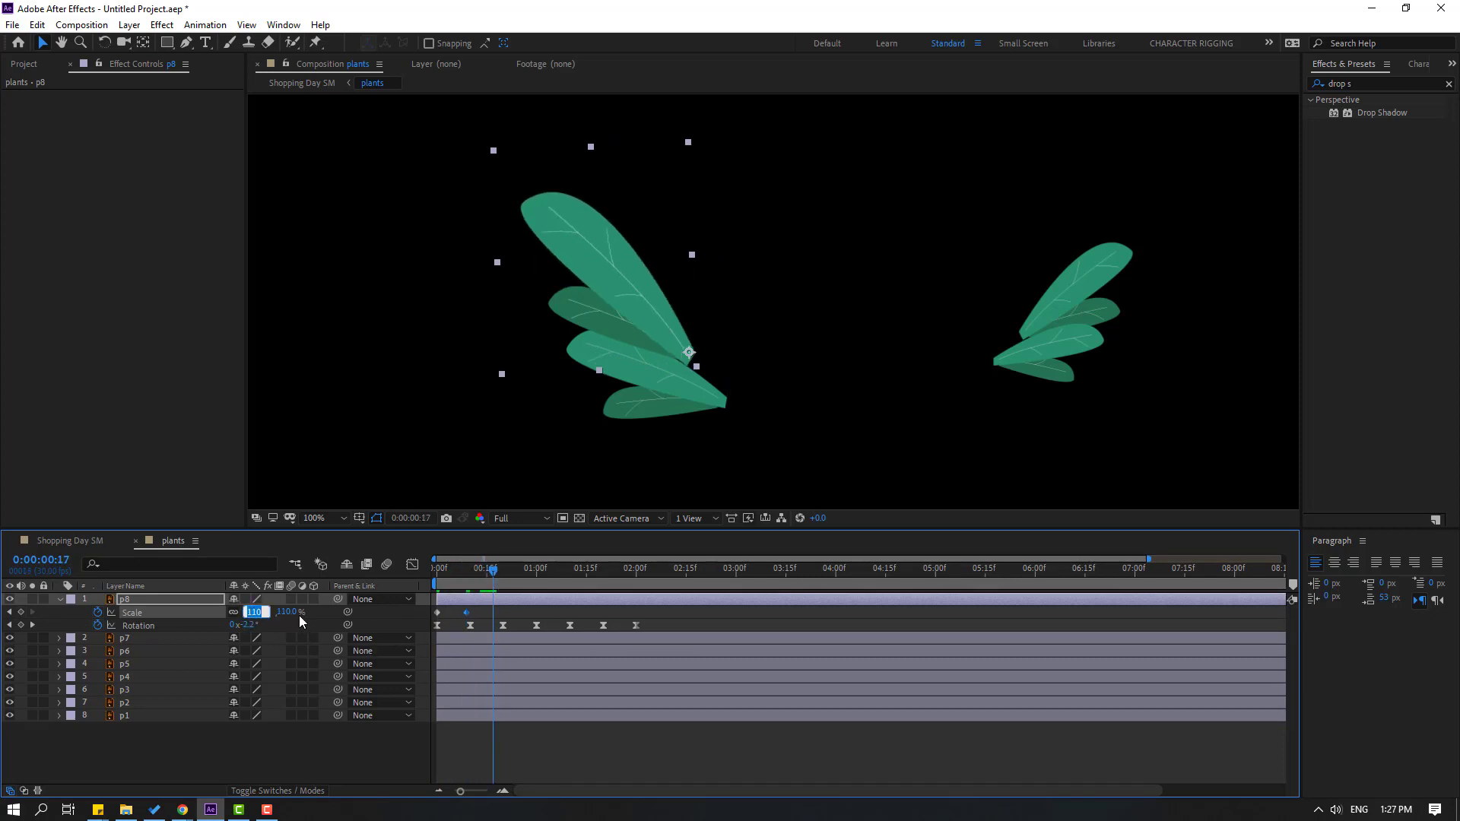
type("95")
key("Return")
- Settle Scale at 100% by 0:26, Easy Ease the scale keys, and halve the viewer zoom
mouse_move(529, 575)
left_mouse_down()
mouse_move(511, 570)
mouse_move(527, 572)
left_mouse_up()
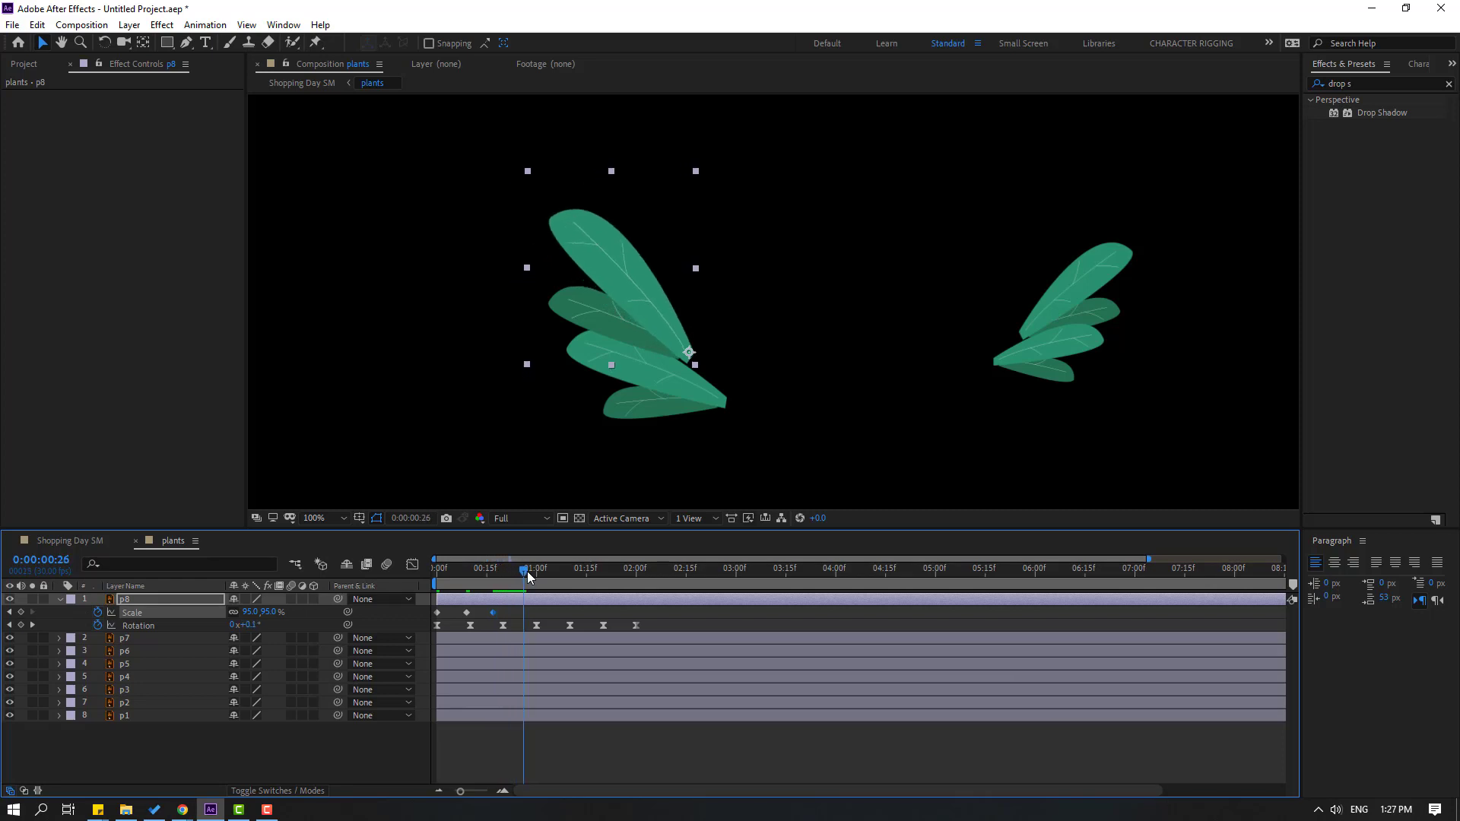
left_click(252, 613)
type("100")
key("Return")
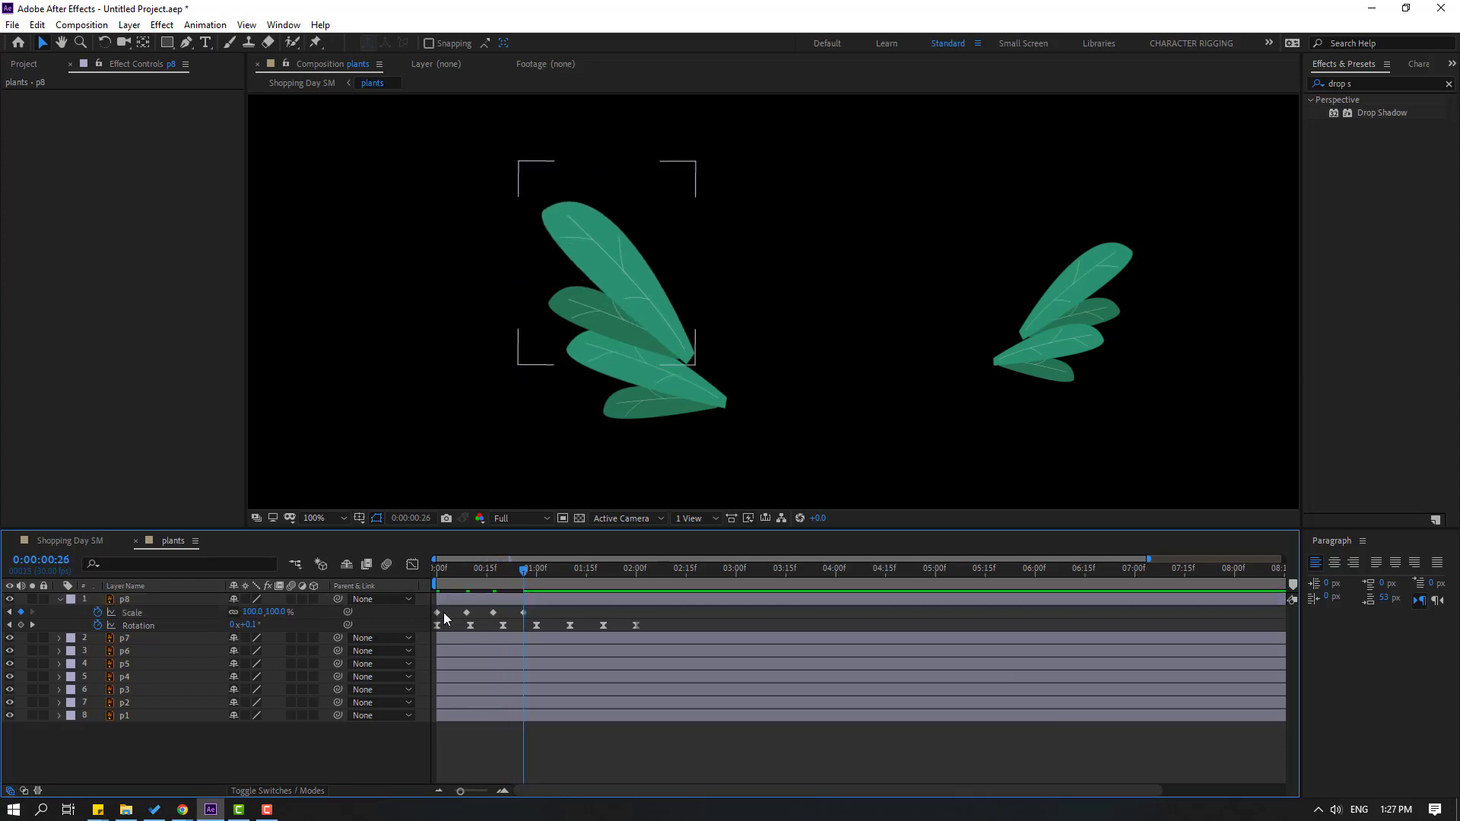
right_click(439, 615)
mouse_move(532, 602)
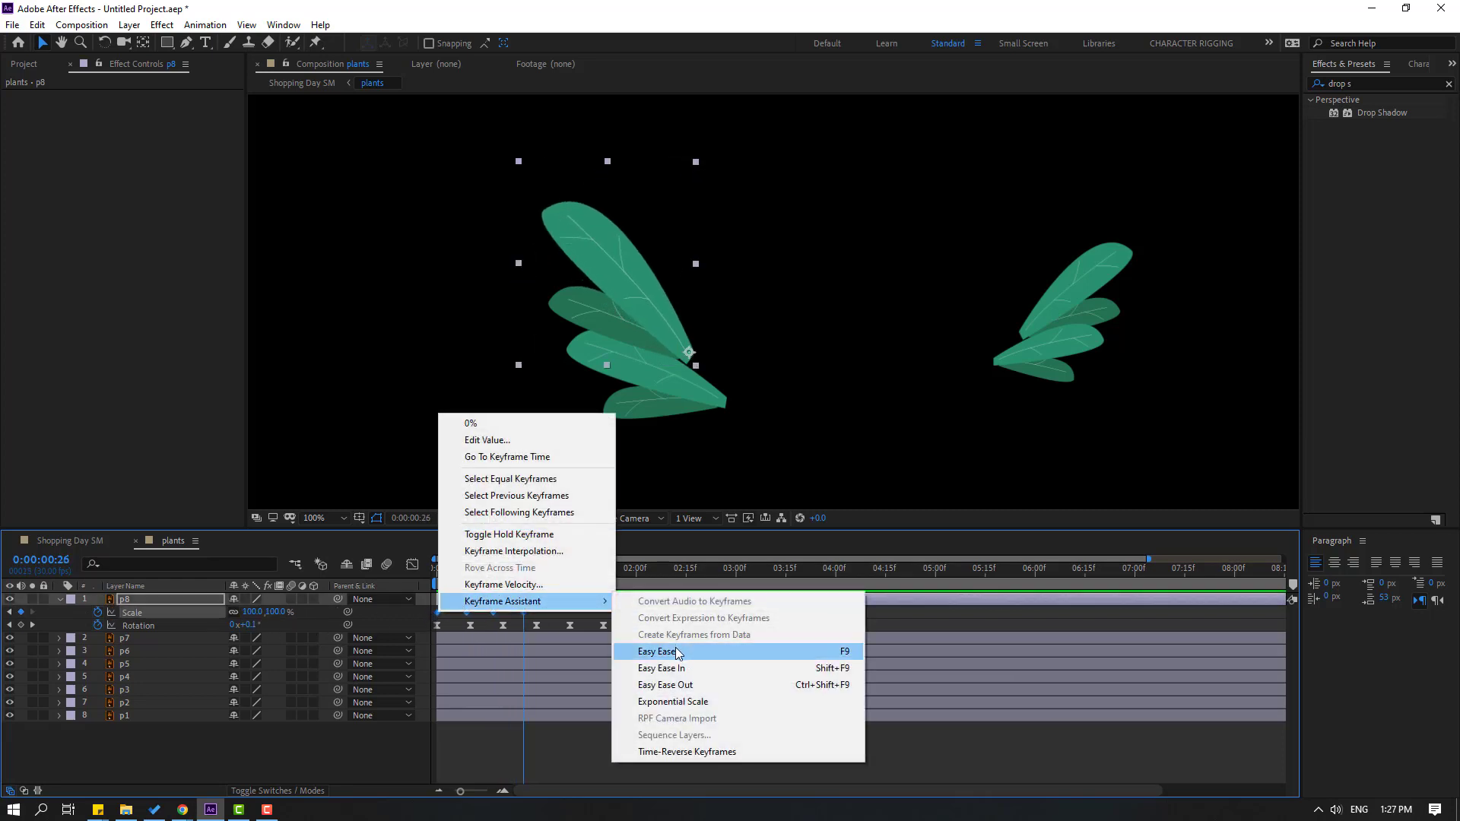
left_click(650, 652)
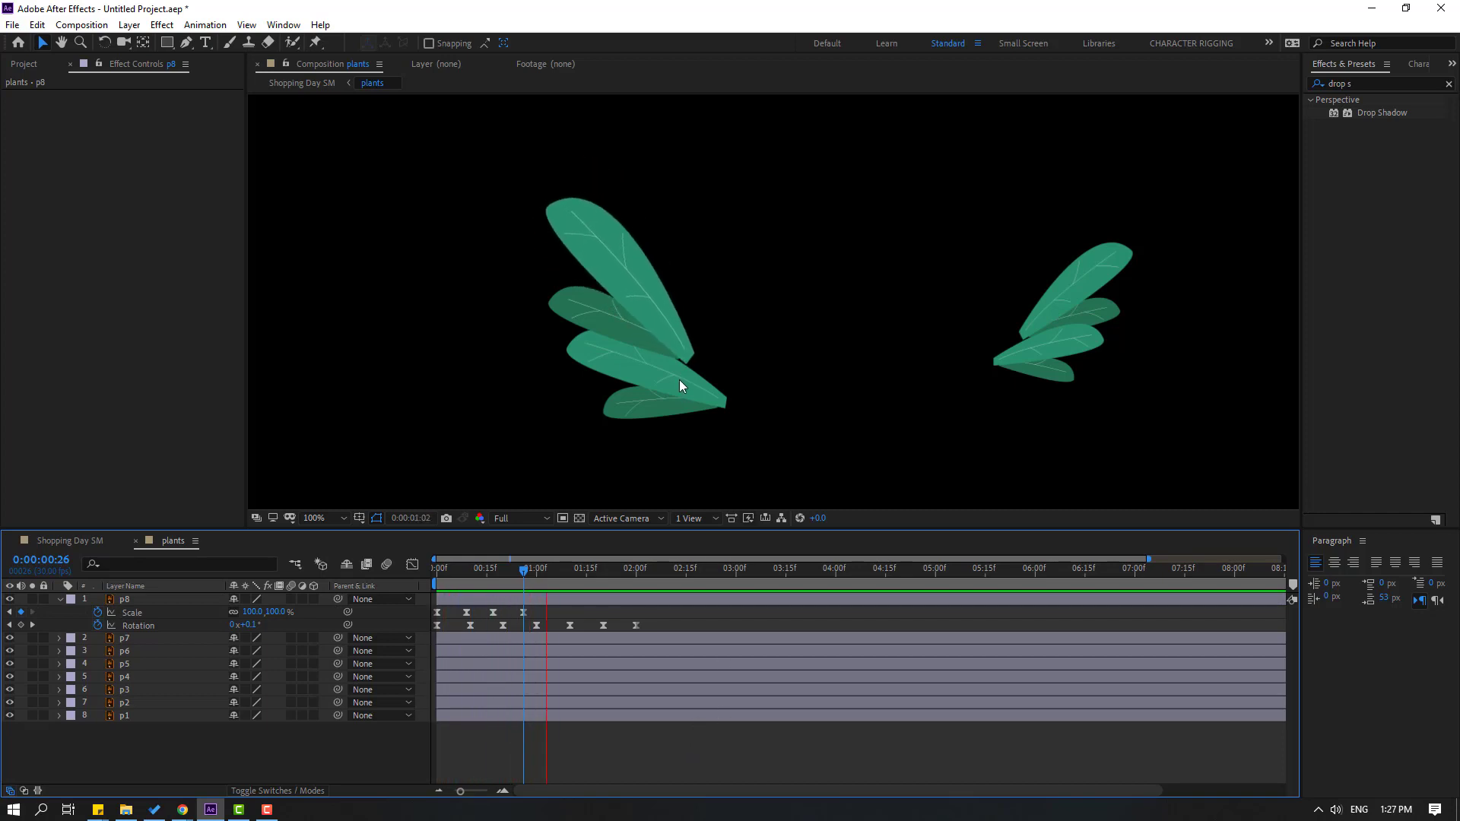
key("comma")
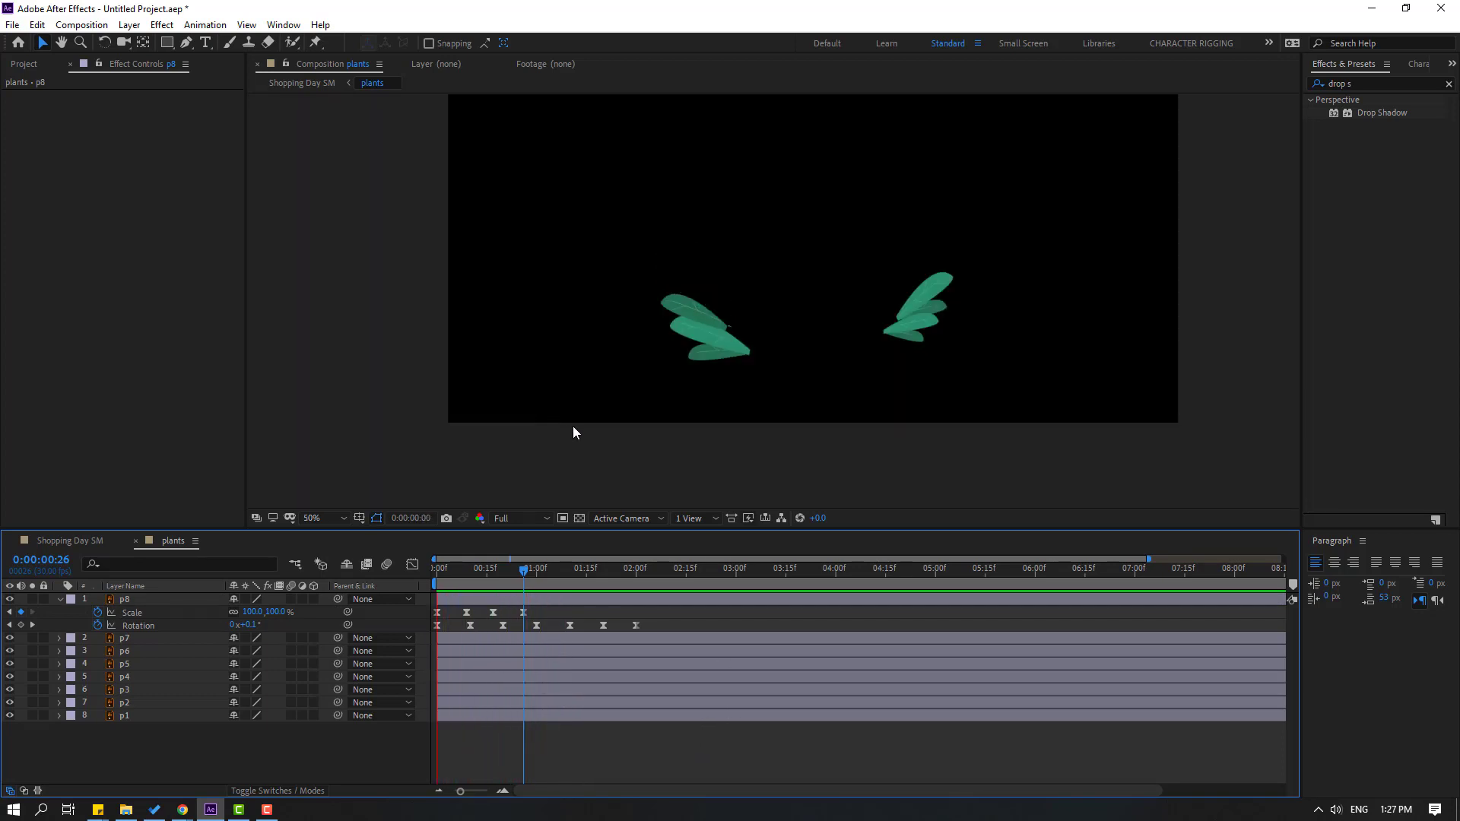
- Stop playback, marquee-select all of p8's Scale and Rotation keyframes, and return to frame 0
mouse_move(454, 606)
left_mouse_down()
mouse_move(528, 620)
mouse_move(480, 622)
left_mouse_up()
scroll(794, 382, "up", 2)
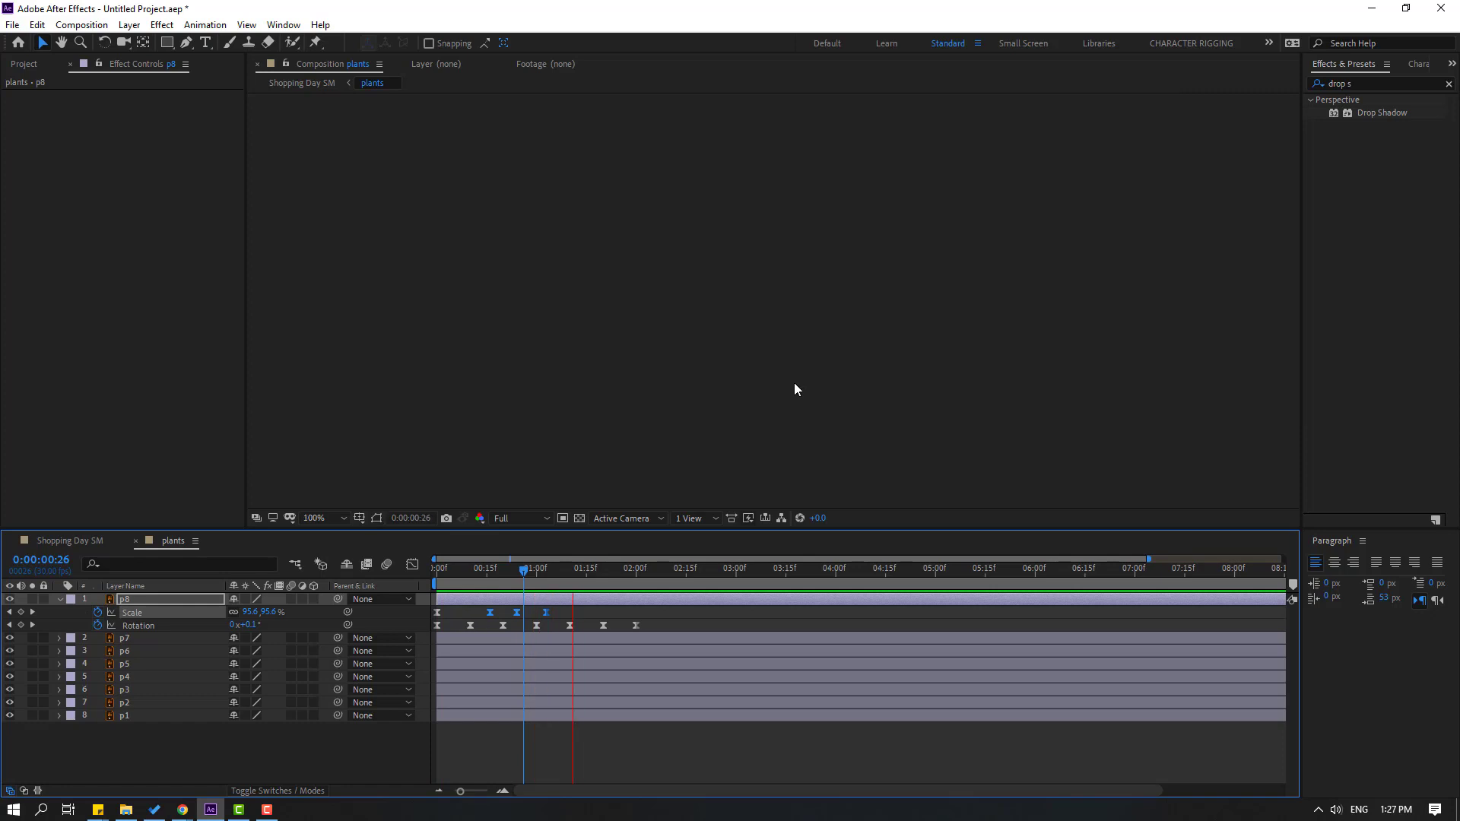
key("space")
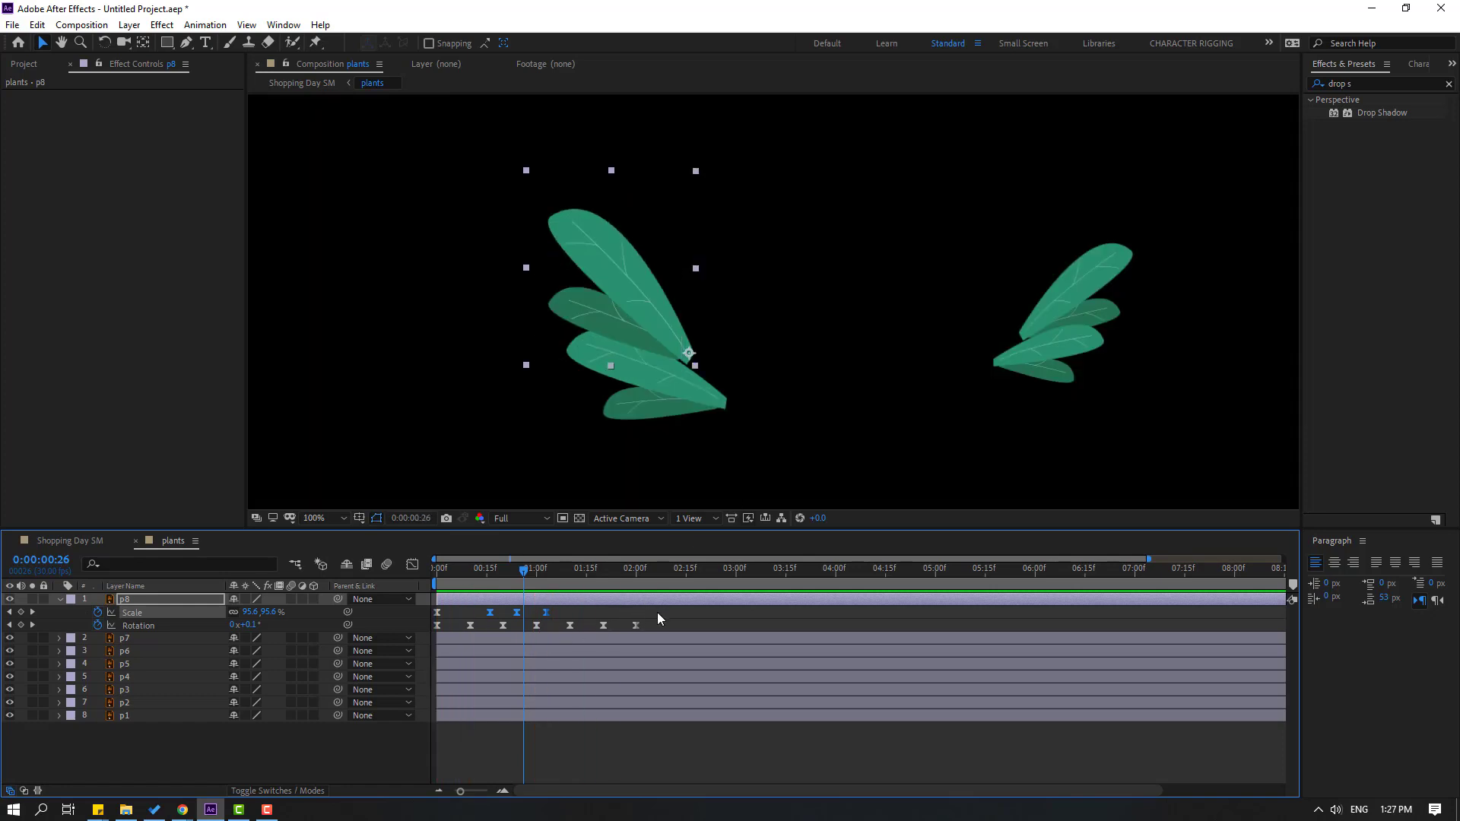
left_click_drag(657, 613, 438, 634)
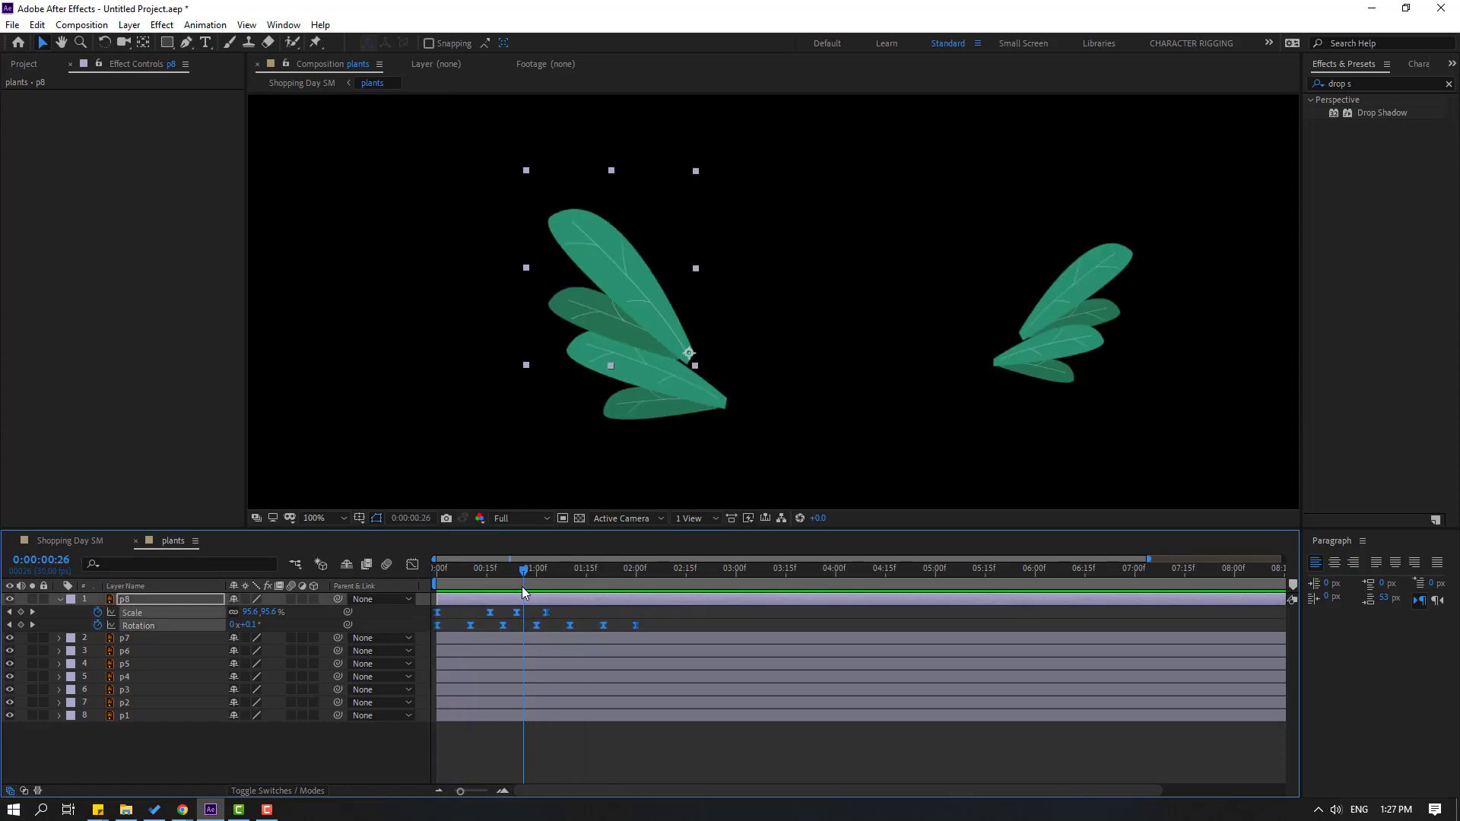
left_click_drag(509, 577, 436, 579)
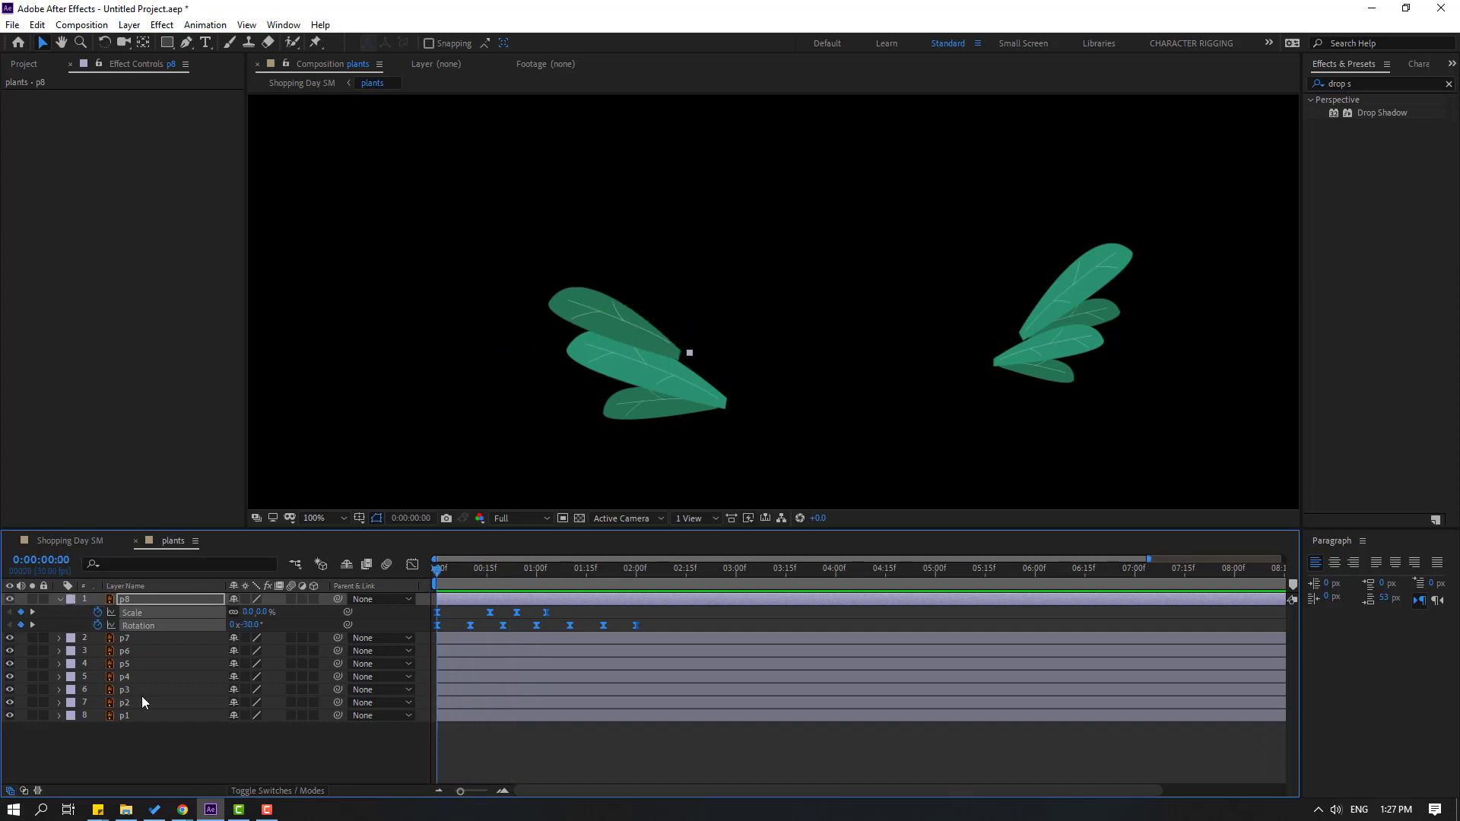
- Paste p8's Scale and Rotation keyframes onto leaf layers p7 through p1
left_click(126, 642)
left_click(117, 717, "shift")
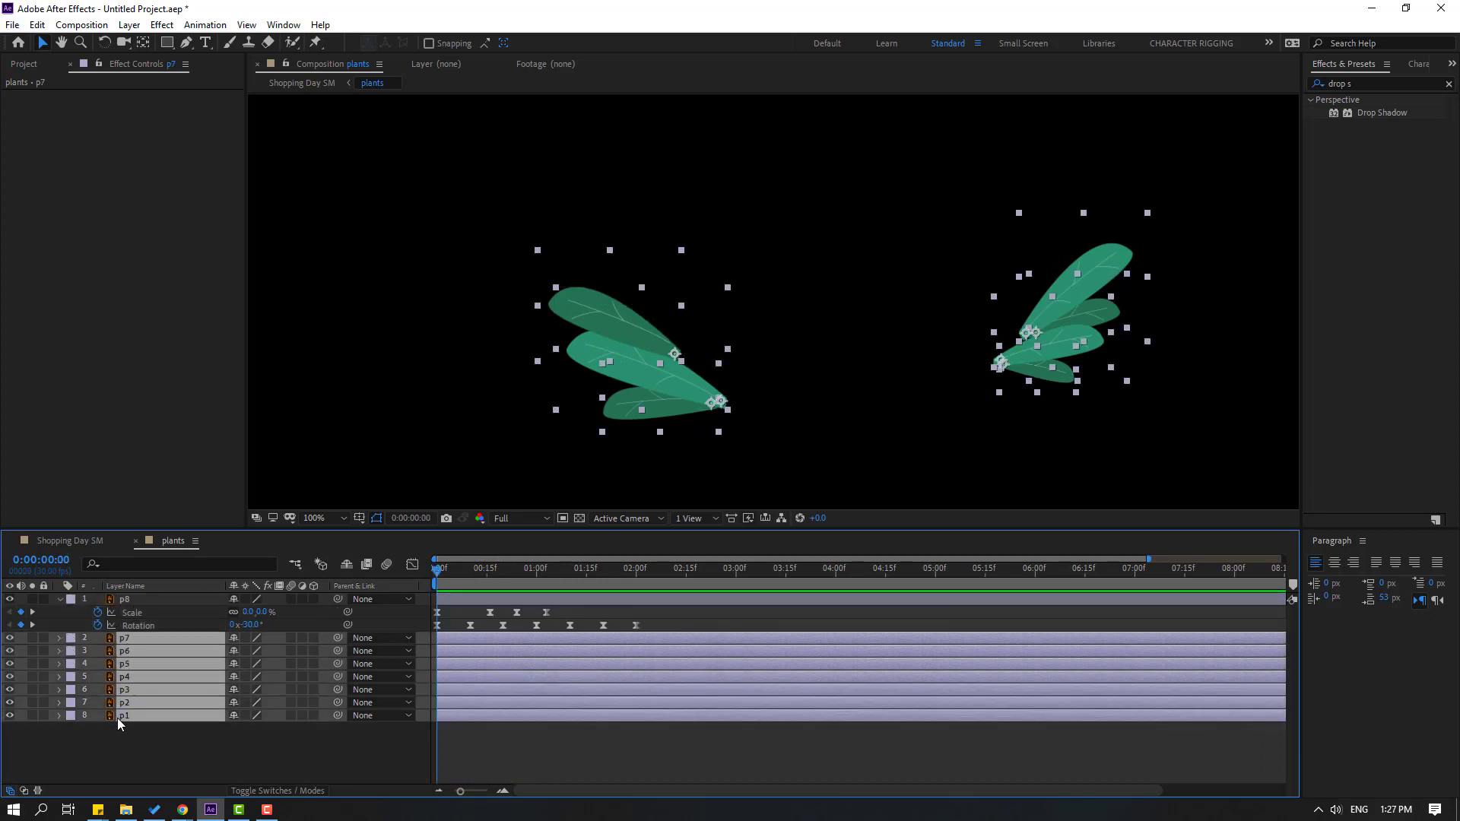
key("ctrl+v")
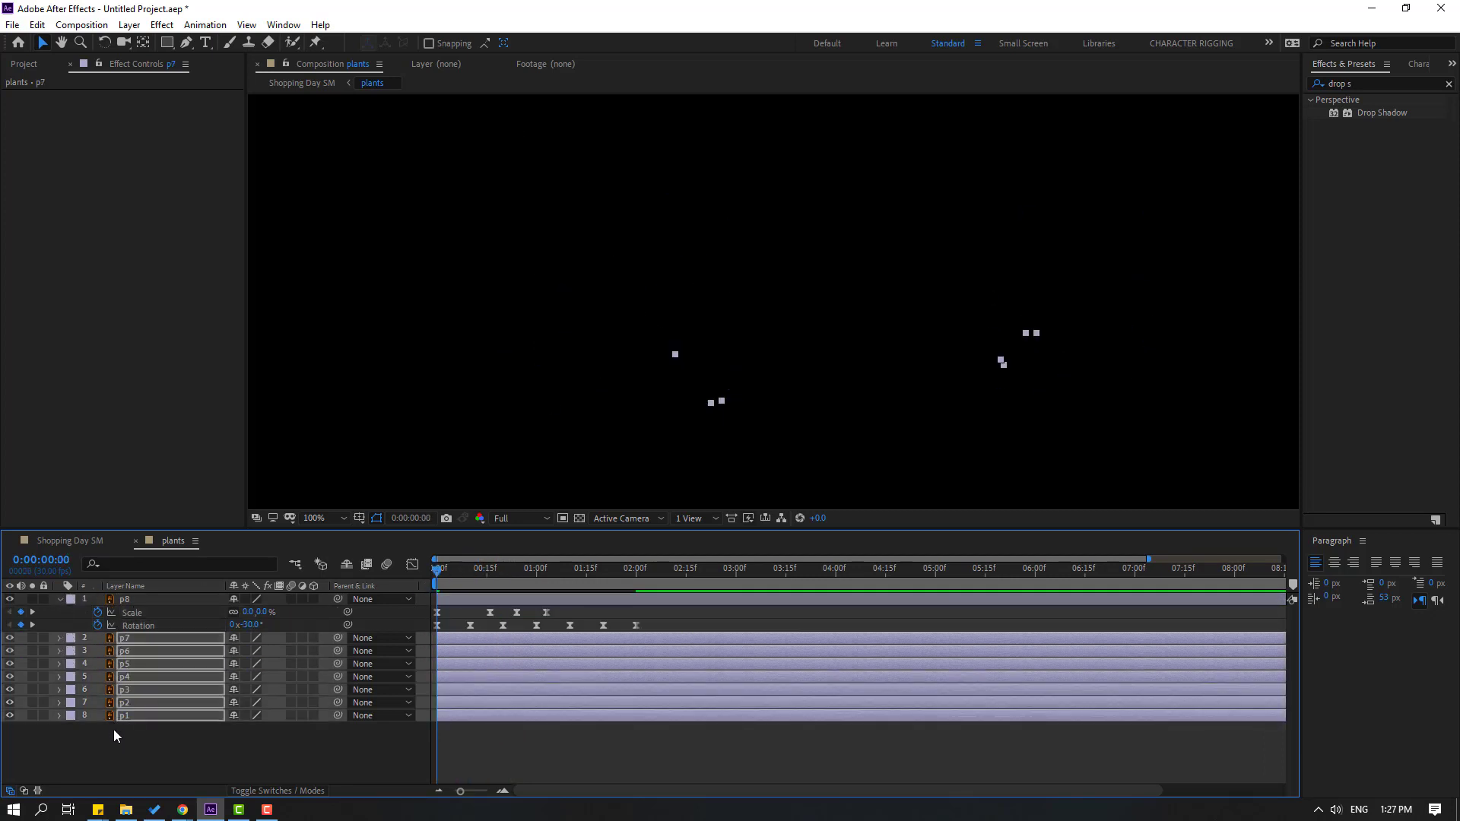
- Preview the leaves mid-animation around frame 10 and collapse p8's properties
left_click(531, 753)
key("space")
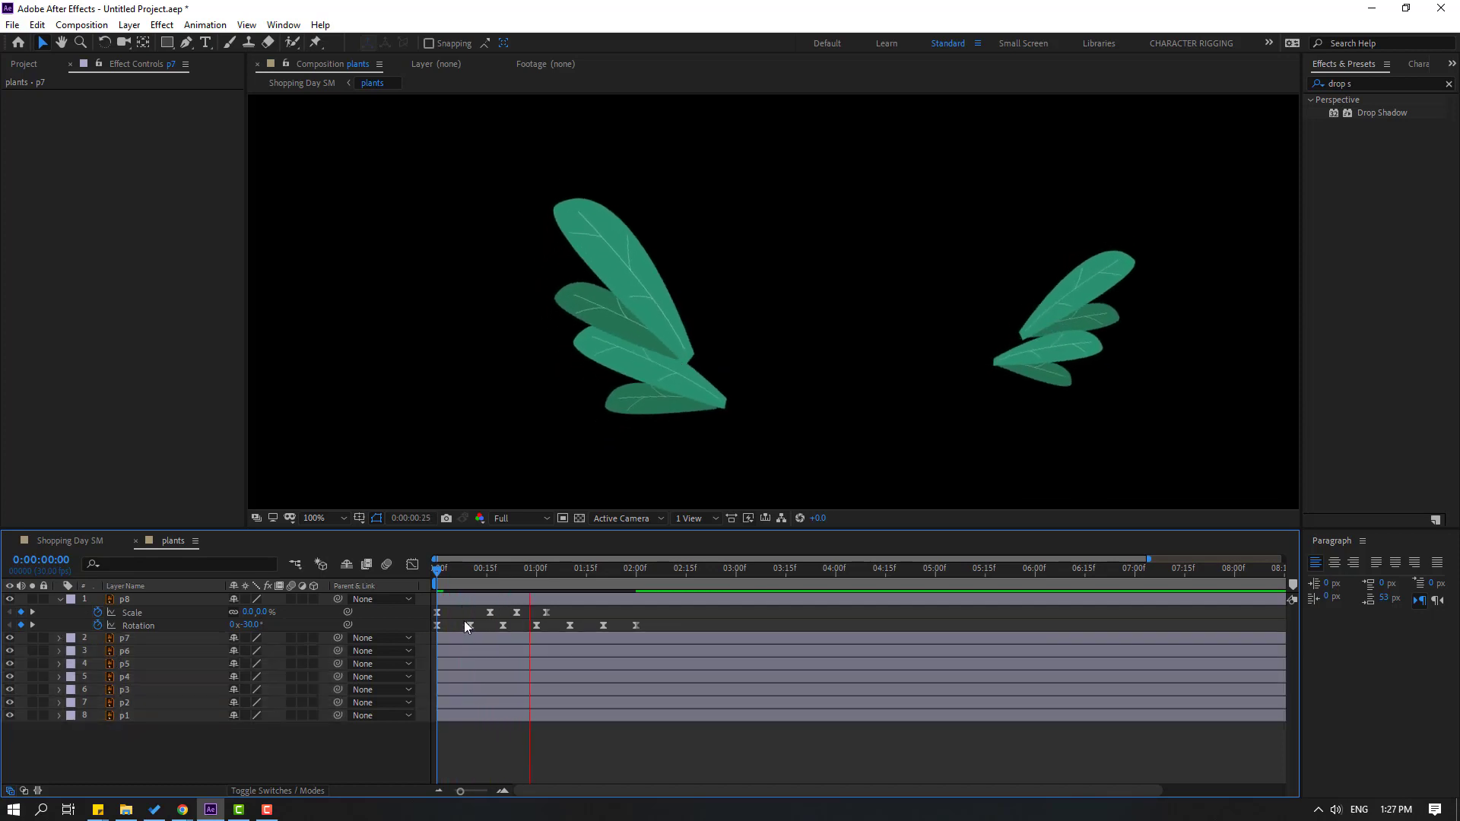
left_click(435, 573)
left_click_drag(436, 575, 473, 576)
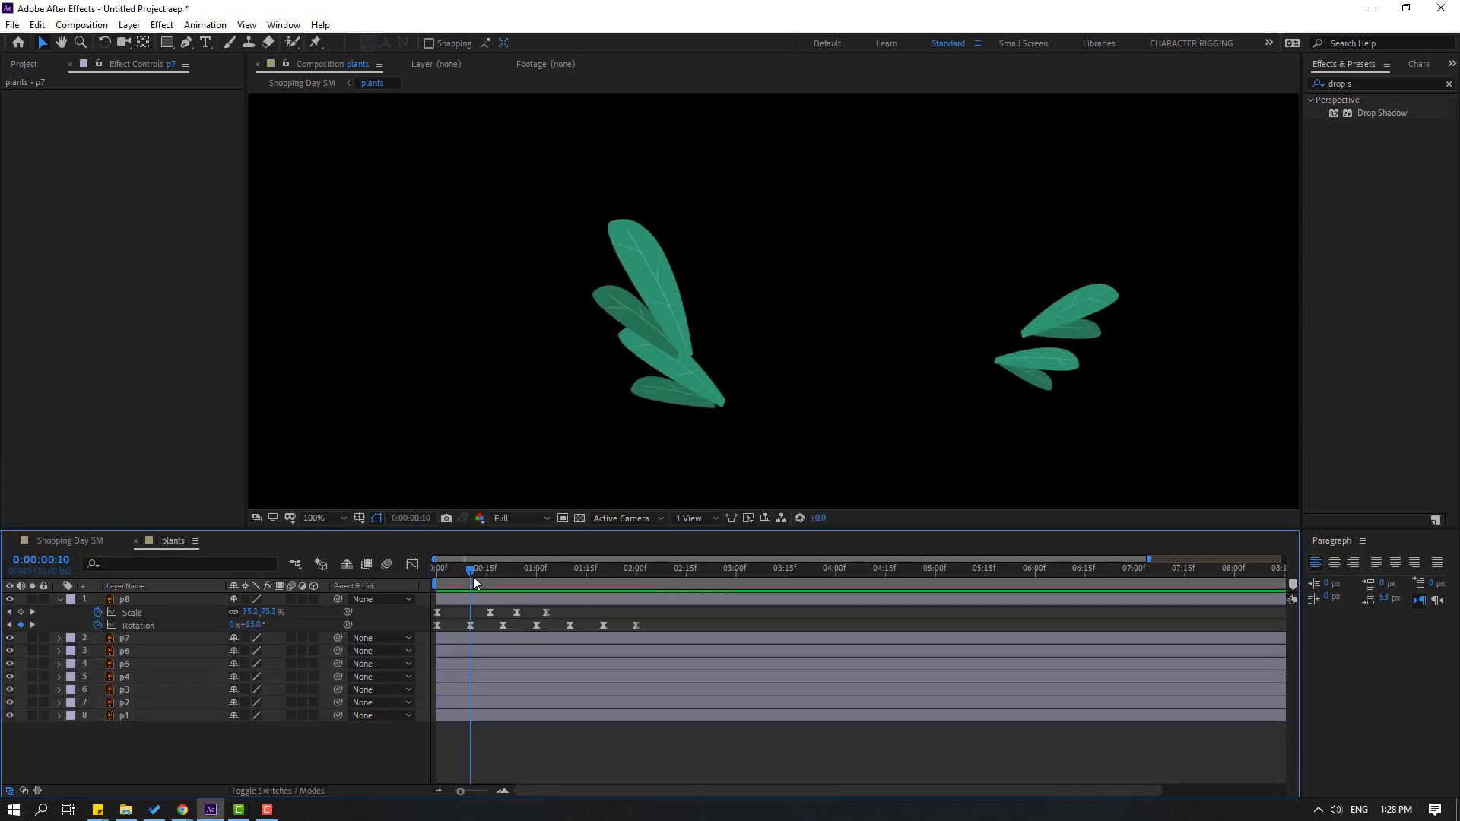
left_click(60, 599)
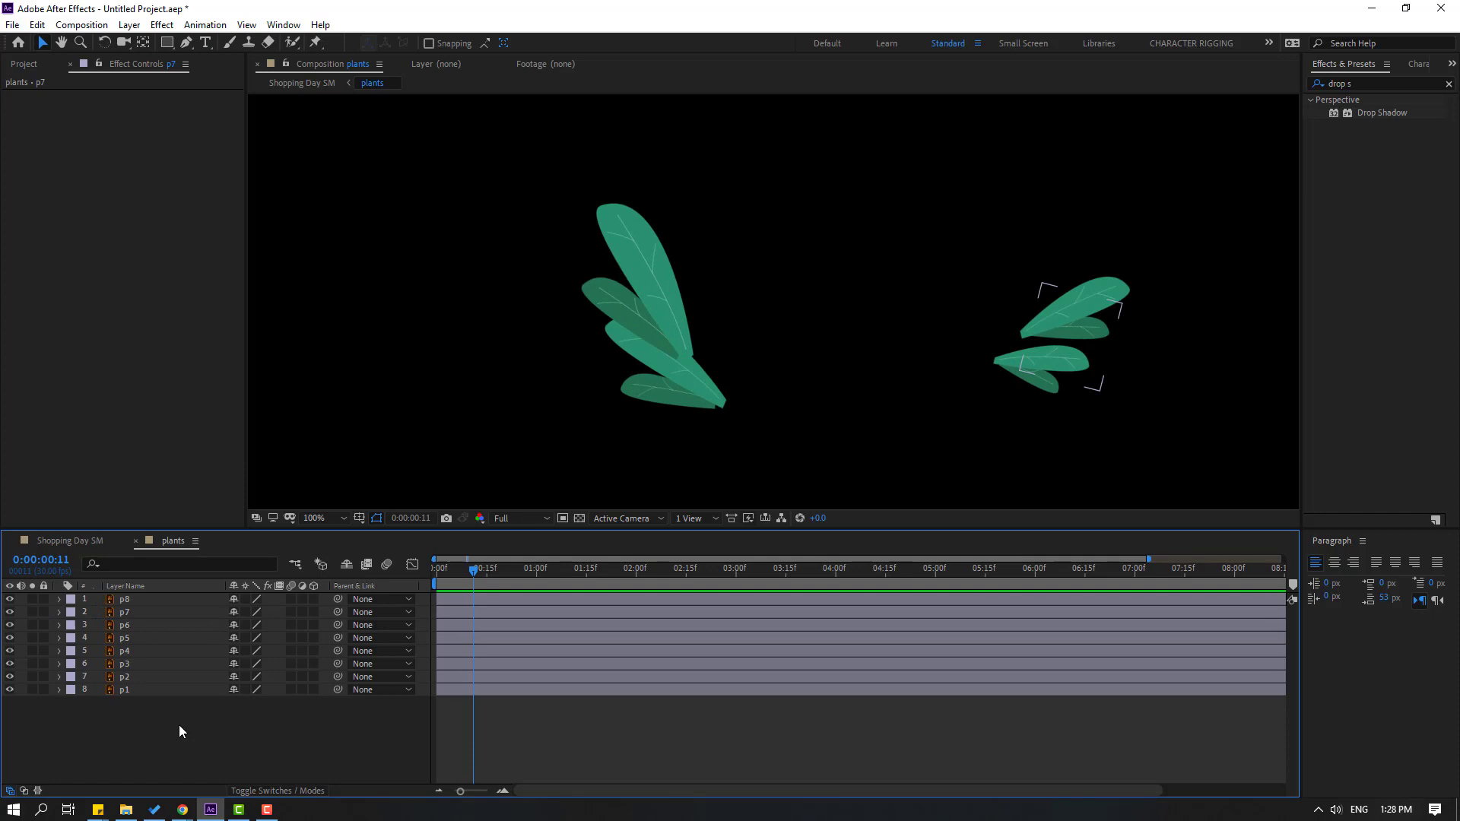
left_click(140, 692)
left_click_drag(473, 575, 470, 577)
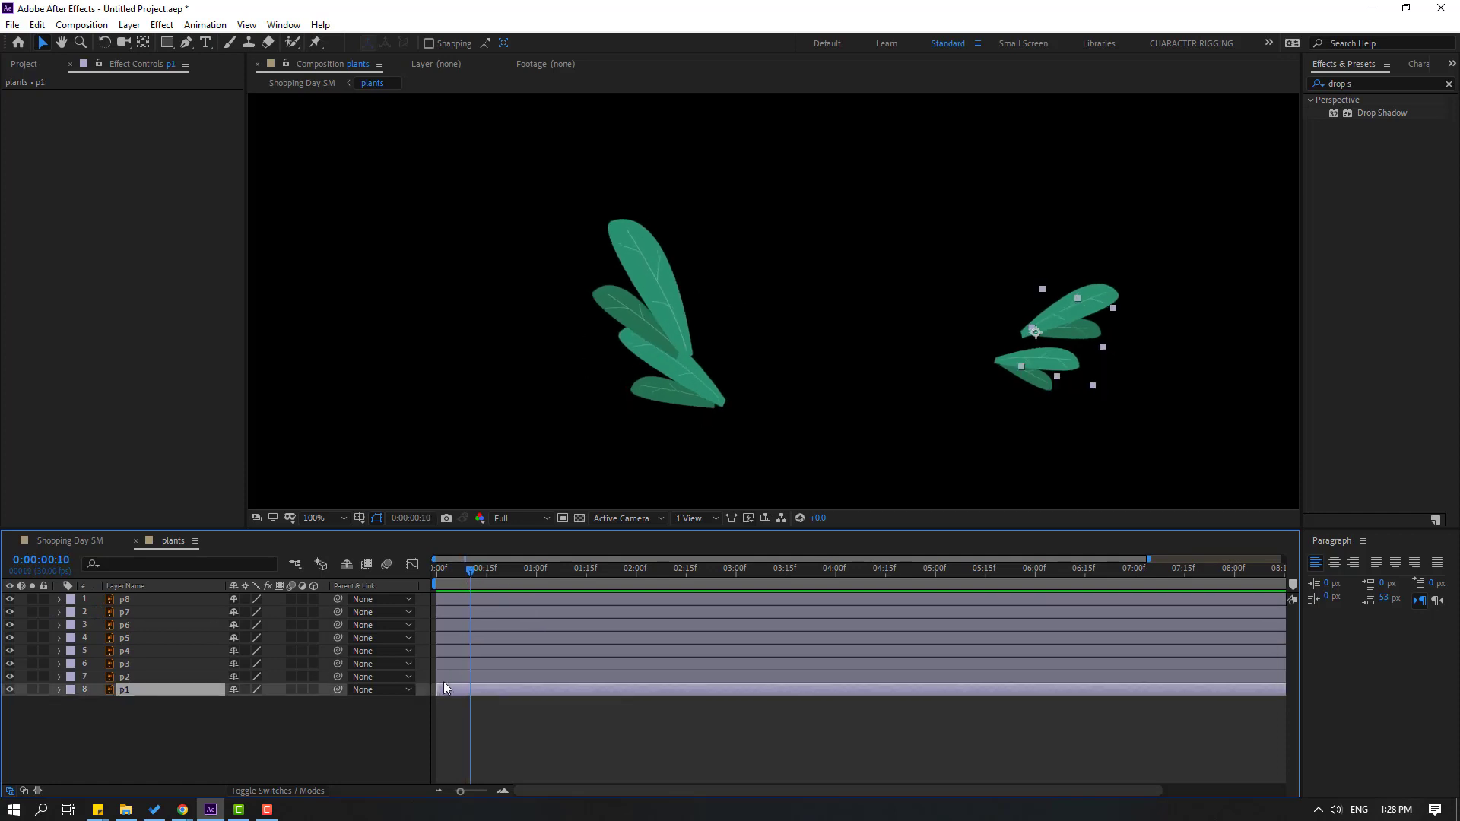
key("ctrl+Up")
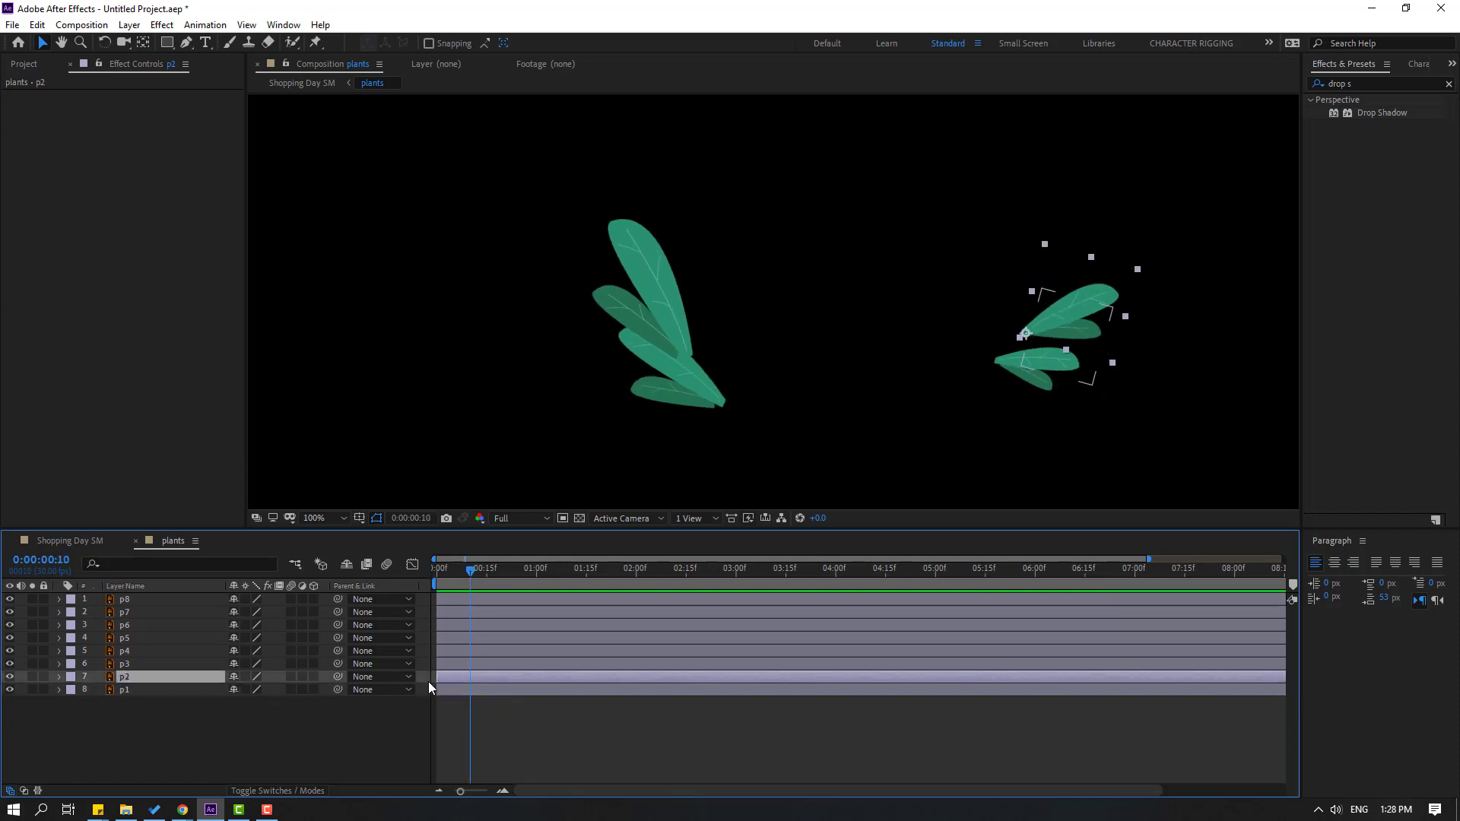
- Start leaf p3 slightly later and preview the pop-in around frame 5
left_click_drag(450, 663, 482, 601)
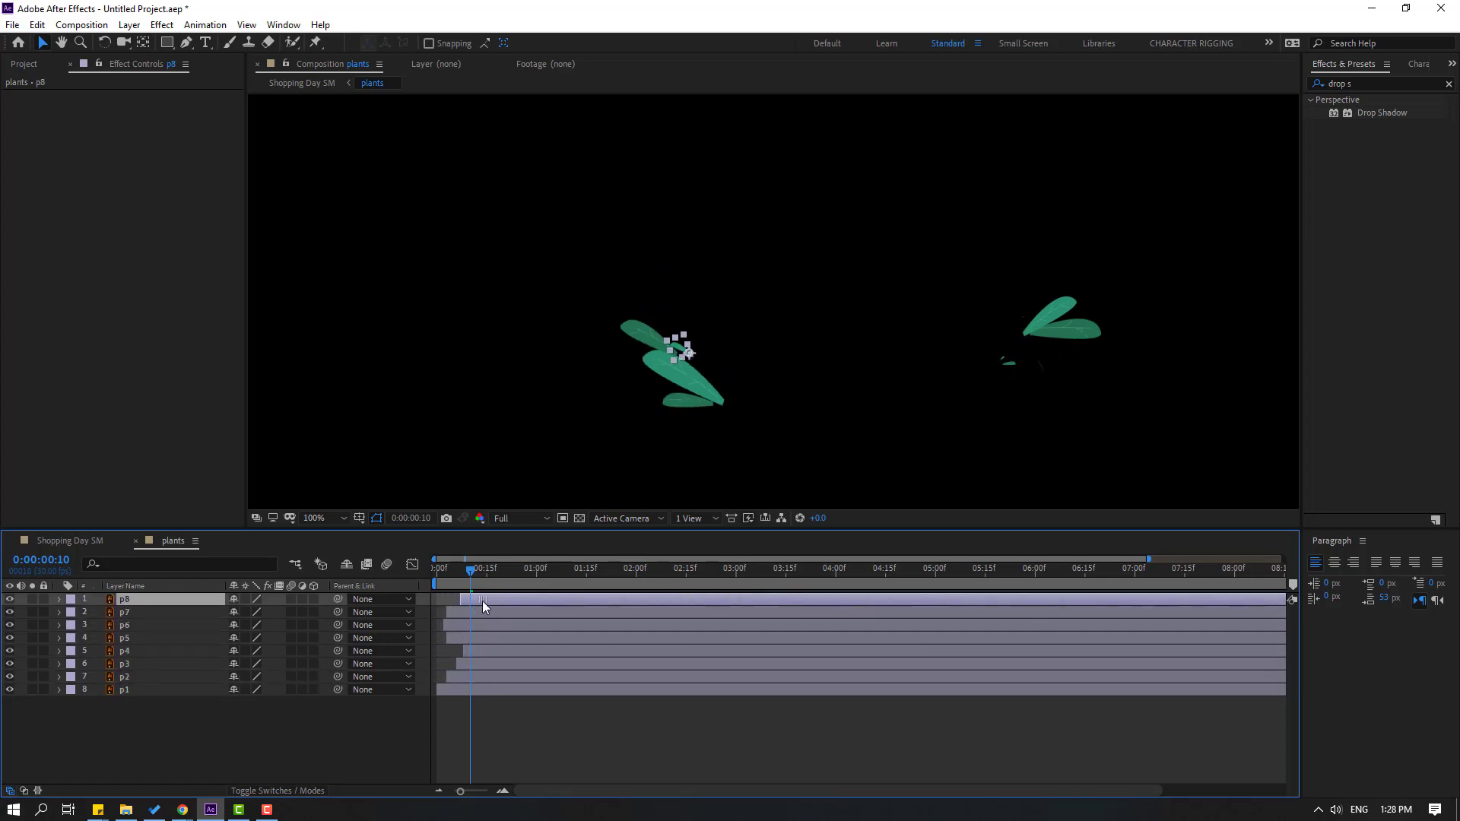
left_click(461, 572)
key("space")
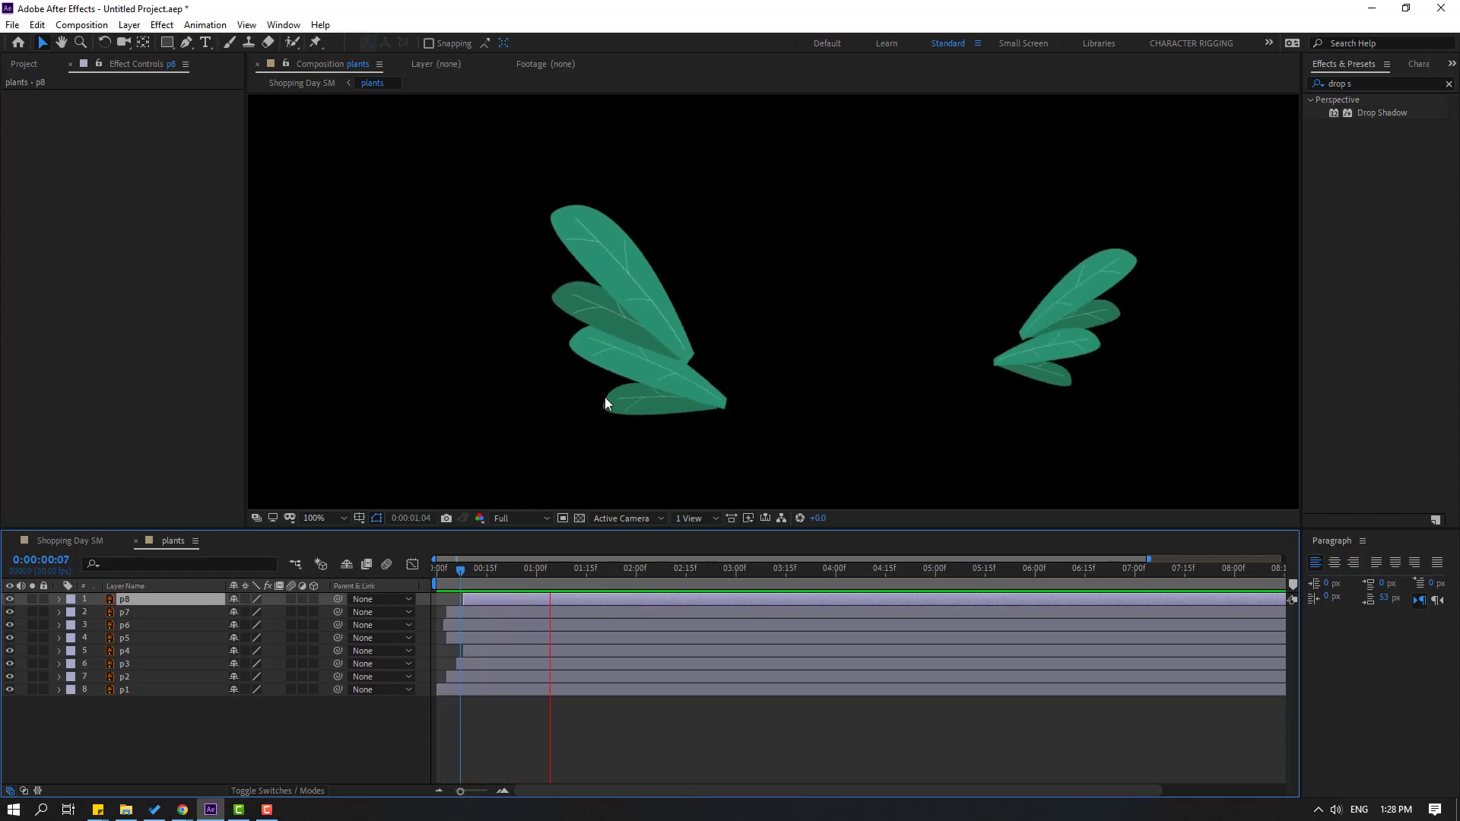
scroll(540, 419, "down", 2)
left_click_drag(460, 570, 466, 574)
scroll(750, 411, "up", 2)
- Delay leaves p5 and p6 slightly, preview the stagger, and close the plants composition
left_click(679, 409)
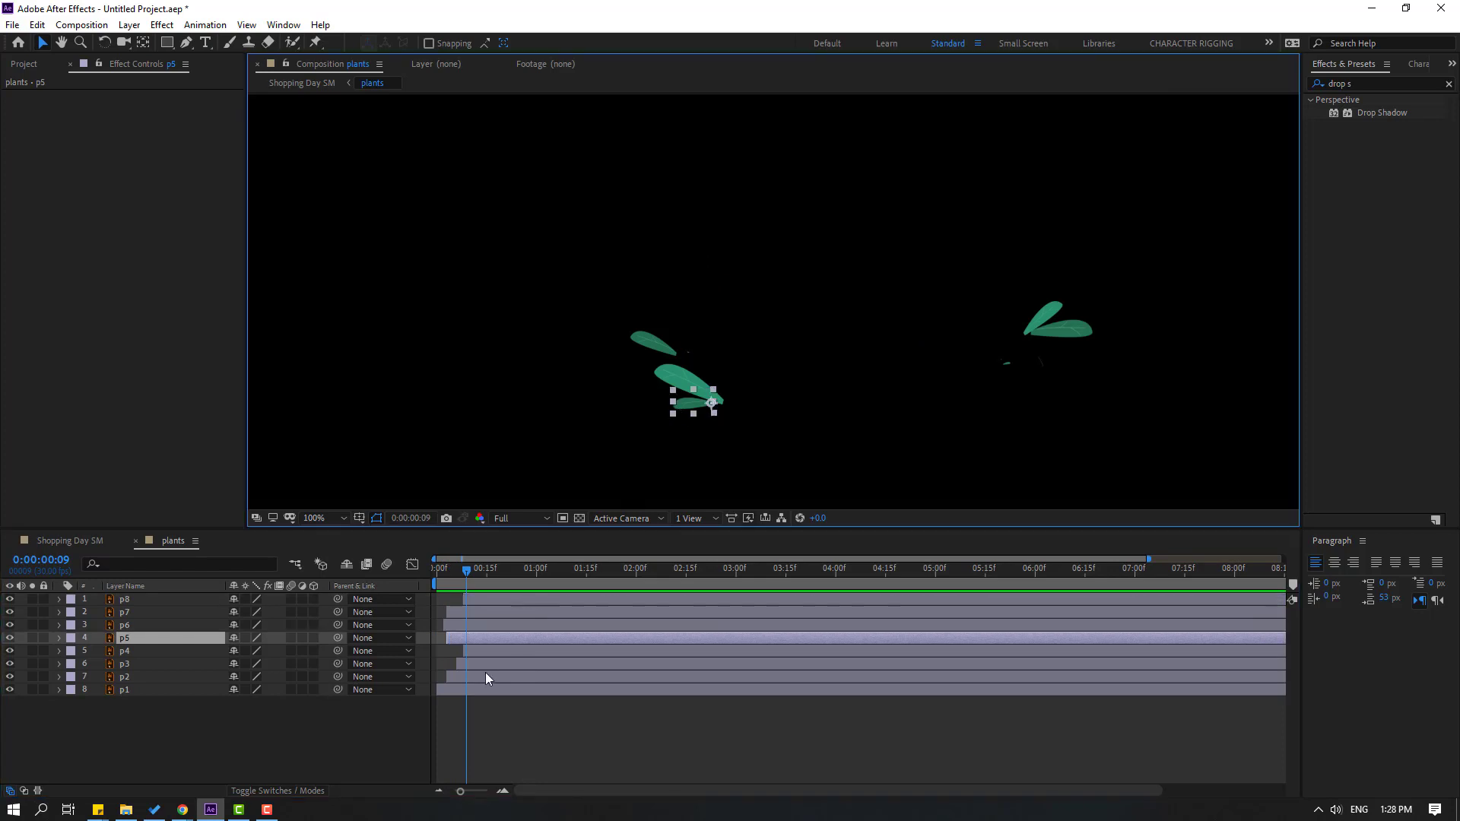
left_click_drag(475, 637, 472, 638)
left_click_drag(484, 625, 495, 625)
key("space")
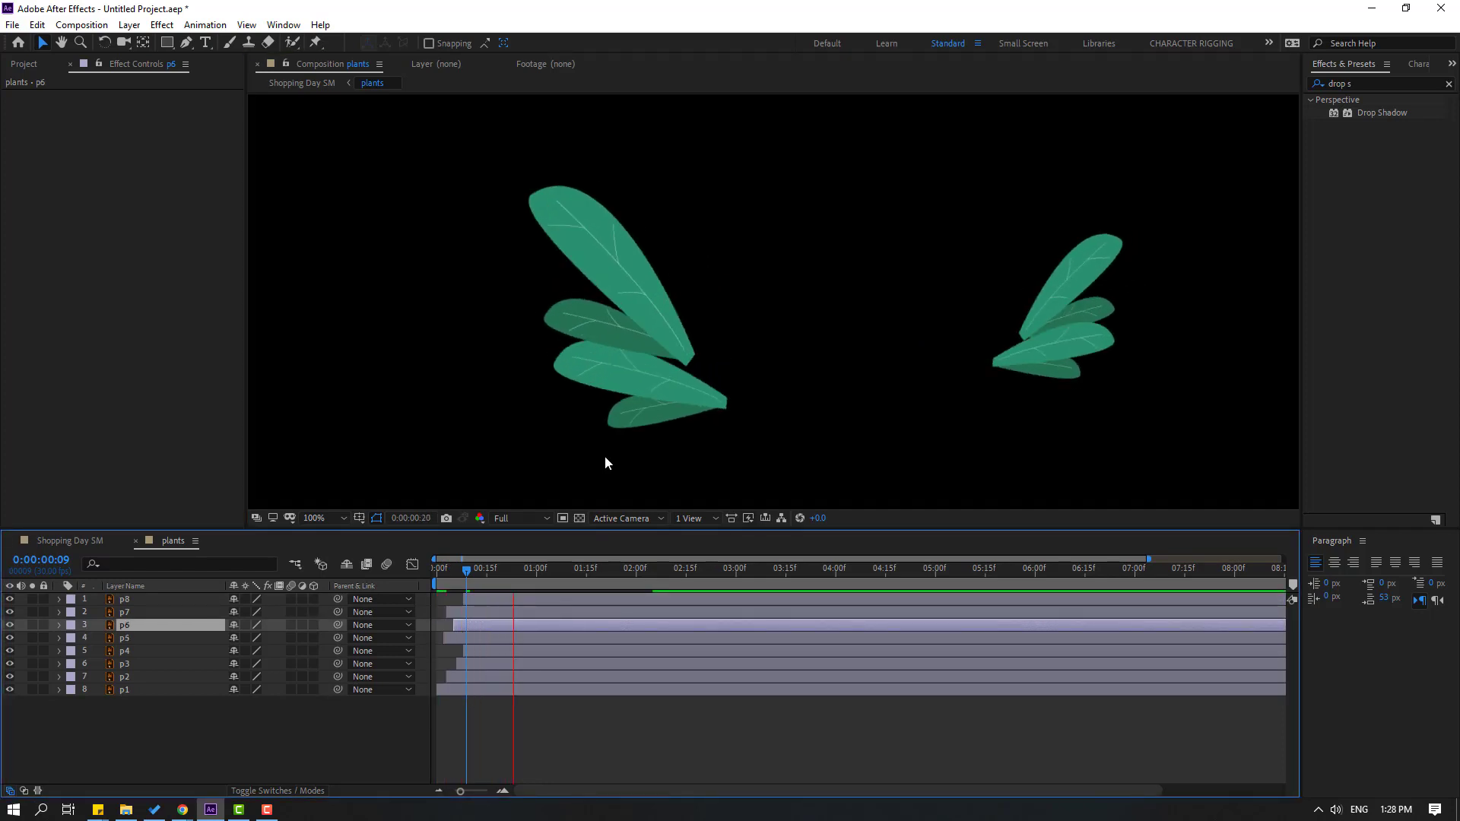
scroll(612, 426, "down", 2)
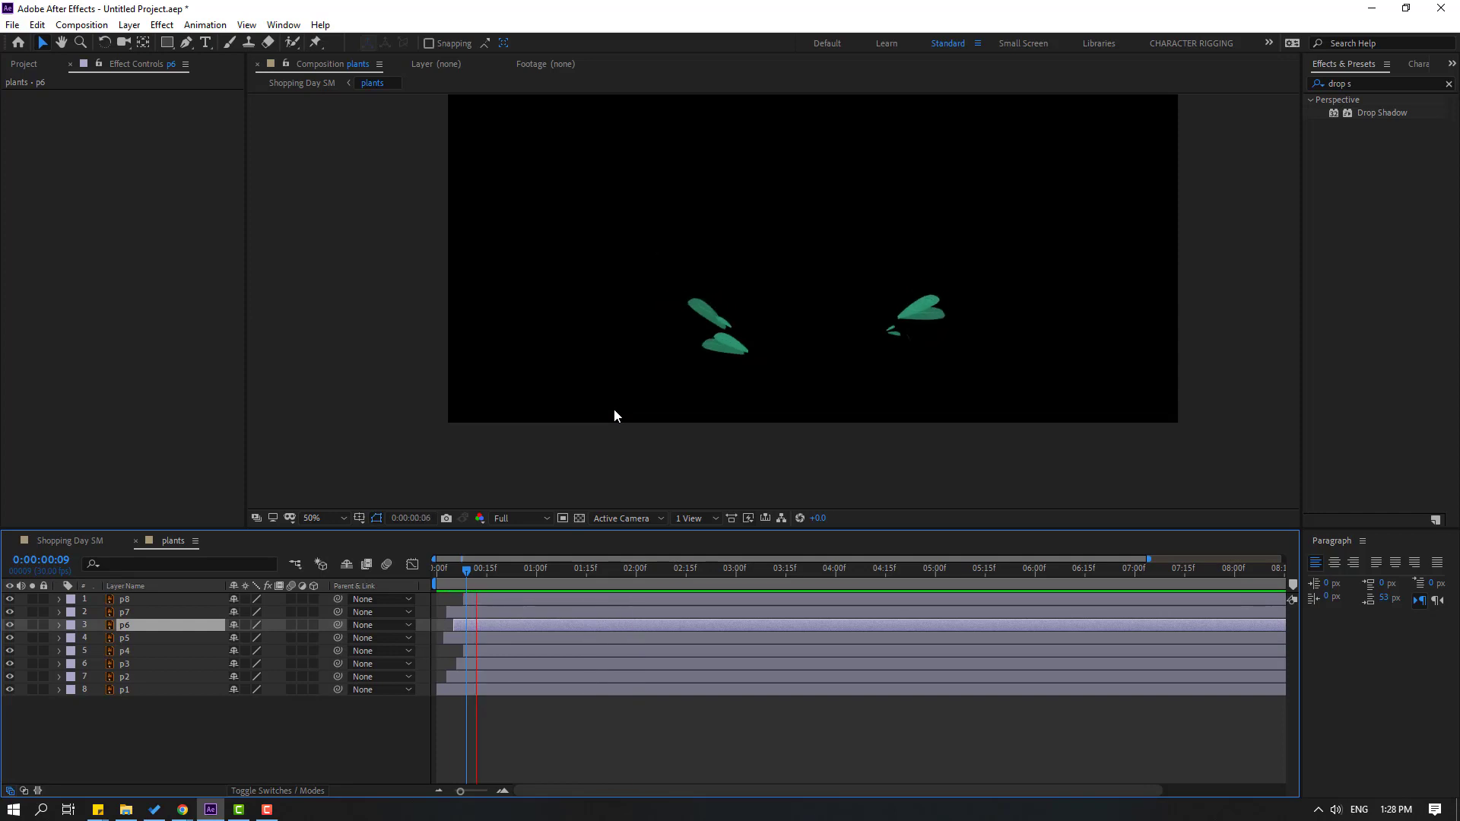
key("space")
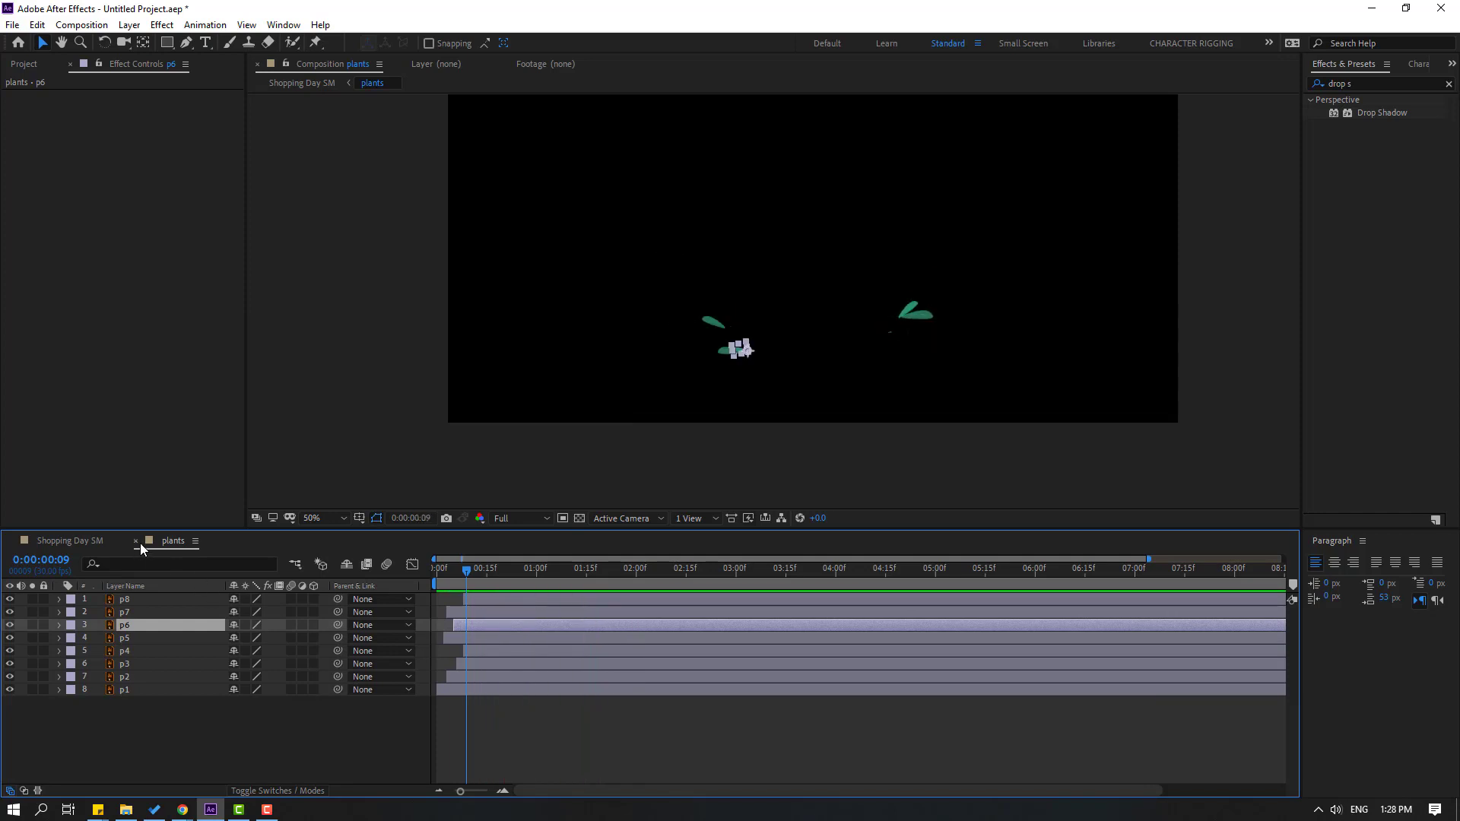
left_click(135, 543)
- Move the plants layer to start near 2:08 and scrub through the bags' arrival
key("space")
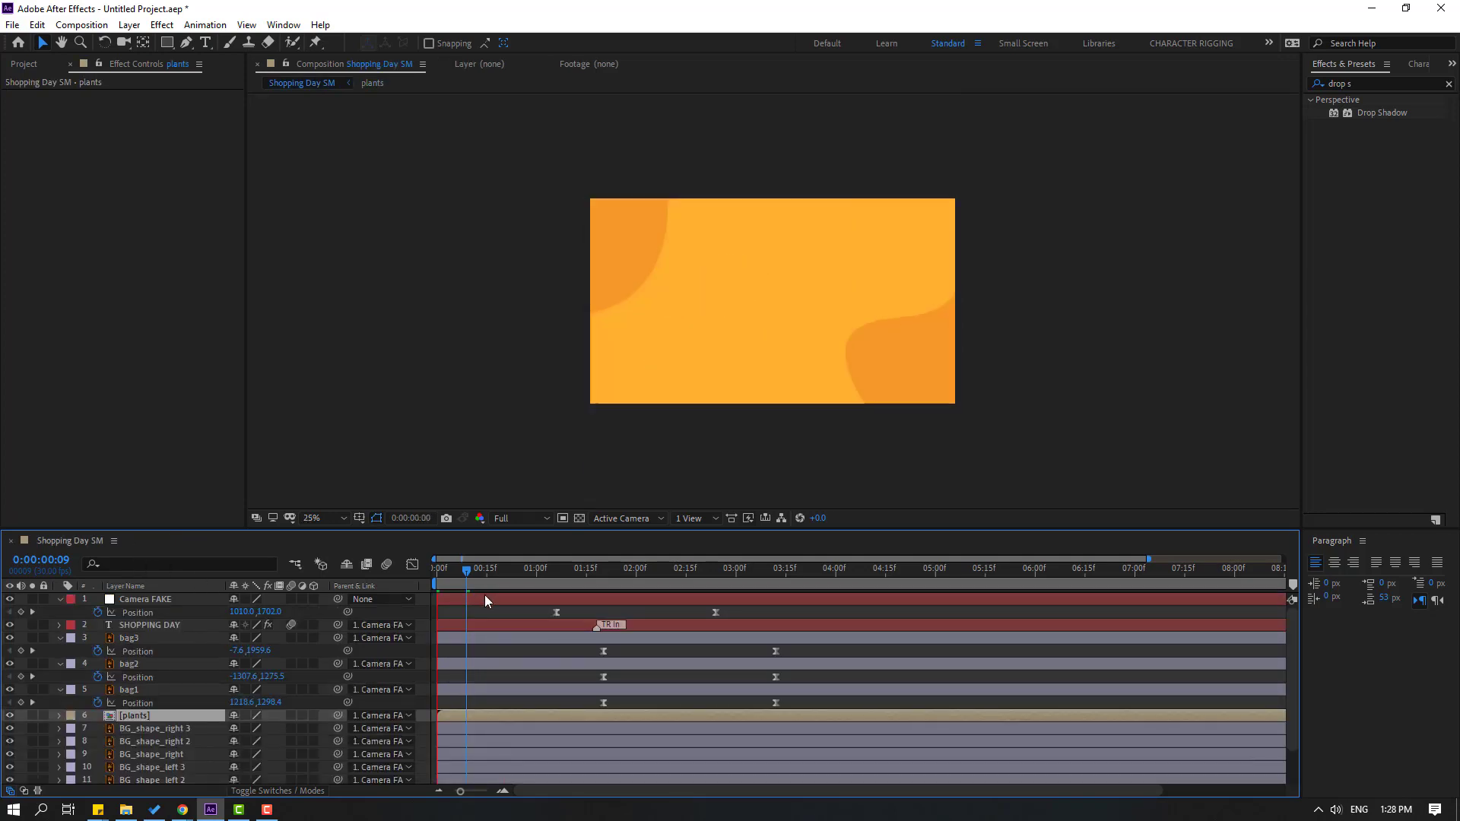
left_click_drag(549, 572, 745, 587)
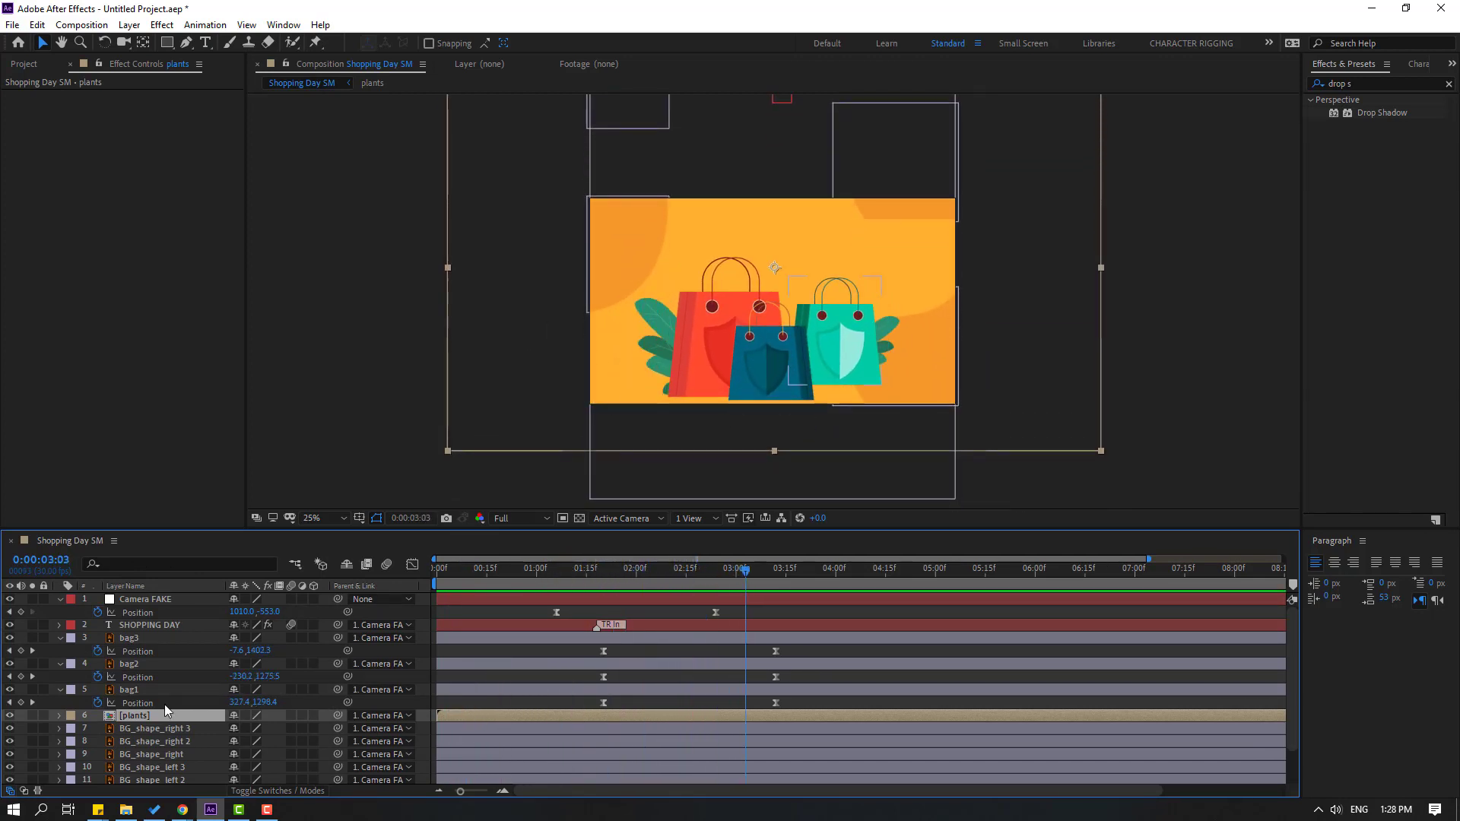
left_click_drag(487, 715, 748, 715)
left_click_drag(652, 583, 760, 586)
left_click_drag(739, 715, 716, 717)
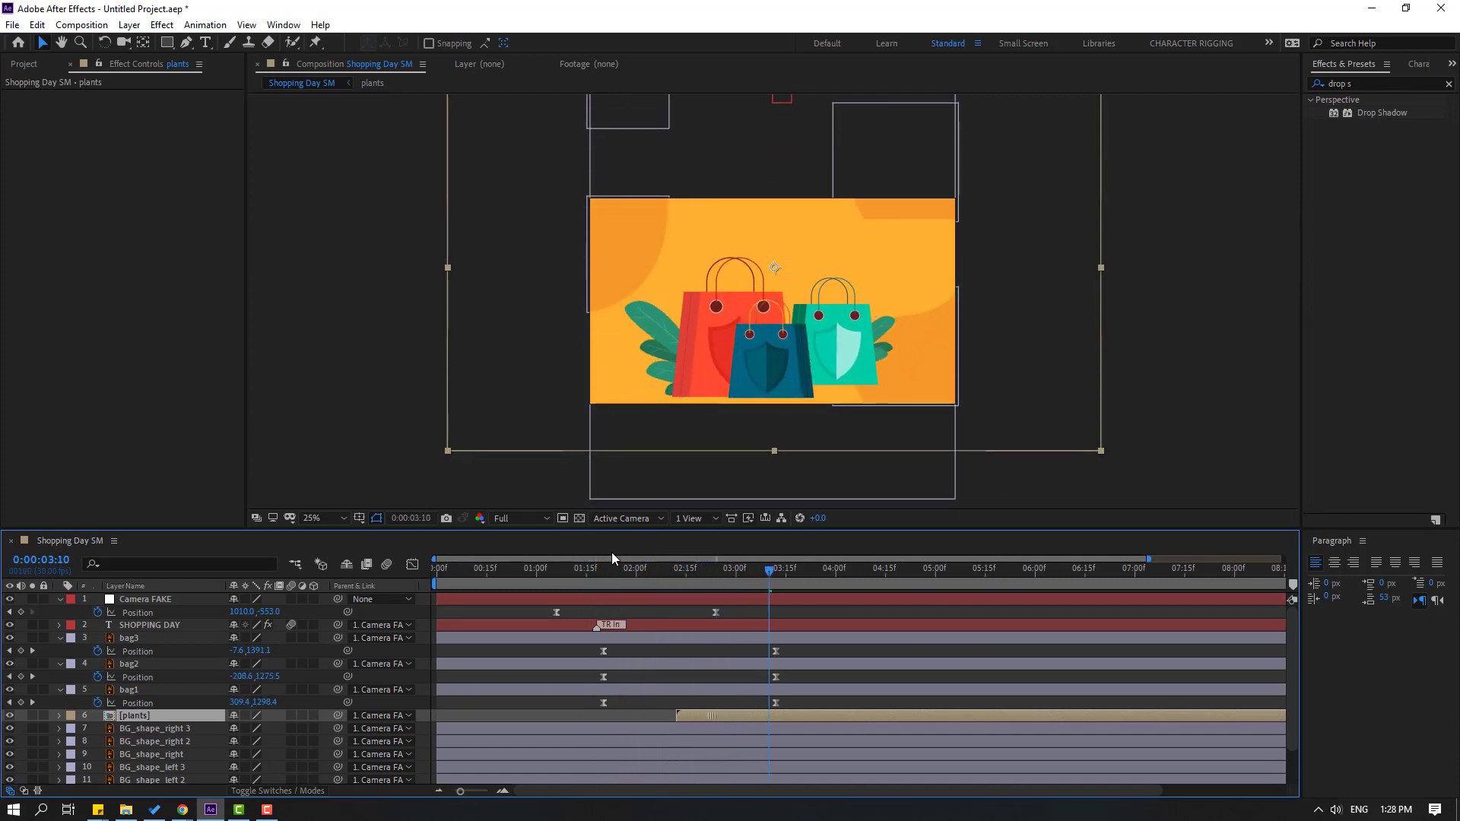
left_click(626, 578)
left_click_drag(637, 576, 796, 581)
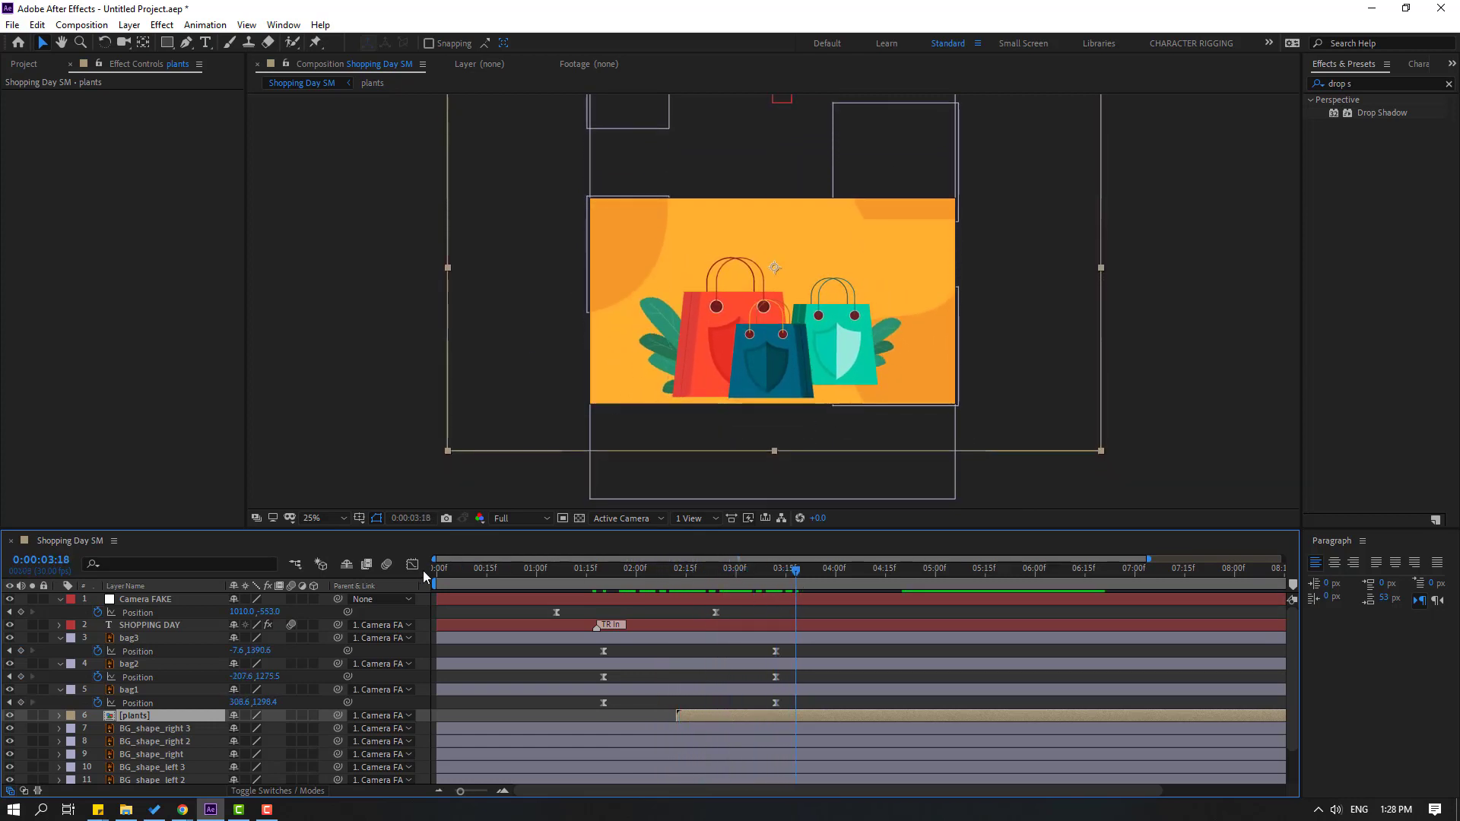
- Fine-tune the plants layer start while previewing, settling around 2:10
key("space")
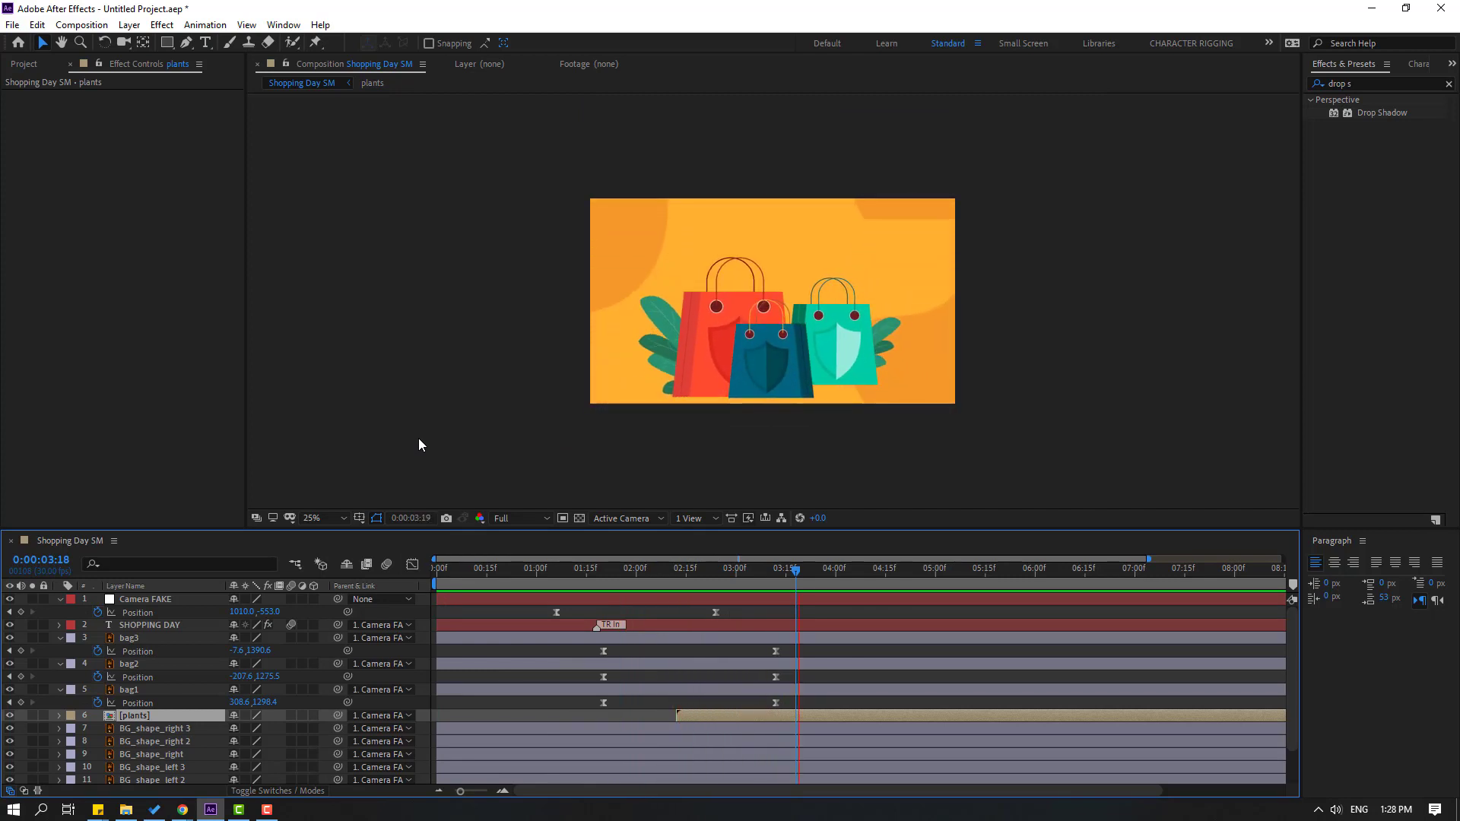
left_click_drag(666, 576, 723, 589)
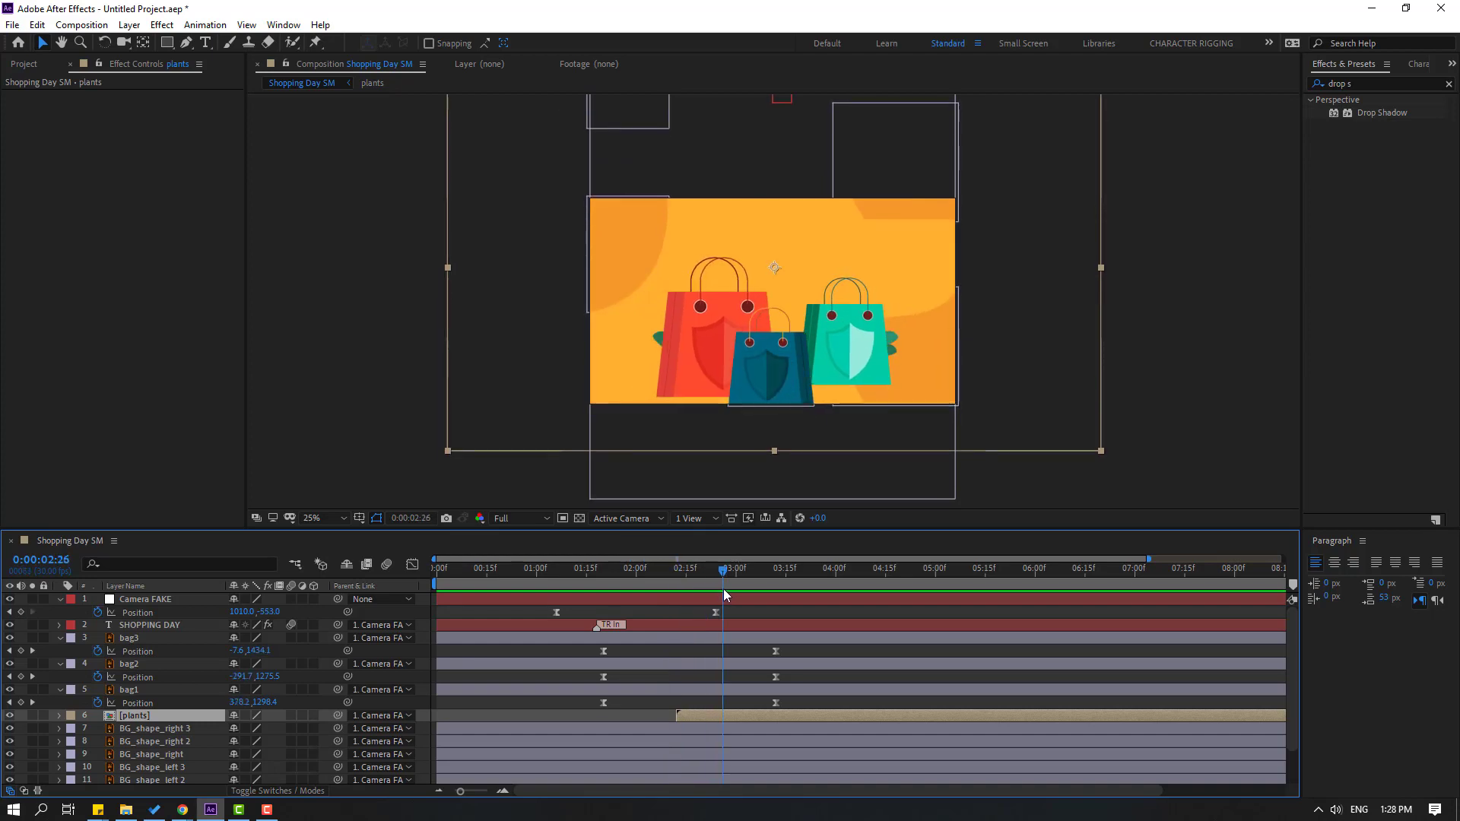
left_click_drag(714, 716, 705, 716)
key("space")
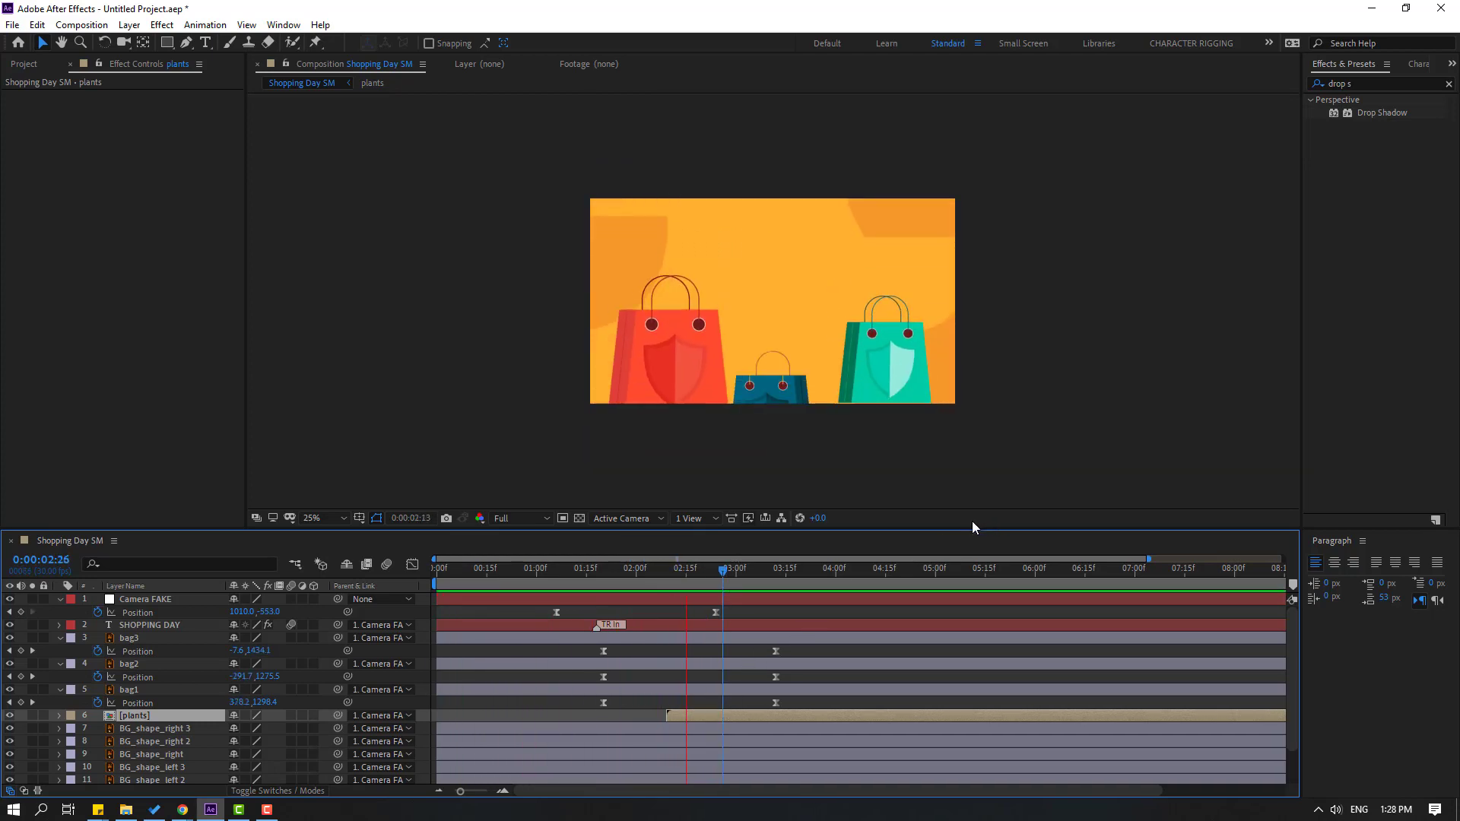
left_click_drag(691, 717, 674, 718)
left_click_drag(595, 578, 722, 572)
key("space")
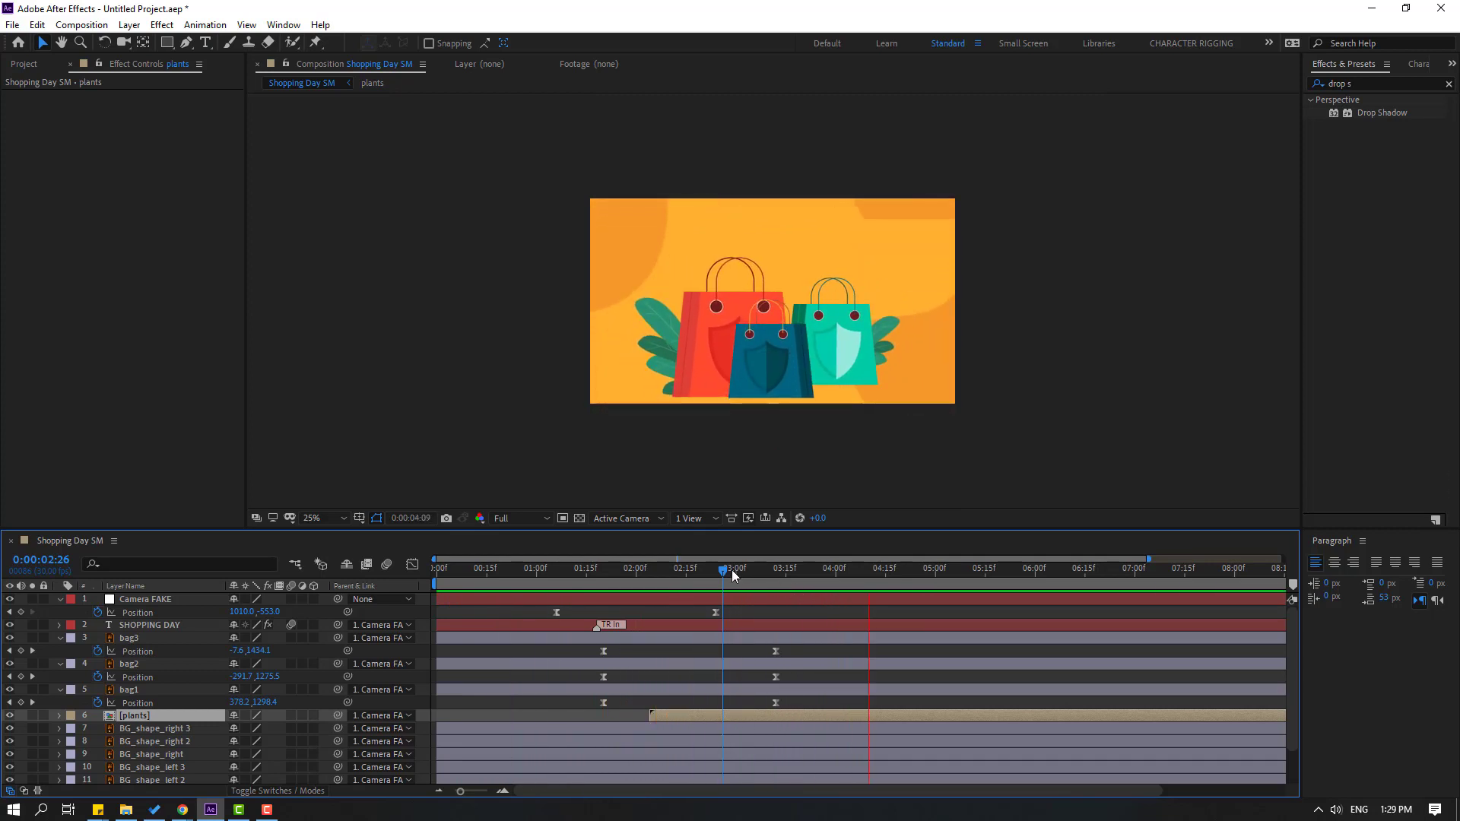
left_click(765, 571)
left_click_drag(696, 716, 718, 697)
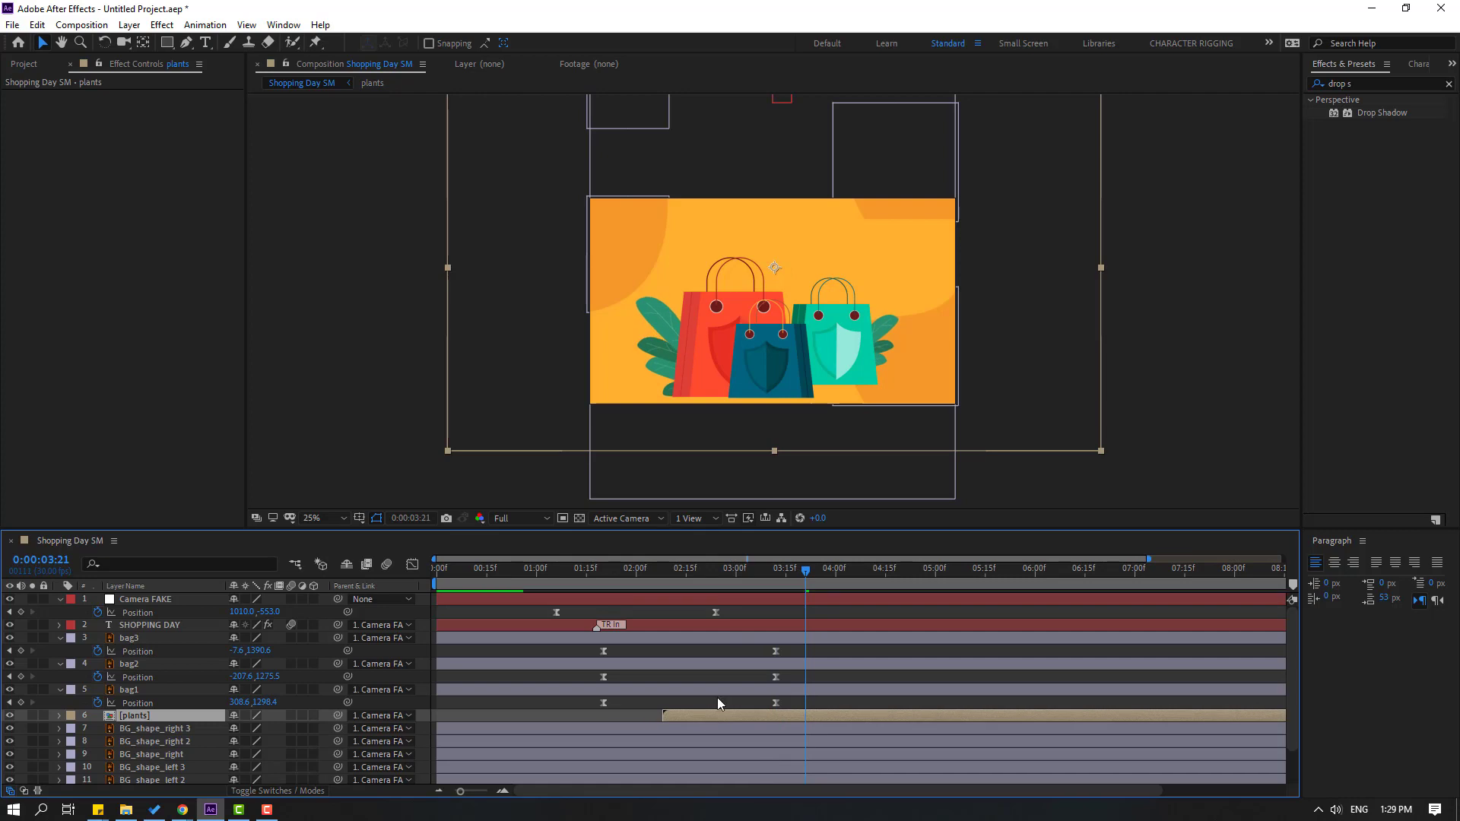
key("space")
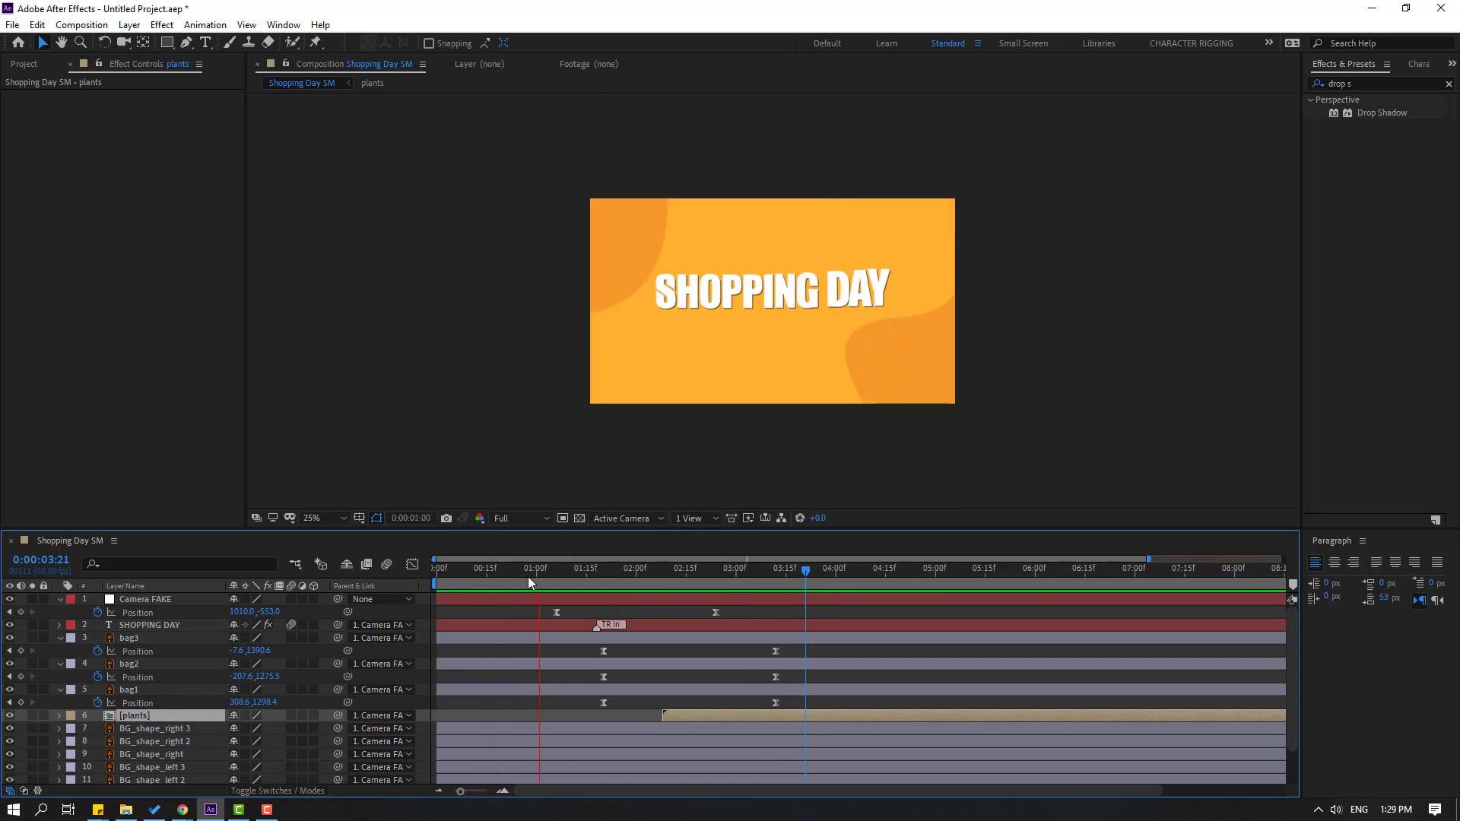
- Enable motion blur on all layers and for the composition, then preview the title
left_click(528, 575)
key("ctrl+a")
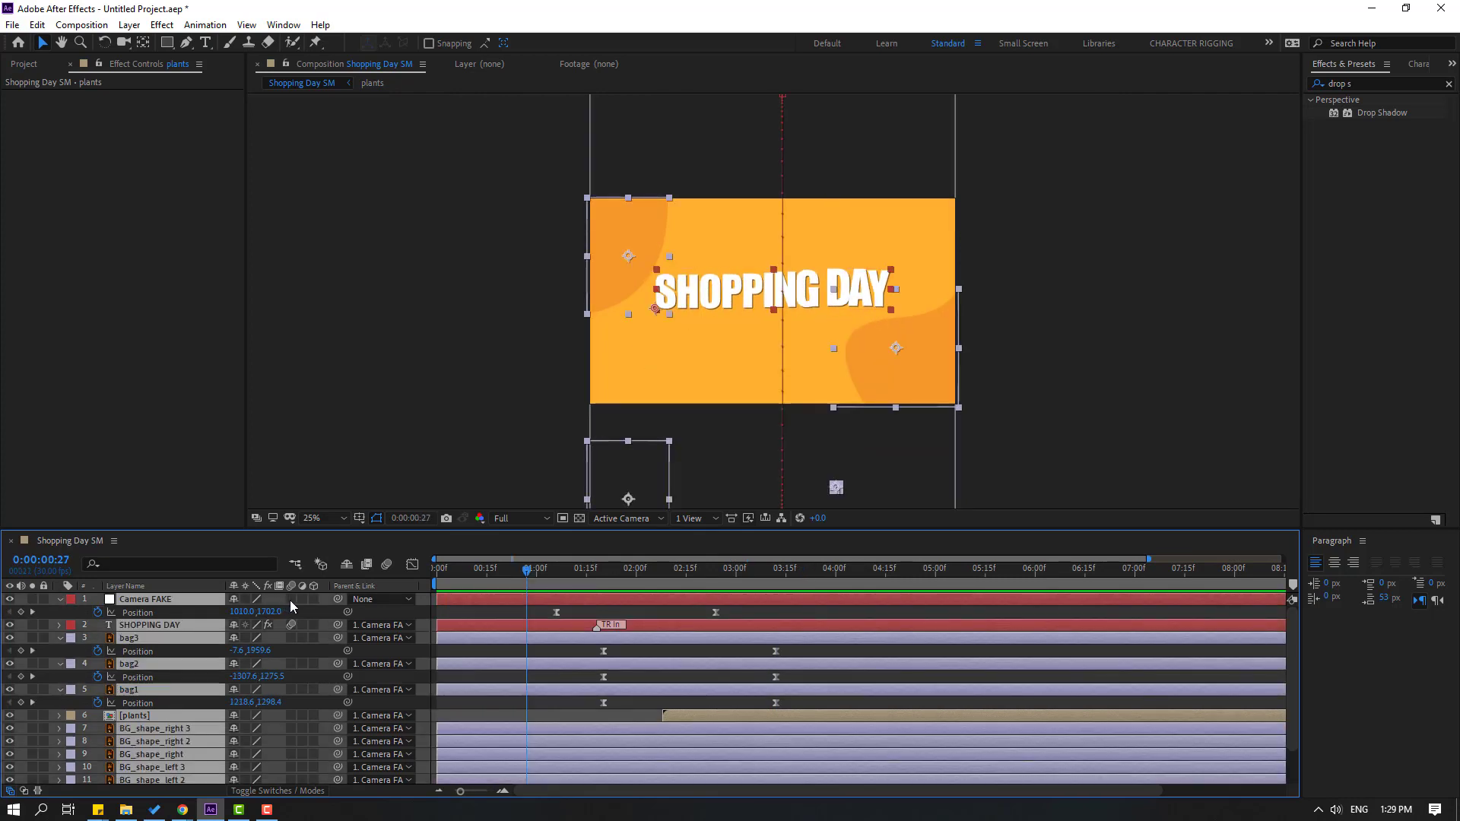
left_click(291, 600)
left_click(599, 609)
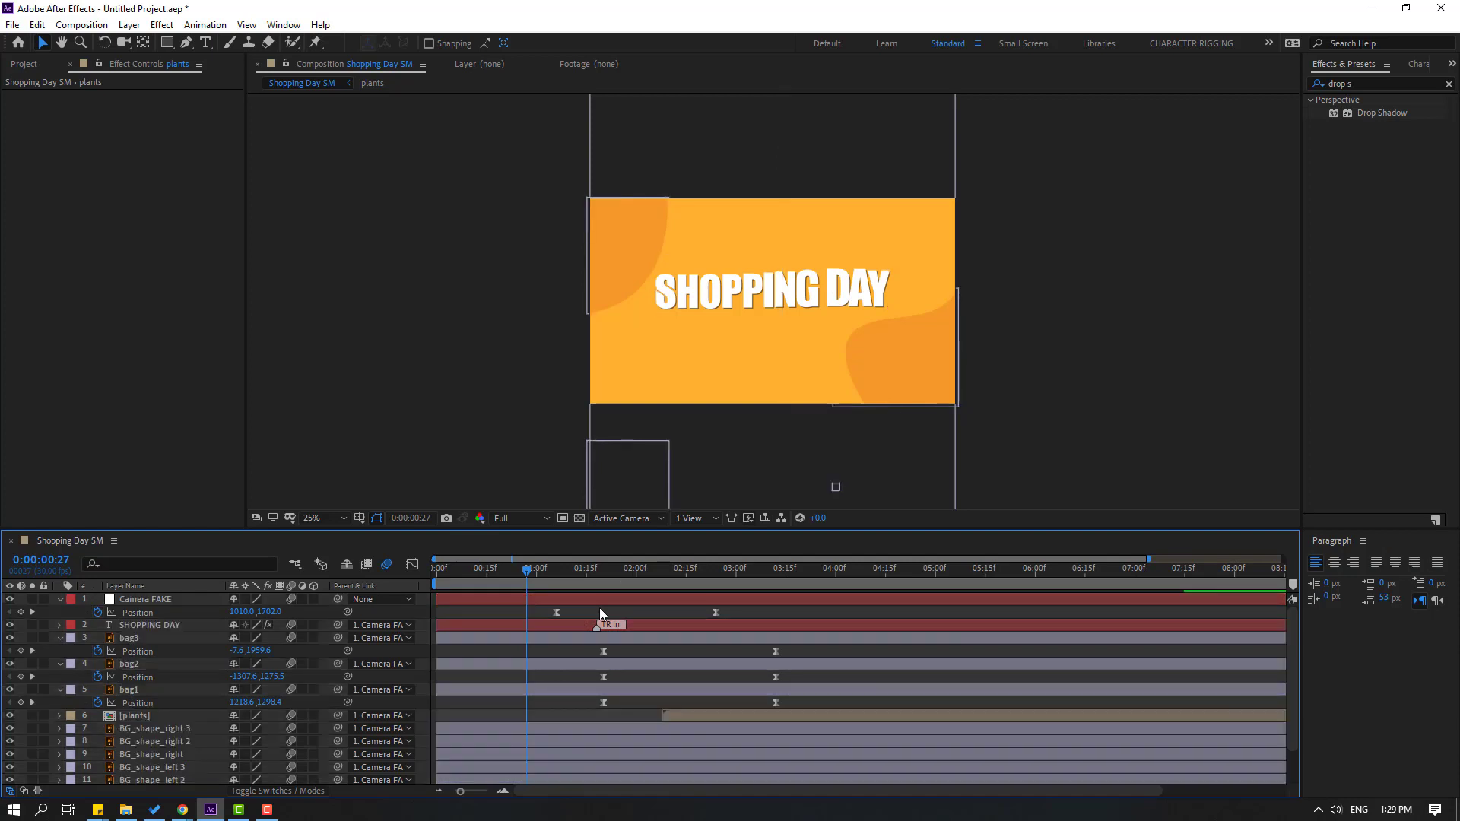
key("space")
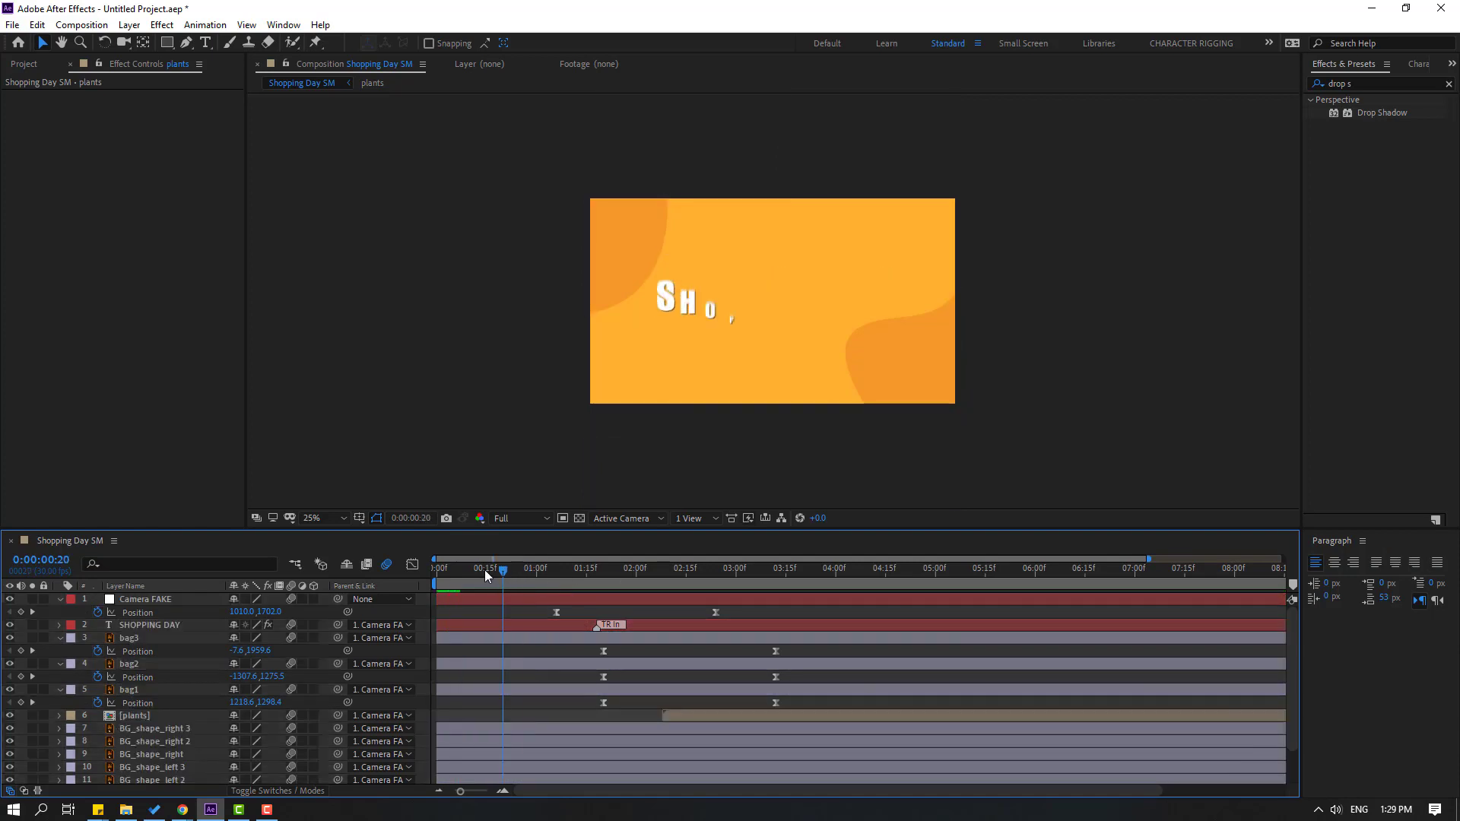
- Set the preview resolution to Quarter and stop playback at 2:24 on the bags
left_click(484, 569)
left_click(511, 522)
left_click(512, 604)
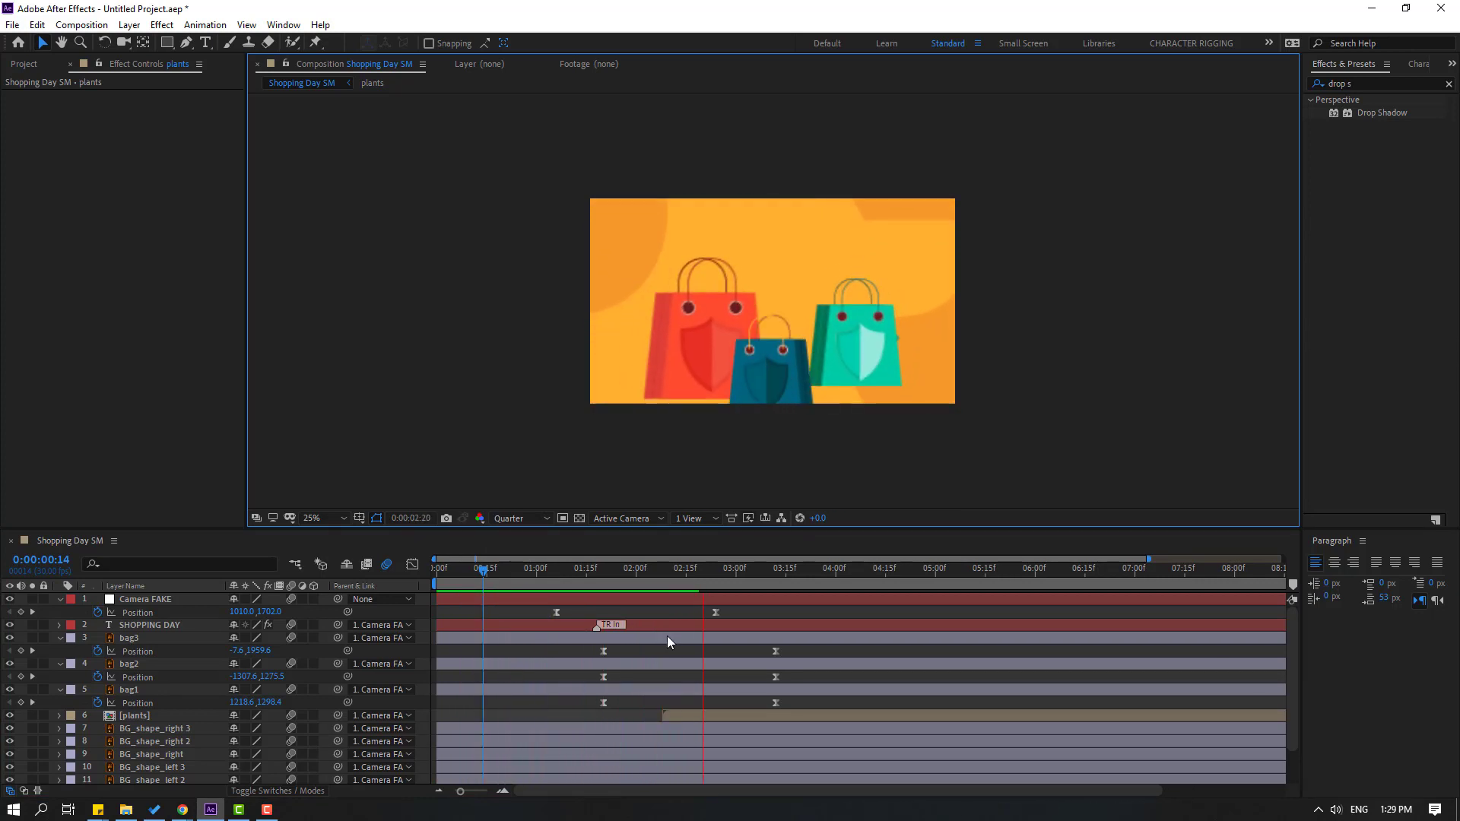
left_click(717, 578)
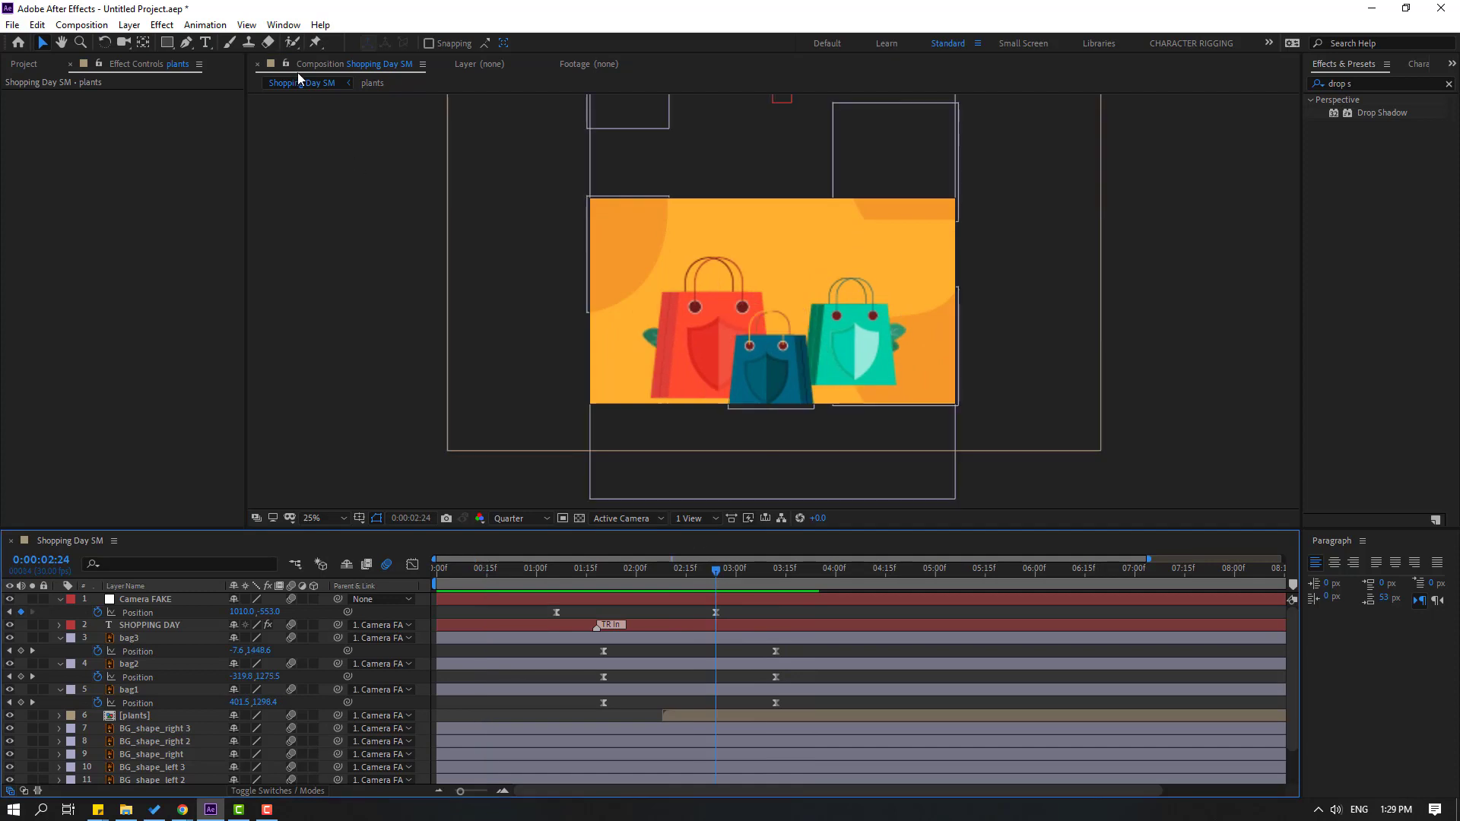
- Open Animation Composer 3 from the Window menu and add the Lines shape-element preset
left_click(284, 25)
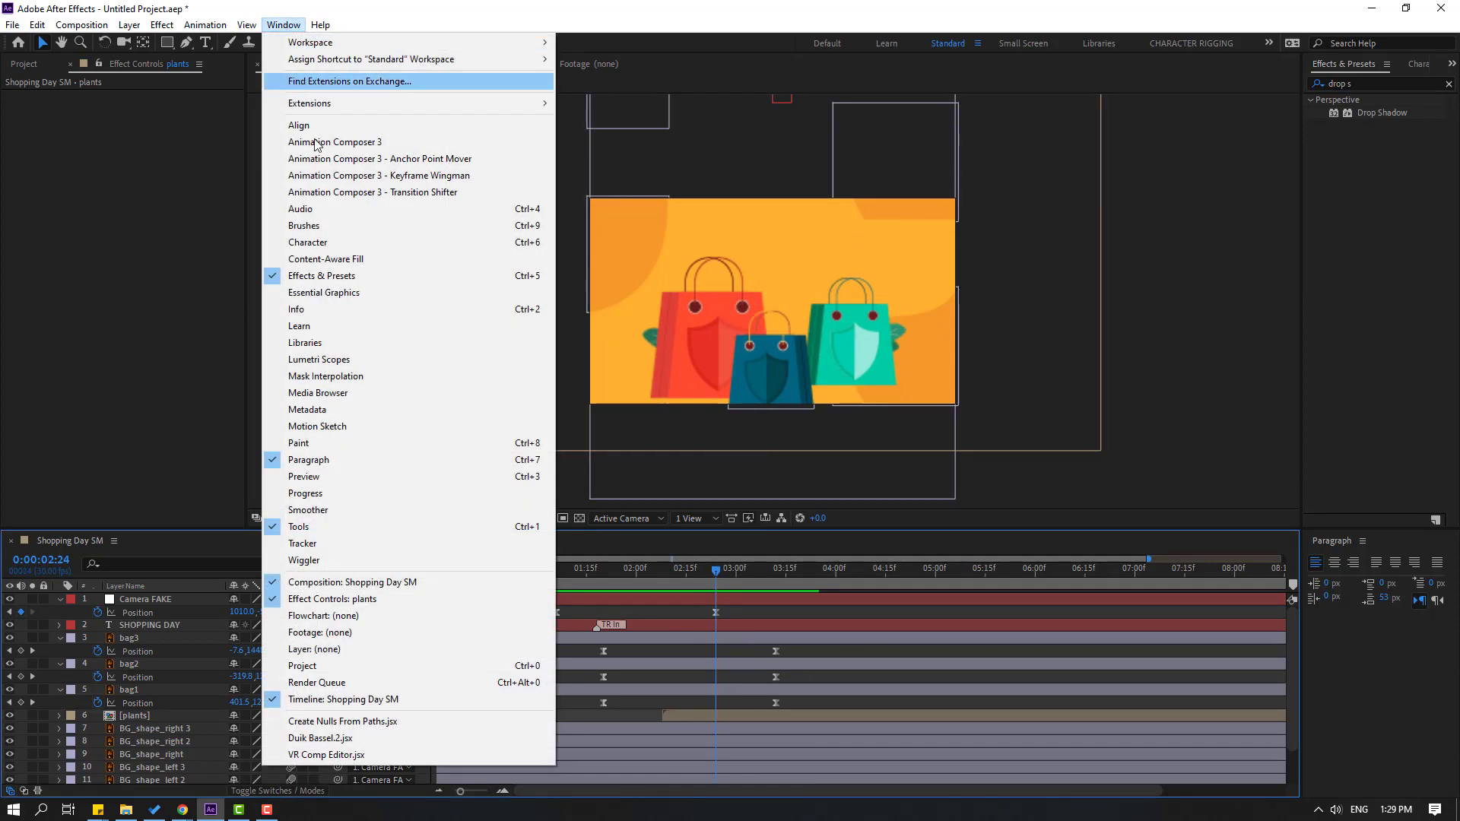
left_click(381, 144)
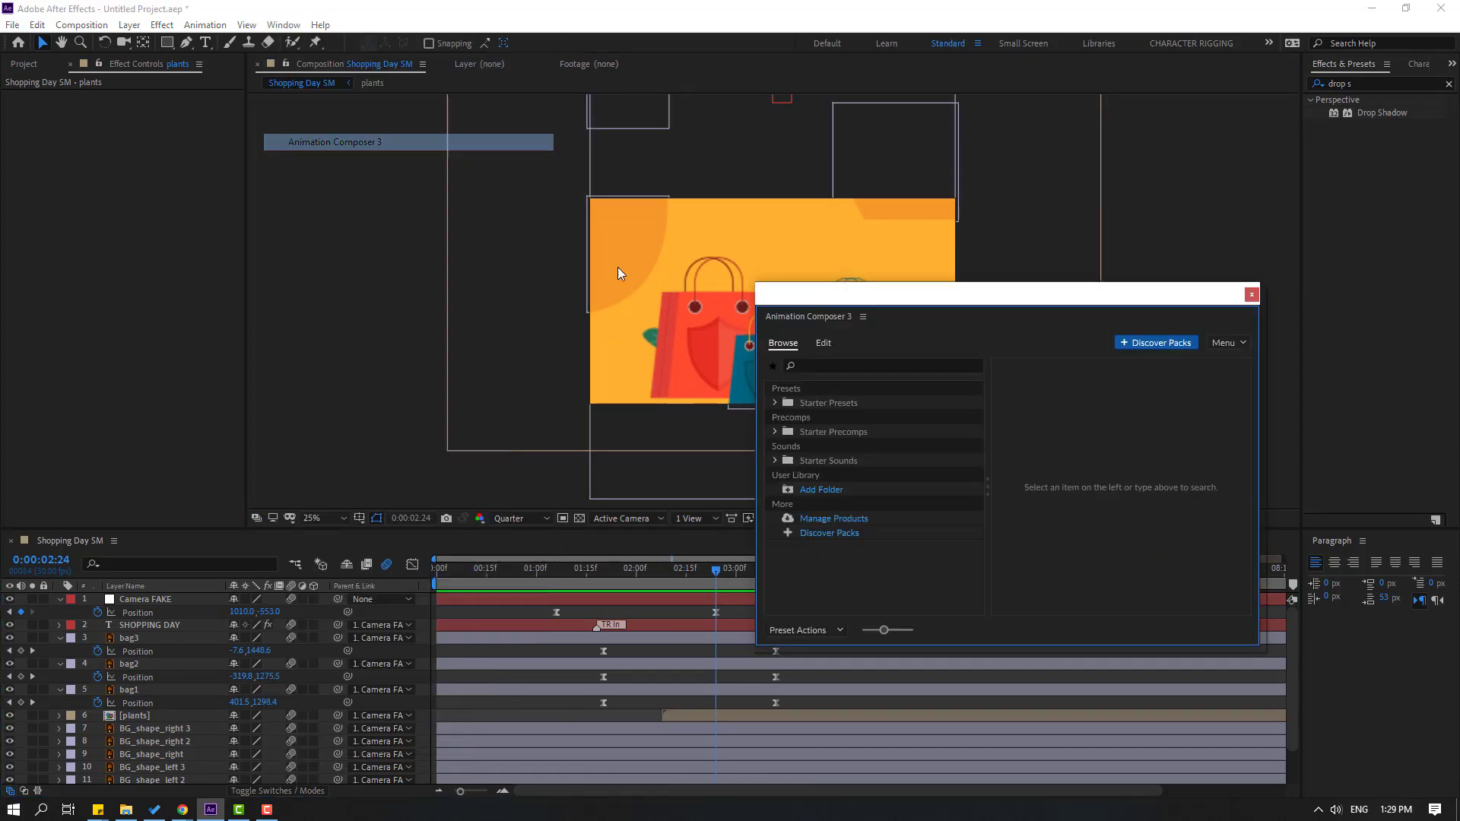
left_click(776, 432)
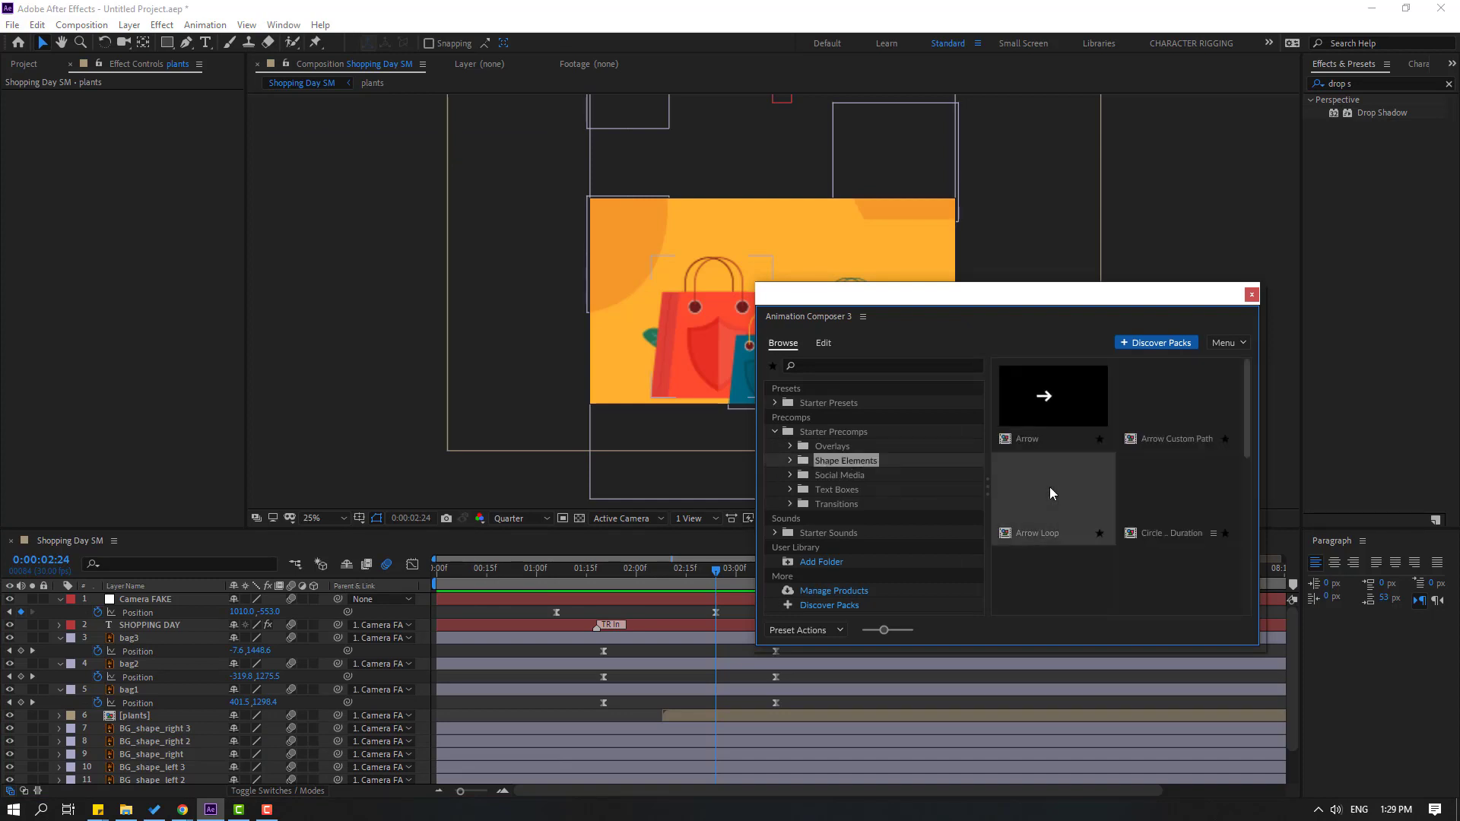
left_click_drag(1247, 395, 1239, 471)
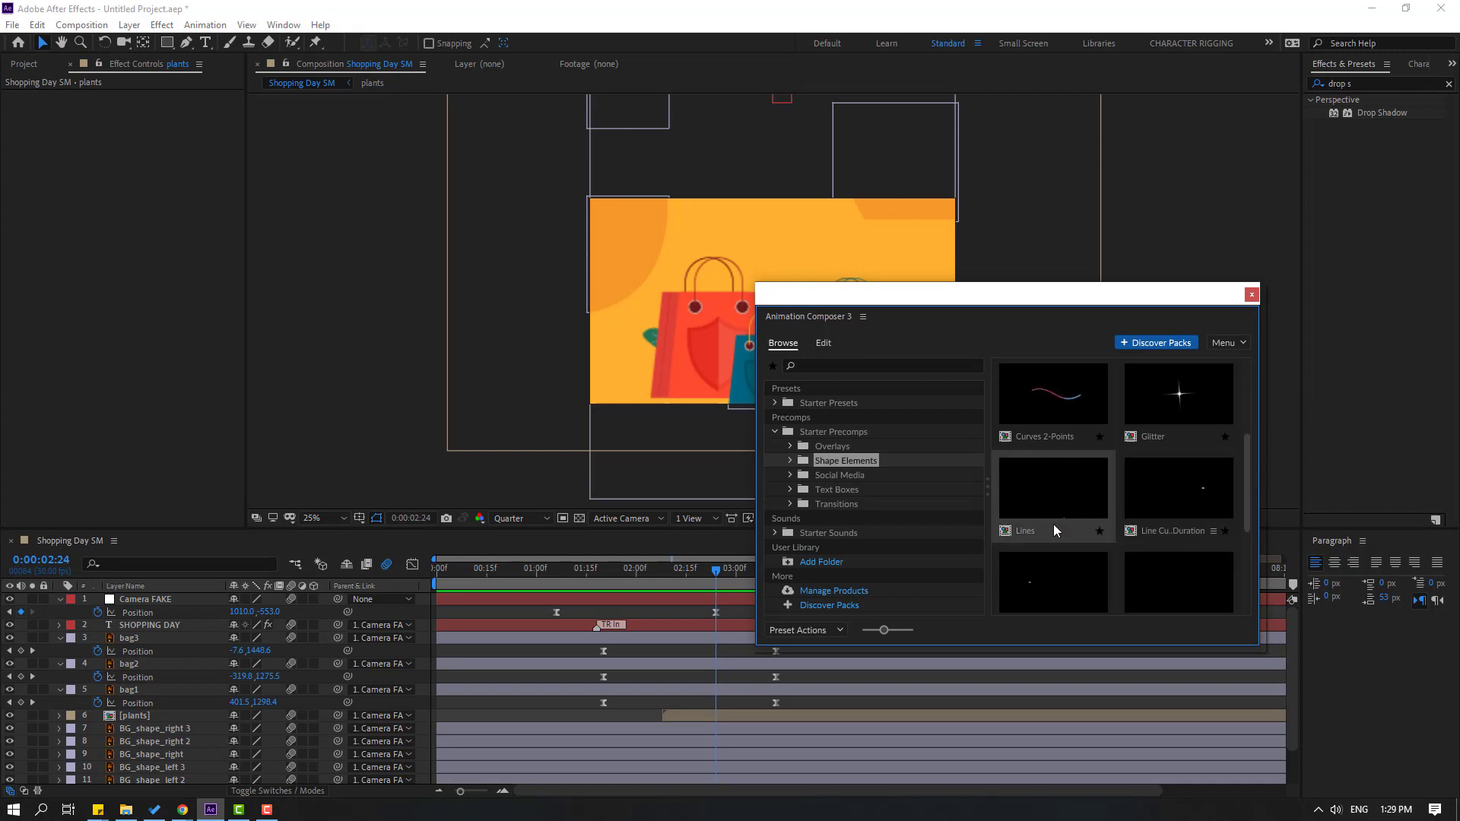
left_click(1028, 481)
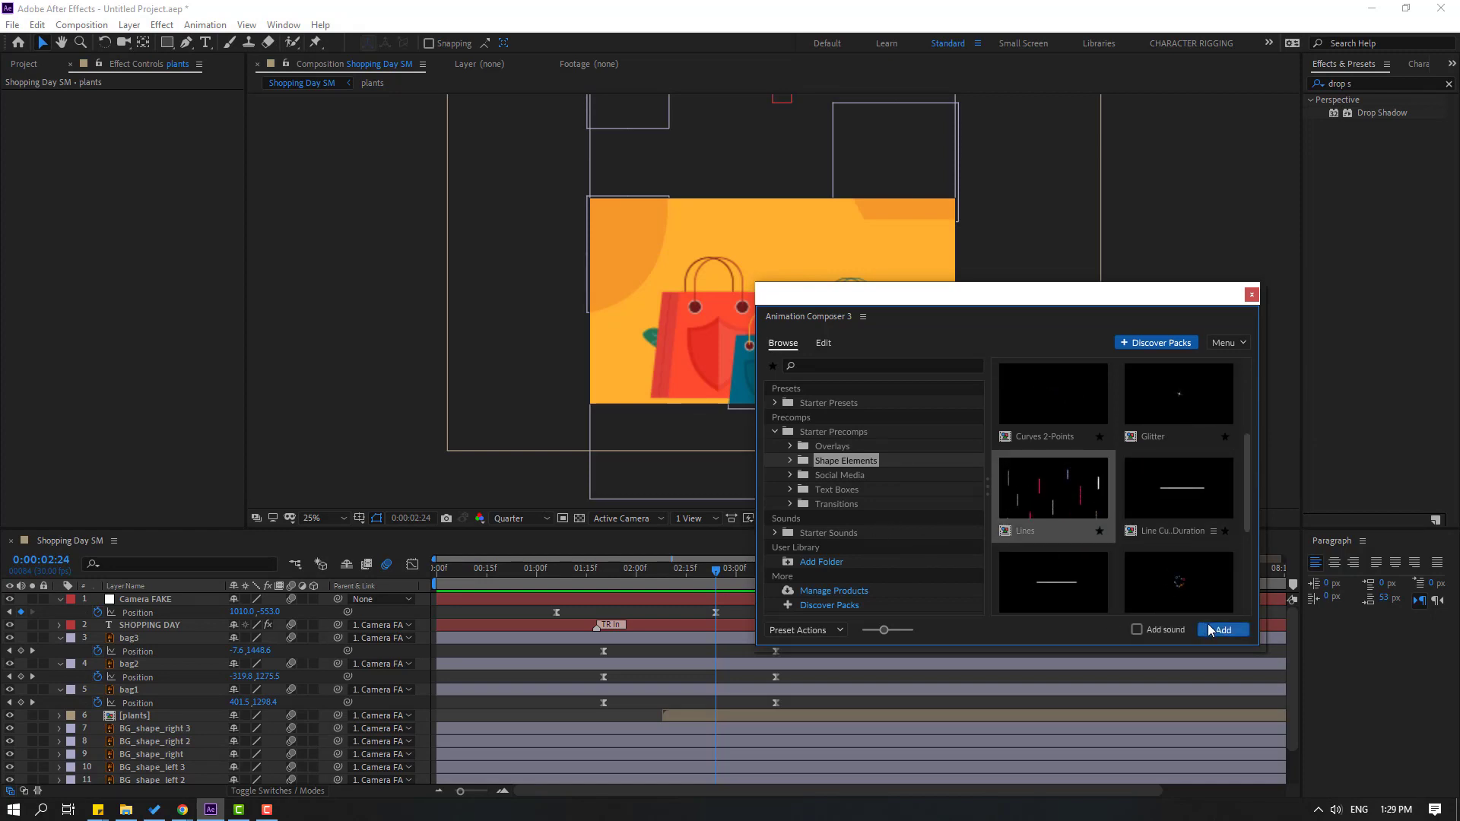
left_click(1224, 632)
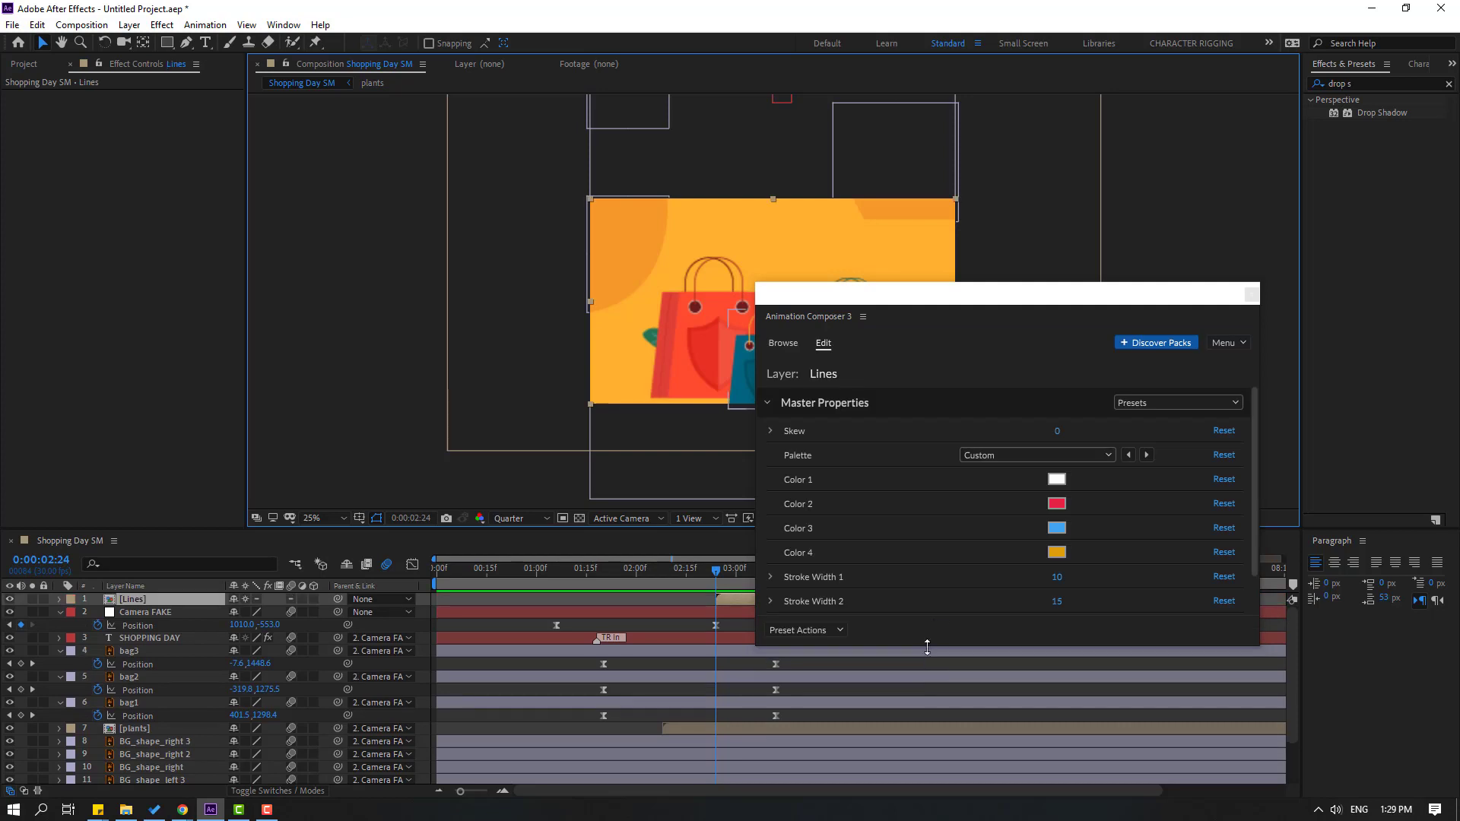
- Start the Lines layer near 1:15 and keep the Animation Composer panel out of the way
left_click_drag(971, 302, 1214, 653)
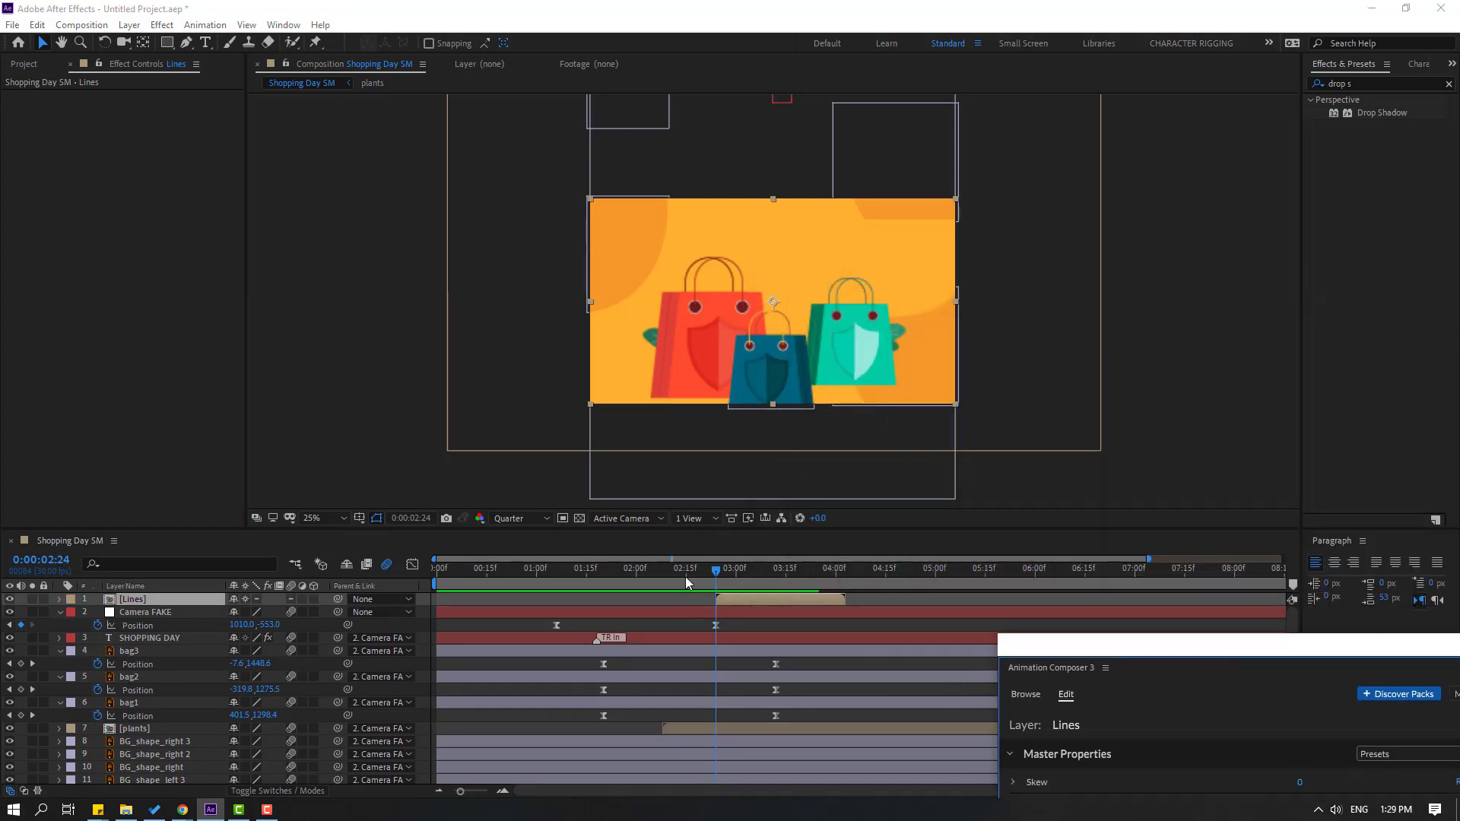
left_click_drag(715, 570, 650, 578)
left_click(587, 572)
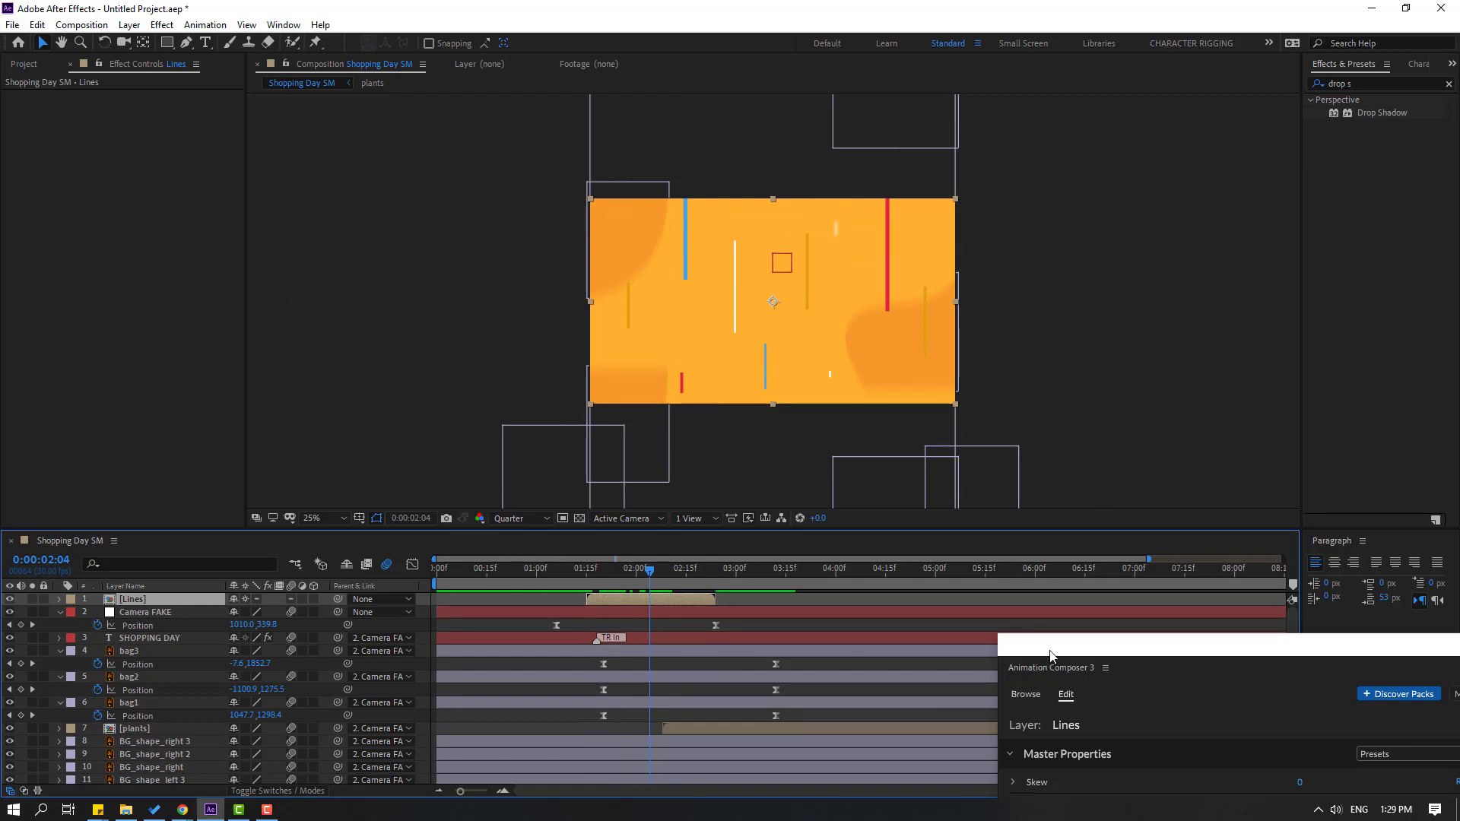
left_click_drag(1050, 656, 950, 506)
left_click_drag(1193, 494, 1201, 633)
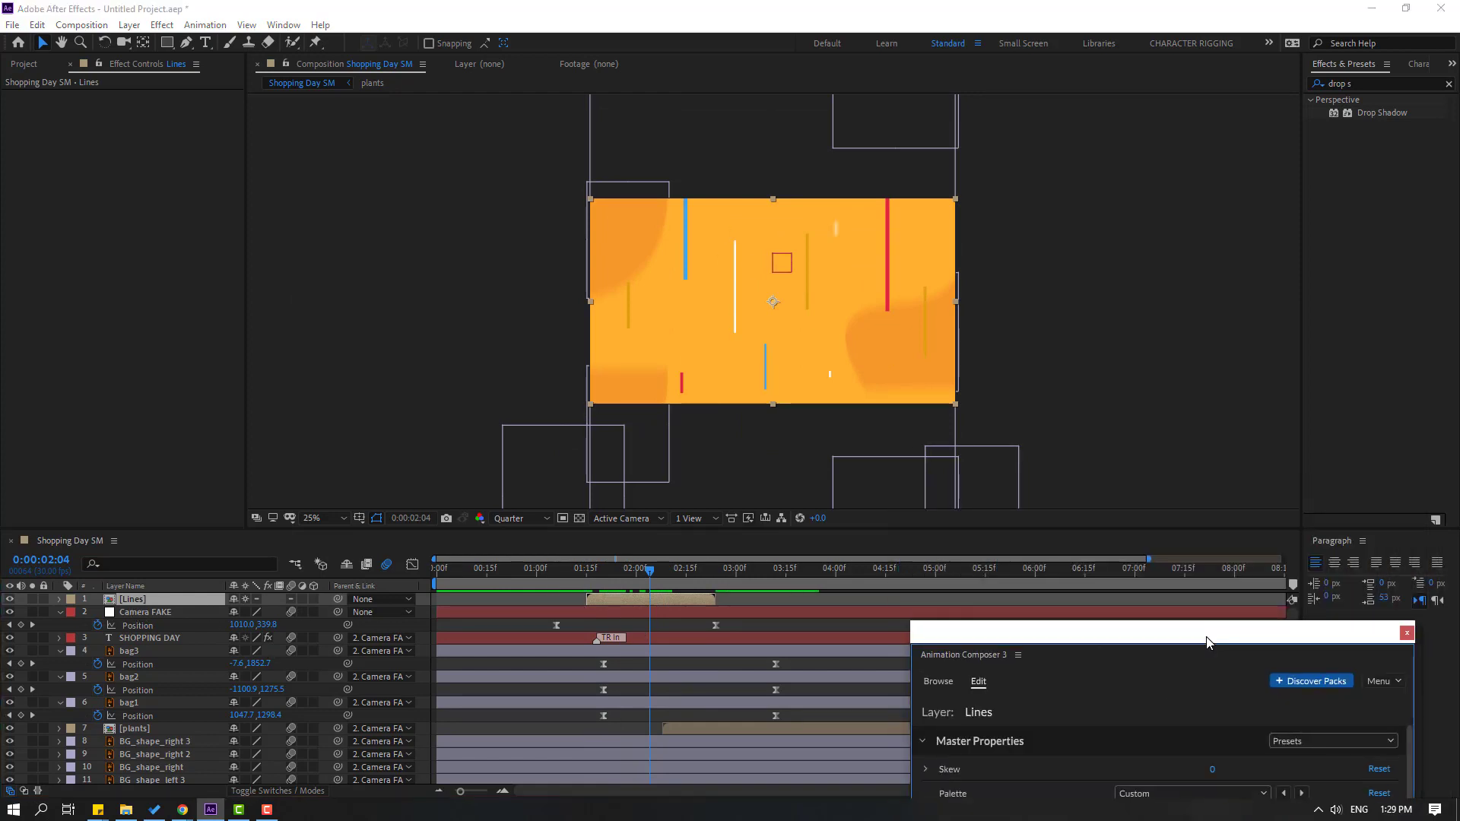
- Apply a white (FFFFFF) Fill effect to Lines and move it below the plants layer
left_click(1361, 86)
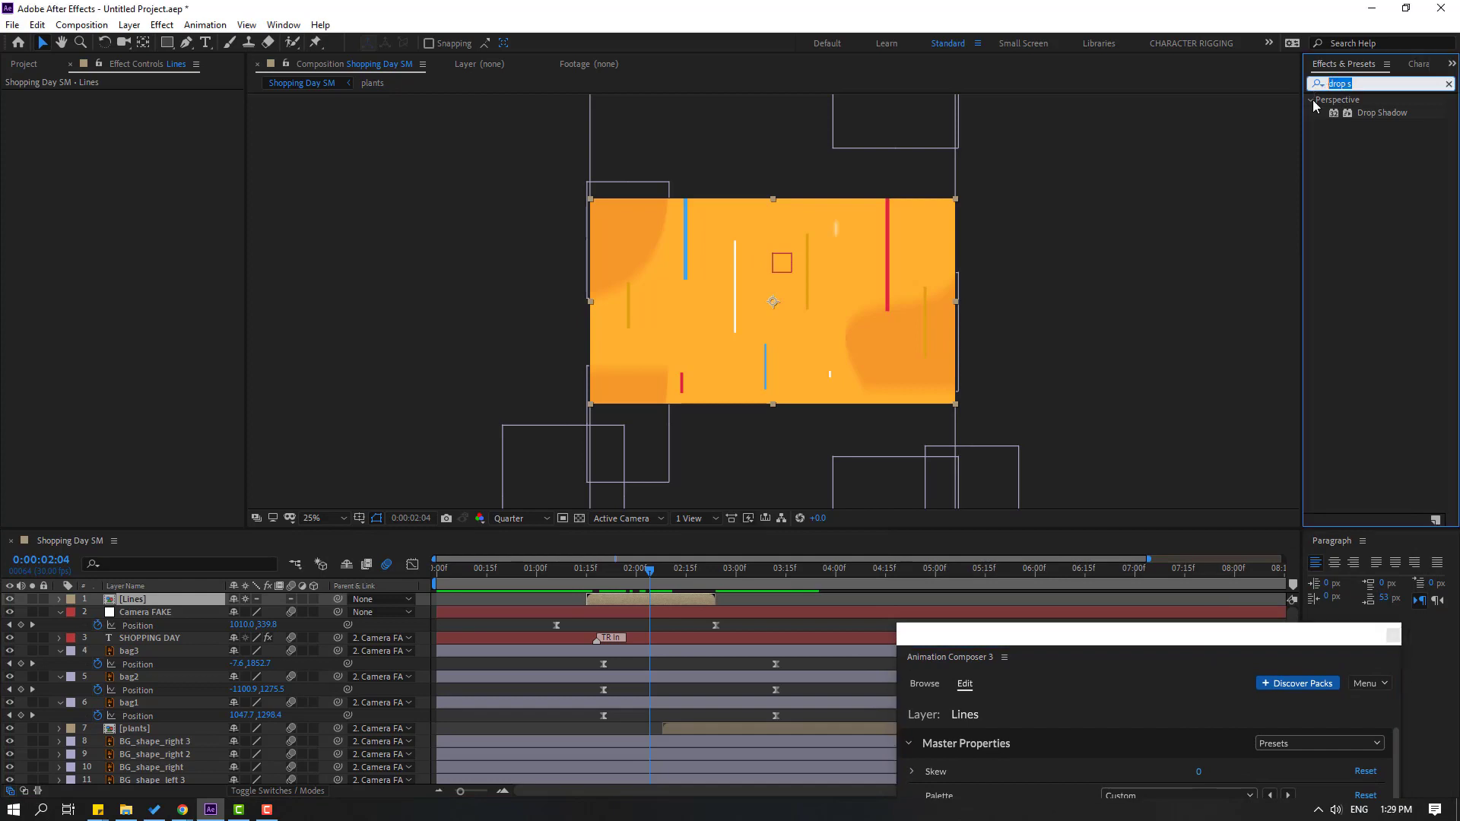
type("fill")
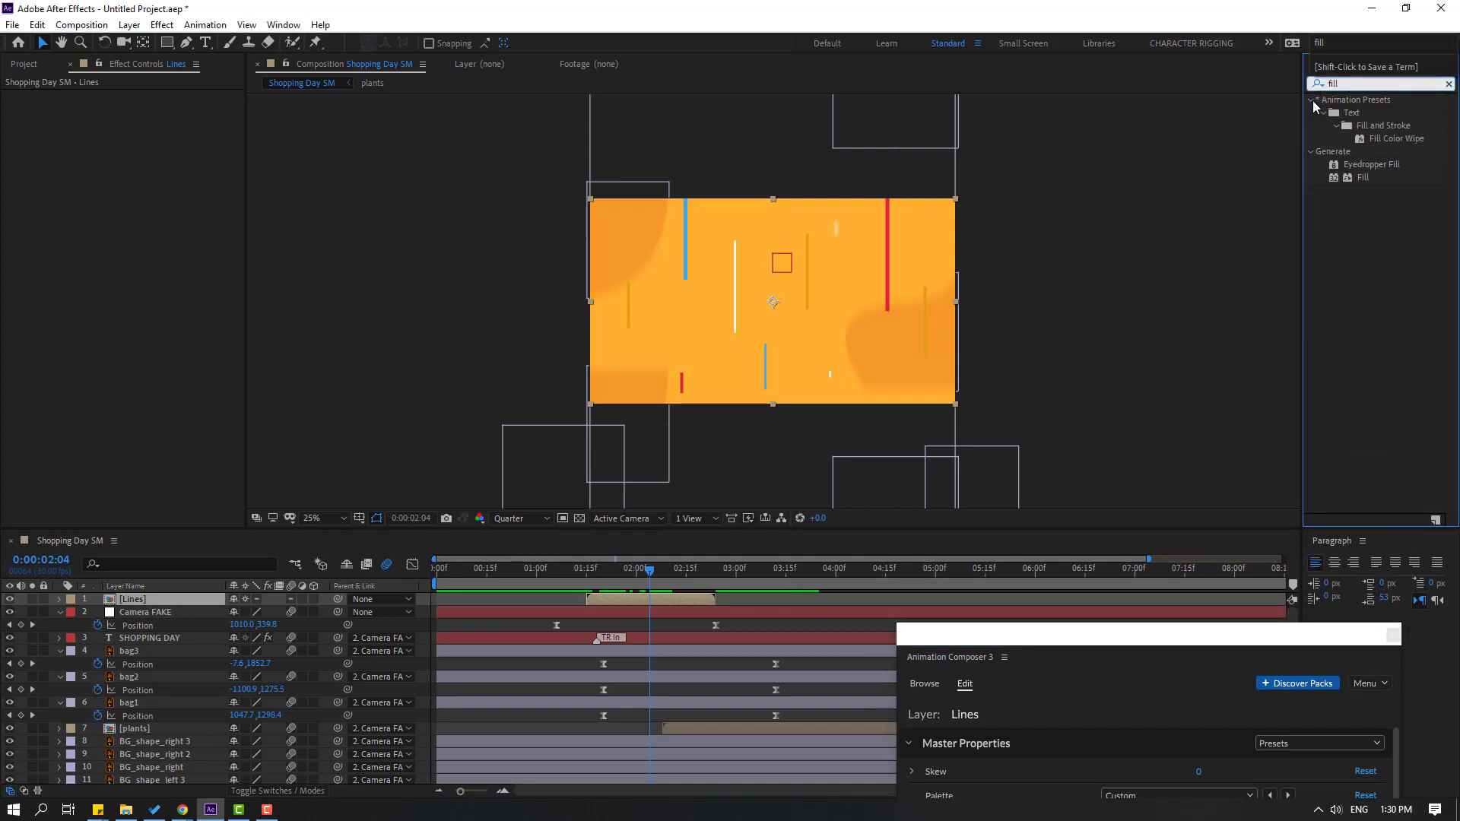
left_click_drag(1360, 181, 1361, 193)
left_click_drag(664, 575, 134, 600)
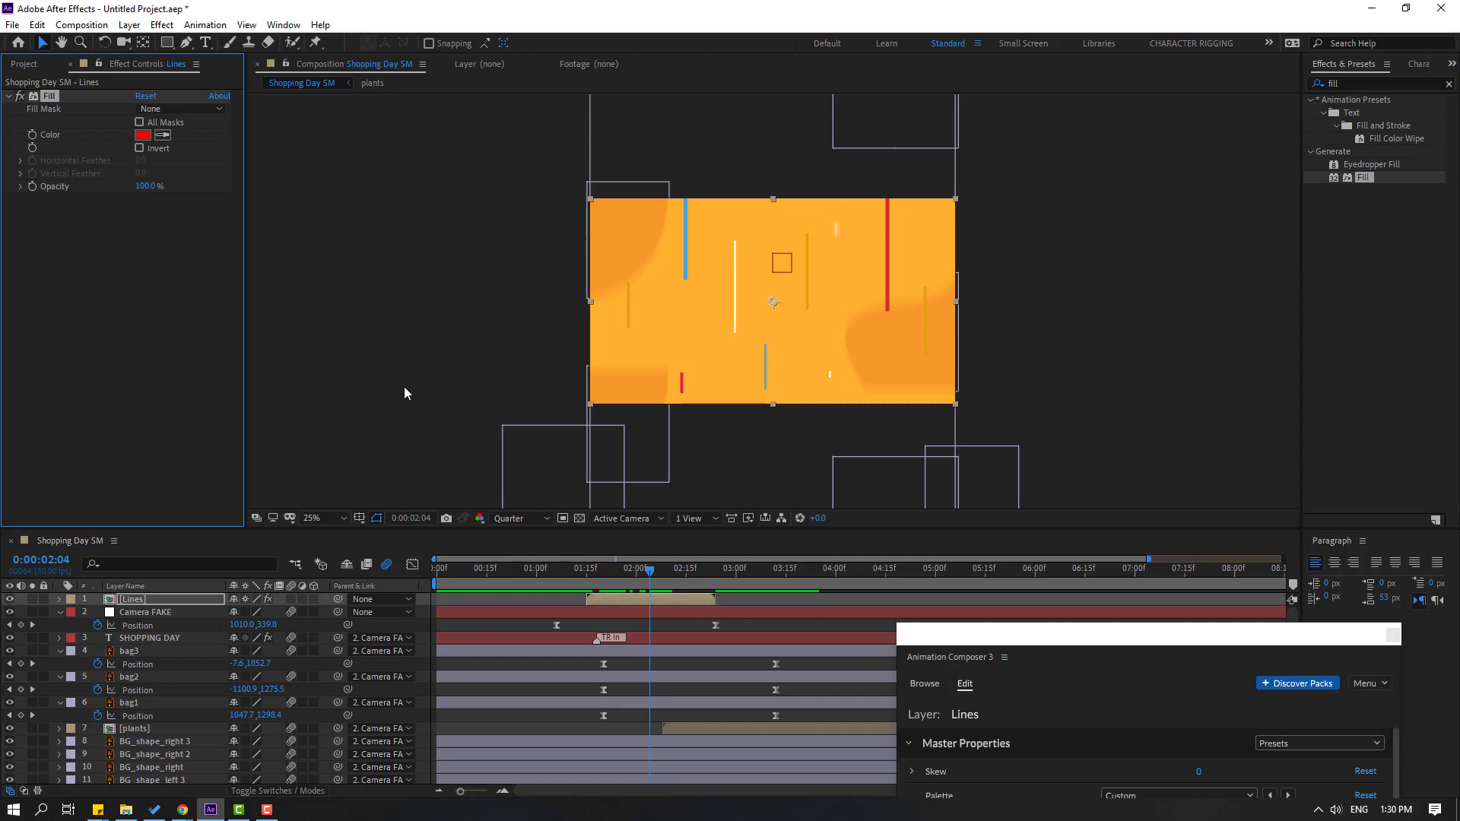
left_click(142, 137)
left_click_drag(882, 464, 534, 342)
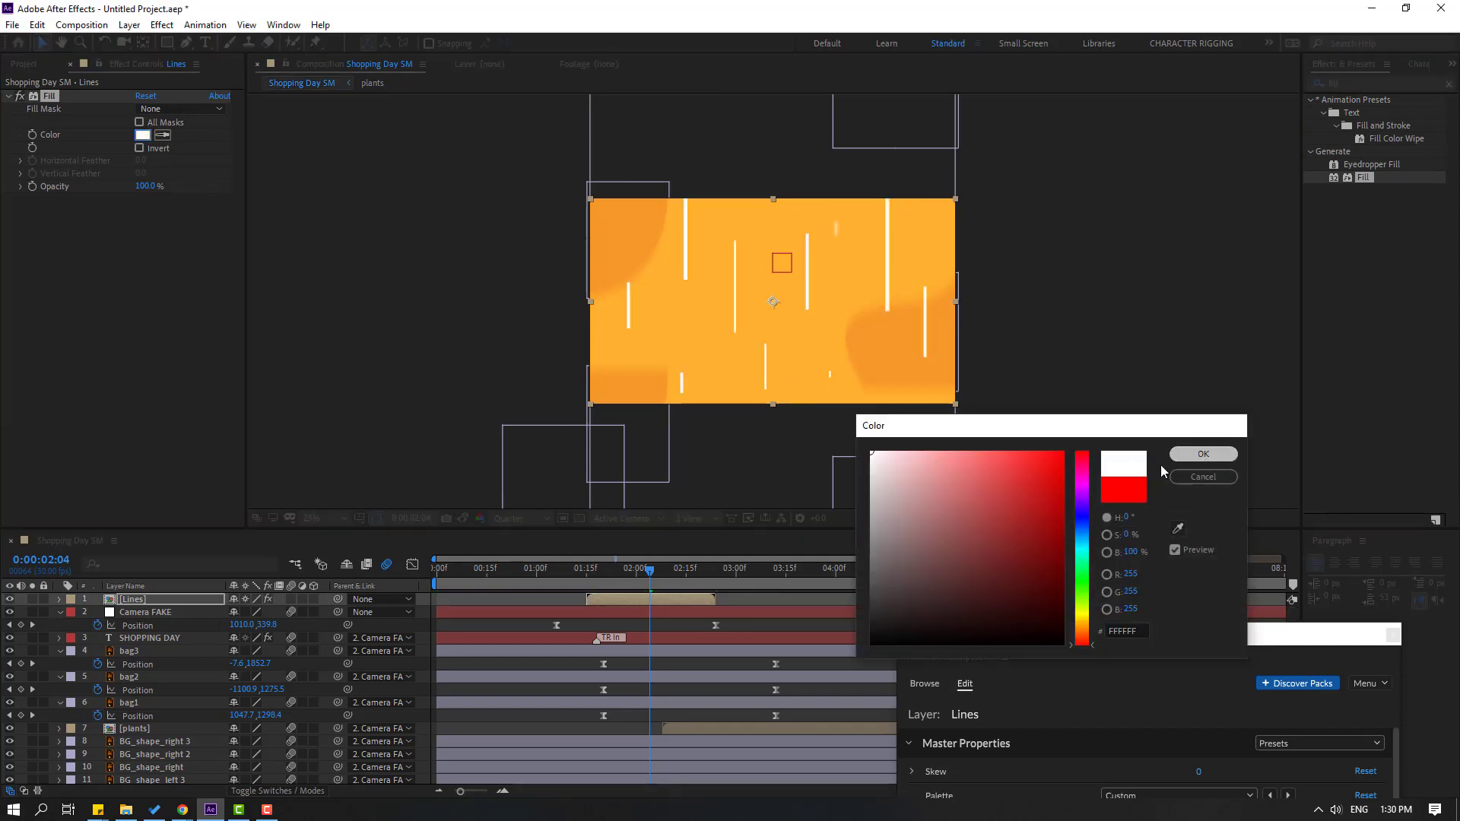
left_click(1201, 454)
left_click_drag(147, 608, 171, 735)
left_click_drag(626, 571, 682, 587)
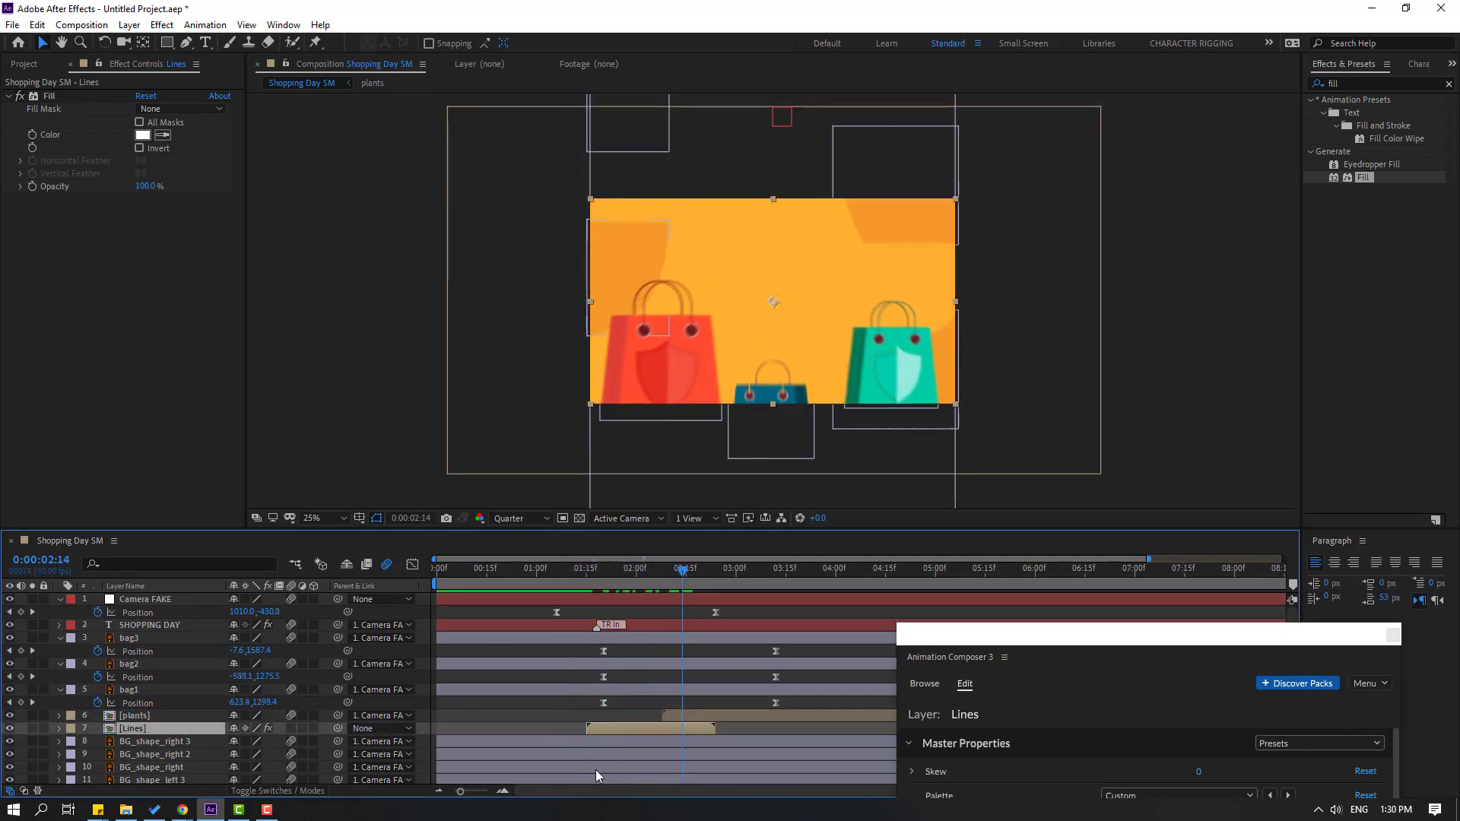
- Delay the Lines layer a few frames to match the bags' first Position keyframes, then preview the timing
left_click_drag(627, 731, 644, 731)
left_click(587, 571)
left_click_drag(597, 572, 683, 585)
key("space")
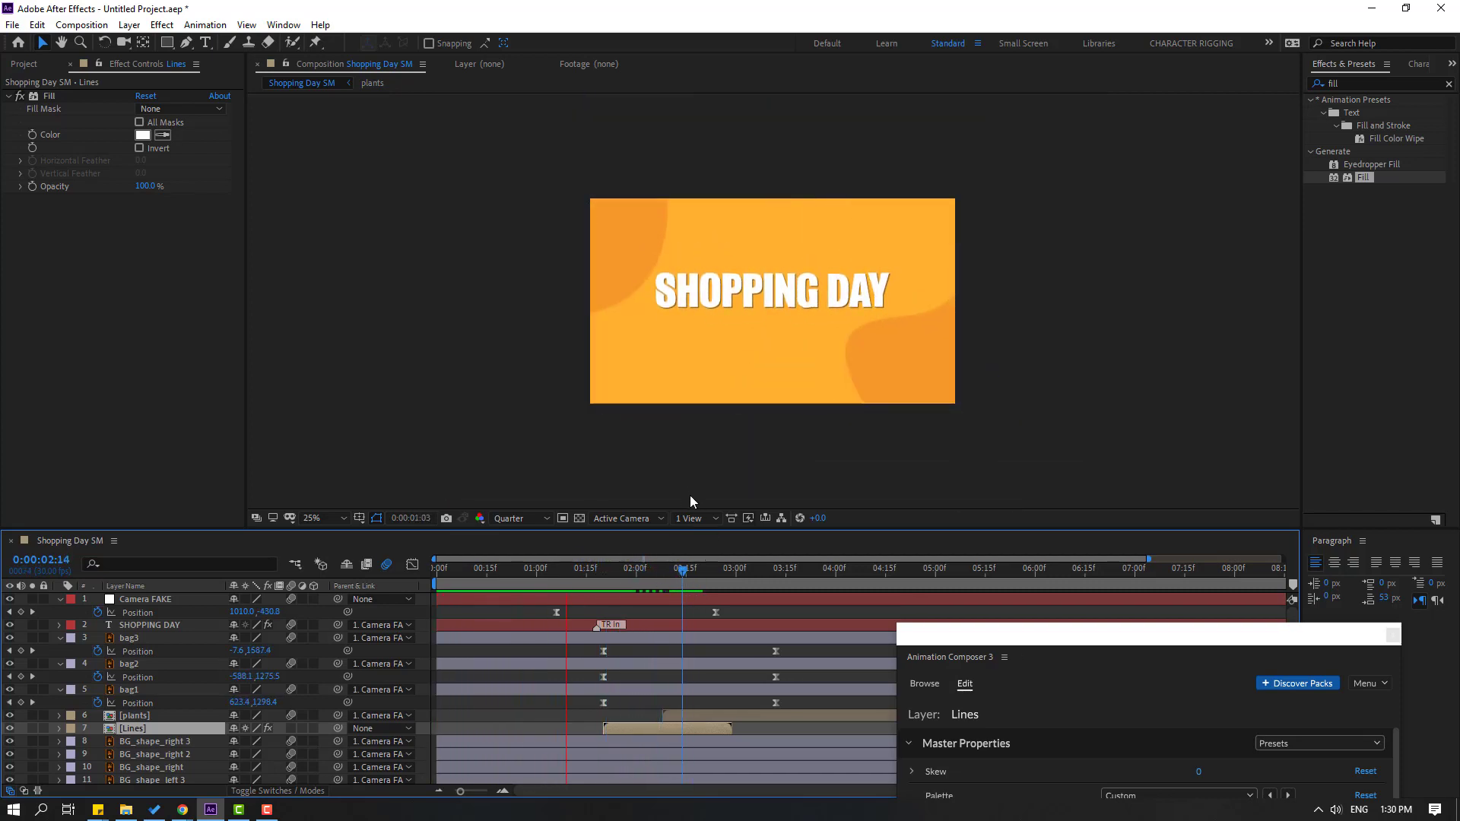
key("space")
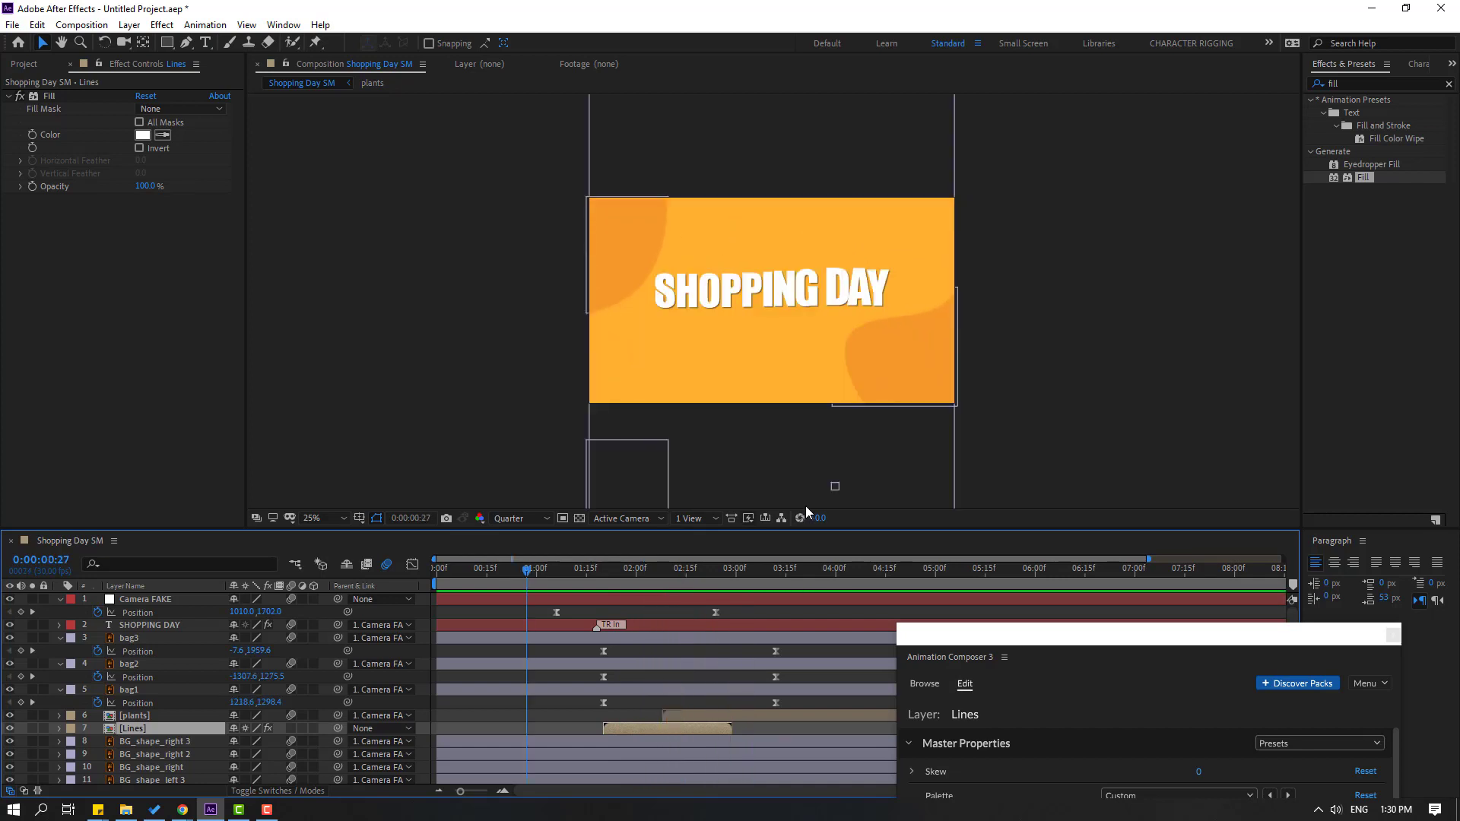
scroll(140, 739, "down", 3)
- Apply Wave Warp to BG_shape_left with Pinning All Edges, Wave Height 27, Wave Width 91, and preview
left_click(149, 751)
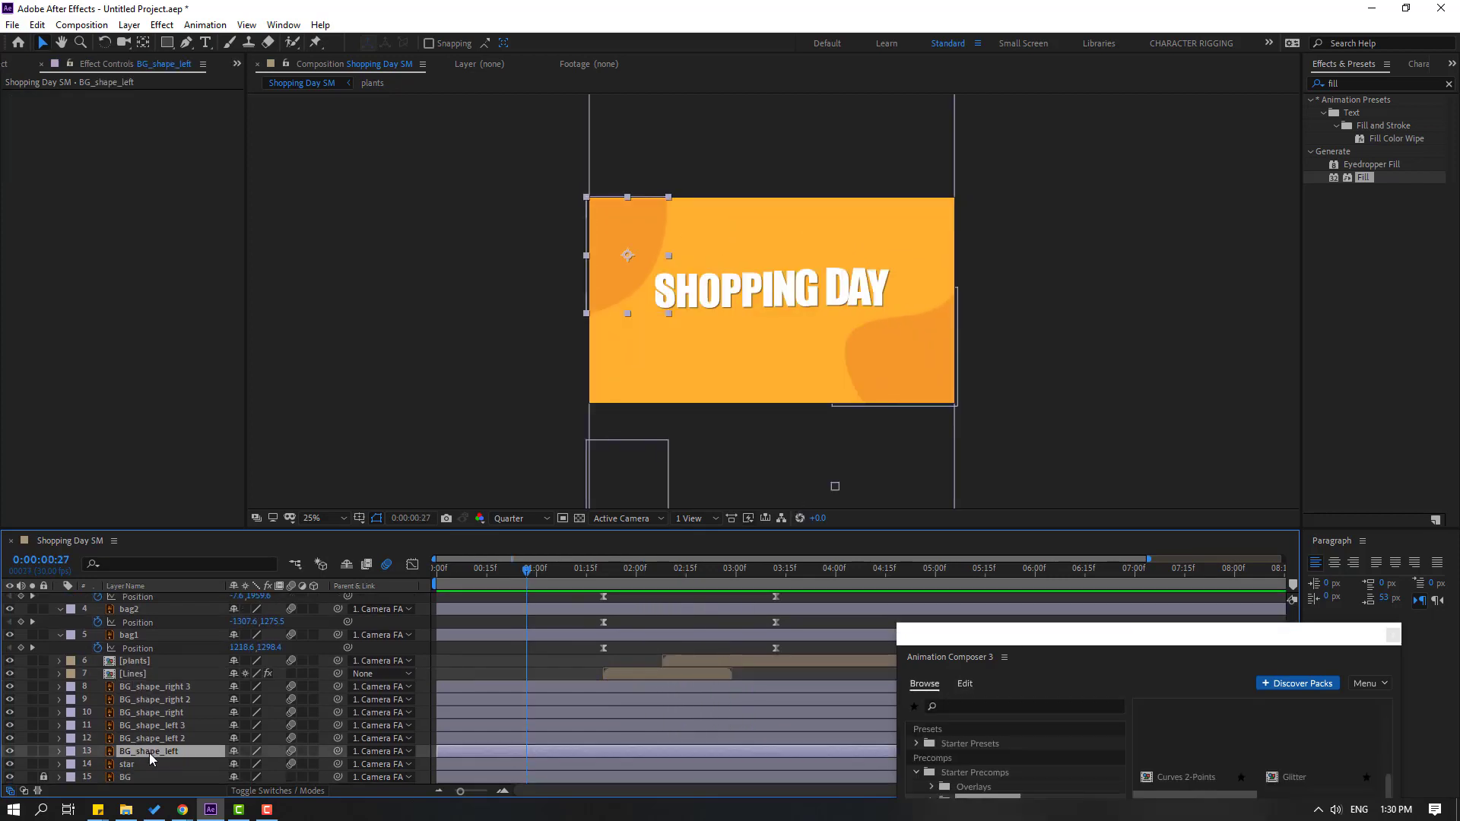
left_click(1344, 84)
type("wave")
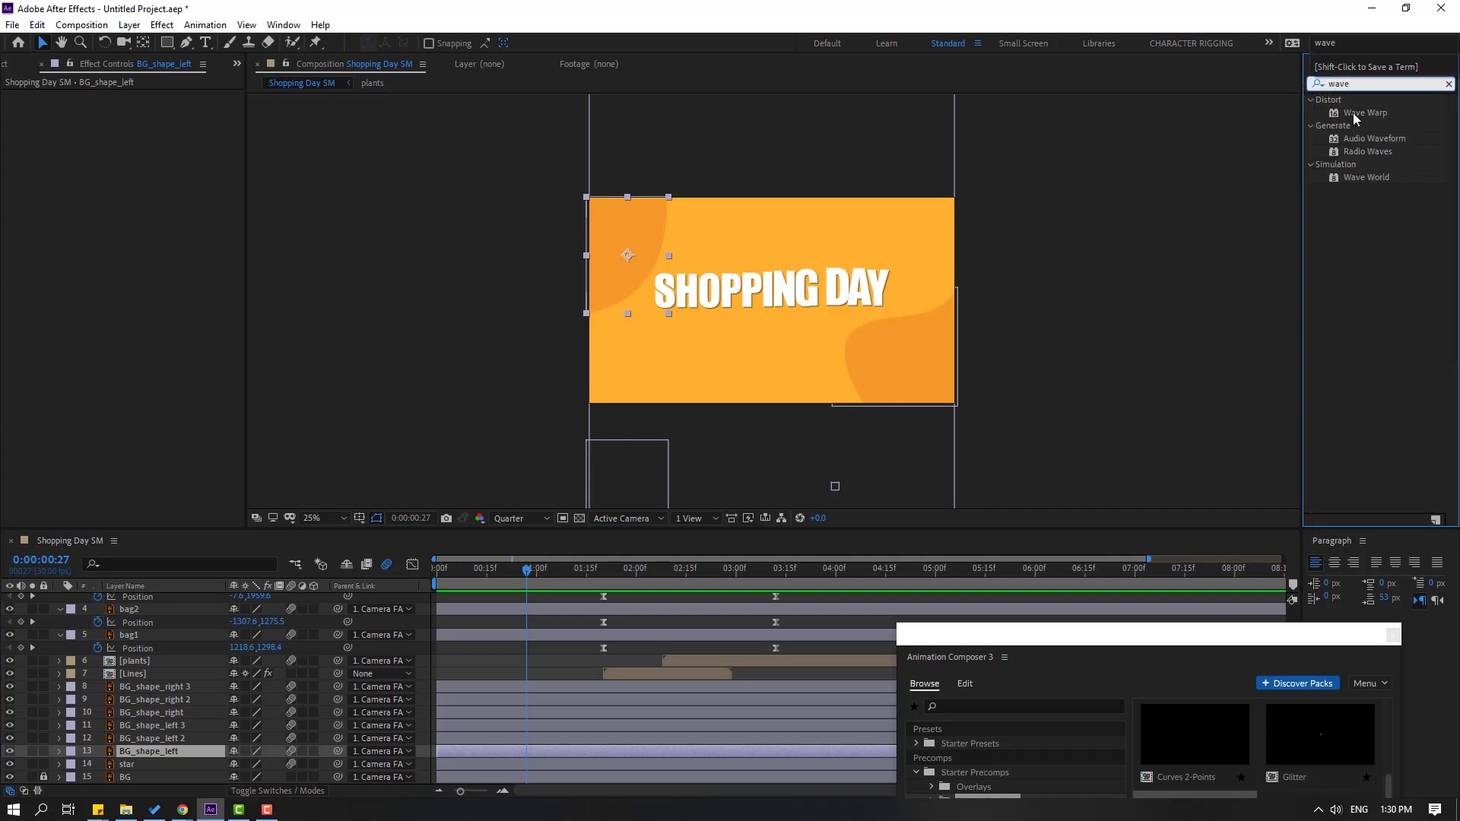
left_click_drag(1367, 112, 160, 757)
key("period")
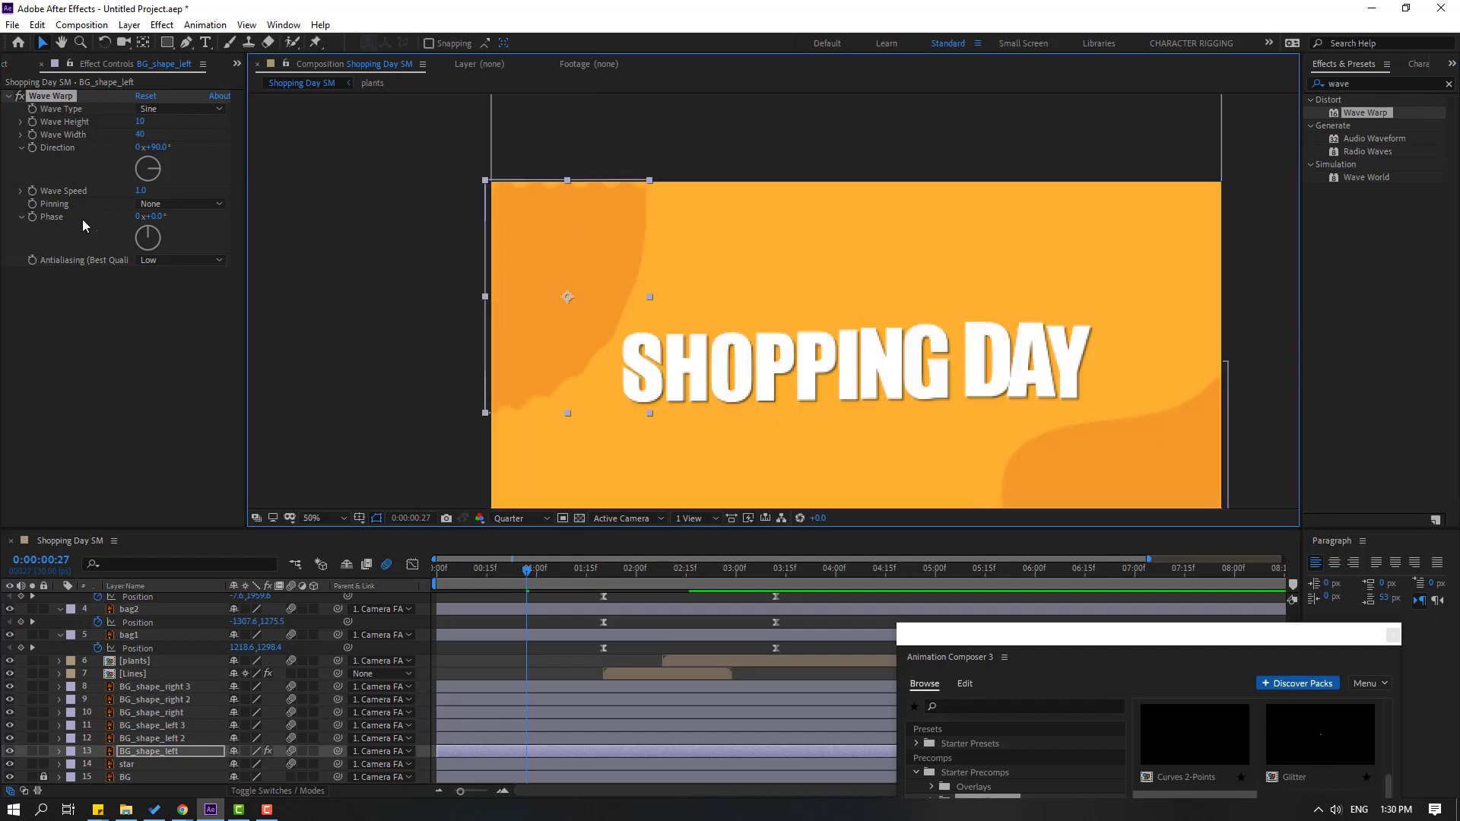
left_click(150, 214)
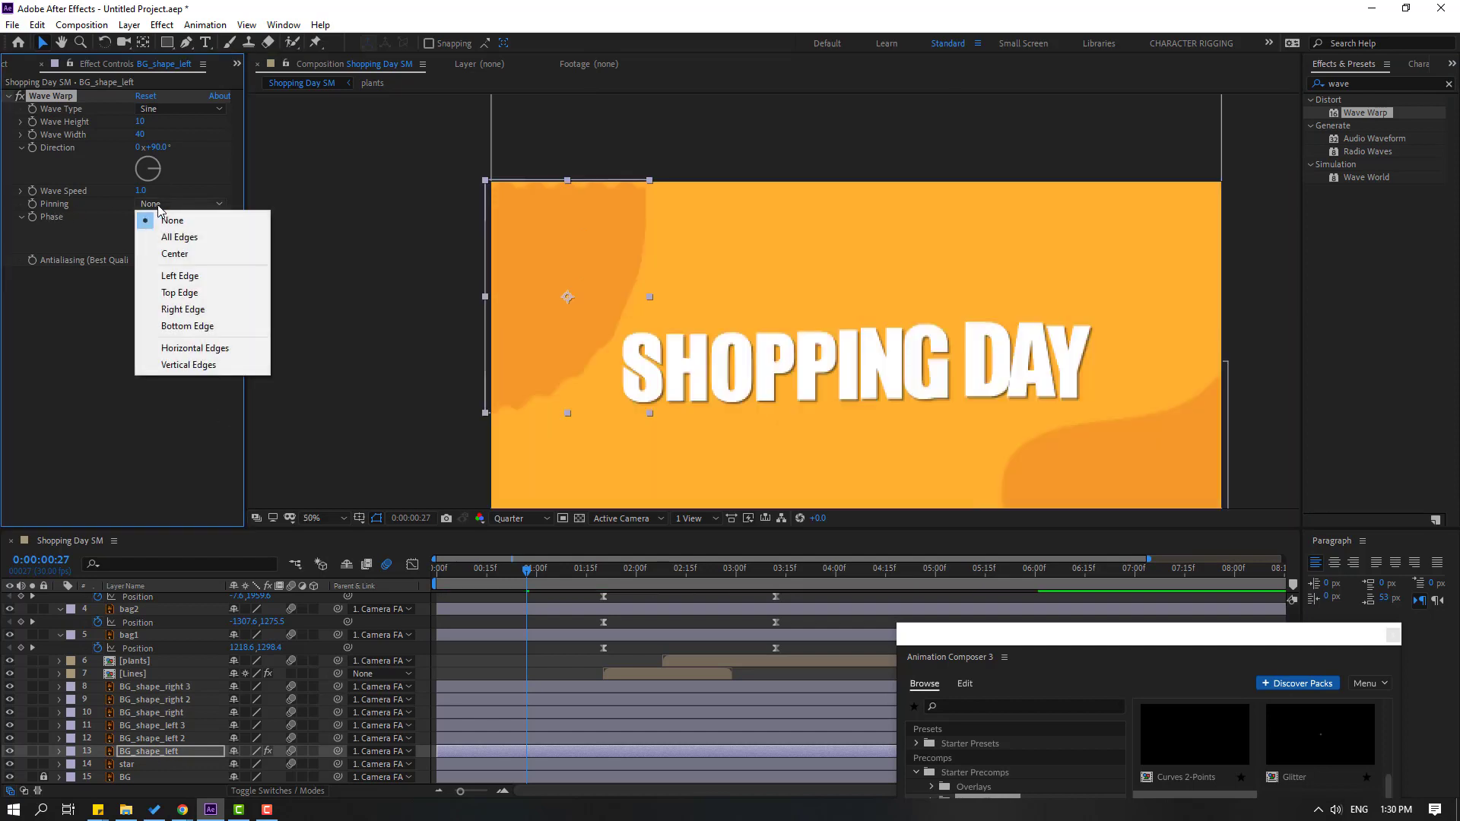
left_click(177, 239)
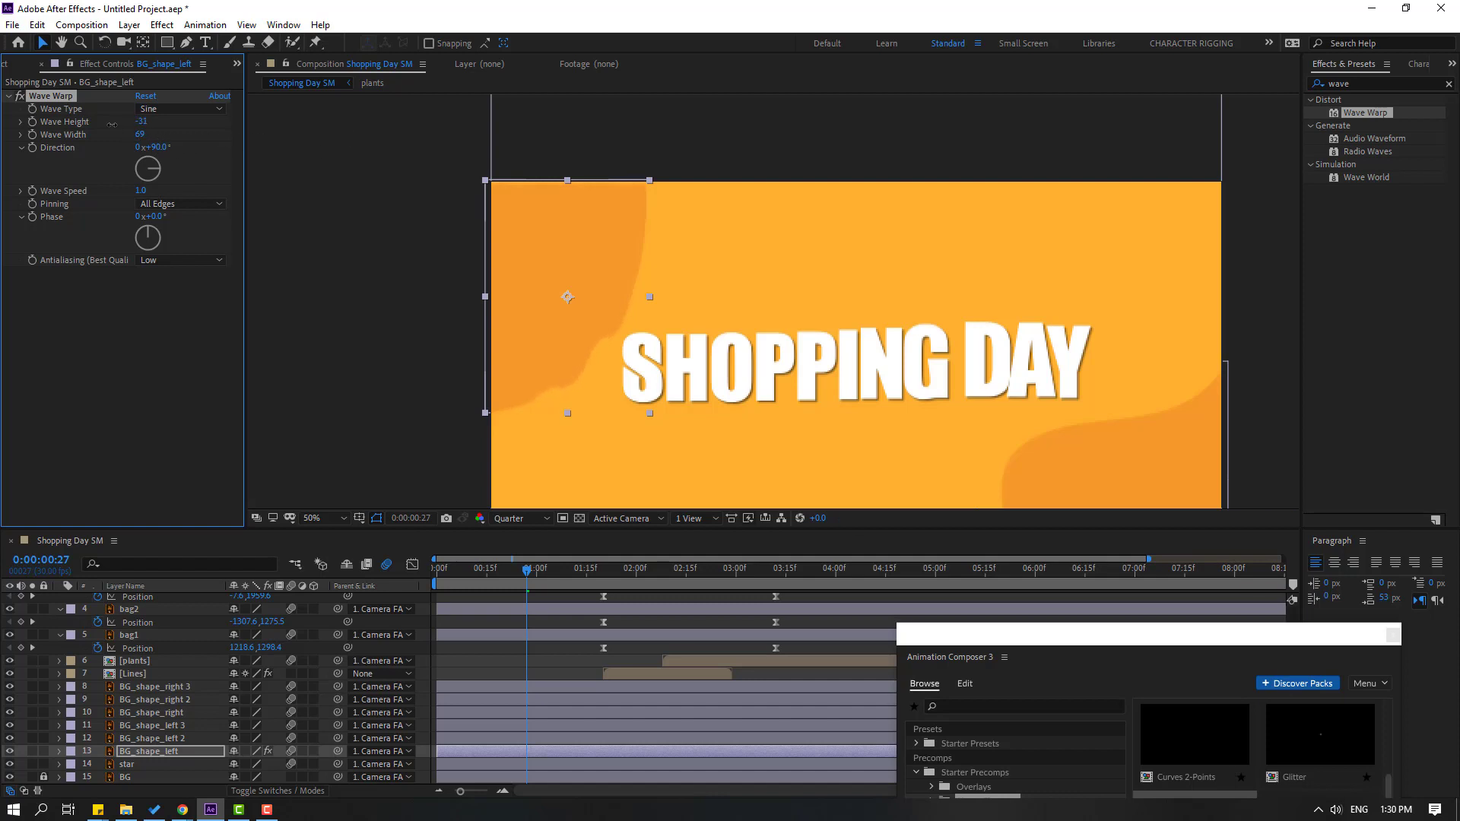
key("space")
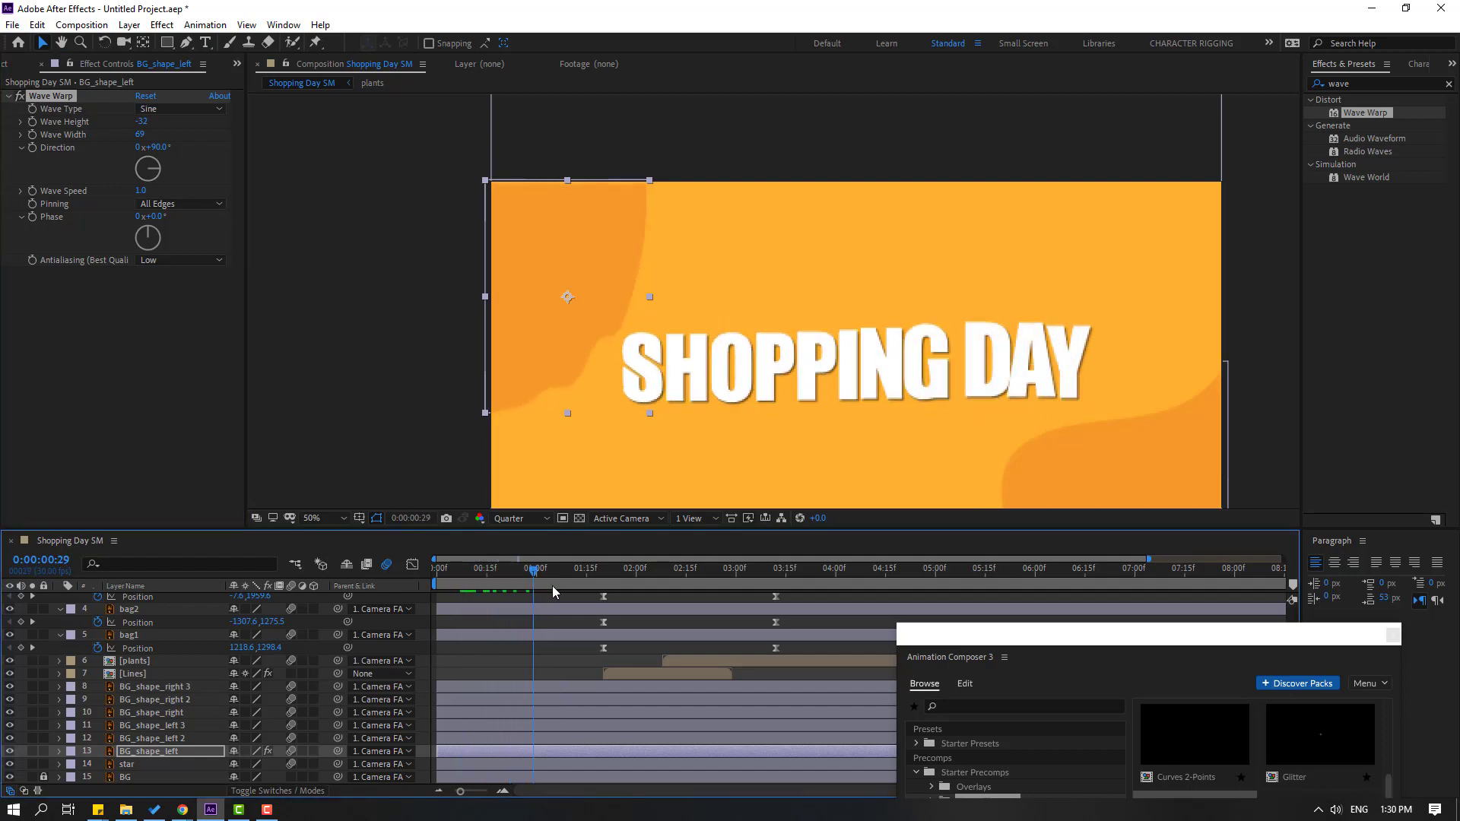
left_click_drag(143, 122, 123, 127)
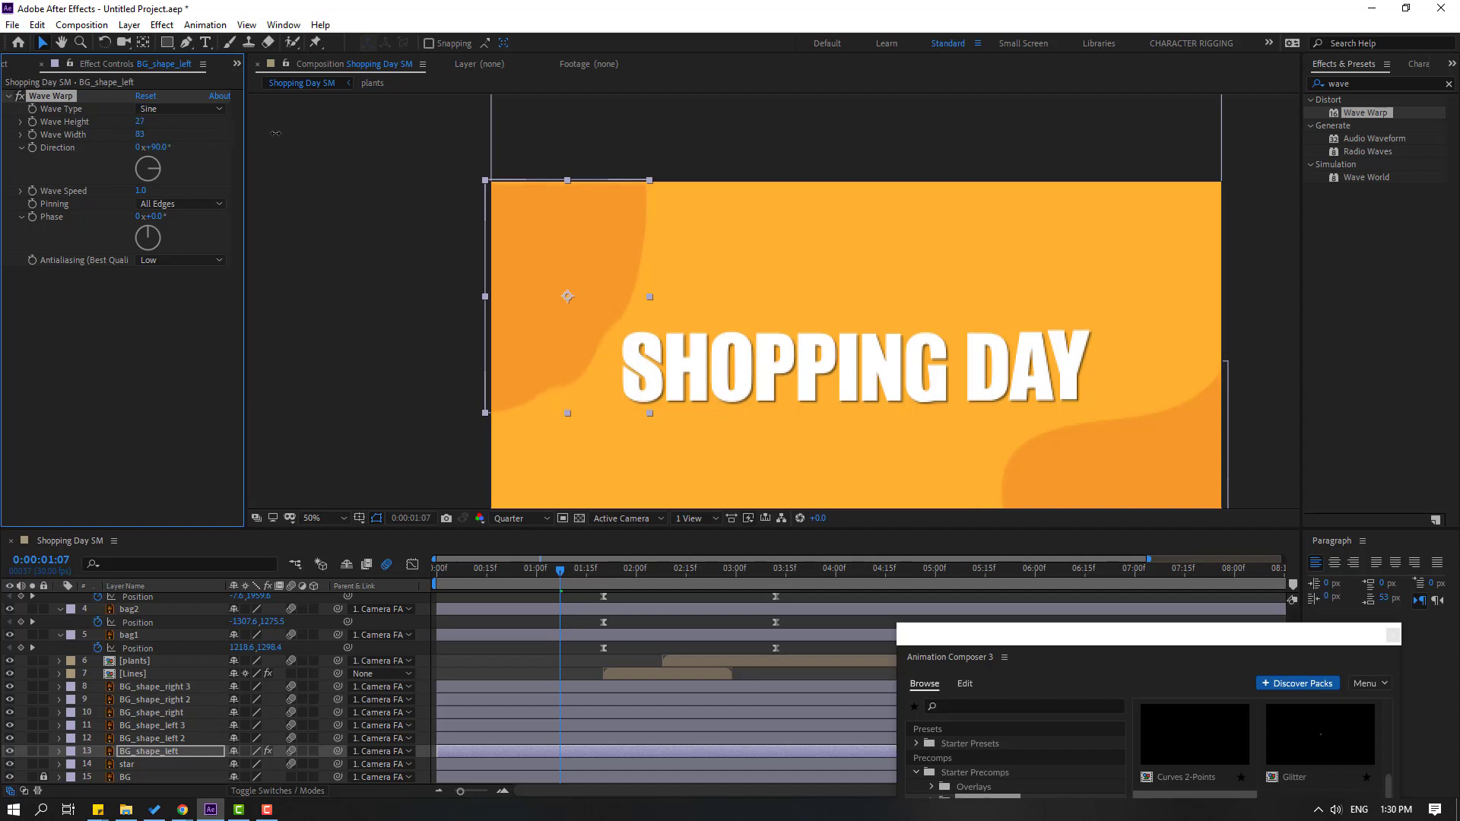
key("space")
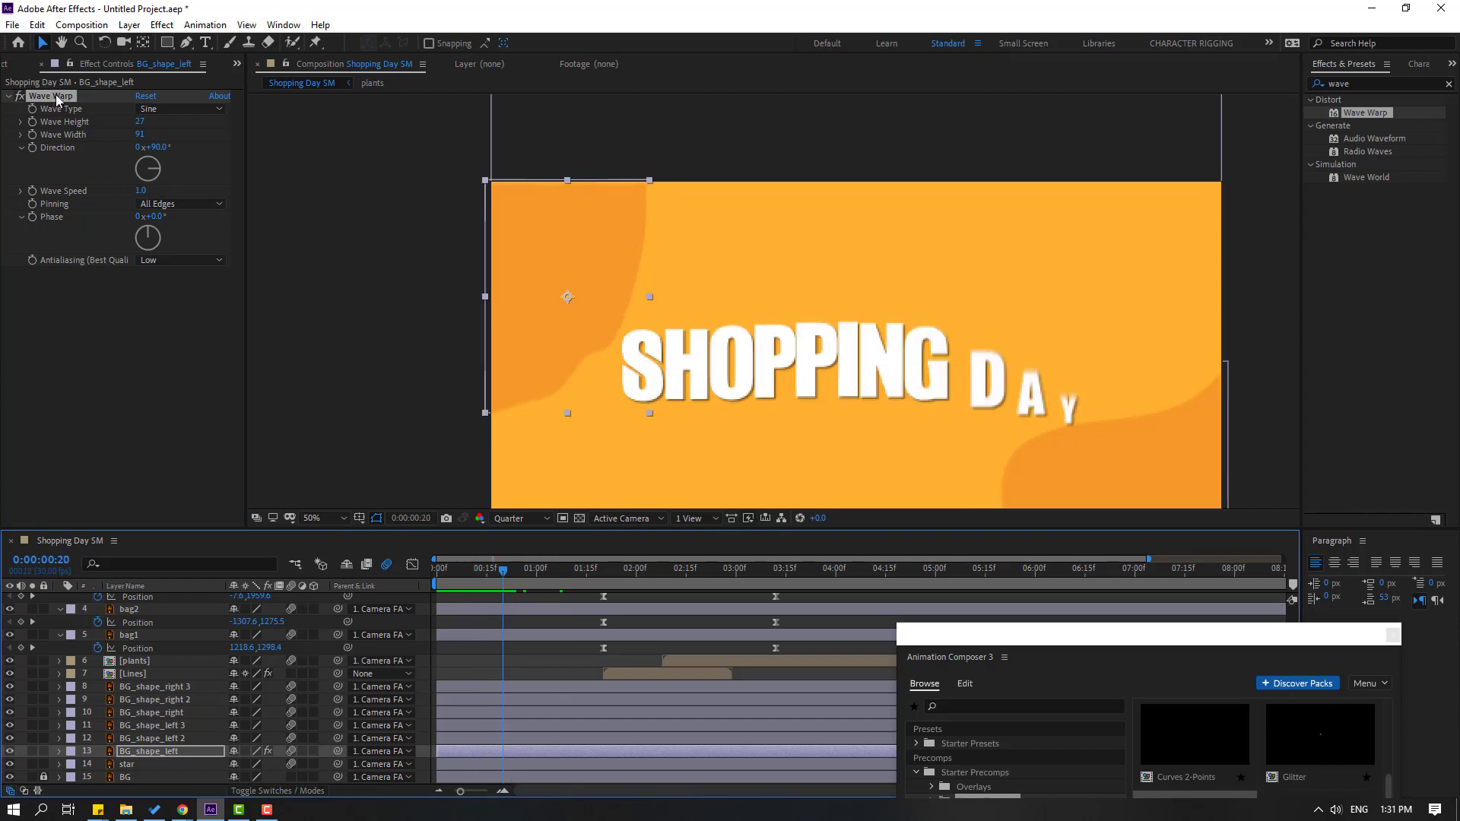
- Reapply the last effect, Wave Warp, to BG_shape_right and BG_shape_left 3
left_click(1127, 457)
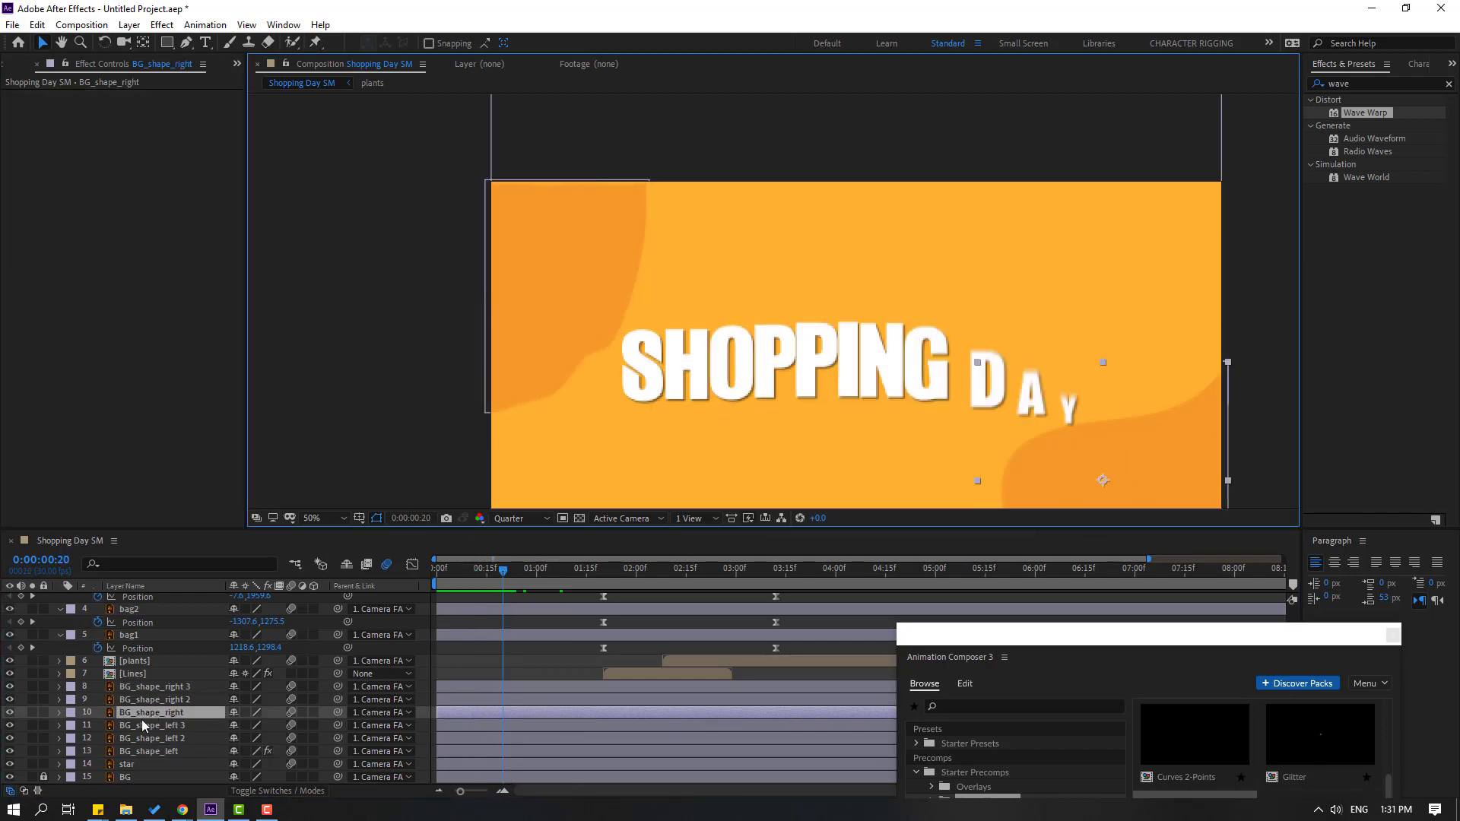
key("ctrl+alt+shift+e")
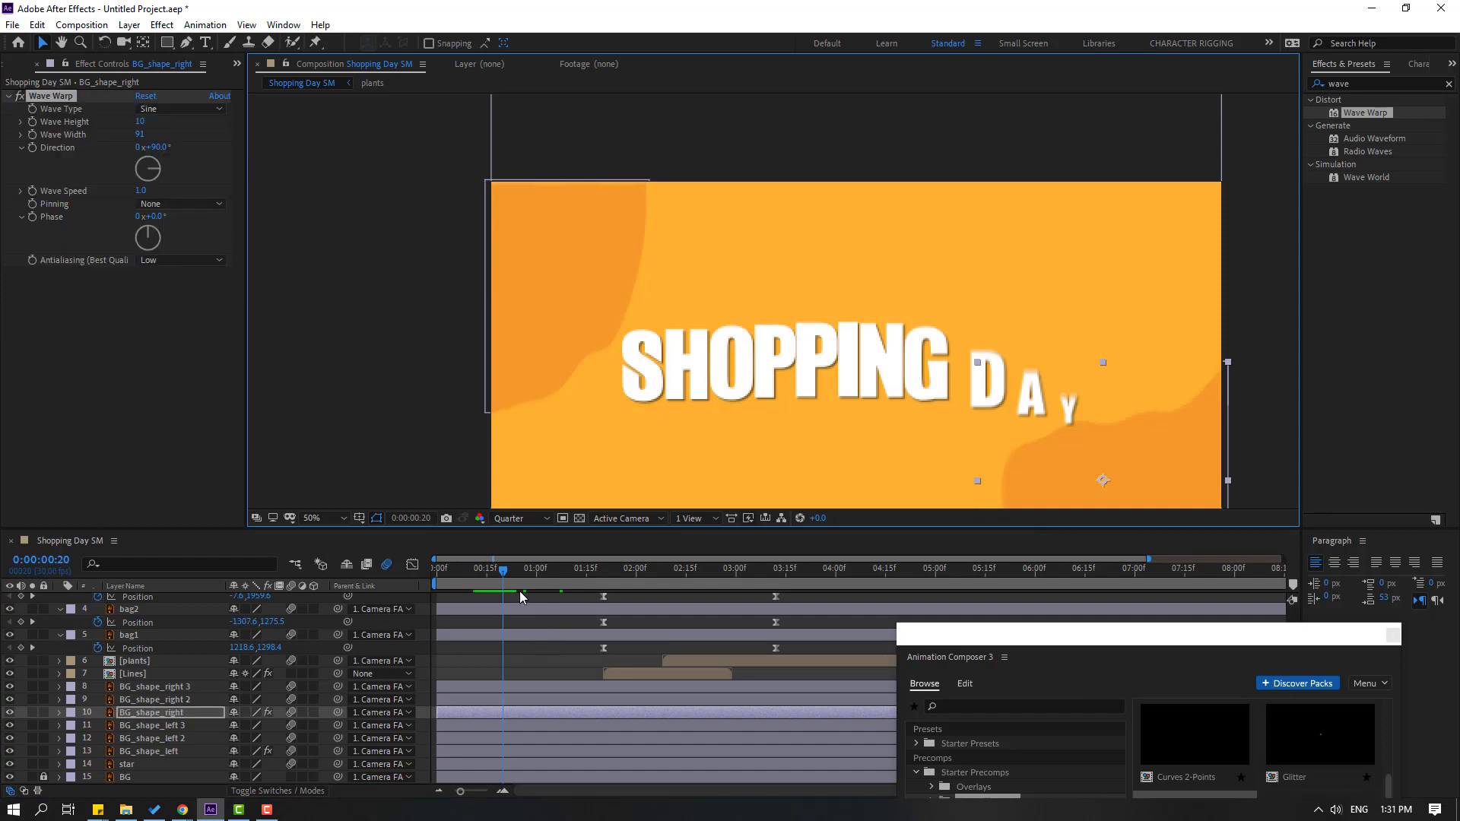
left_click_drag(523, 576, 745, 579)
left_click(140, 726)
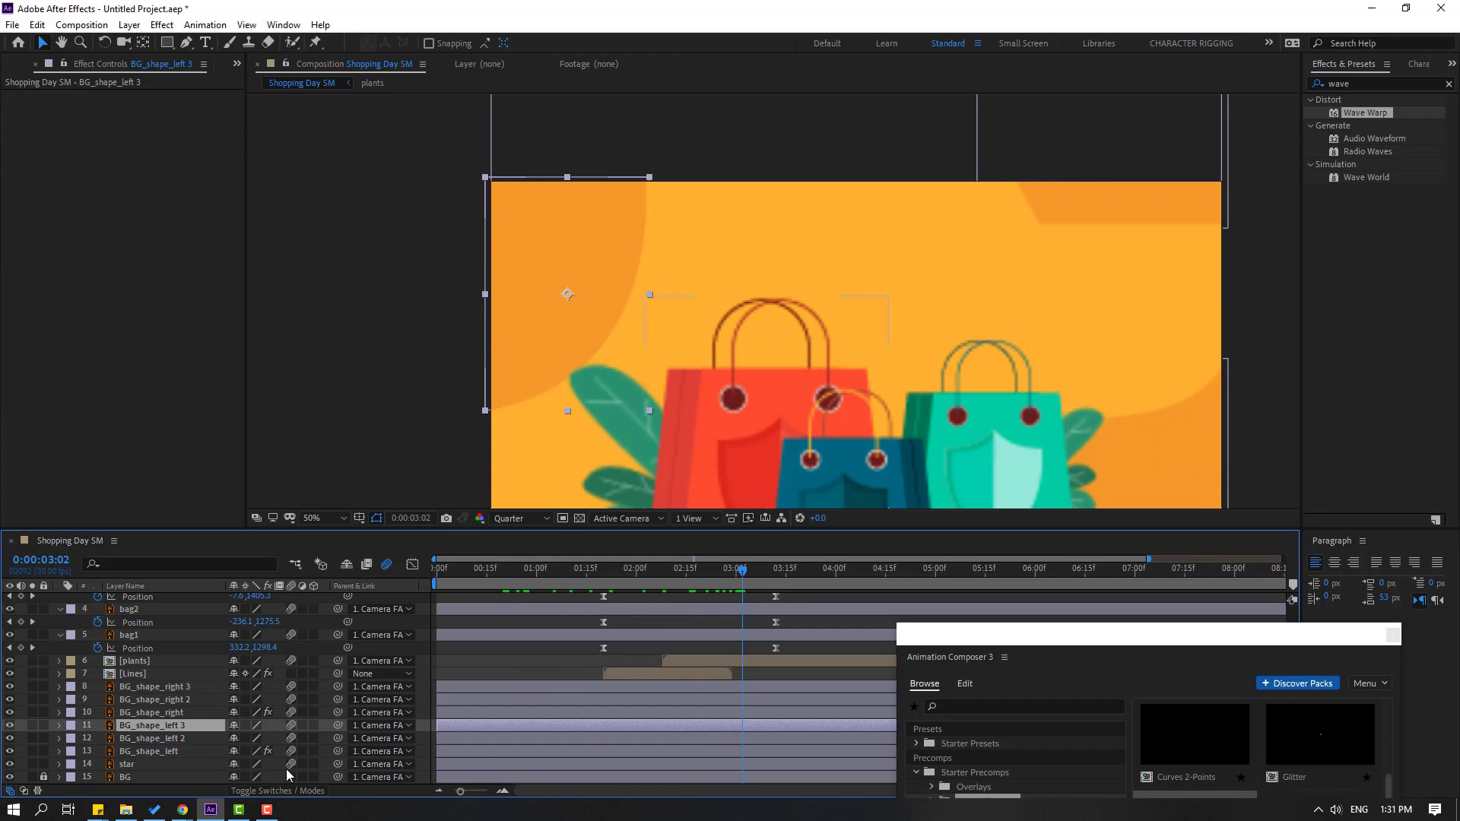
key("ctrl+alt+shift+e")
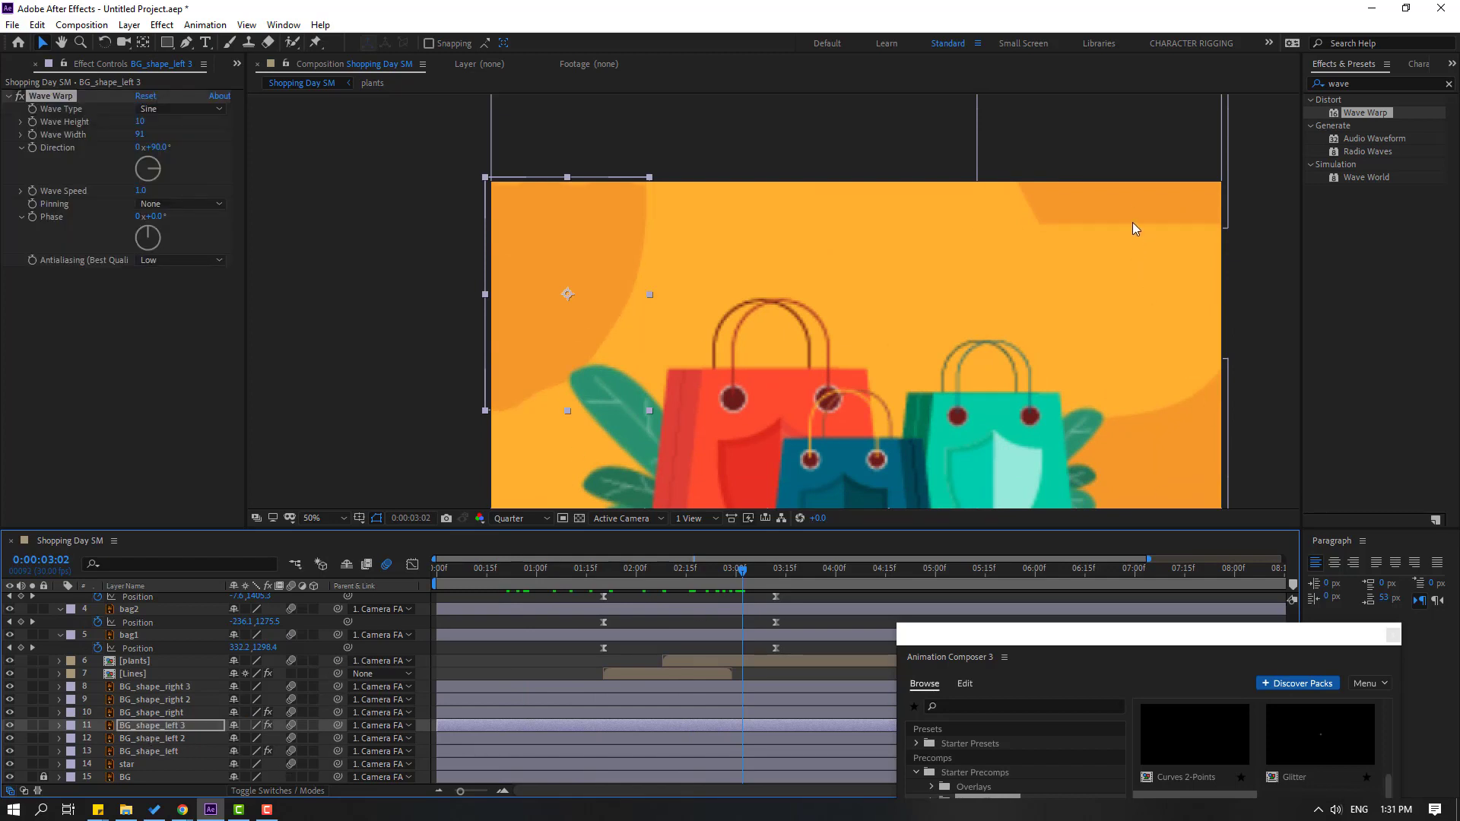
- Paste BG_shape_left 3's Wave Warp onto BG_shape_right 2 and BG_shape_right 3
left_click(1126, 203)
left_click(158, 746)
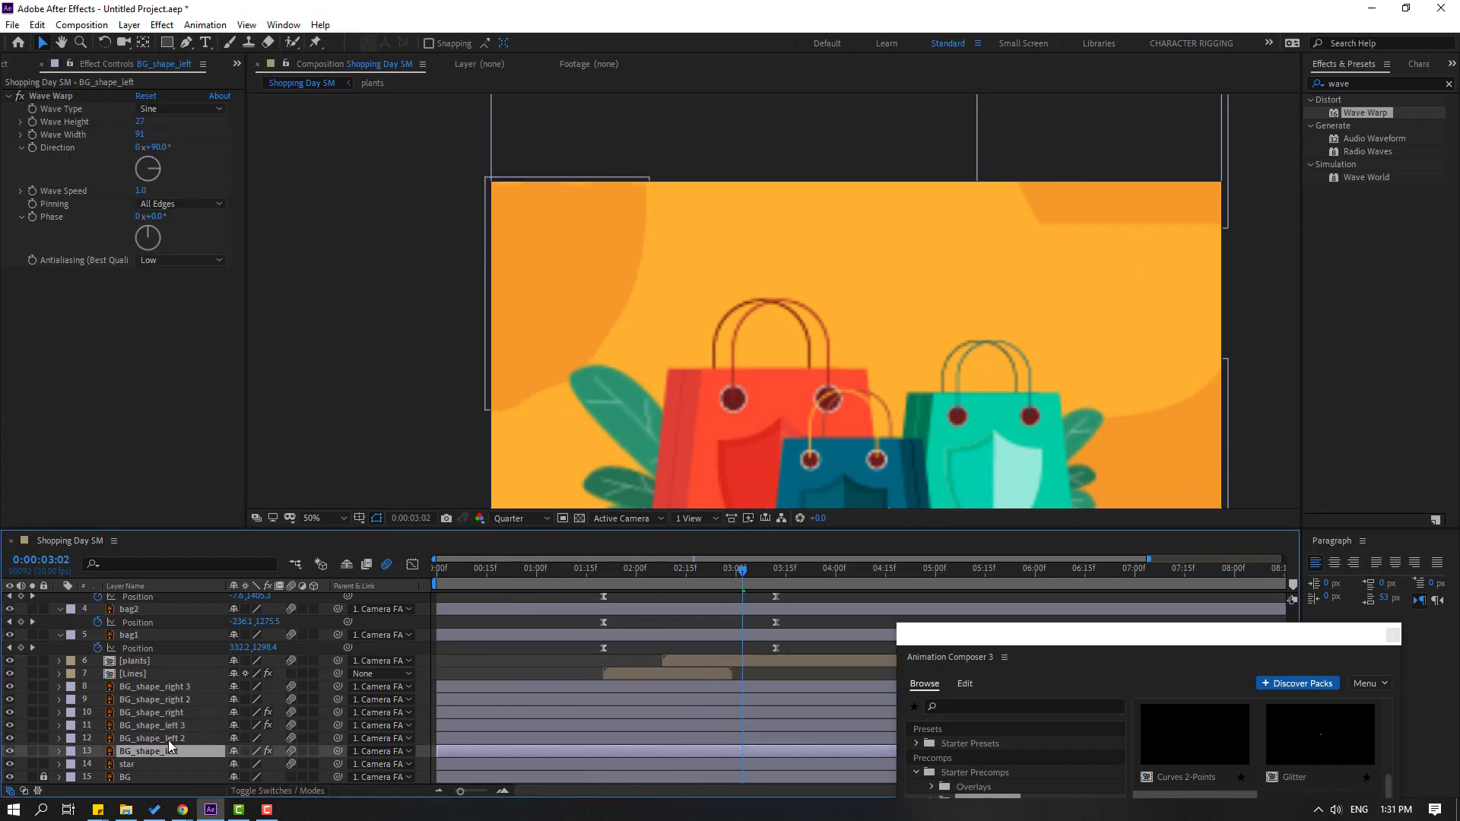
left_click(168, 739)
left_click(168, 726)
left_click(169, 703)
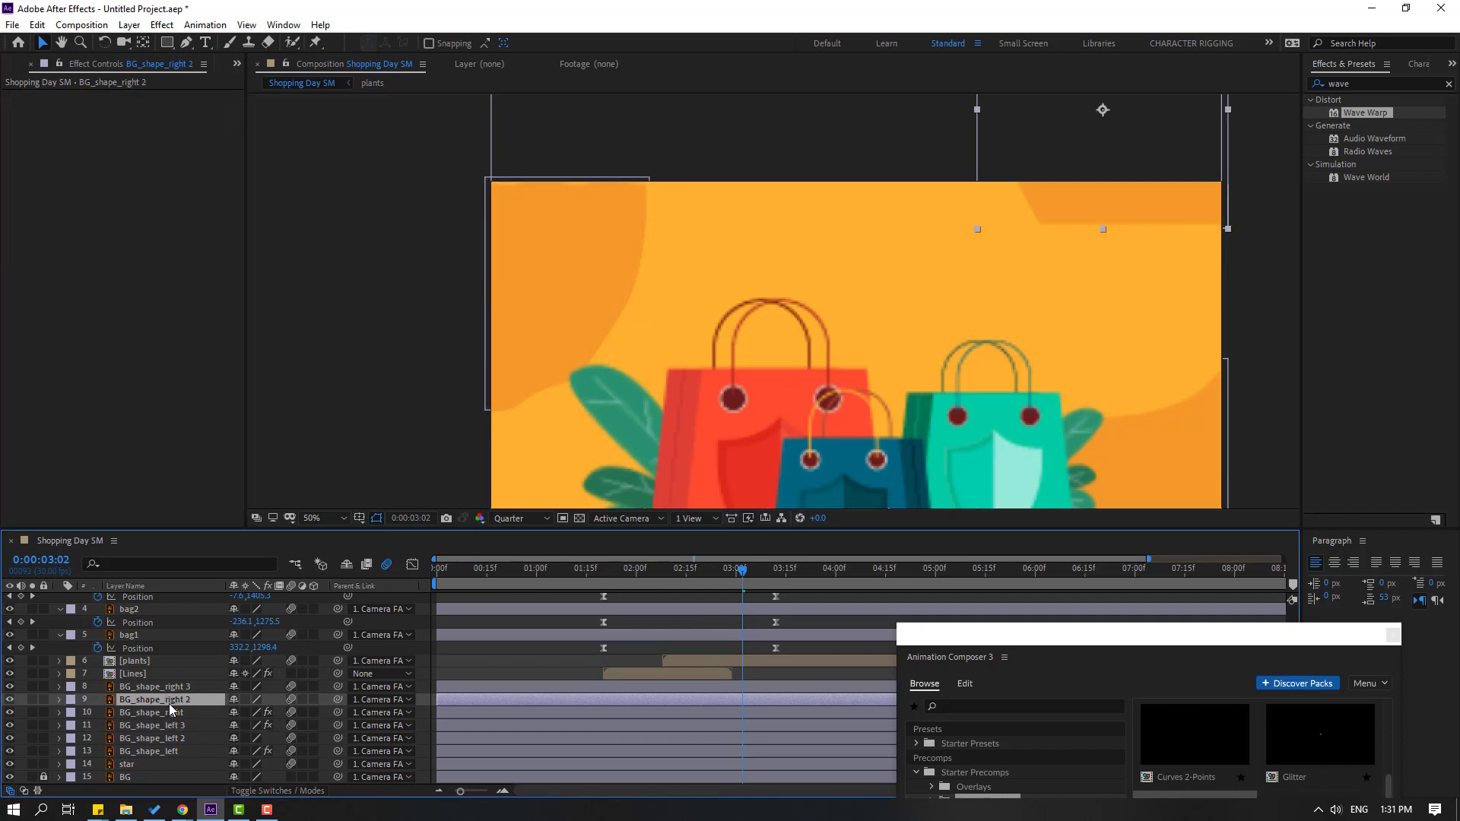
key("ctrl+v")
left_click(163, 689)
key("ctrl+v")
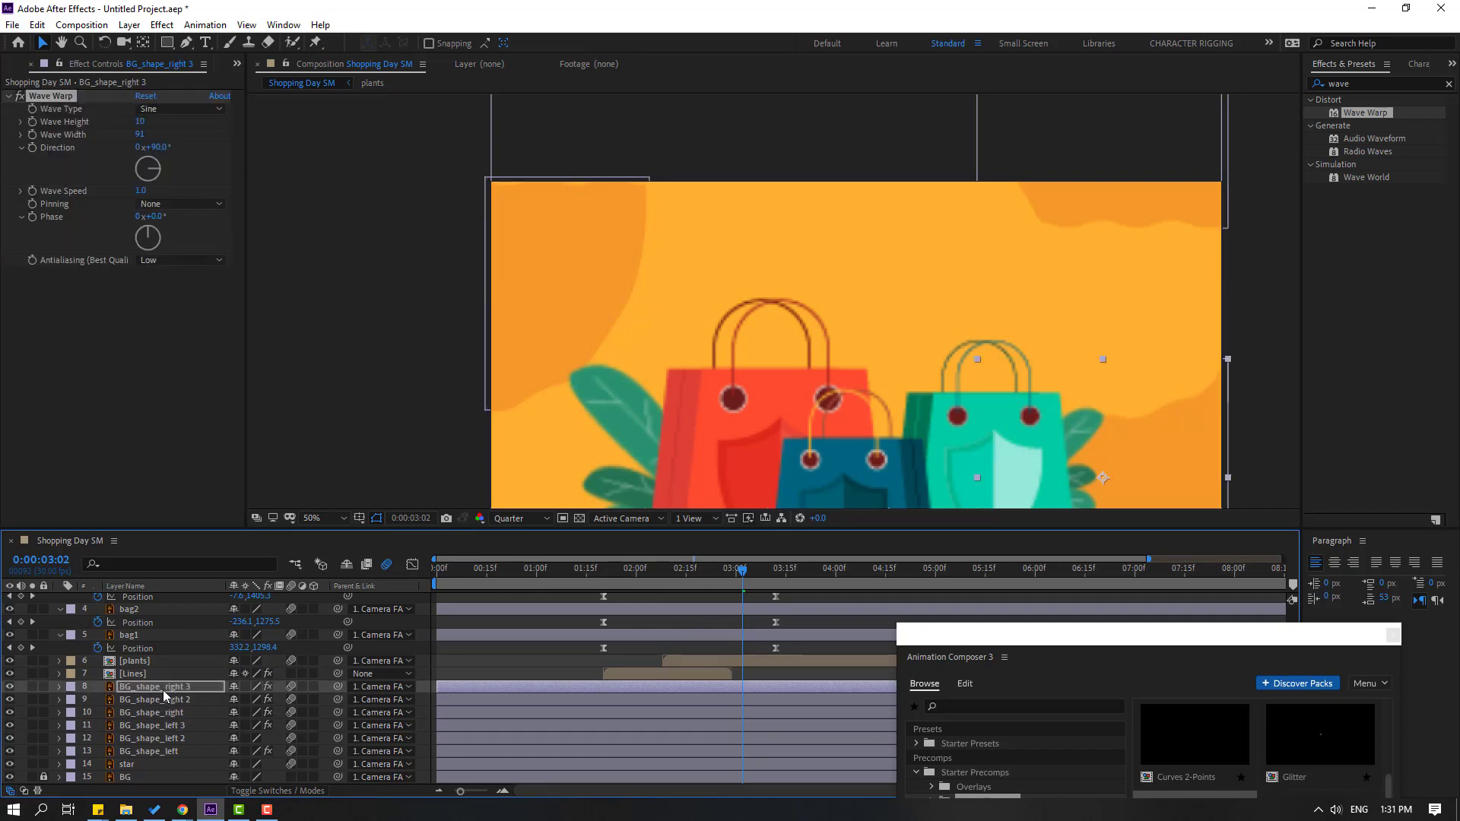
- Set the viewer magnification to Fit and preview the new waves
left_click(315, 520)
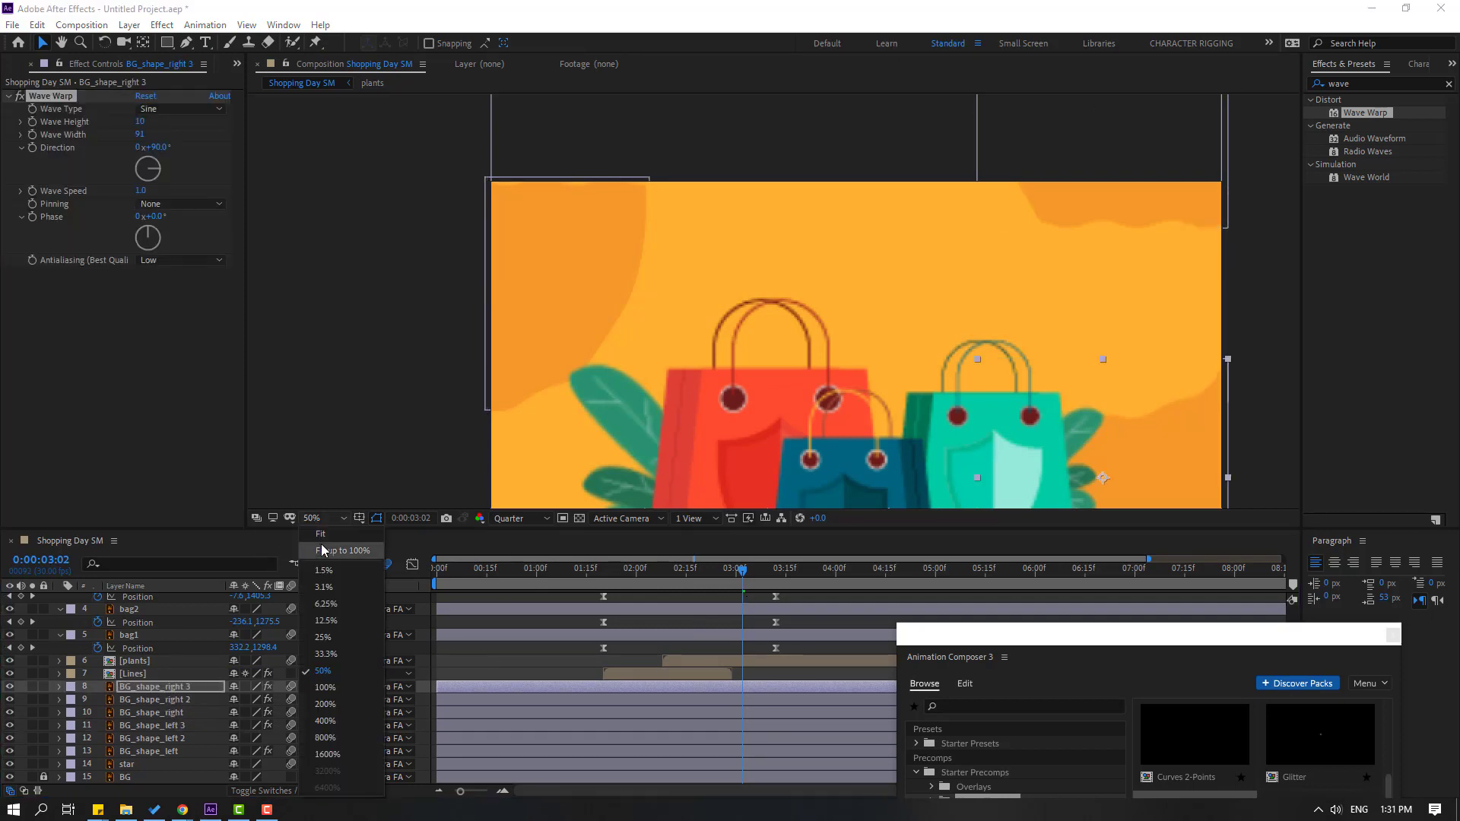
left_click(323, 544)
key("space")
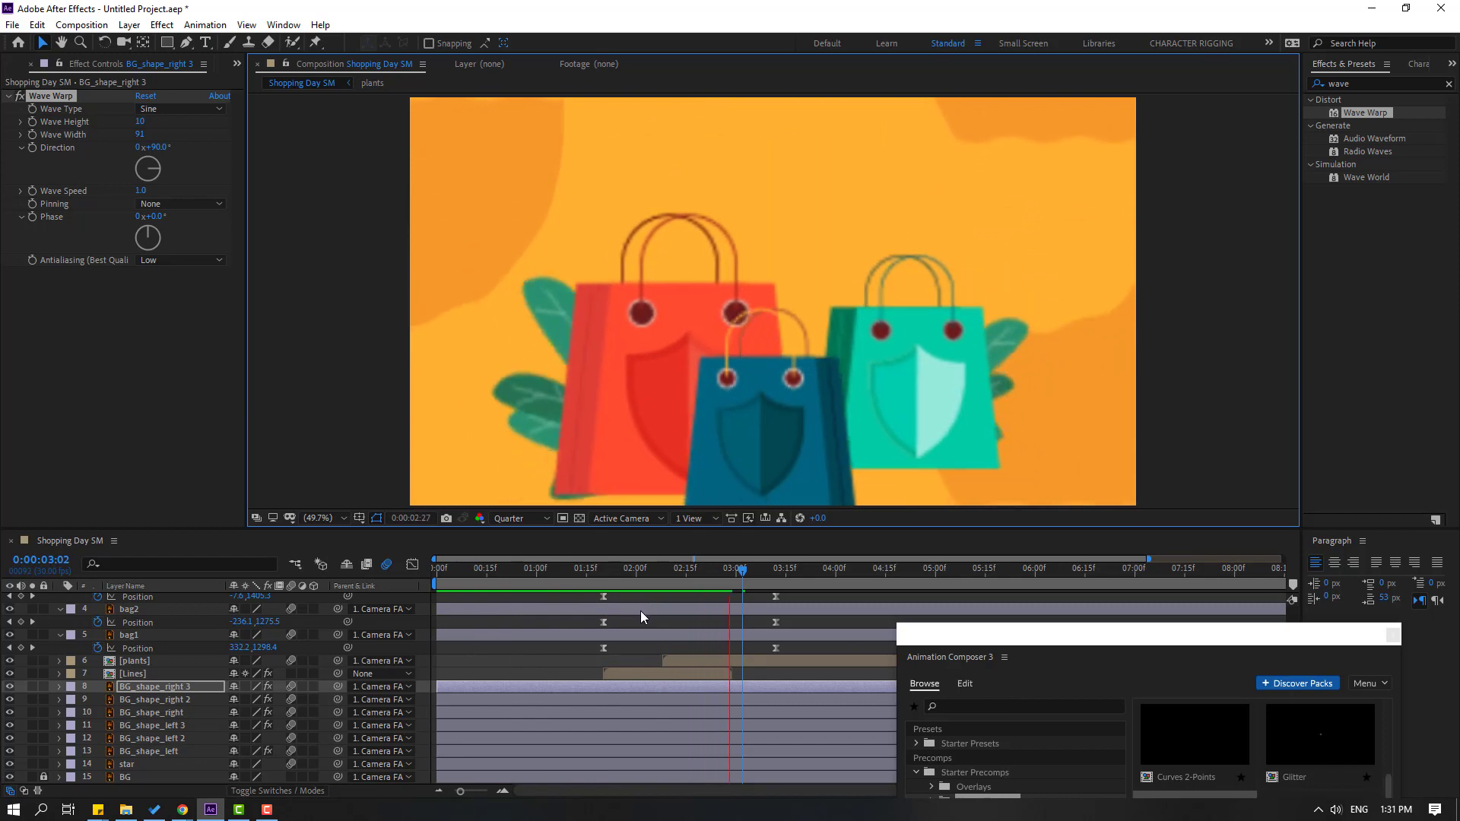
left_click(730, 569)
- Change Camera FAKE's Position keyframe at 0:00:02:24 to 1010, -420, then preview the scene
scroll(765, 476, "down", 3)
key("space")
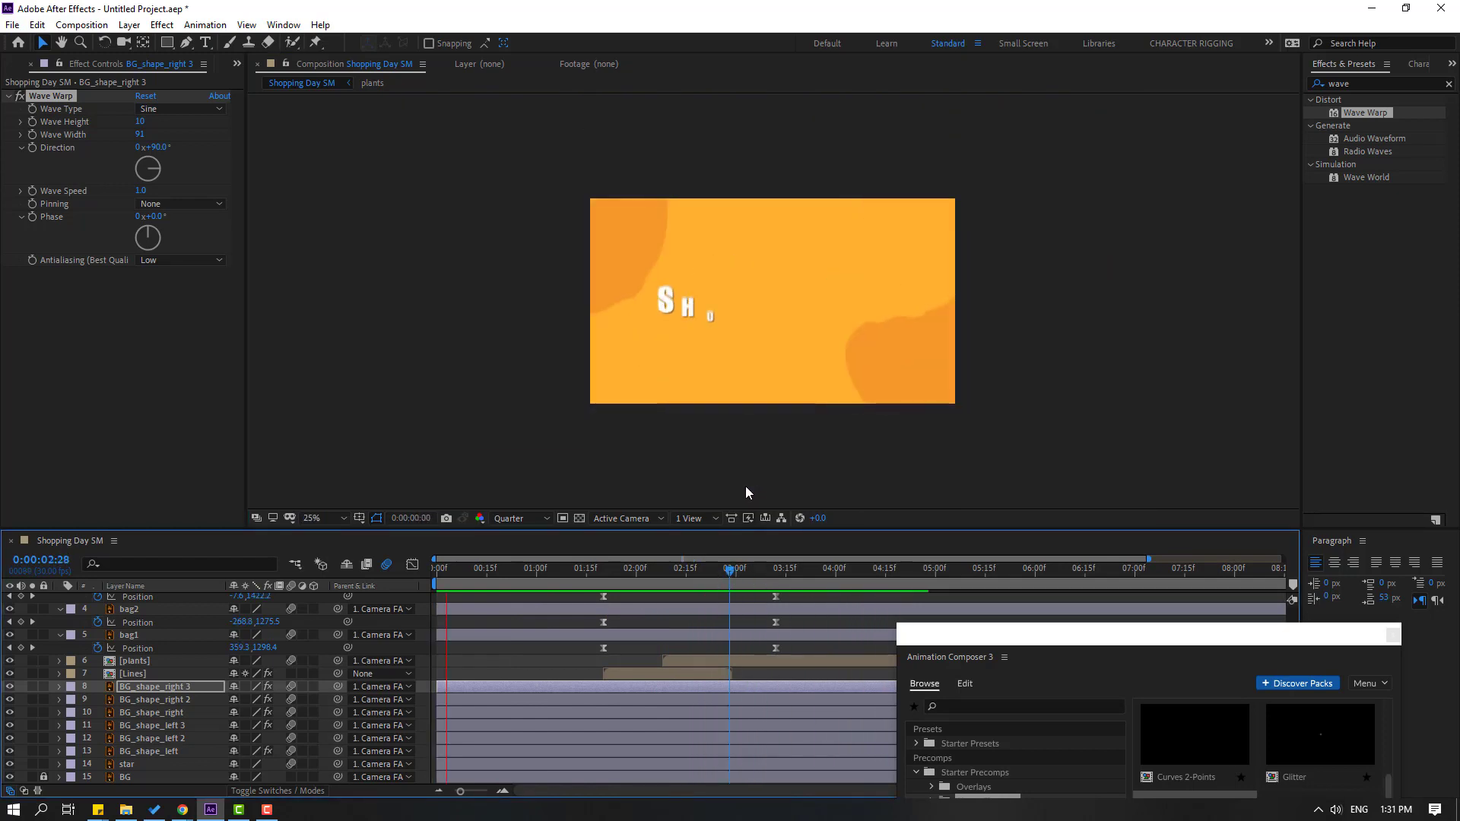
scroll(532, 648, "up", 3)
left_click(145, 599)
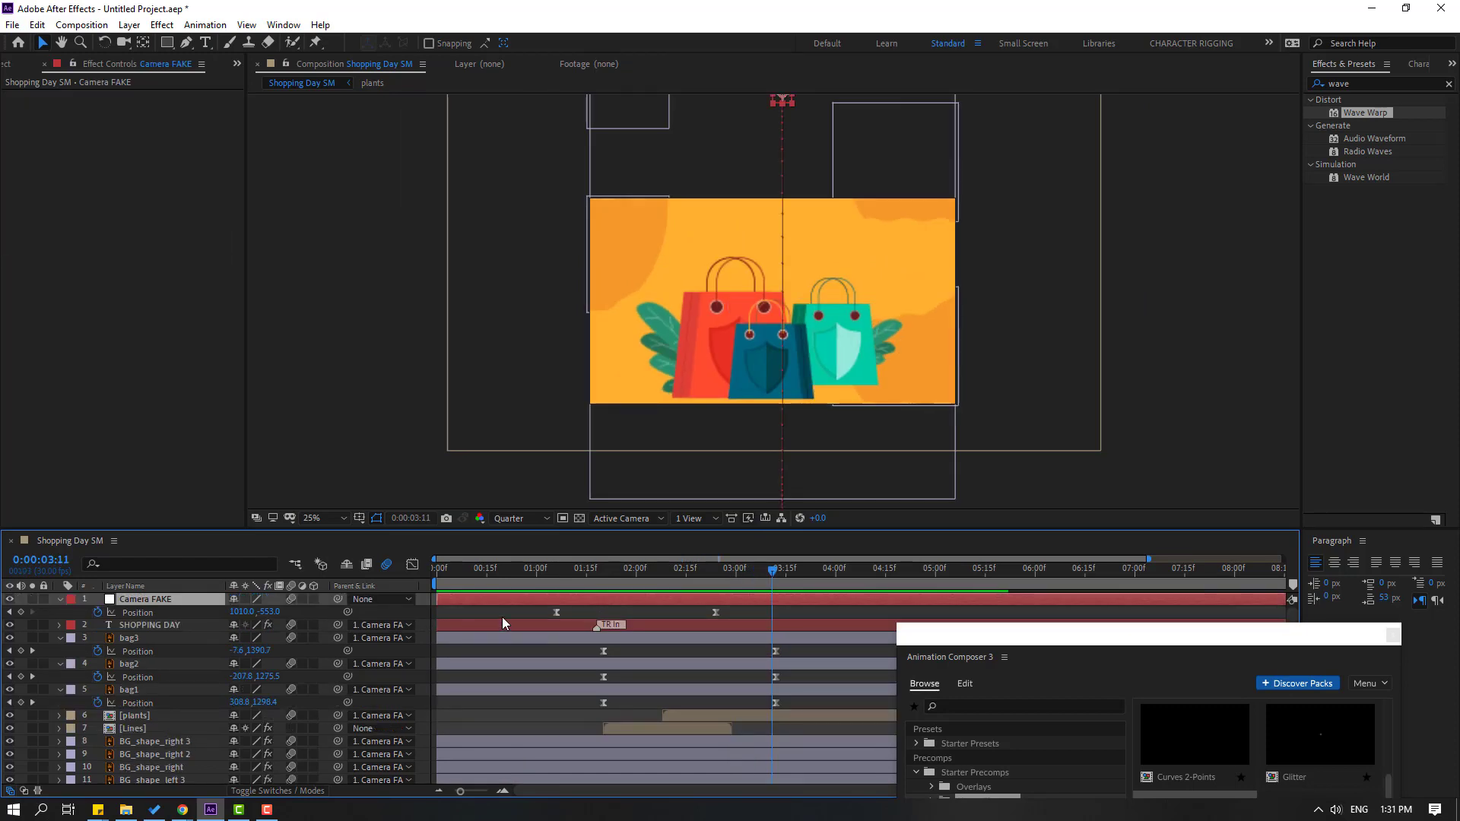
left_click(716, 582)
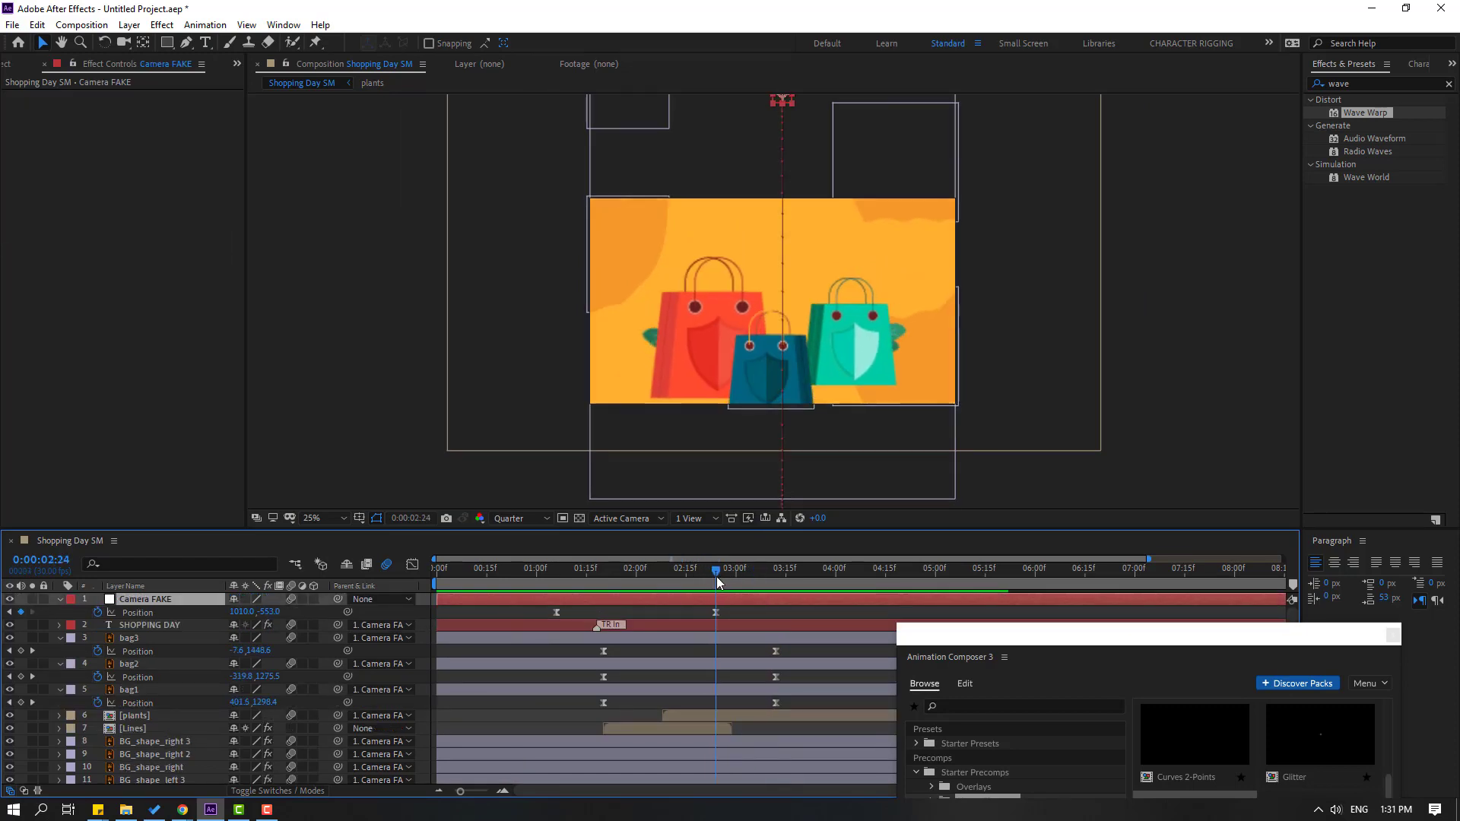
left_click(716, 613)
left_click_drag(266, 618, 367, 614)
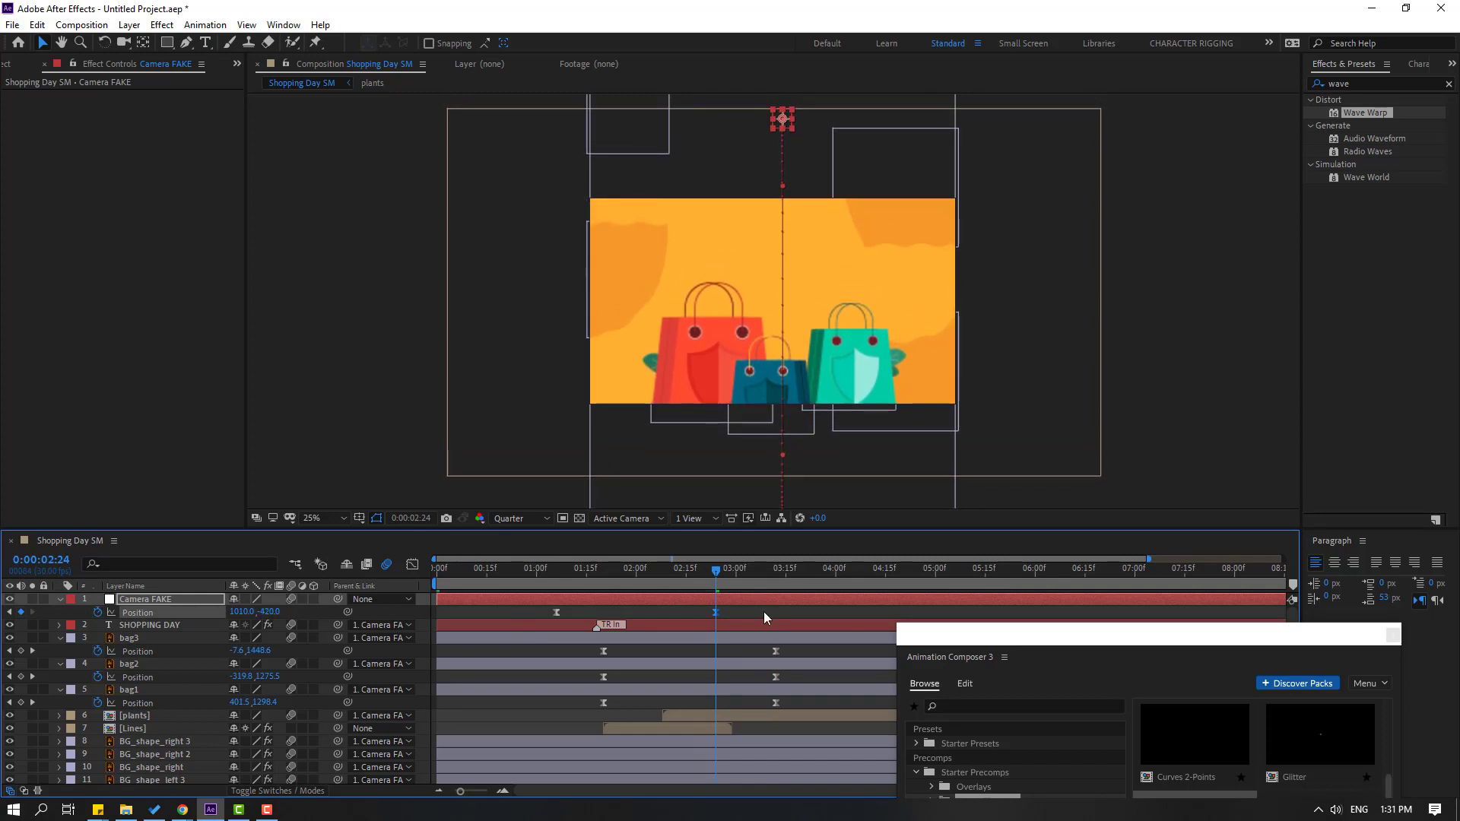
left_click_drag(675, 575, 782, 586)
key("space")
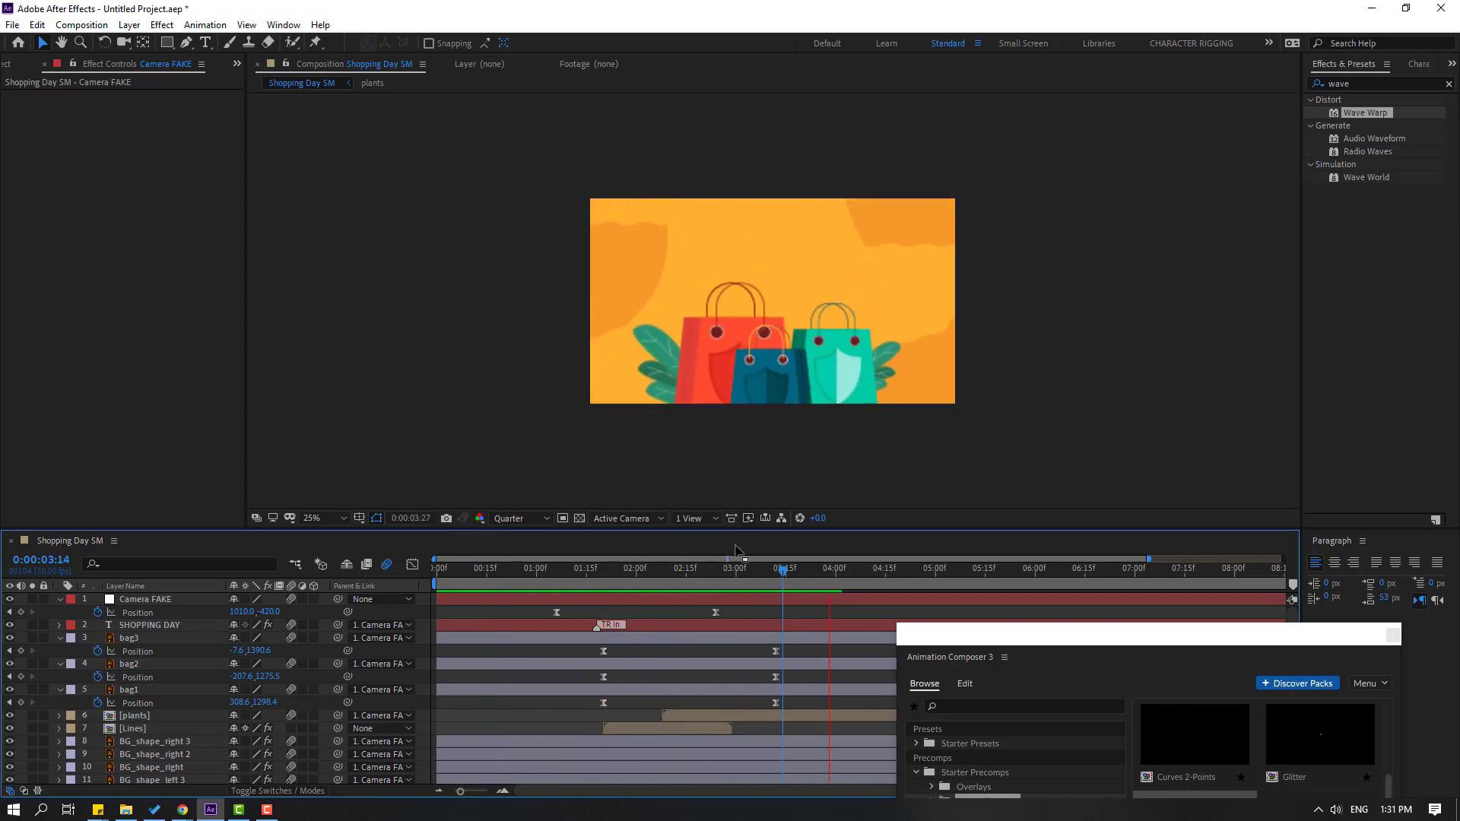
key("space")
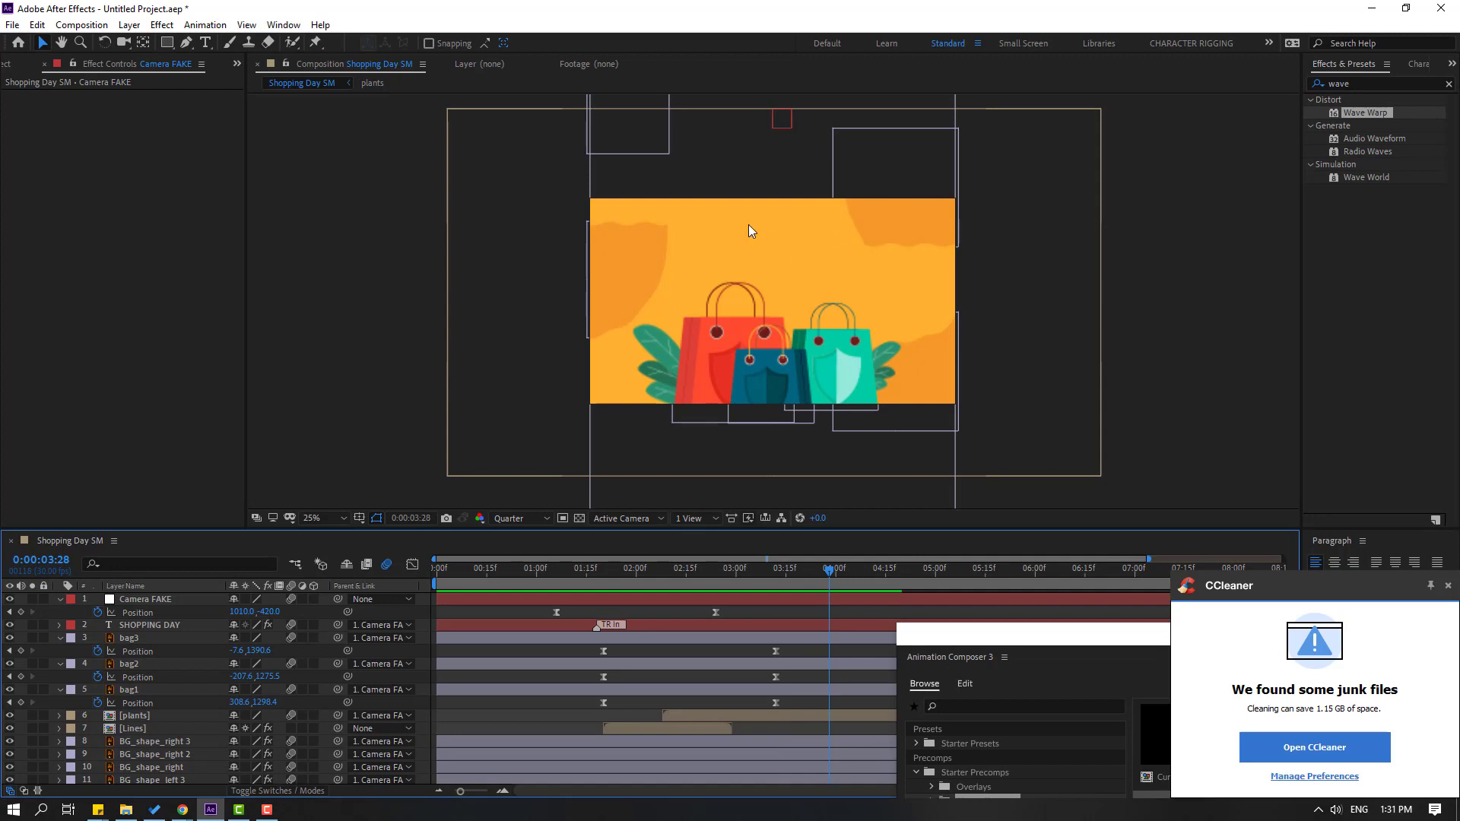
- Review Wave Warp settings on BG_shape_right, BG_shape_right 2 and BG_shape_left 3, then scrub near 2:16
scroll(97, 772, "down", 2)
left_click(144, 718)
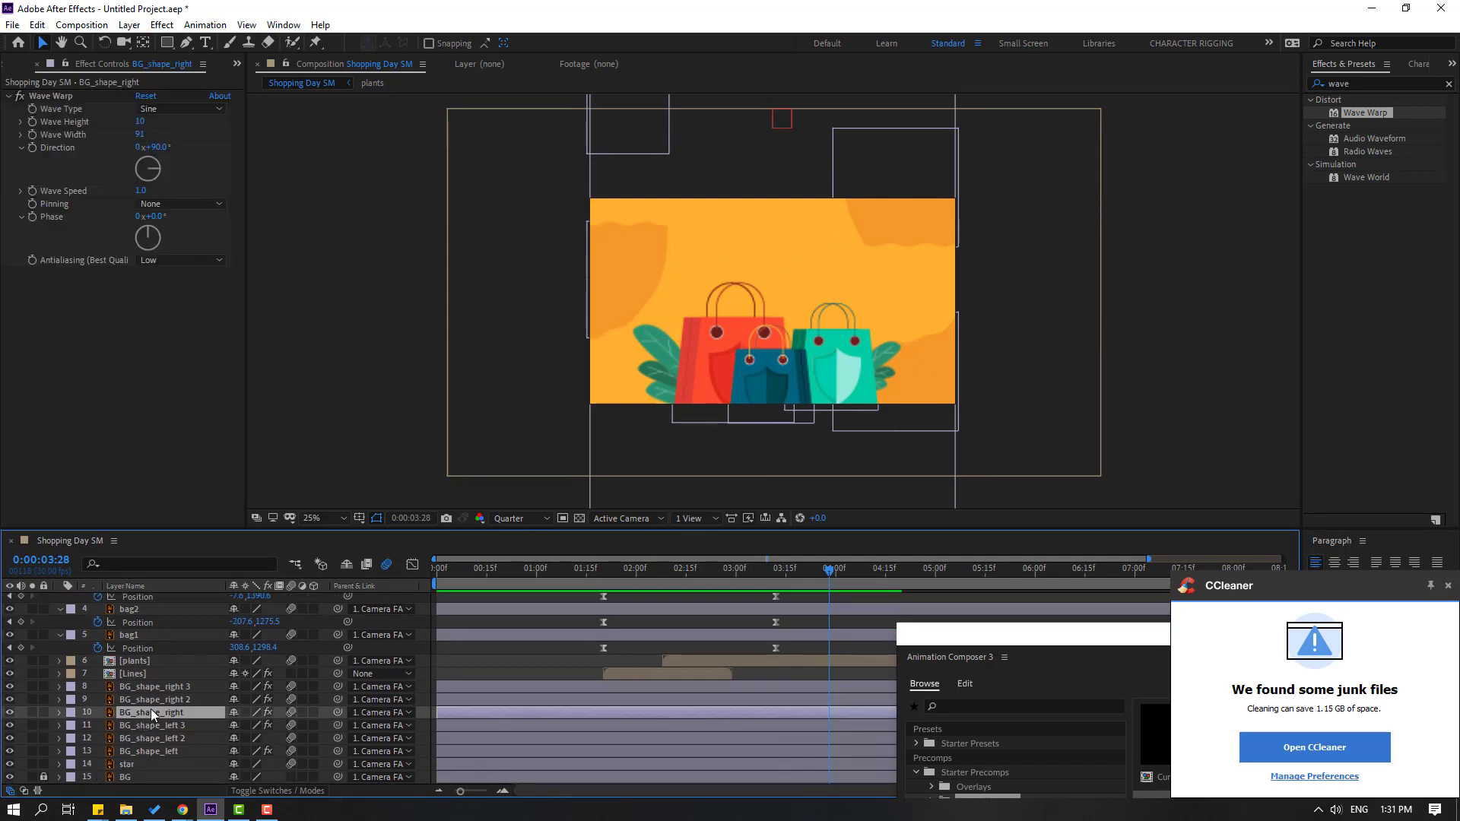
left_click(154, 701)
left_click(622, 276)
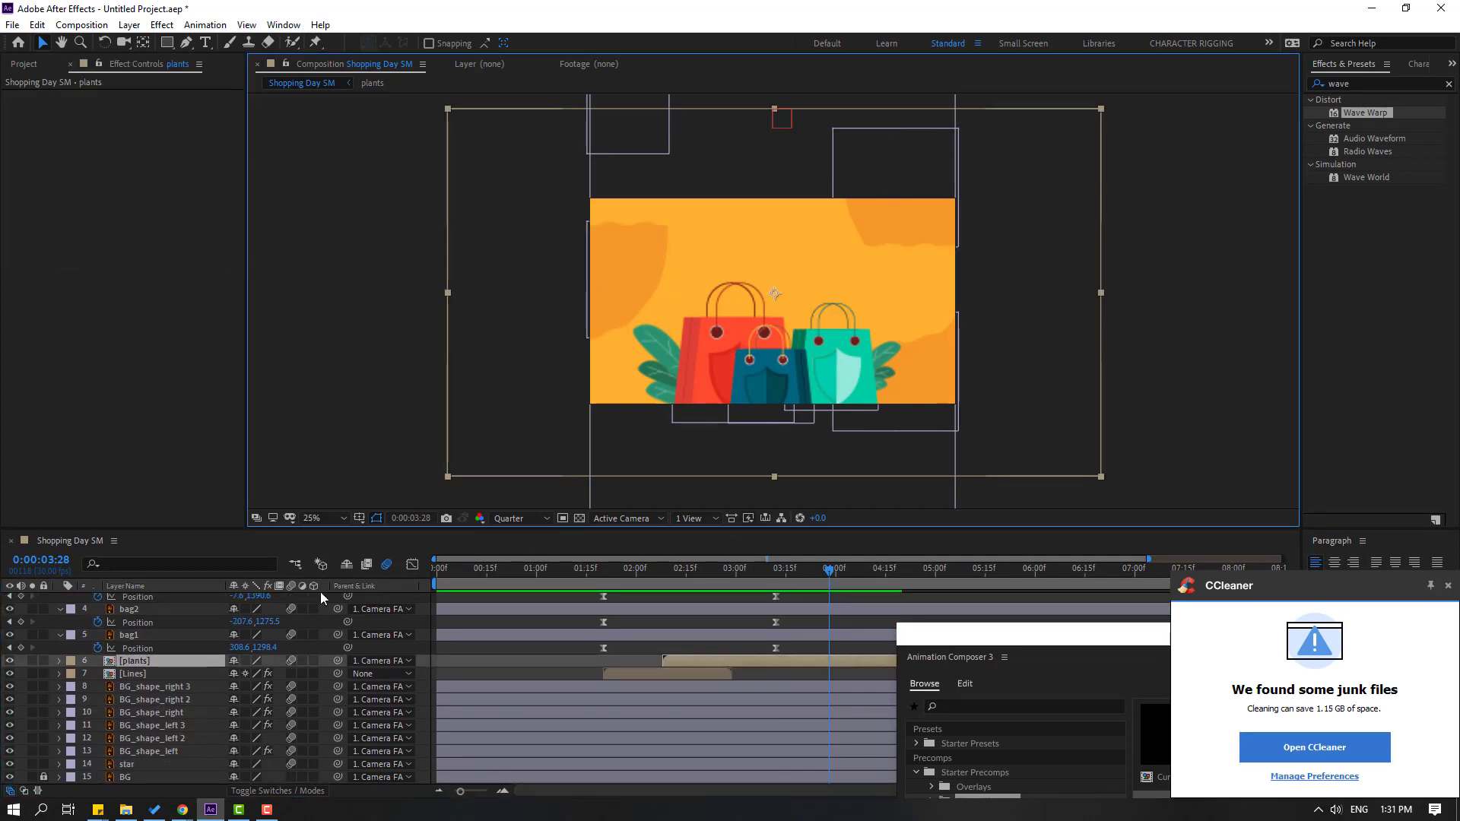
left_click(172, 688)
left_click(162, 701)
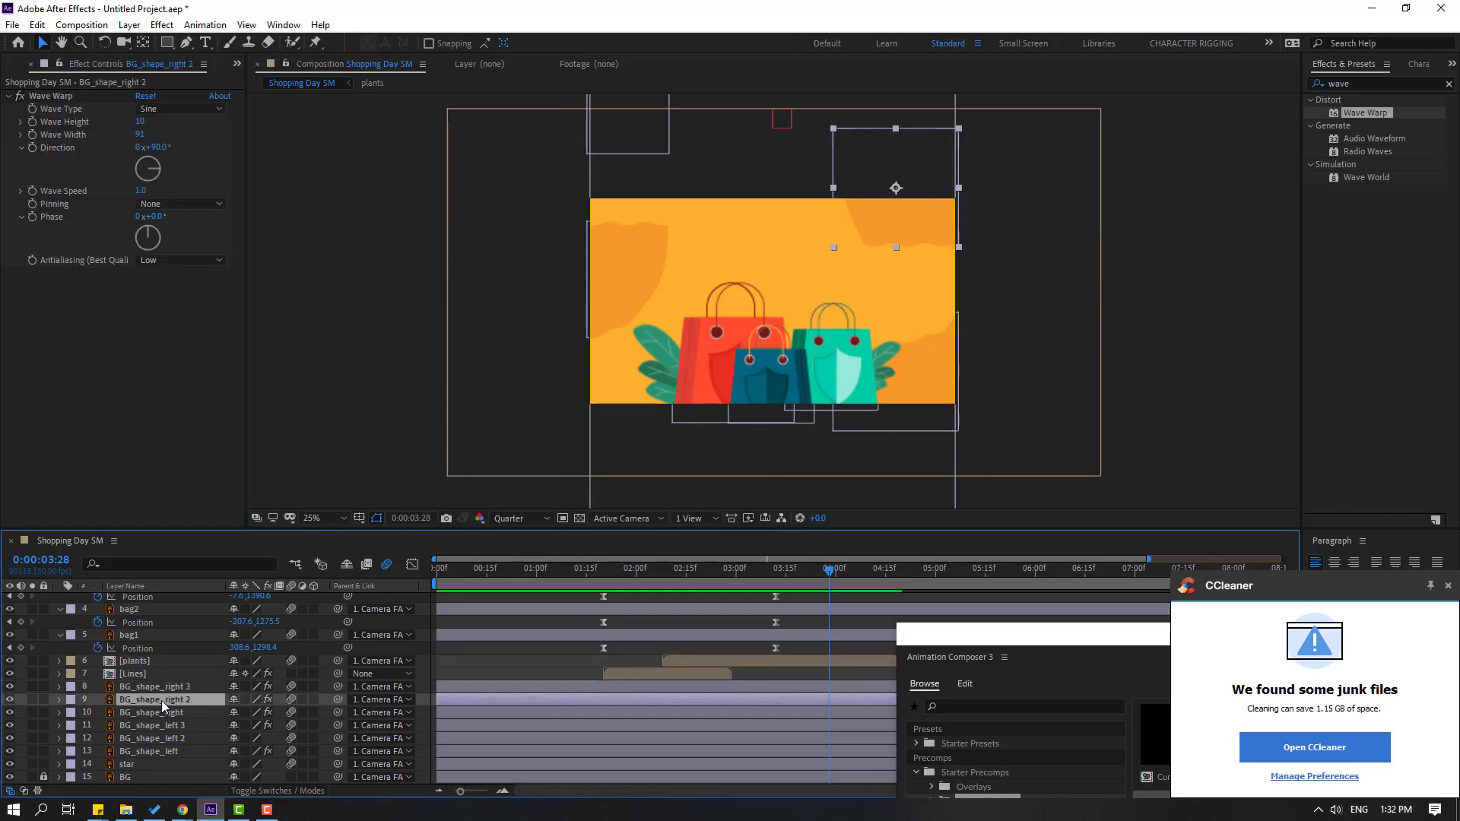
left_click(157, 713)
left_click(157, 726)
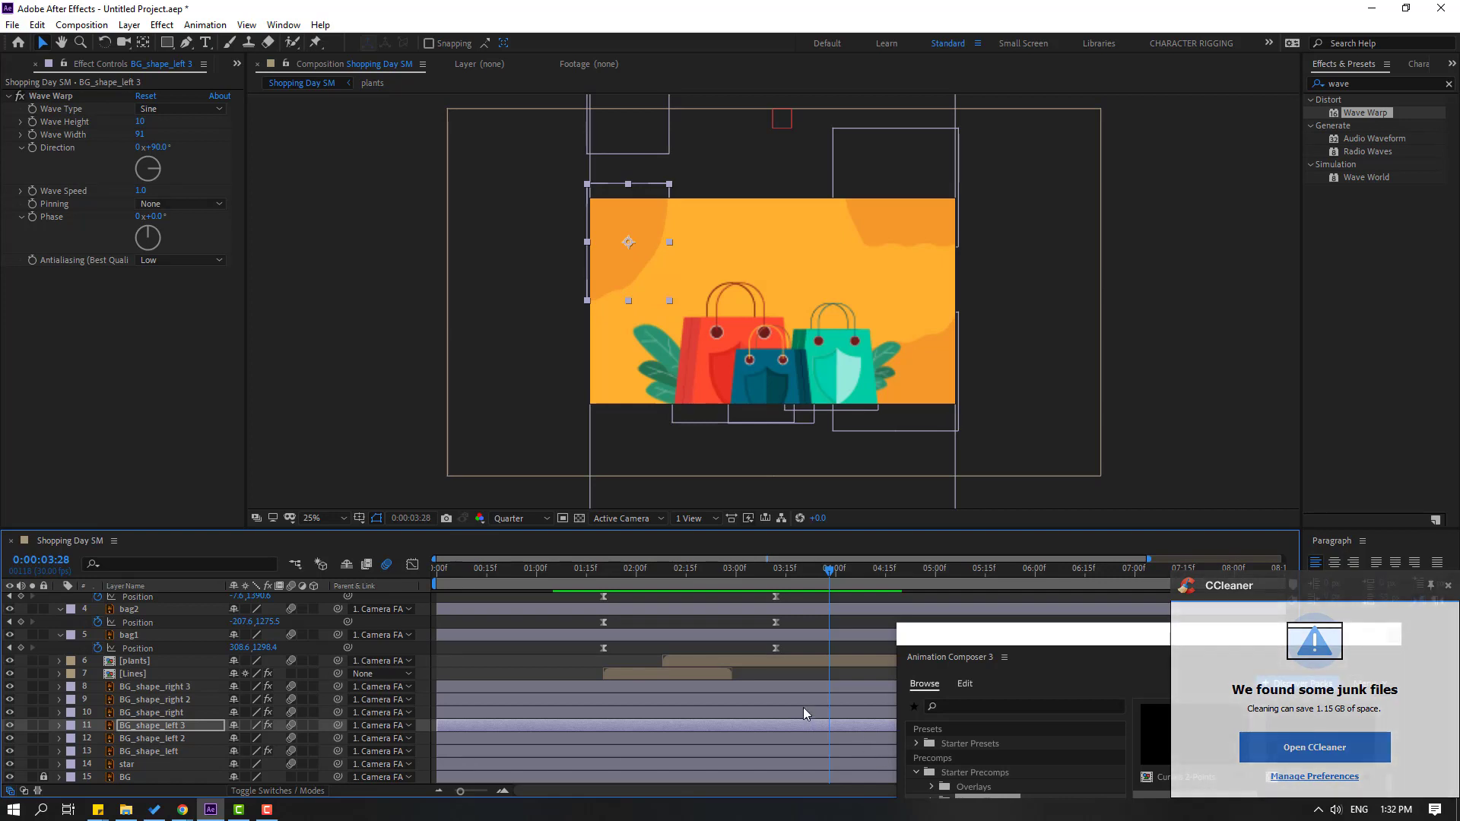
mouse_move(829, 569)
left_mouse_down()
mouse_move(642, 582)
mouse_move(833, 578)
left_mouse_up()
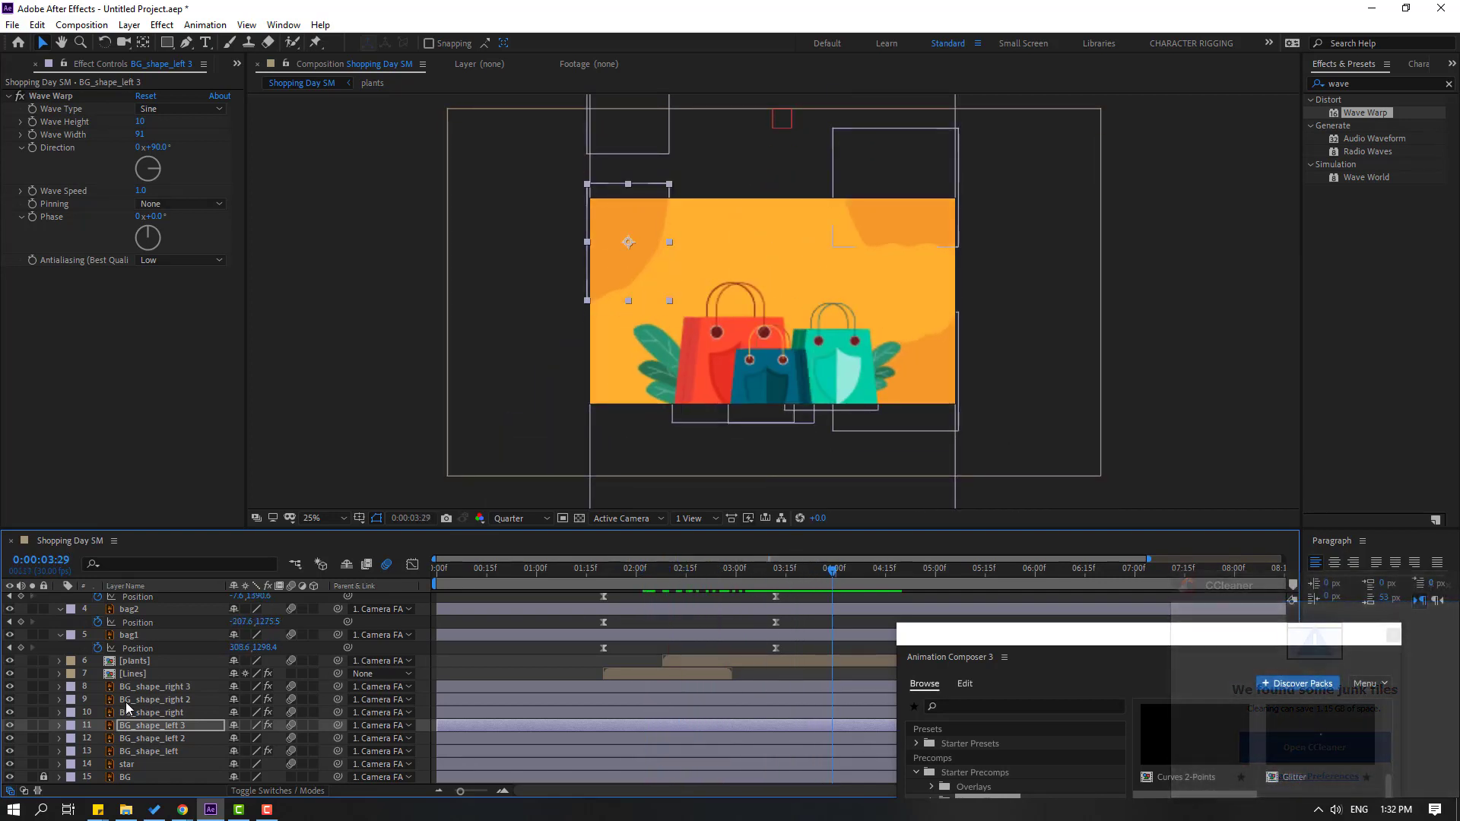
scroll(126, 701, "up", 3)
- Duplicate the SHOPPING DAY title, start the copy later, and adjust its Position
left_click(149, 625)
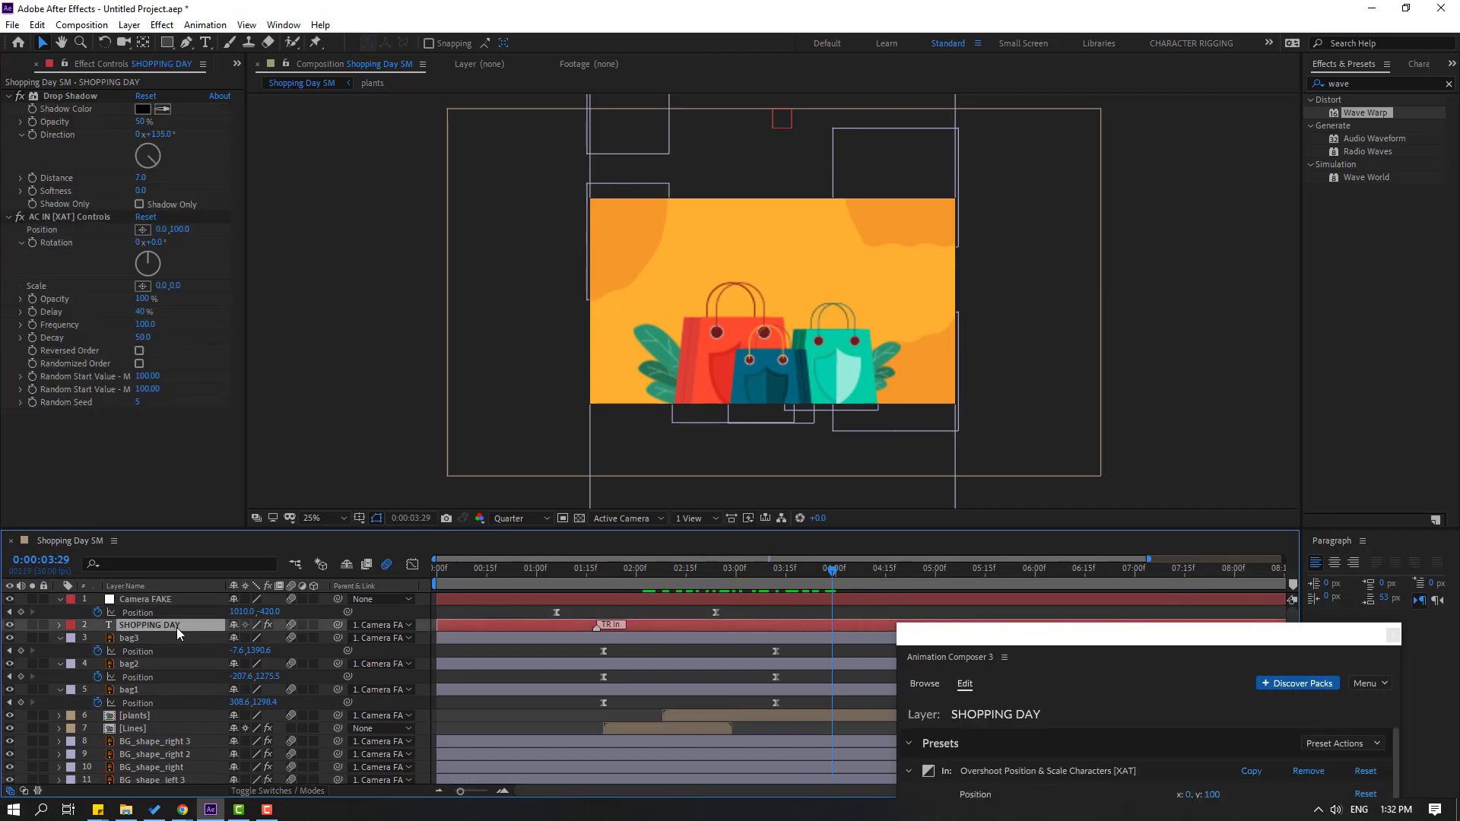
key("ctrl+d")
left_click_drag(450, 622, 826, 579)
scroll(706, 358, "down", 3)
scroll(773, 302, "up", 1)
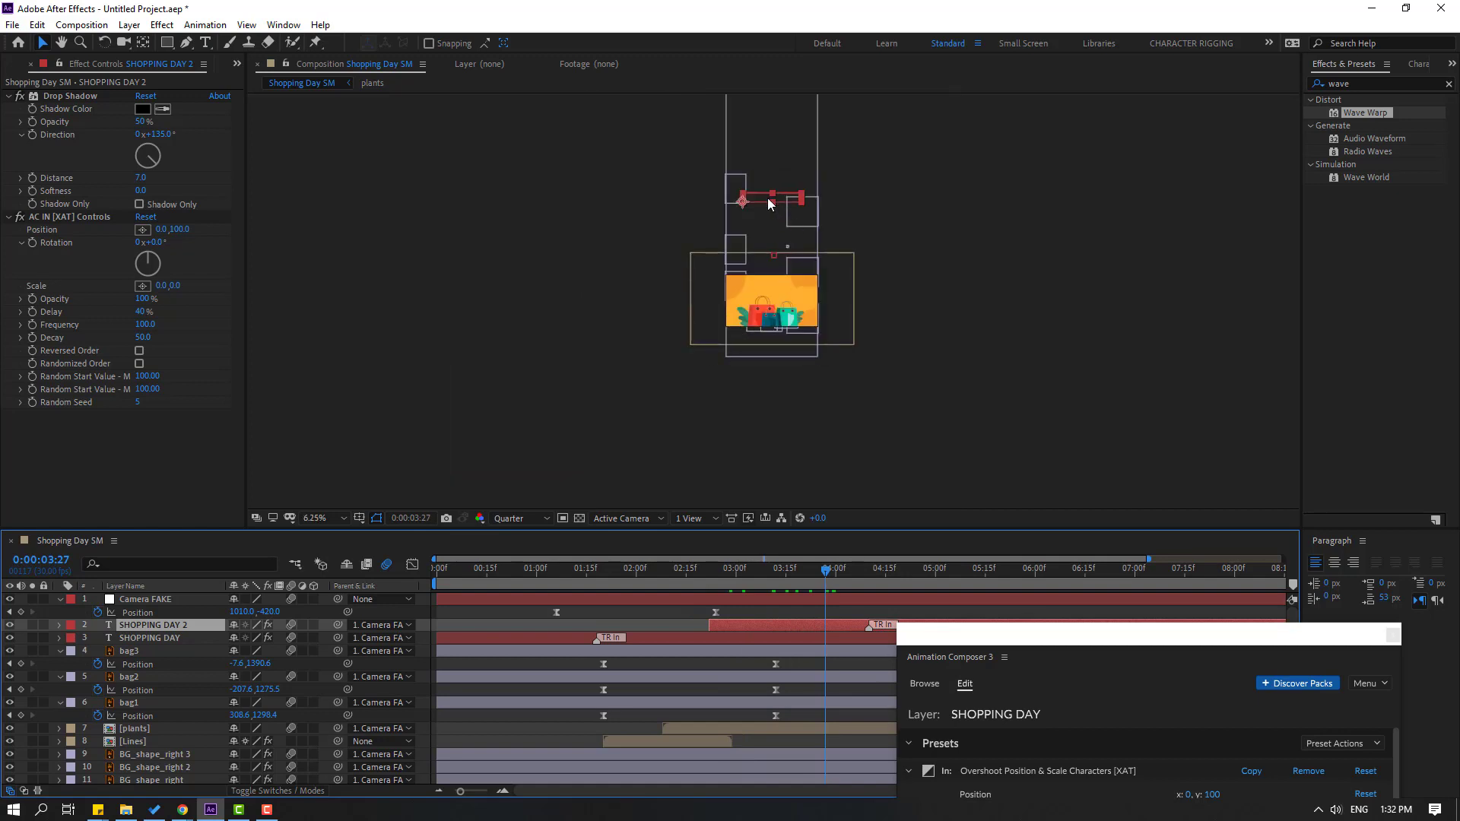
key("p")
left_click_drag(265, 638, 1452, 628)
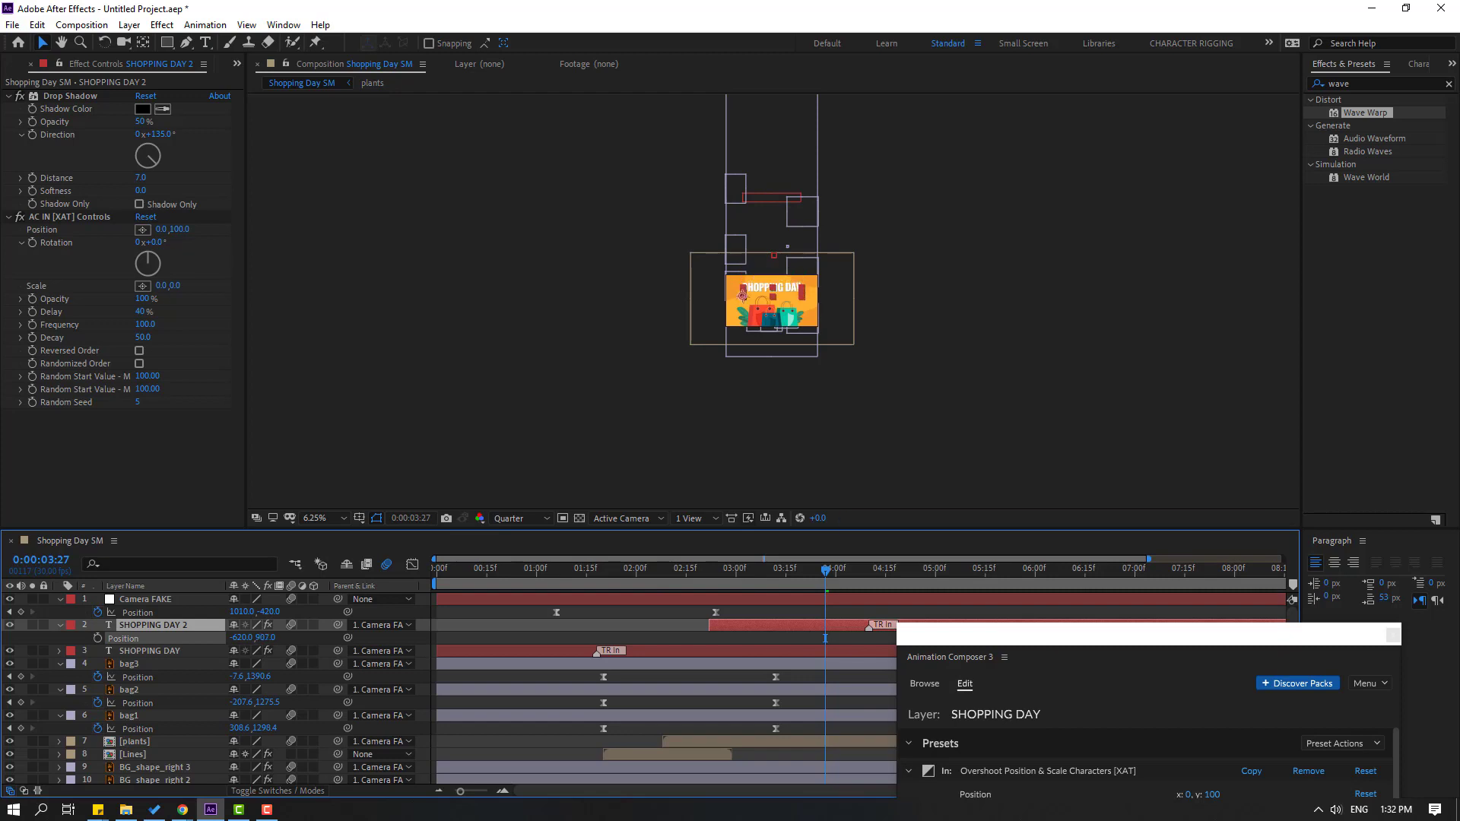
scroll(892, 389, "up", 5)
scroll(905, 385, "down", 2)
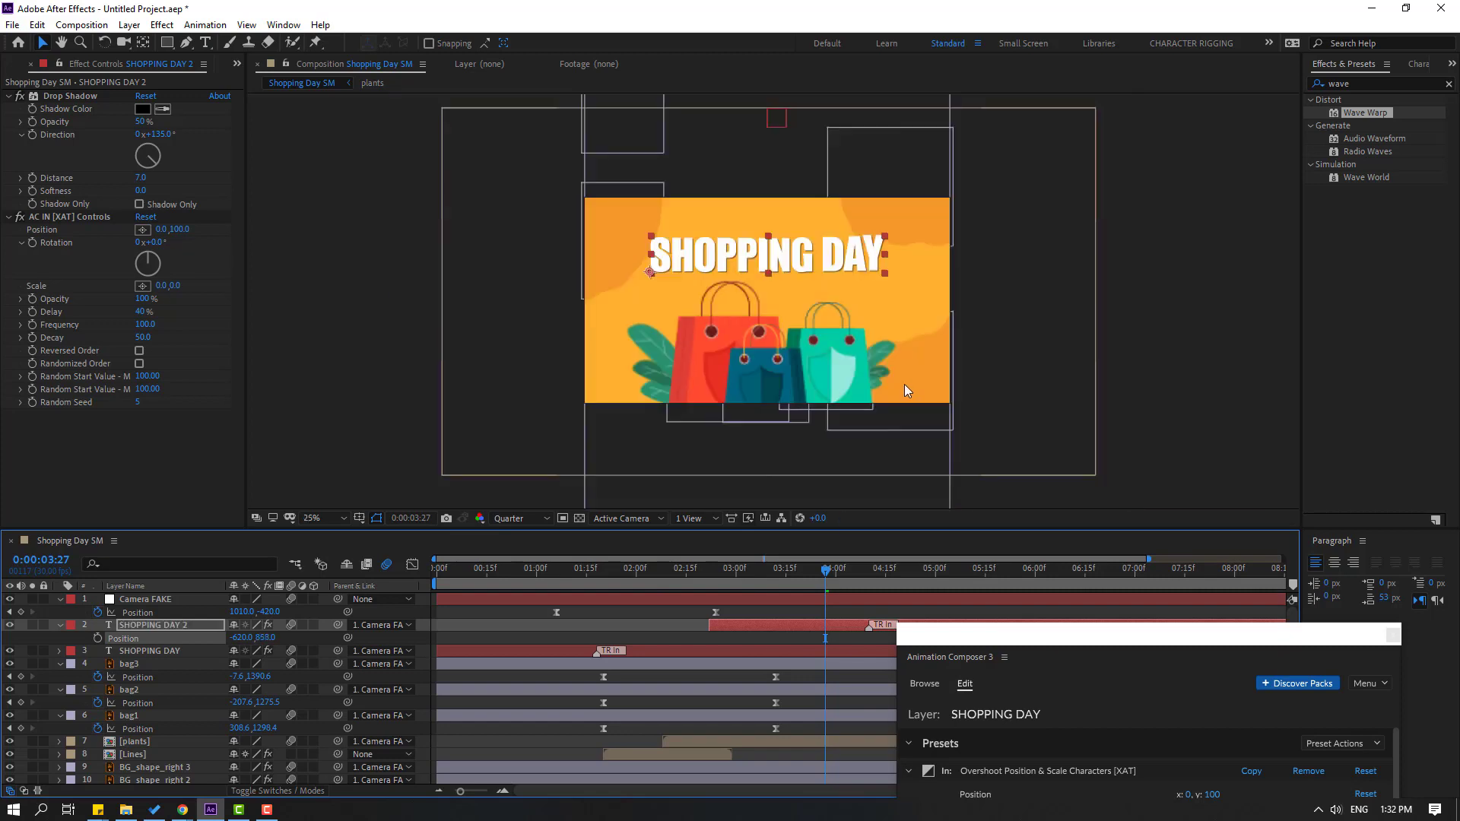
left_click_drag(263, 638, 245, 644)
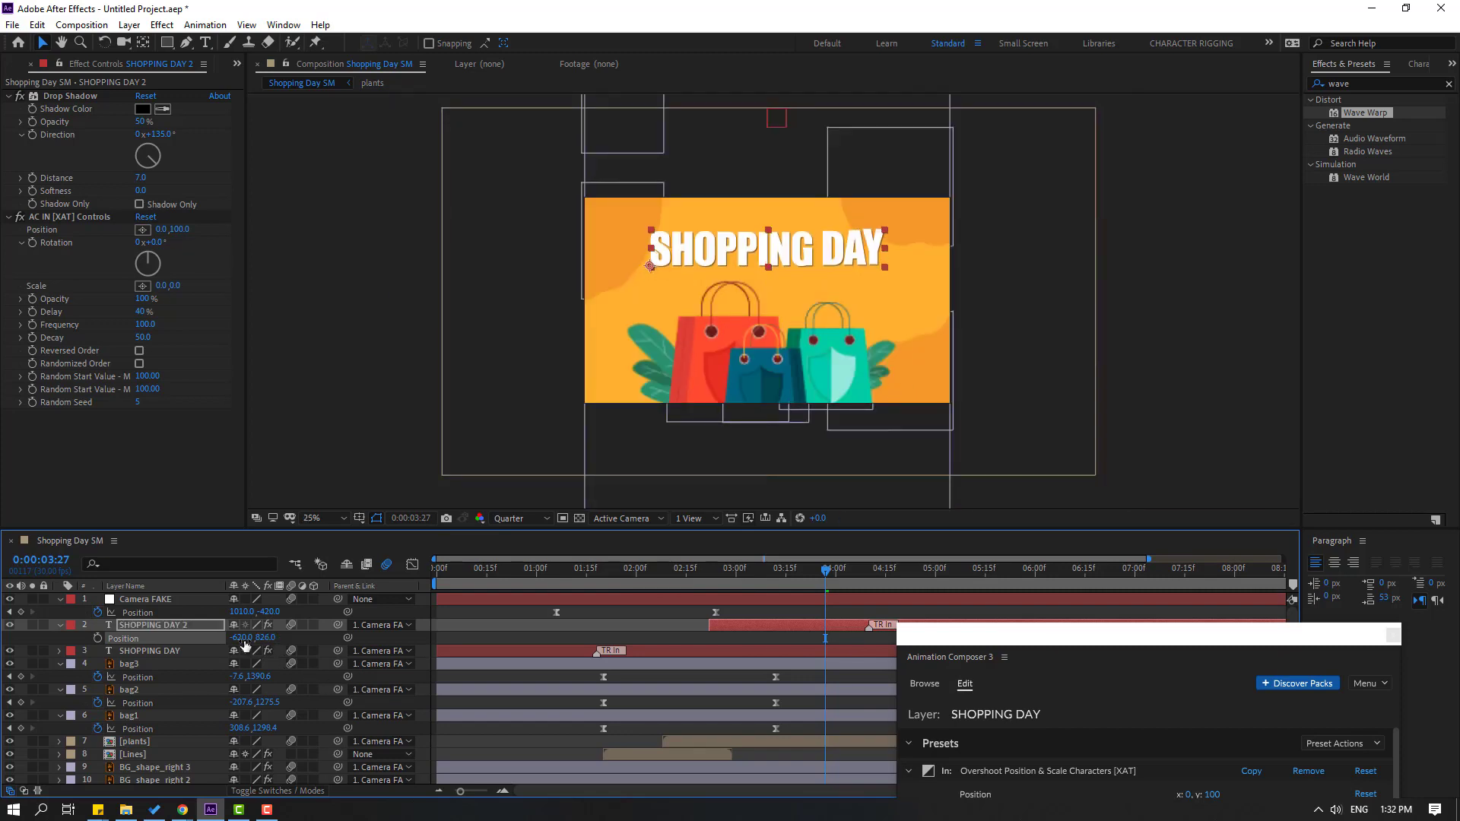
- At about 4:08, retype the copied title as the brand name followed by PRODUCTS
left_click_drag(688, 583, 861, 572)
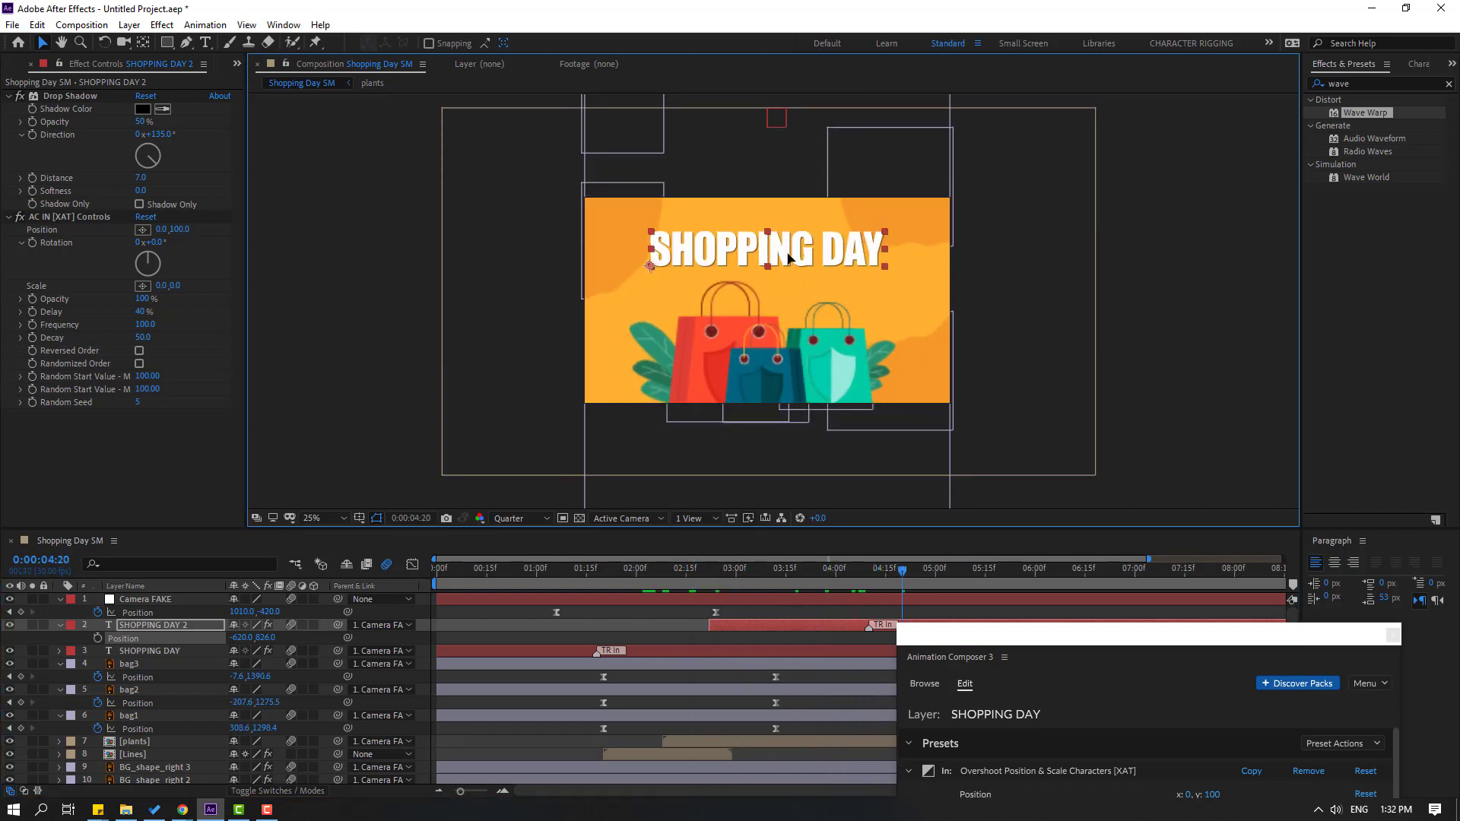
double_click(791, 256)
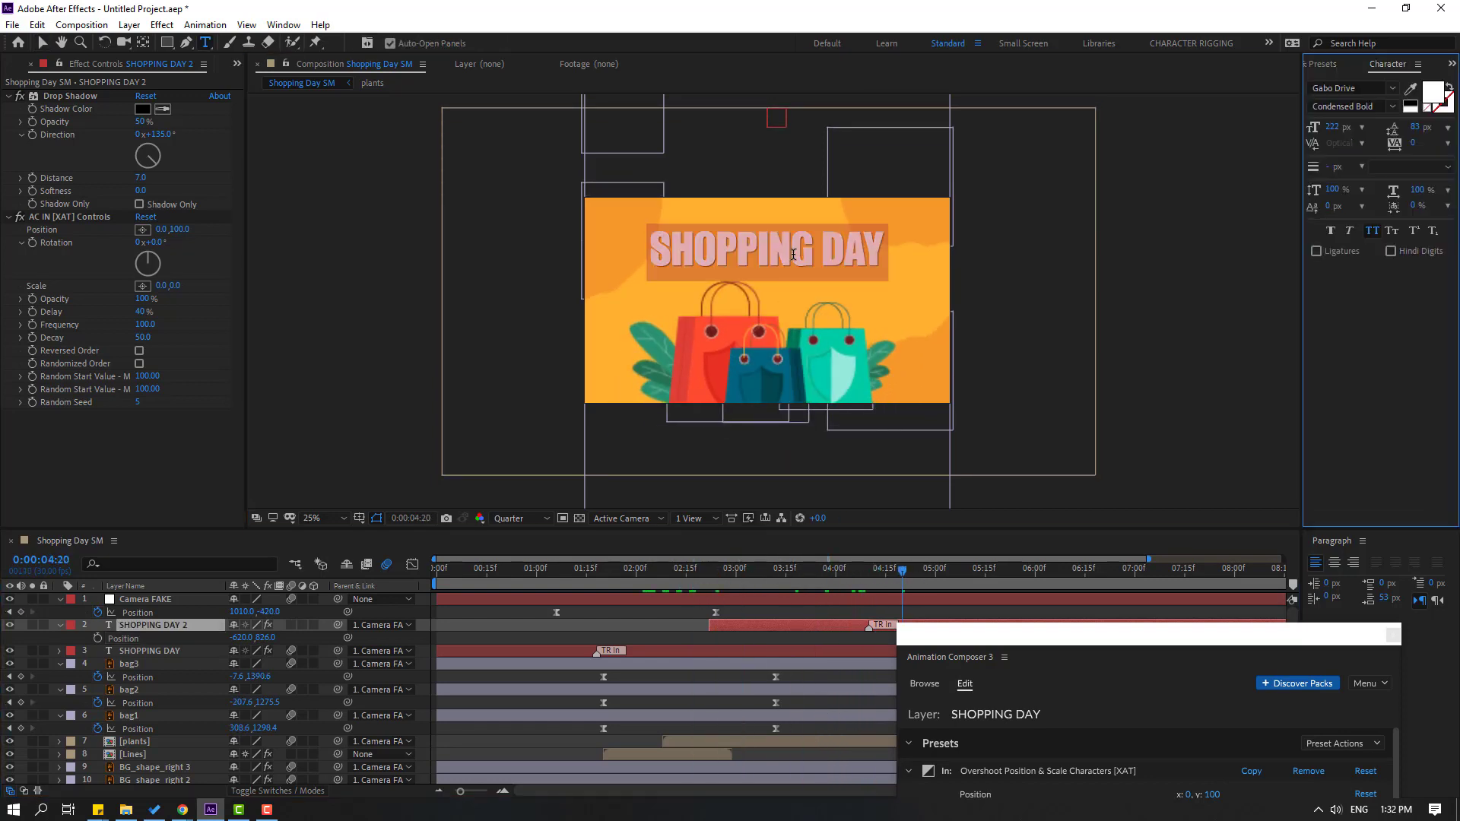
type("NIJAT")
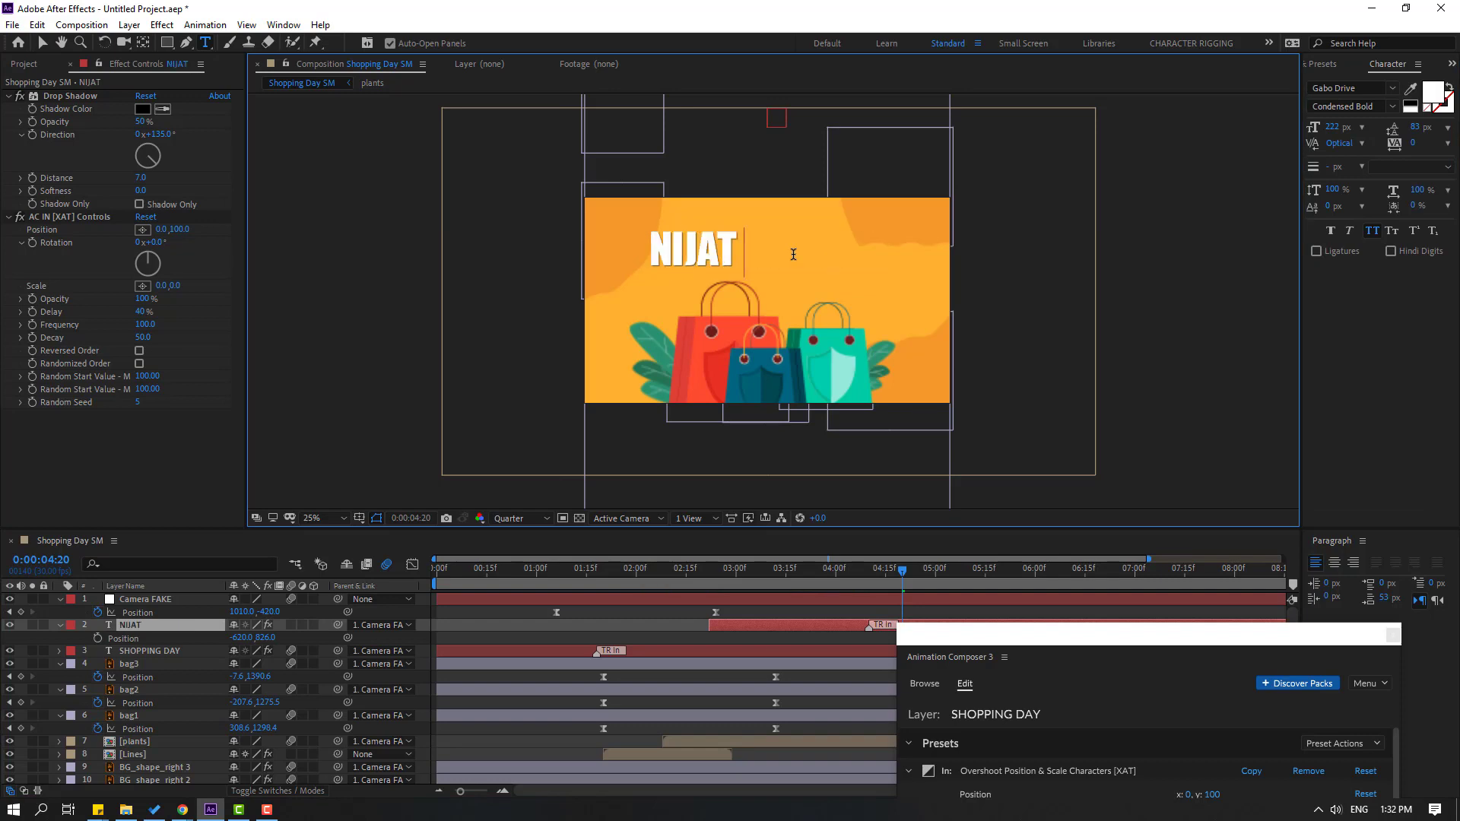
type(" PRODUCTS")
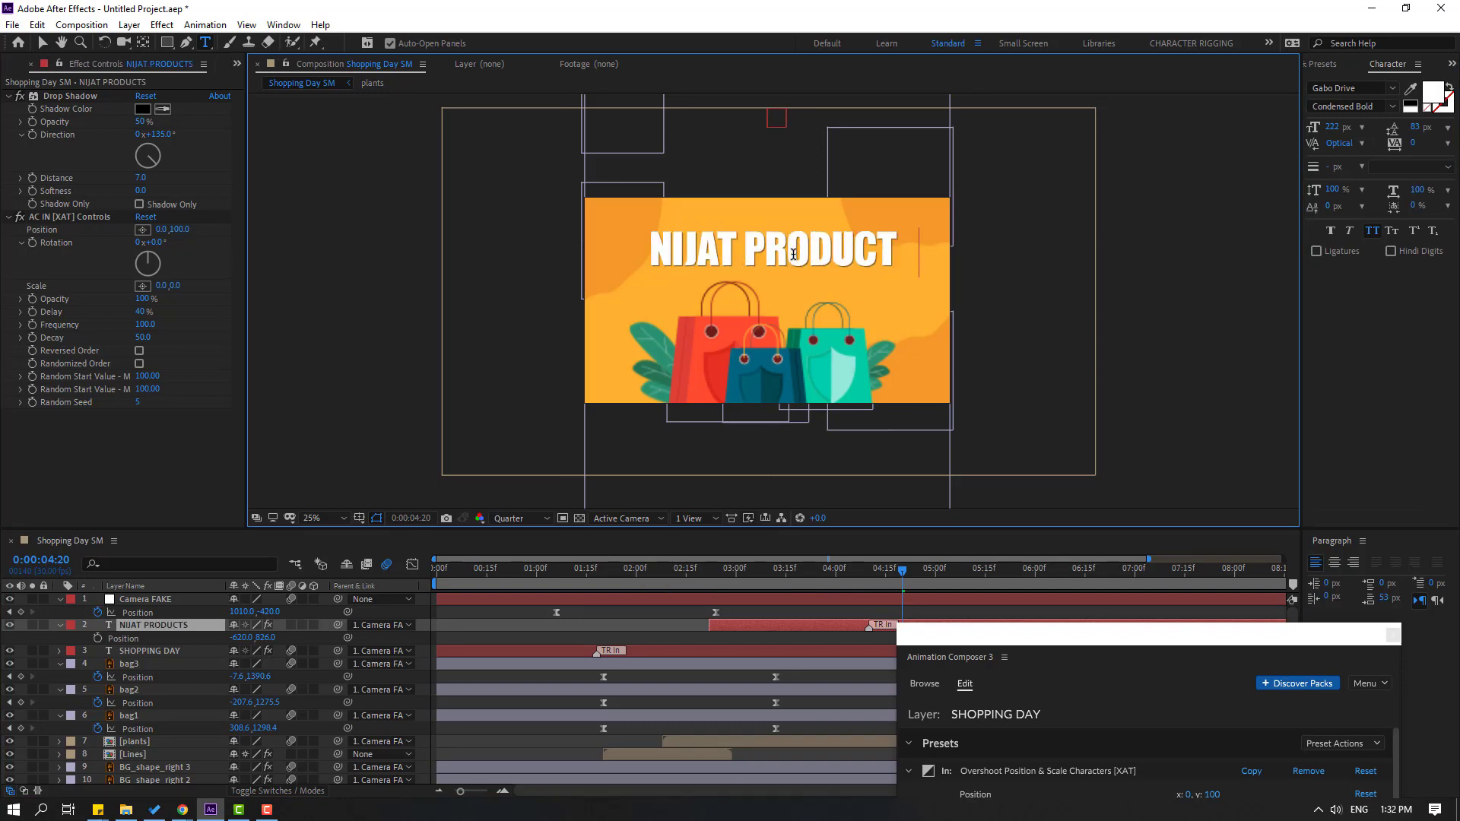
left_click(43, 43)
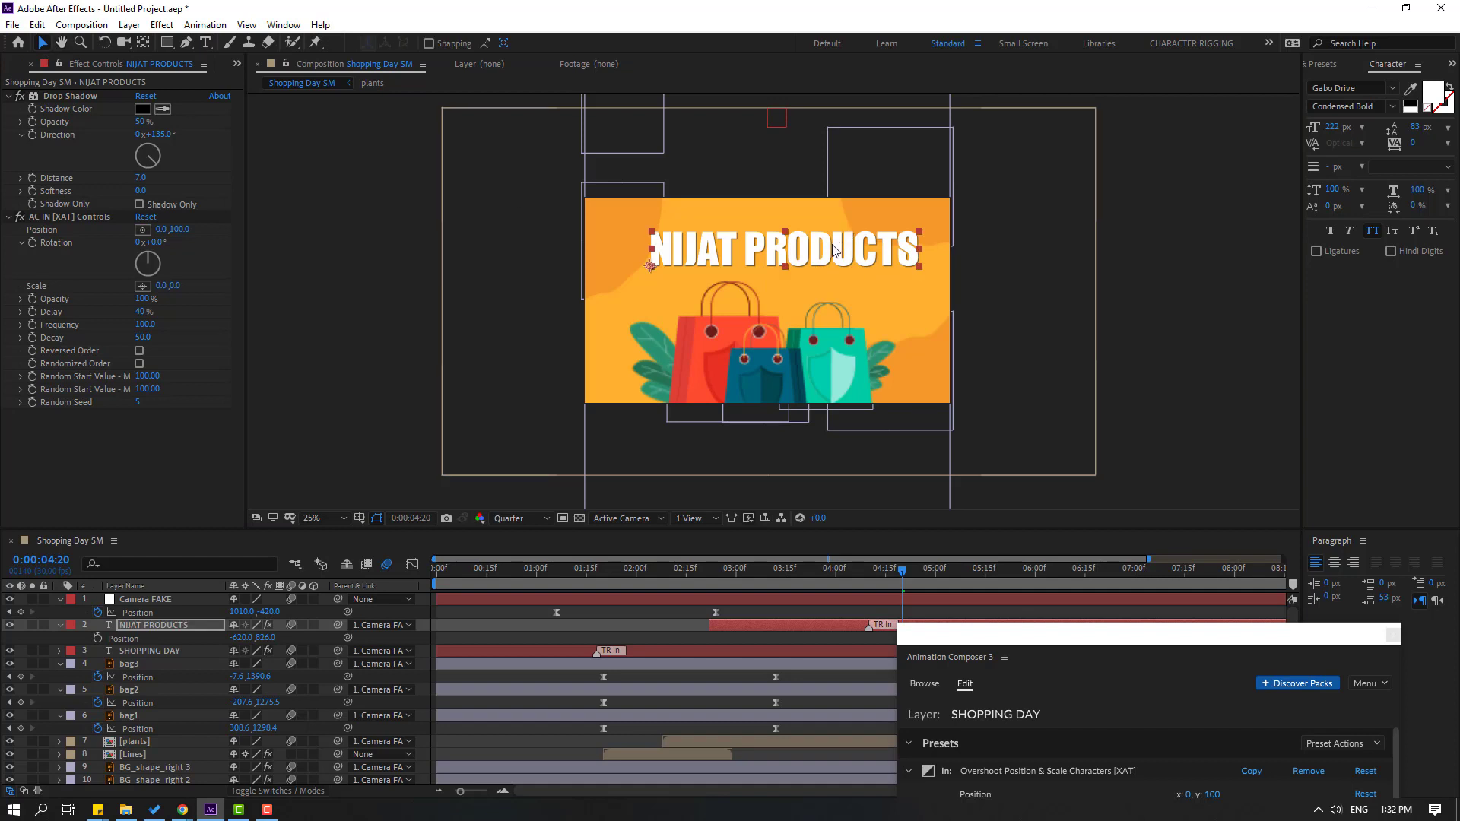